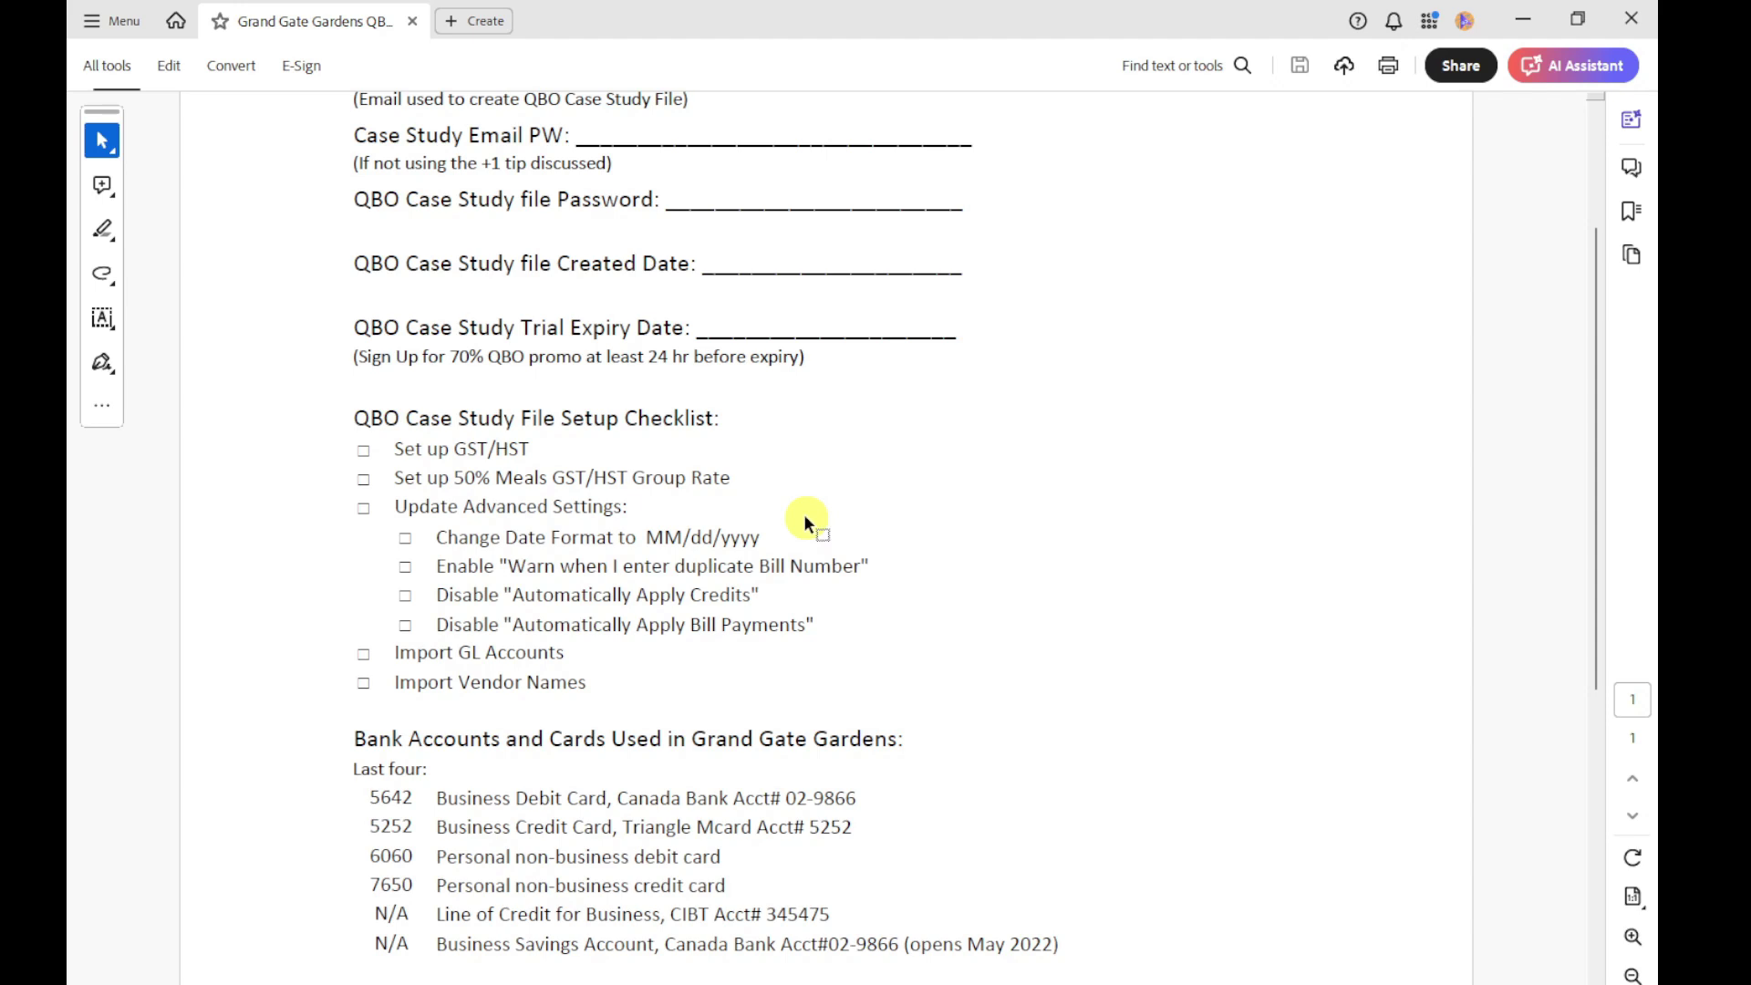
Switch to QuickBooks and start the sales tax setup with Ontario as the business's province.
left_click_drag(883, 31, 1657, 364)
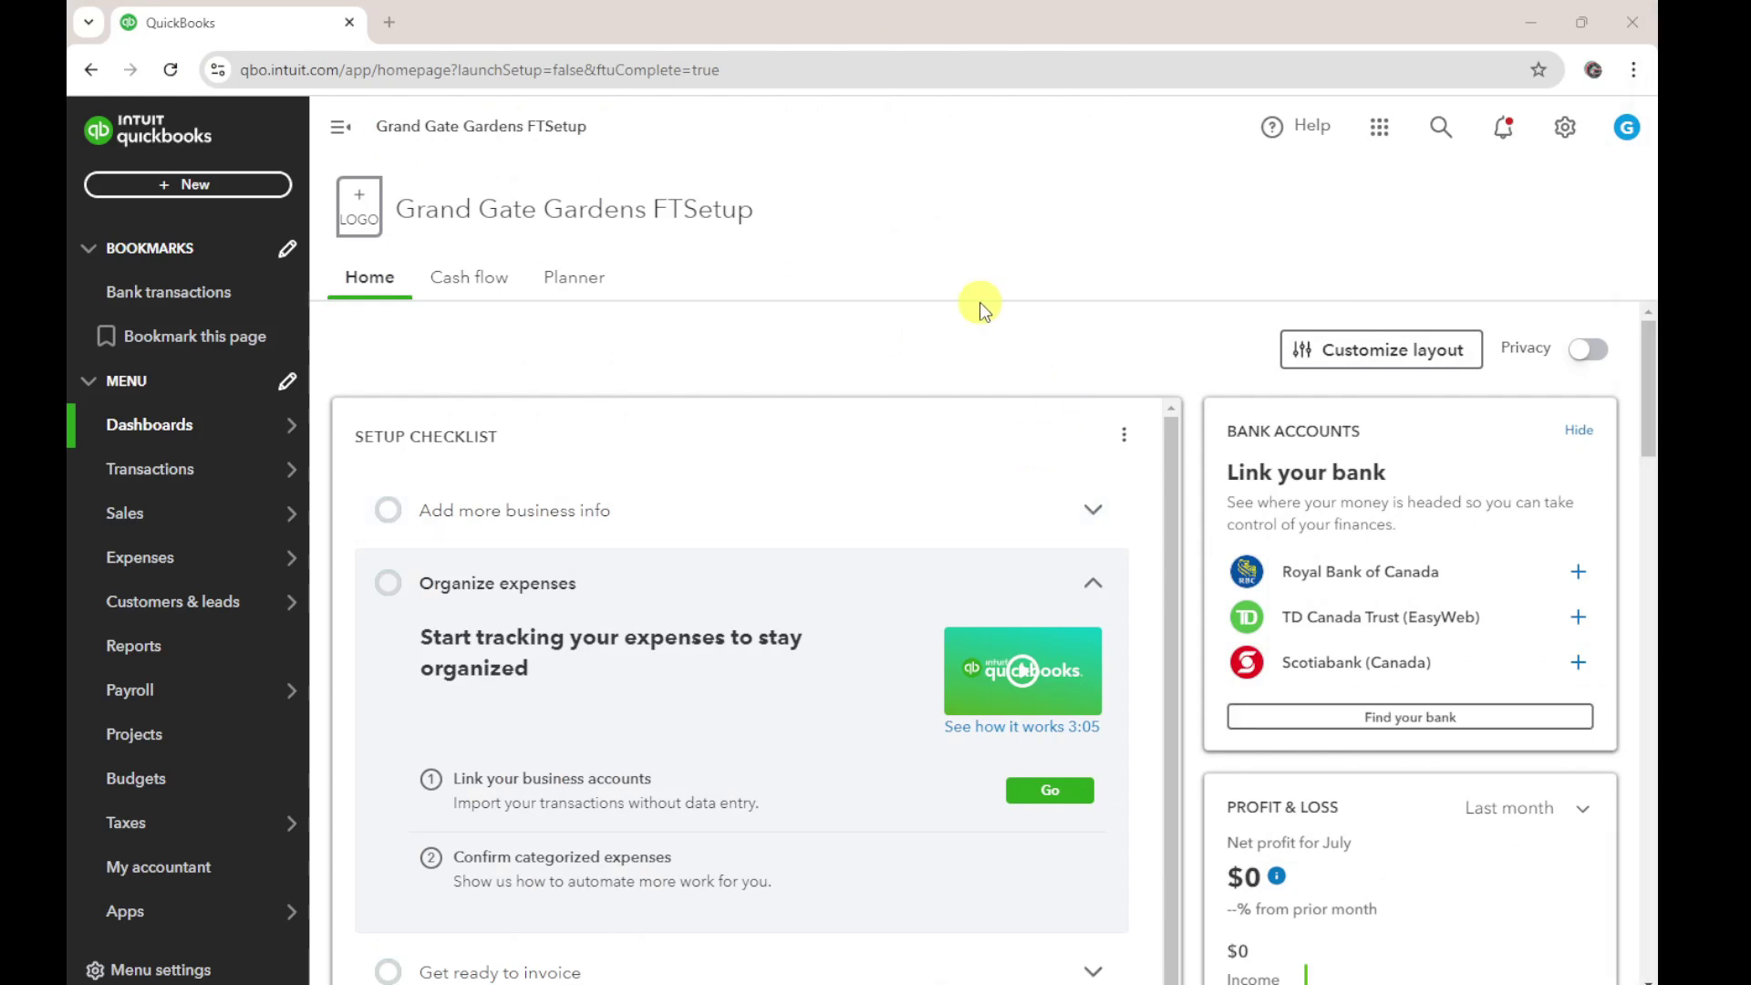
mouse_move(171, 821)
left_click(360, 823)
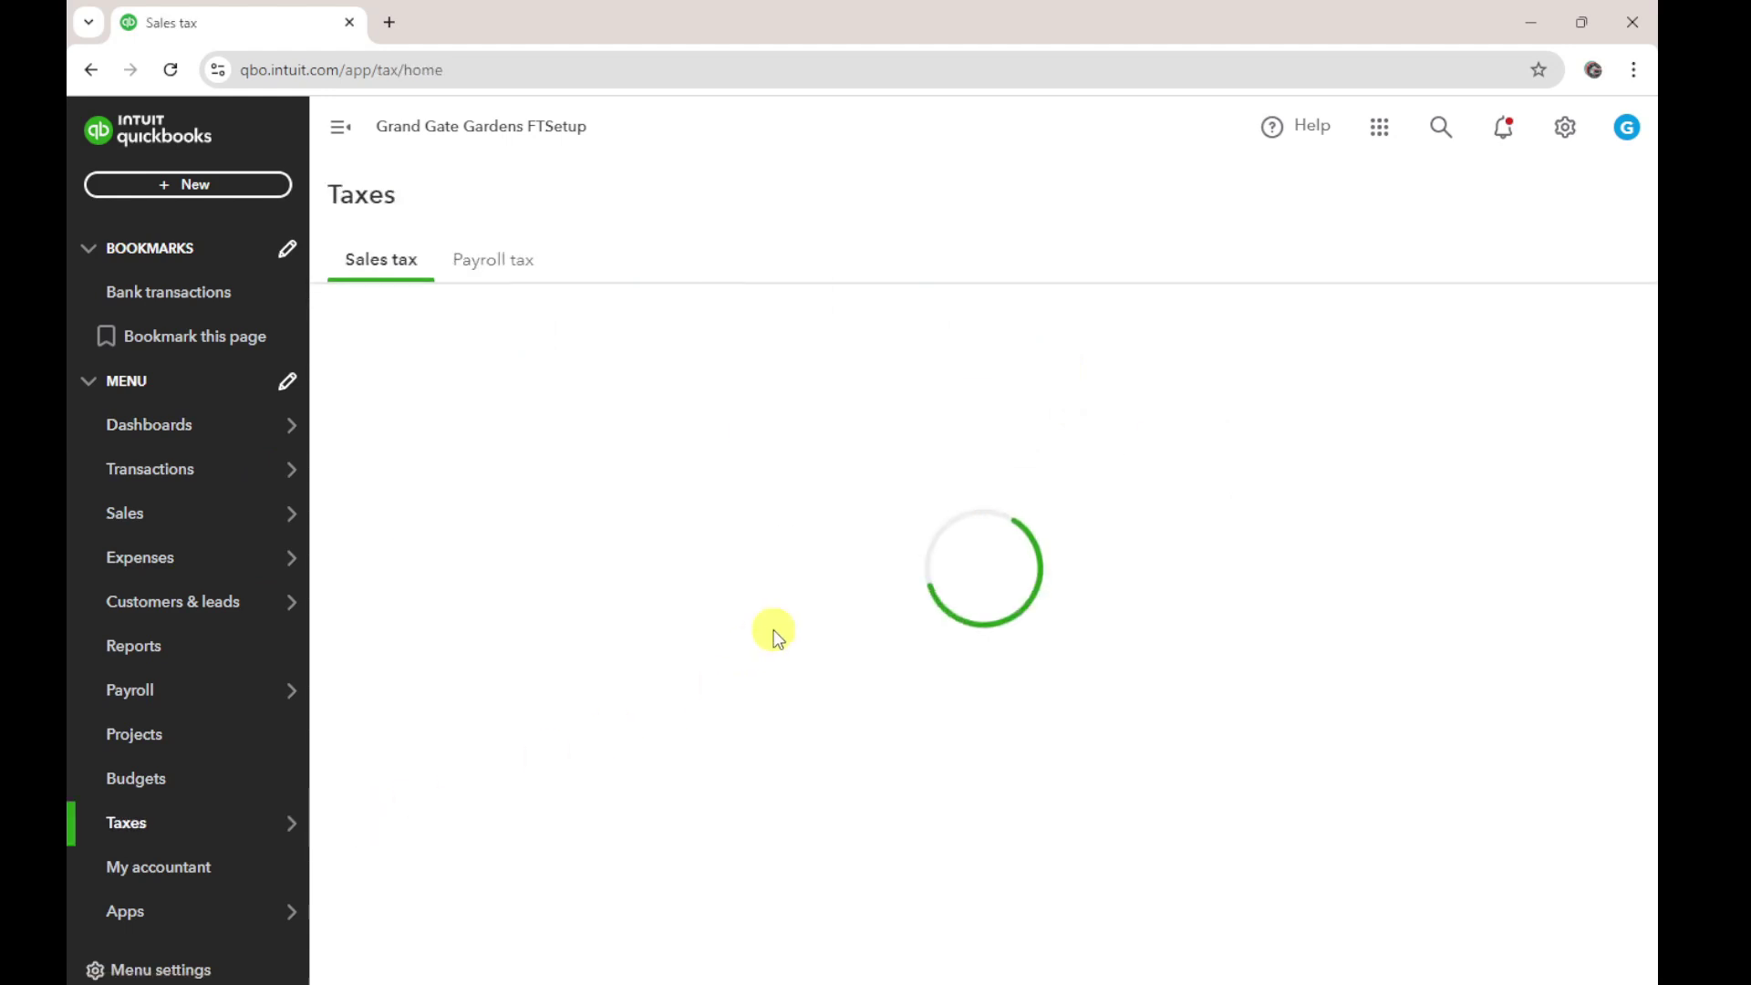
left_click(966, 638)
left_click(700, 611)
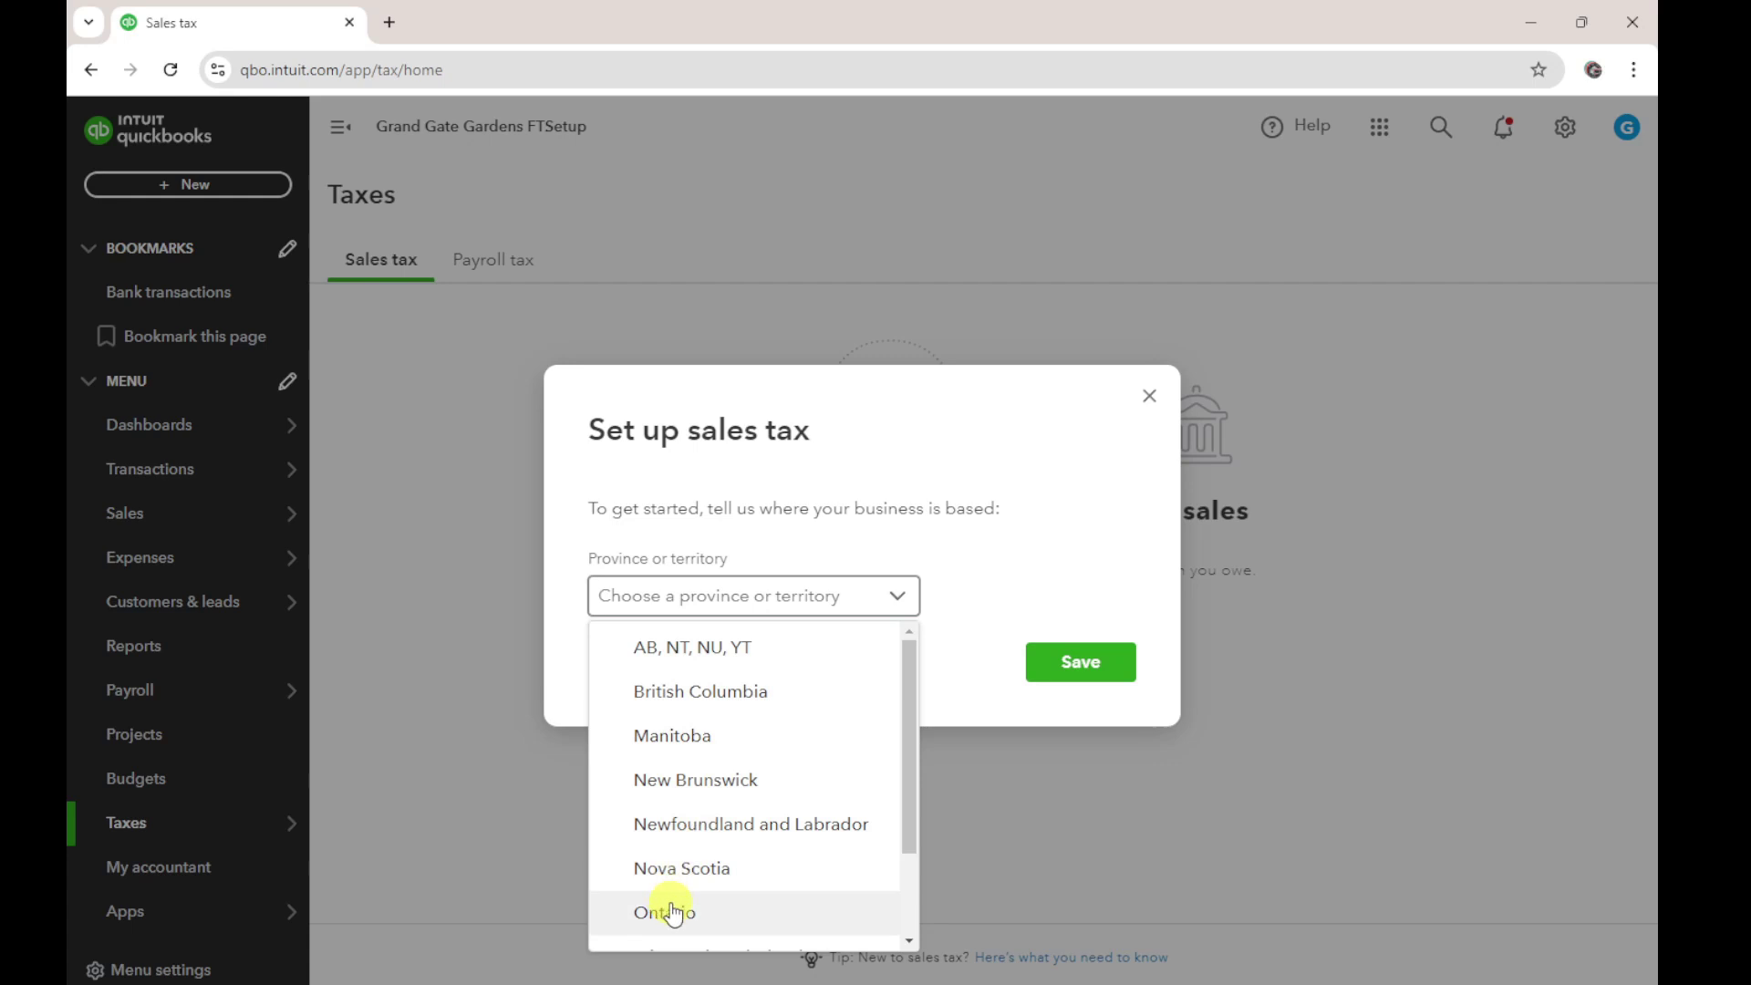
left_click(672, 905)
left_click(1070, 659)
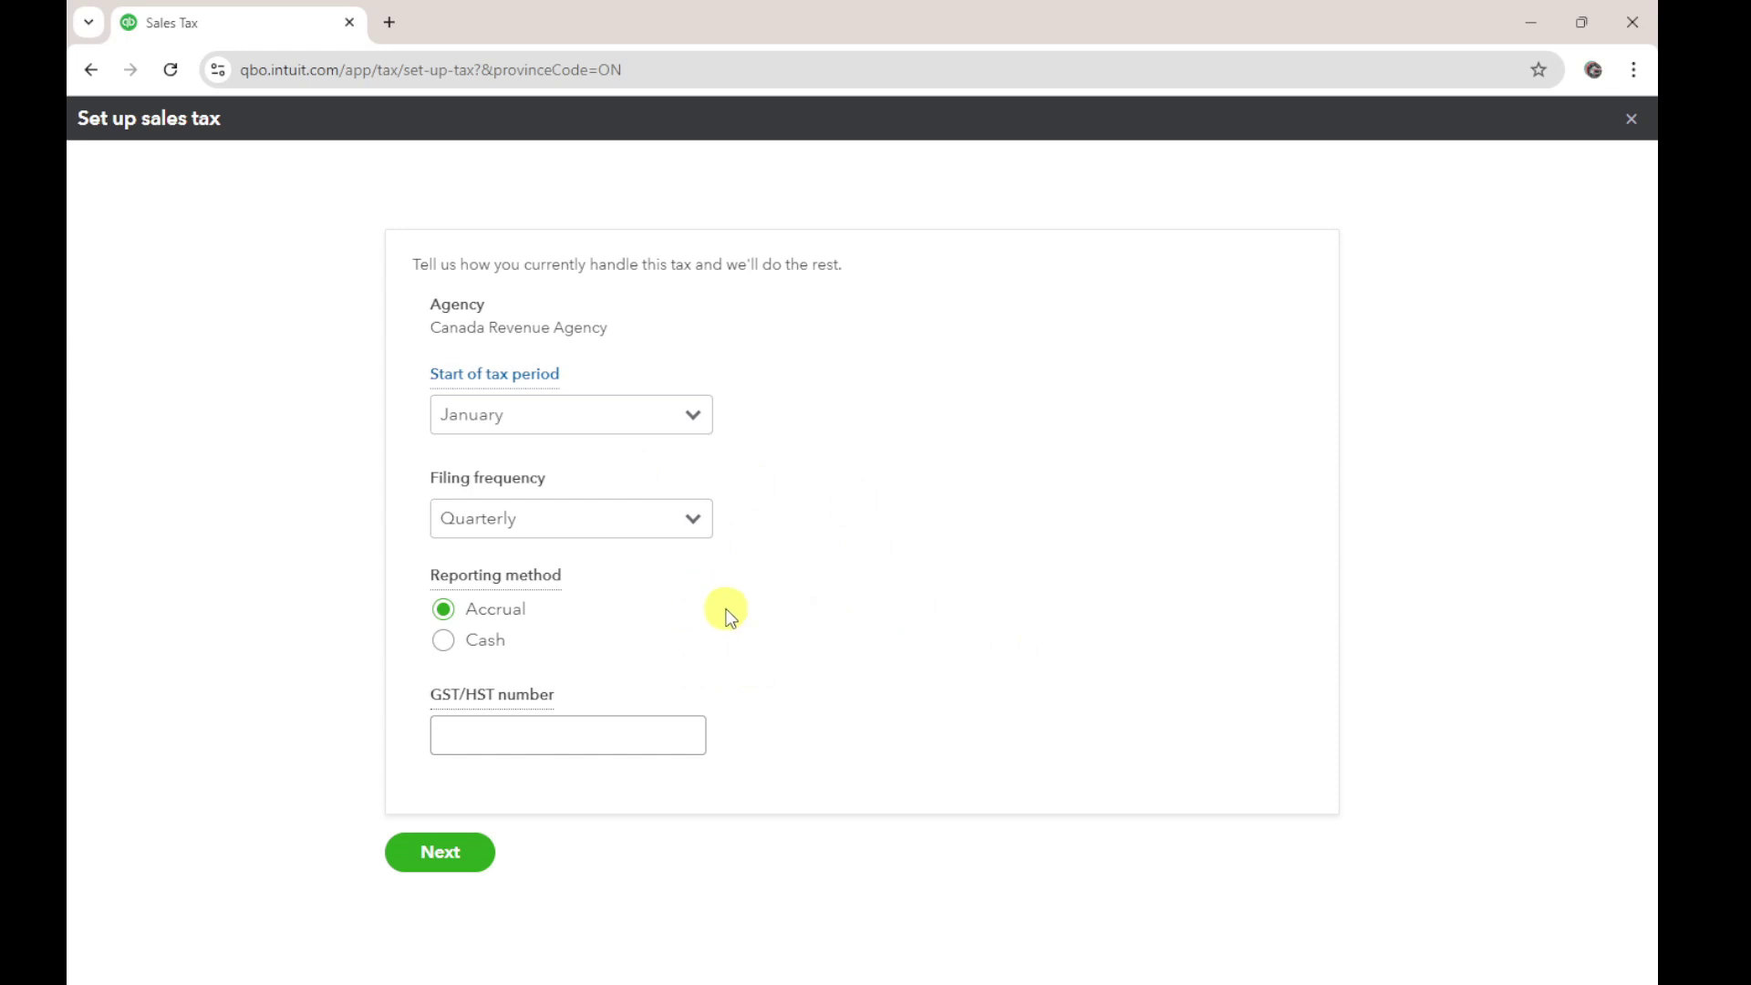
Copy the CRA business number from the Business Info section of the Grand Gate Gardens PDF in Acrobat.
left_click(490, 754)
left_click_drag(1657, 283, 727, 3)
scroll(709, 718, "down", 2)
scroll(720, 711, "down", 1)
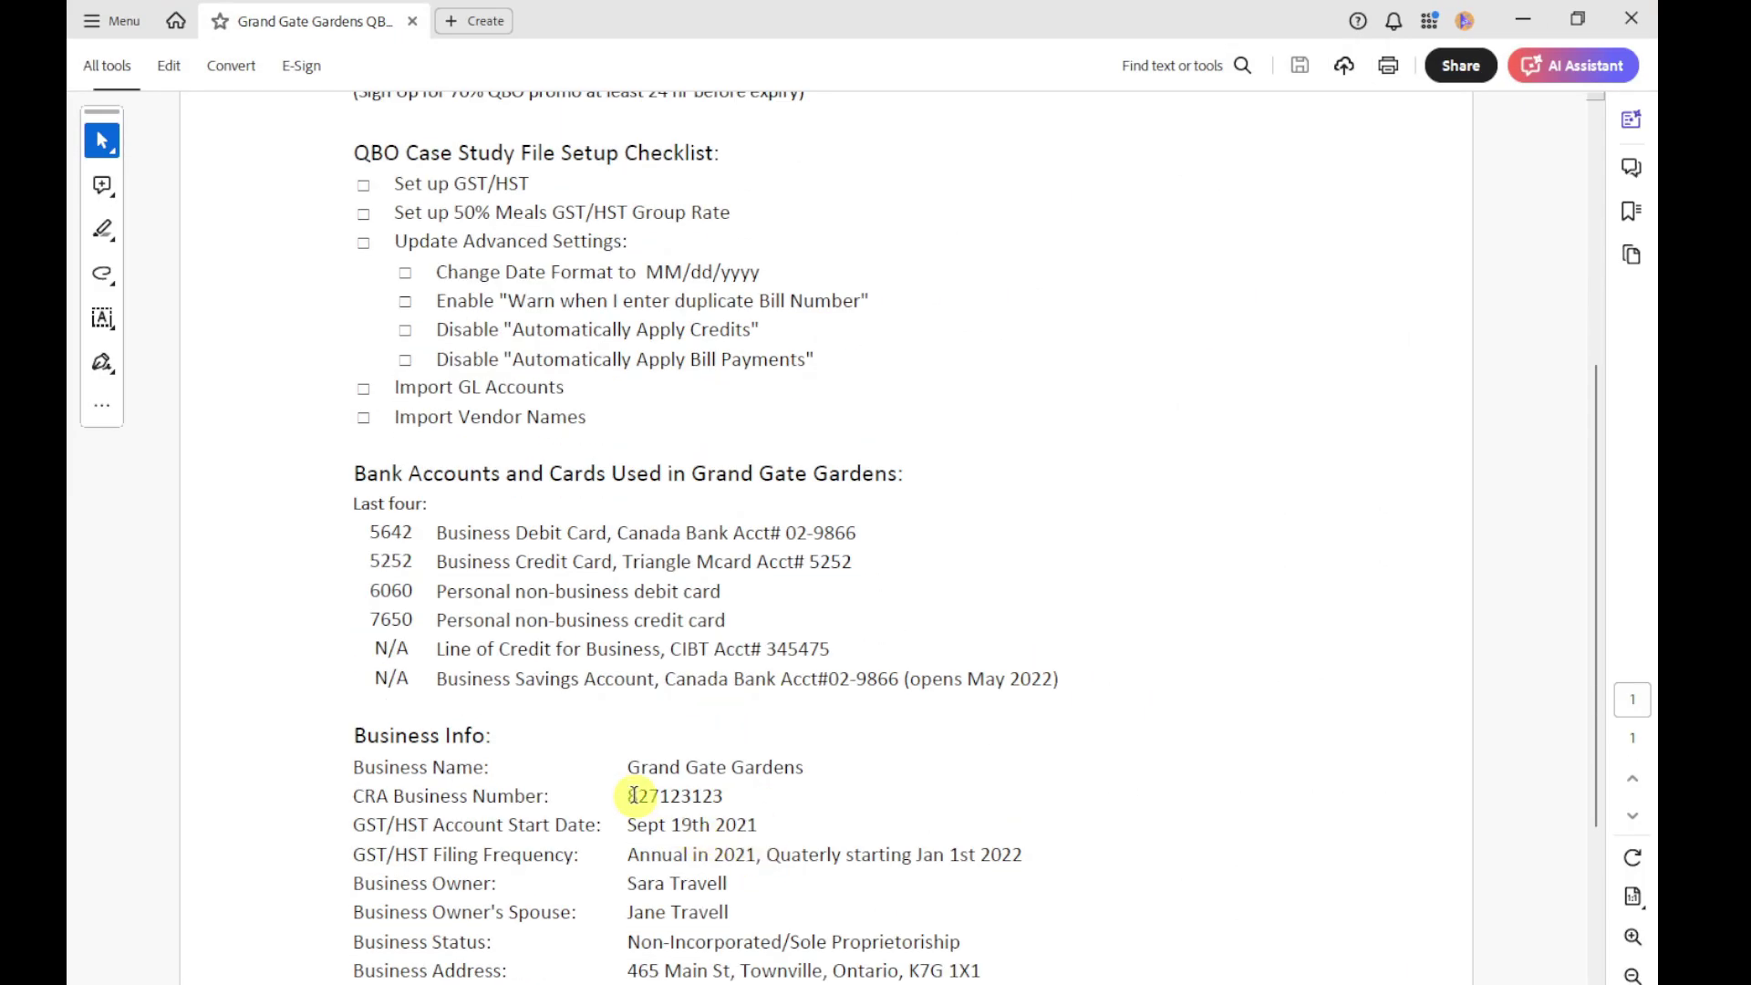
left_click_drag(626, 797, 725, 799)
key("ctrl+c")
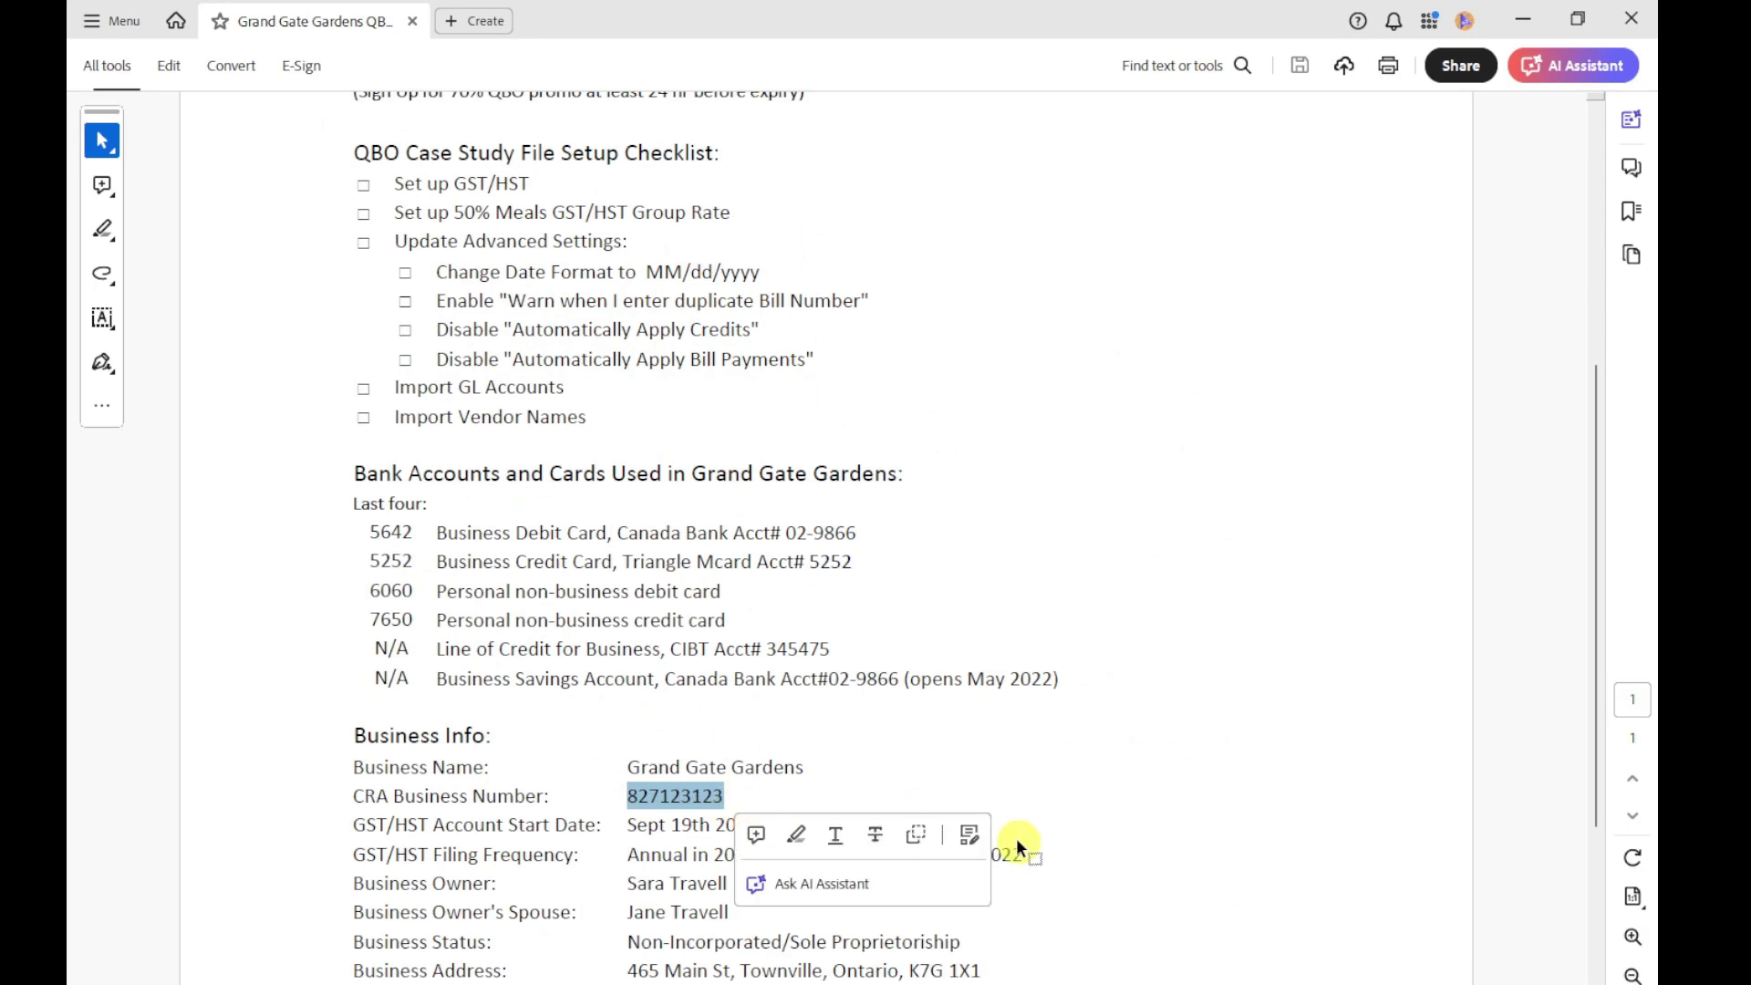
Return to QuickBooks, paste the business number as the GST/HST number and complete the sales tax setup.
left_click_drag(984, 24, 1657, 364)
left_click(583, 736)
key("ctrl+v")
left_click(451, 861)
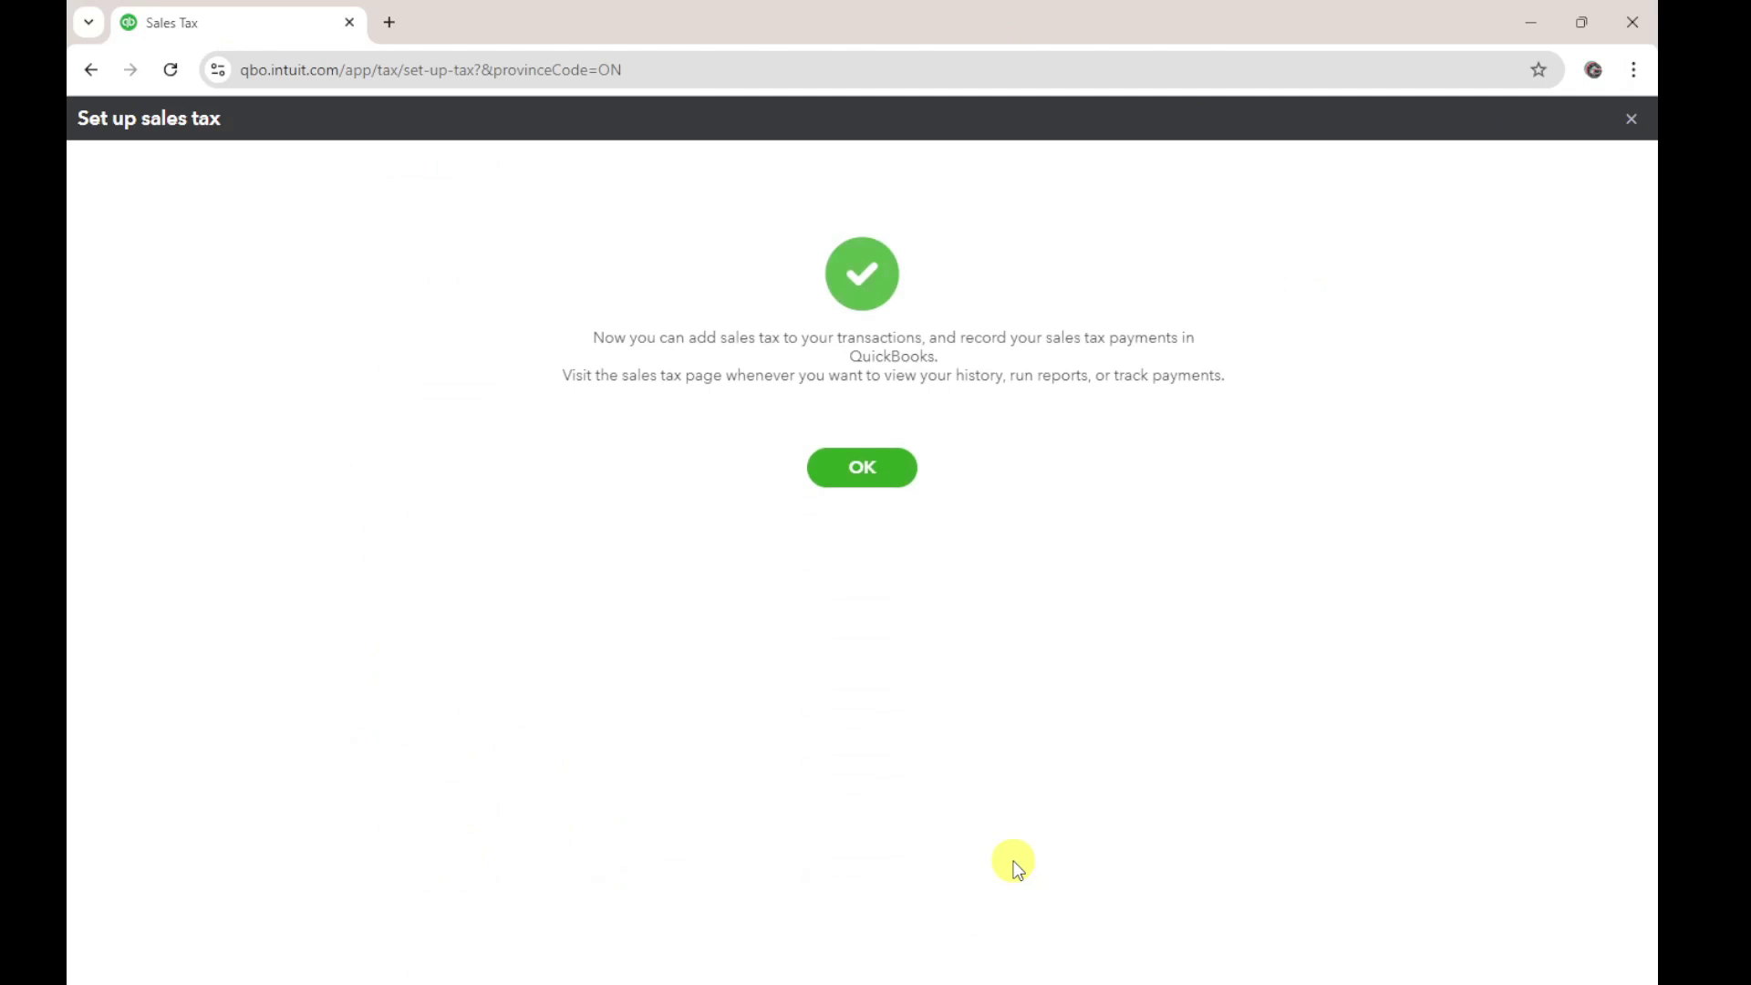
left_click(899, 440)
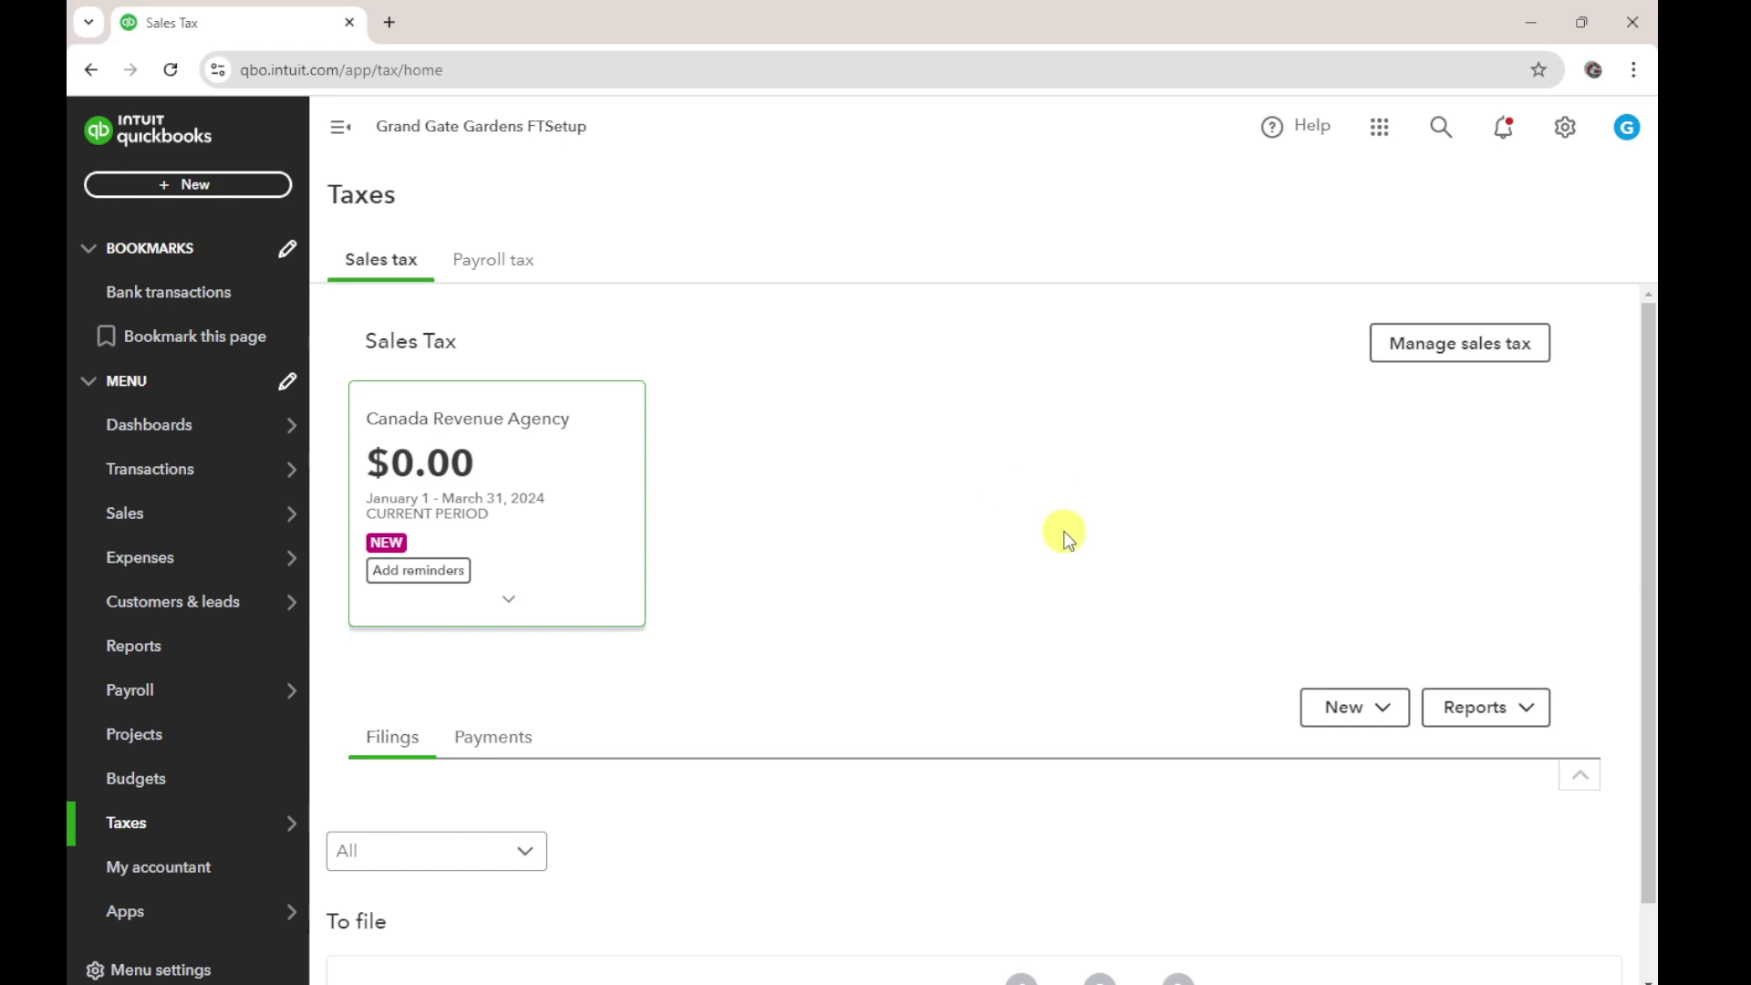
Start a custom Canada Revenue Agency rate named Half Meals Claimable, paid on purchases at 6.5%.
left_click(1483, 346)
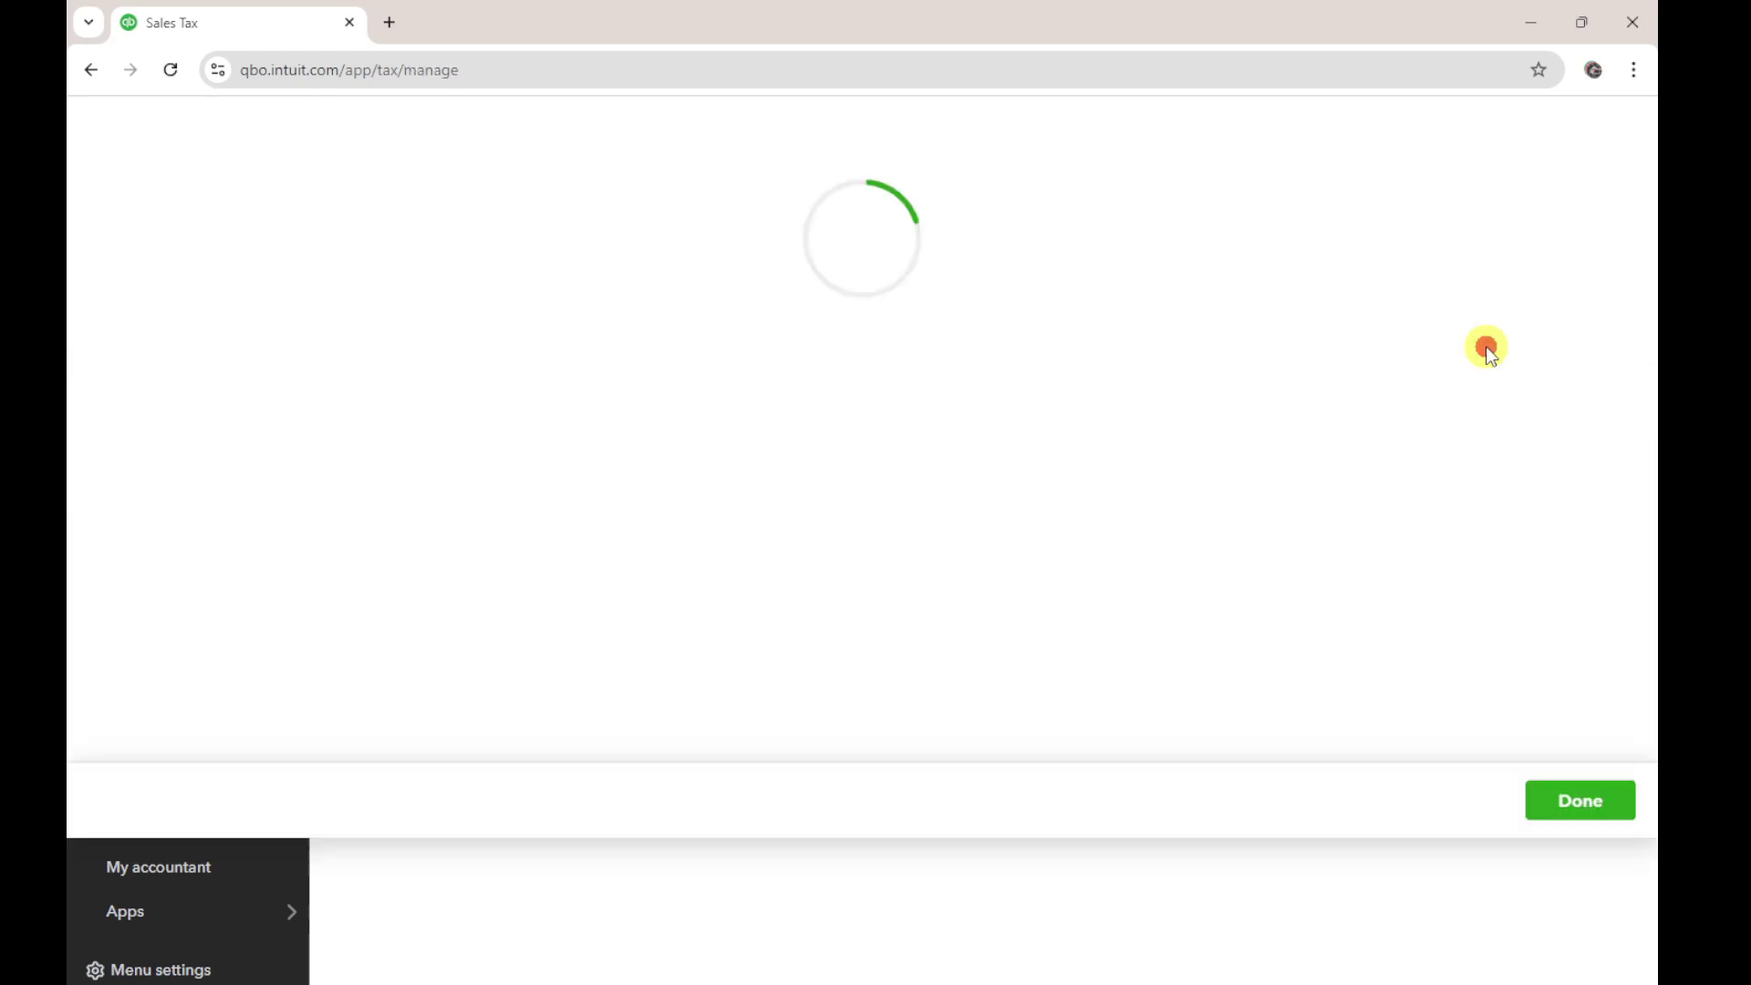
left_click(1351, 383)
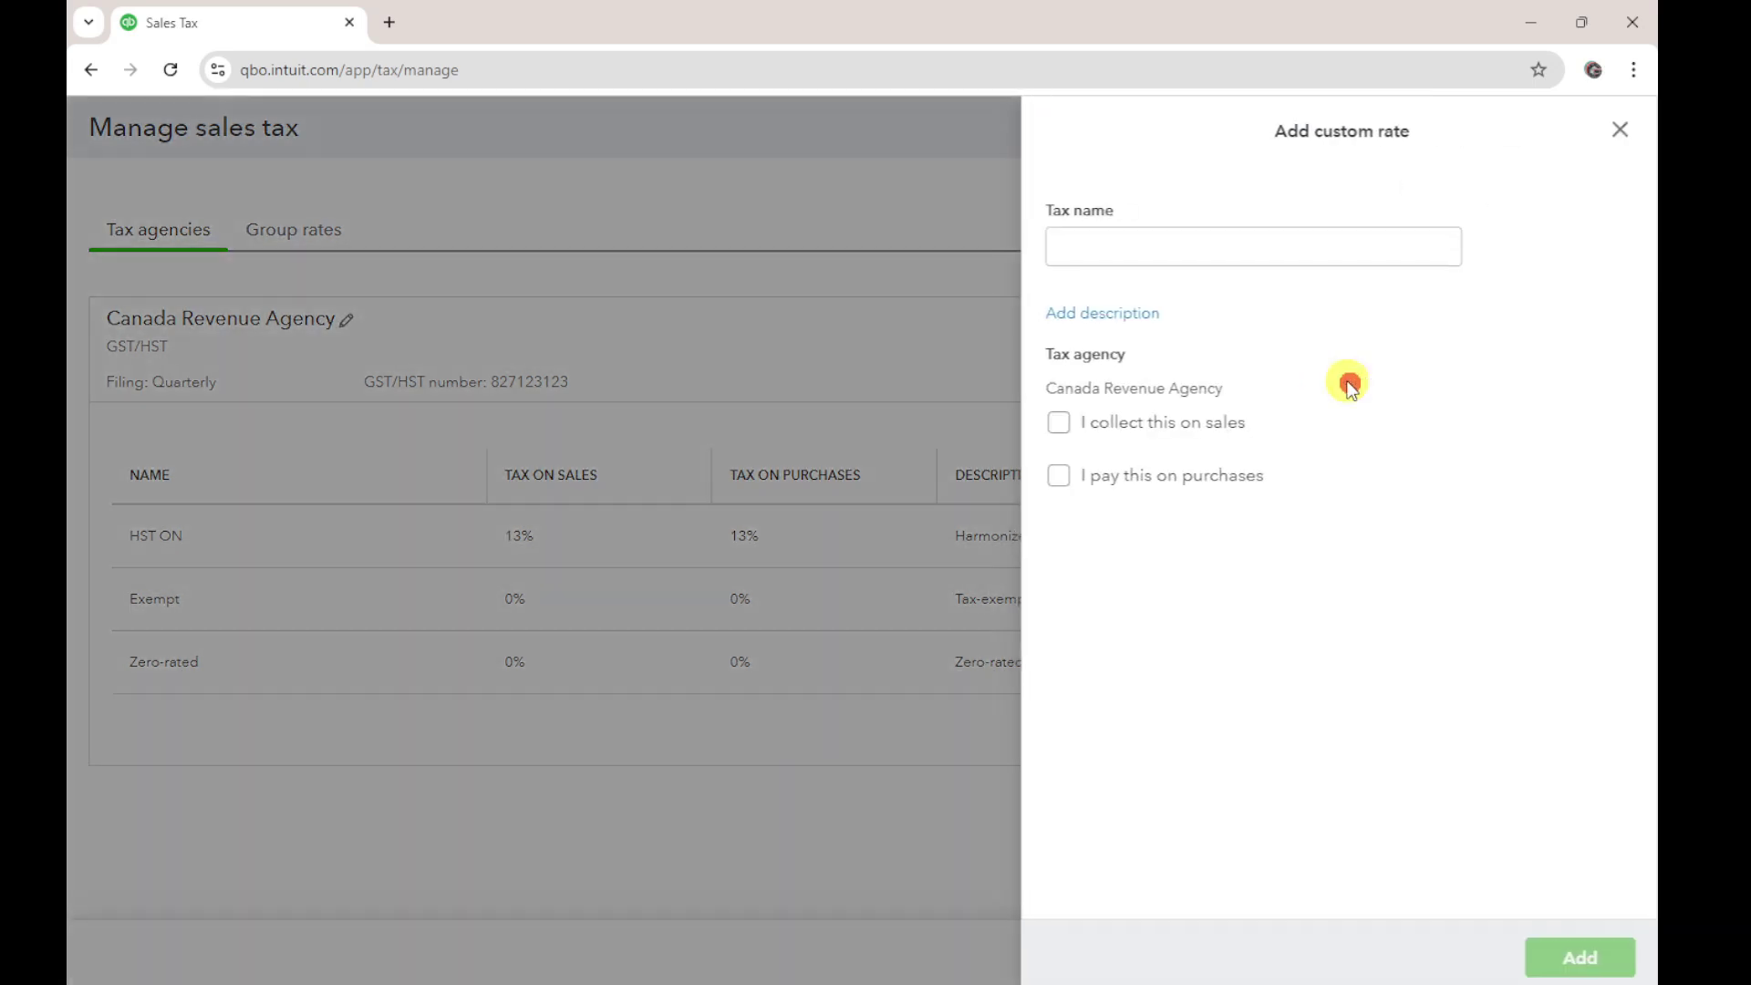
left_click(1224, 239)
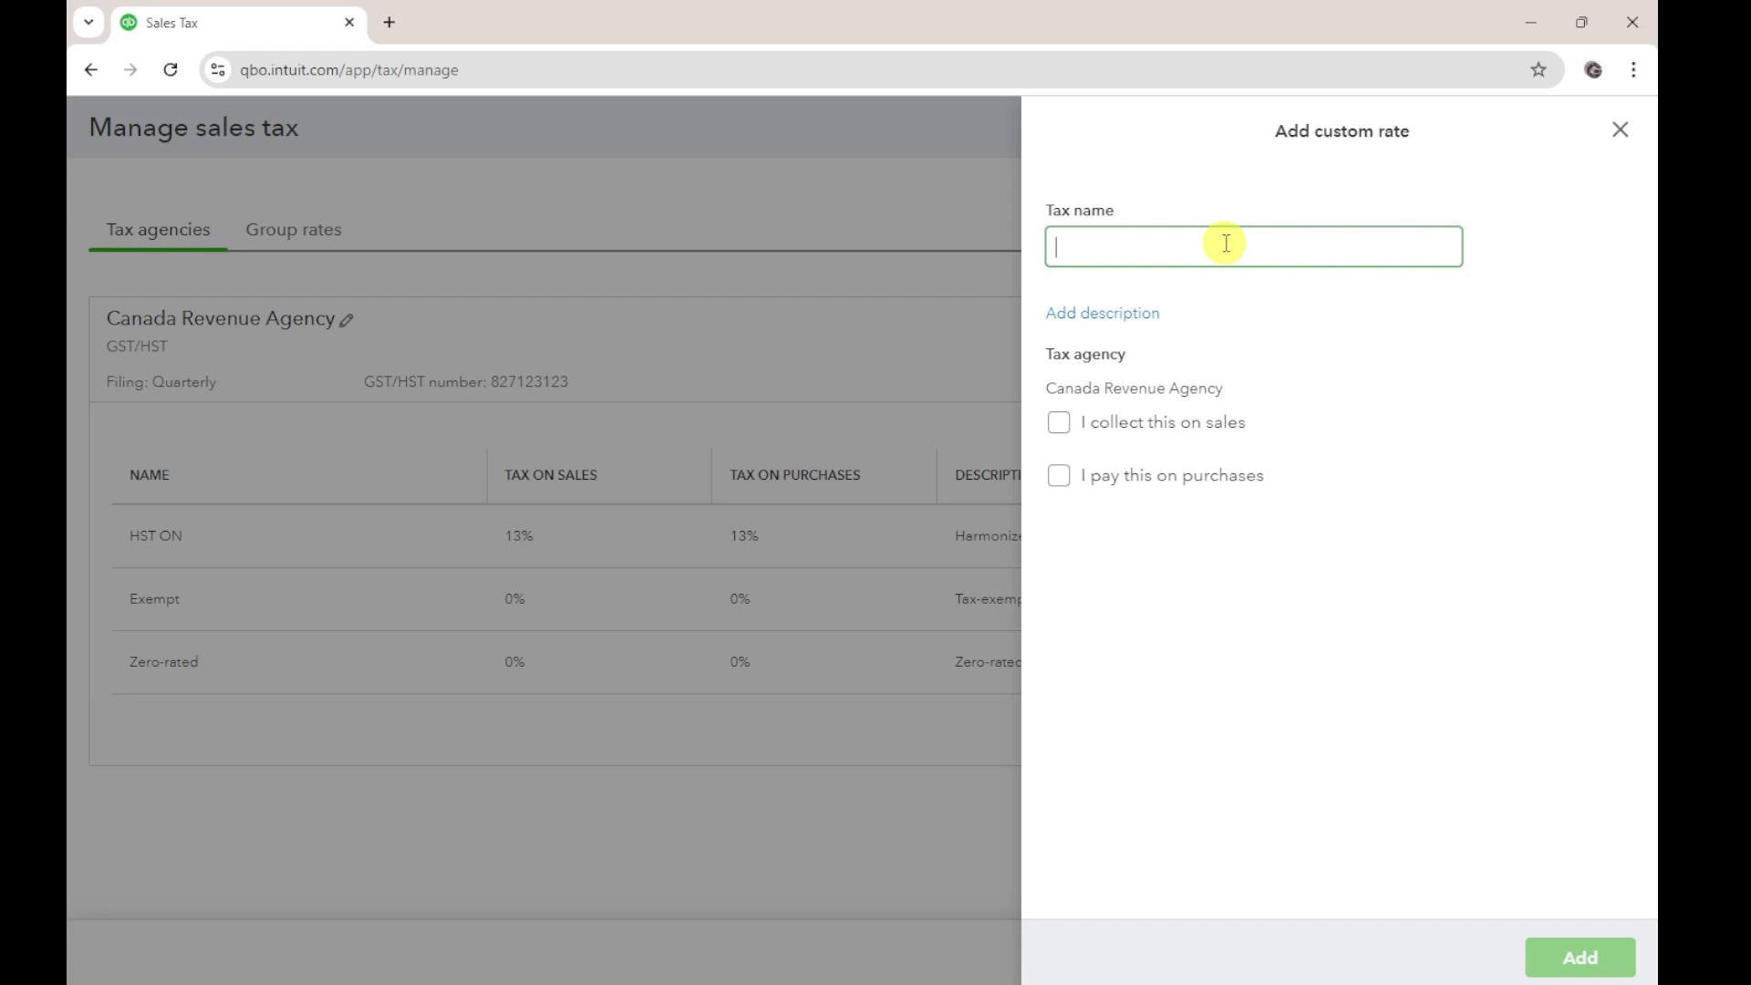
type("Half Meals Claimable")
left_click(1059, 477)
left_click(1065, 553)
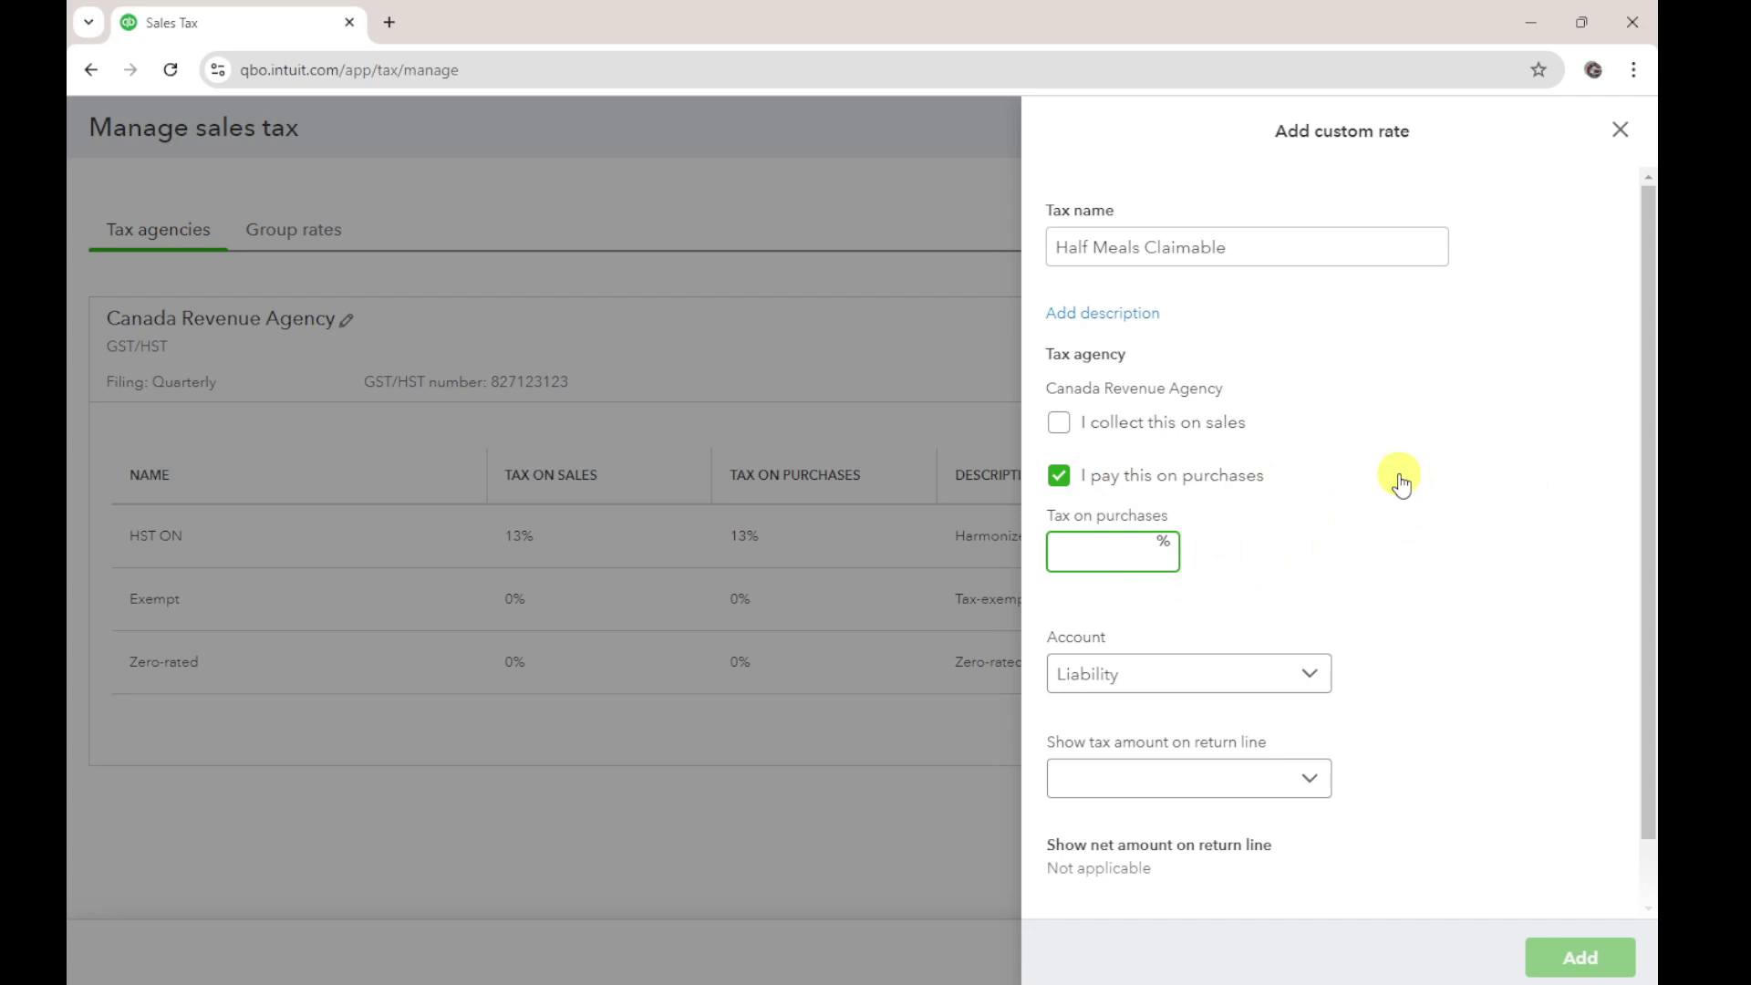
type("6.5")
Keep the Half Meals Claimable rate's account as Liability and show its tax amount on the Input tax credits (ITCs) return line.
scroll(1400, 484, "down", 1)
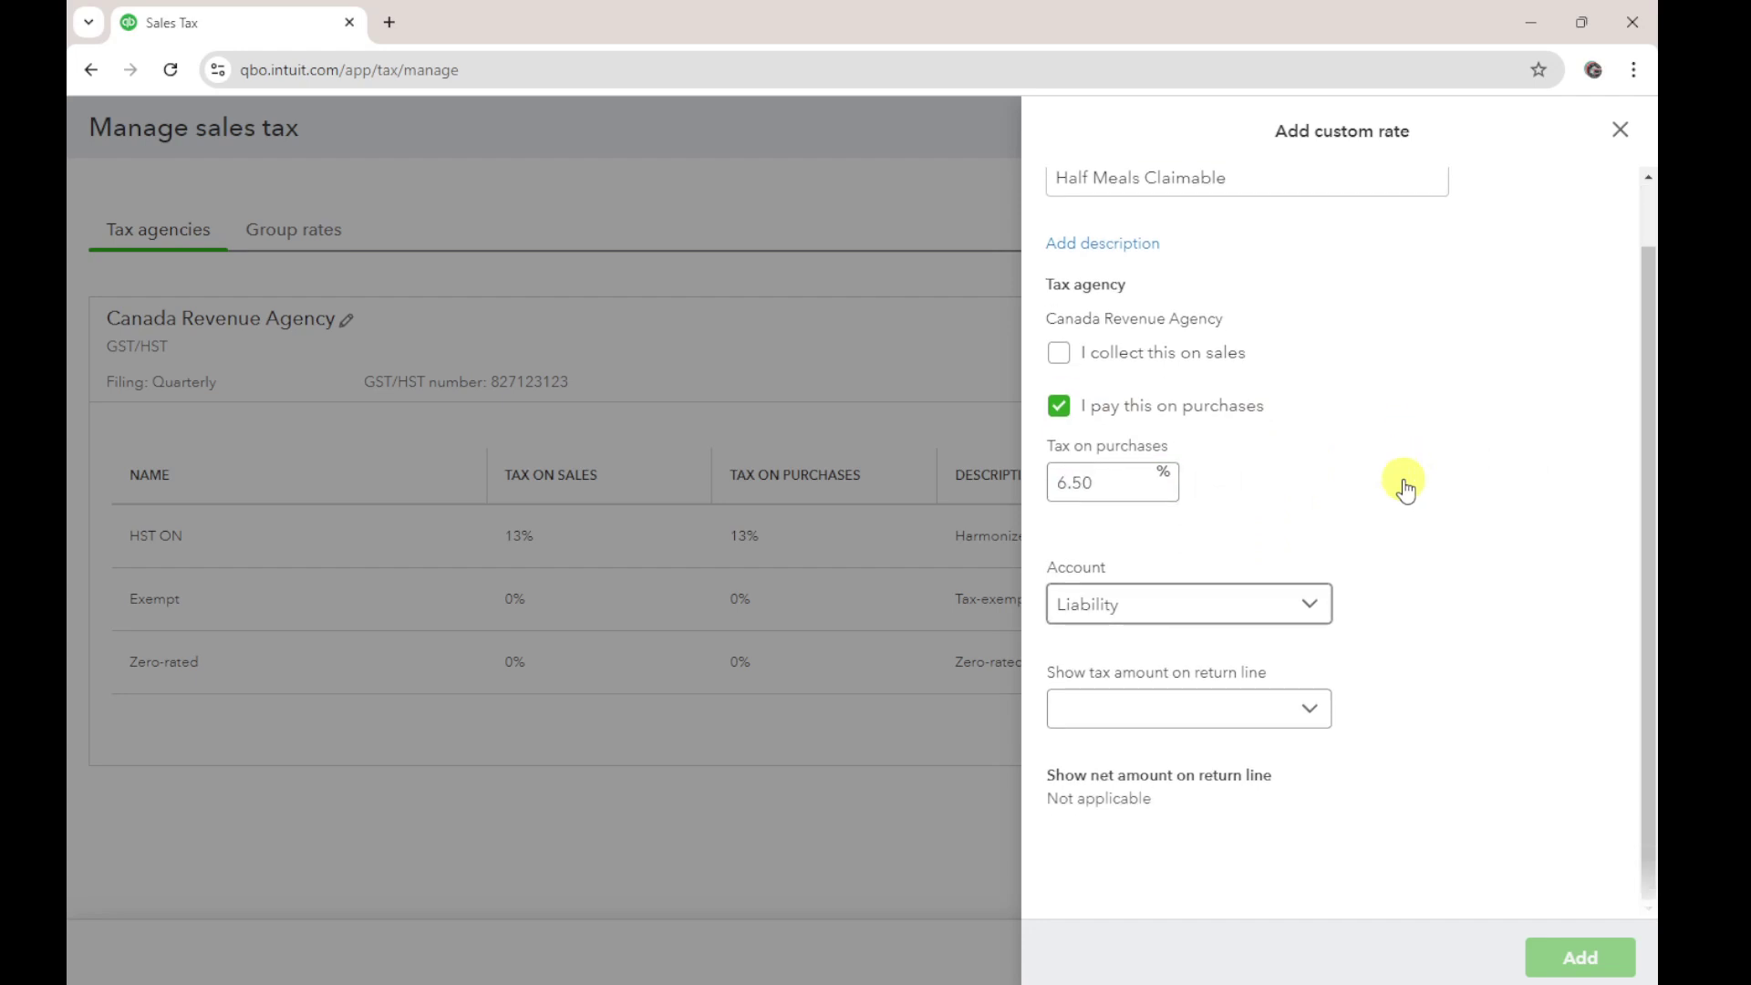
left_click(1143, 604)
left_click(1143, 604)
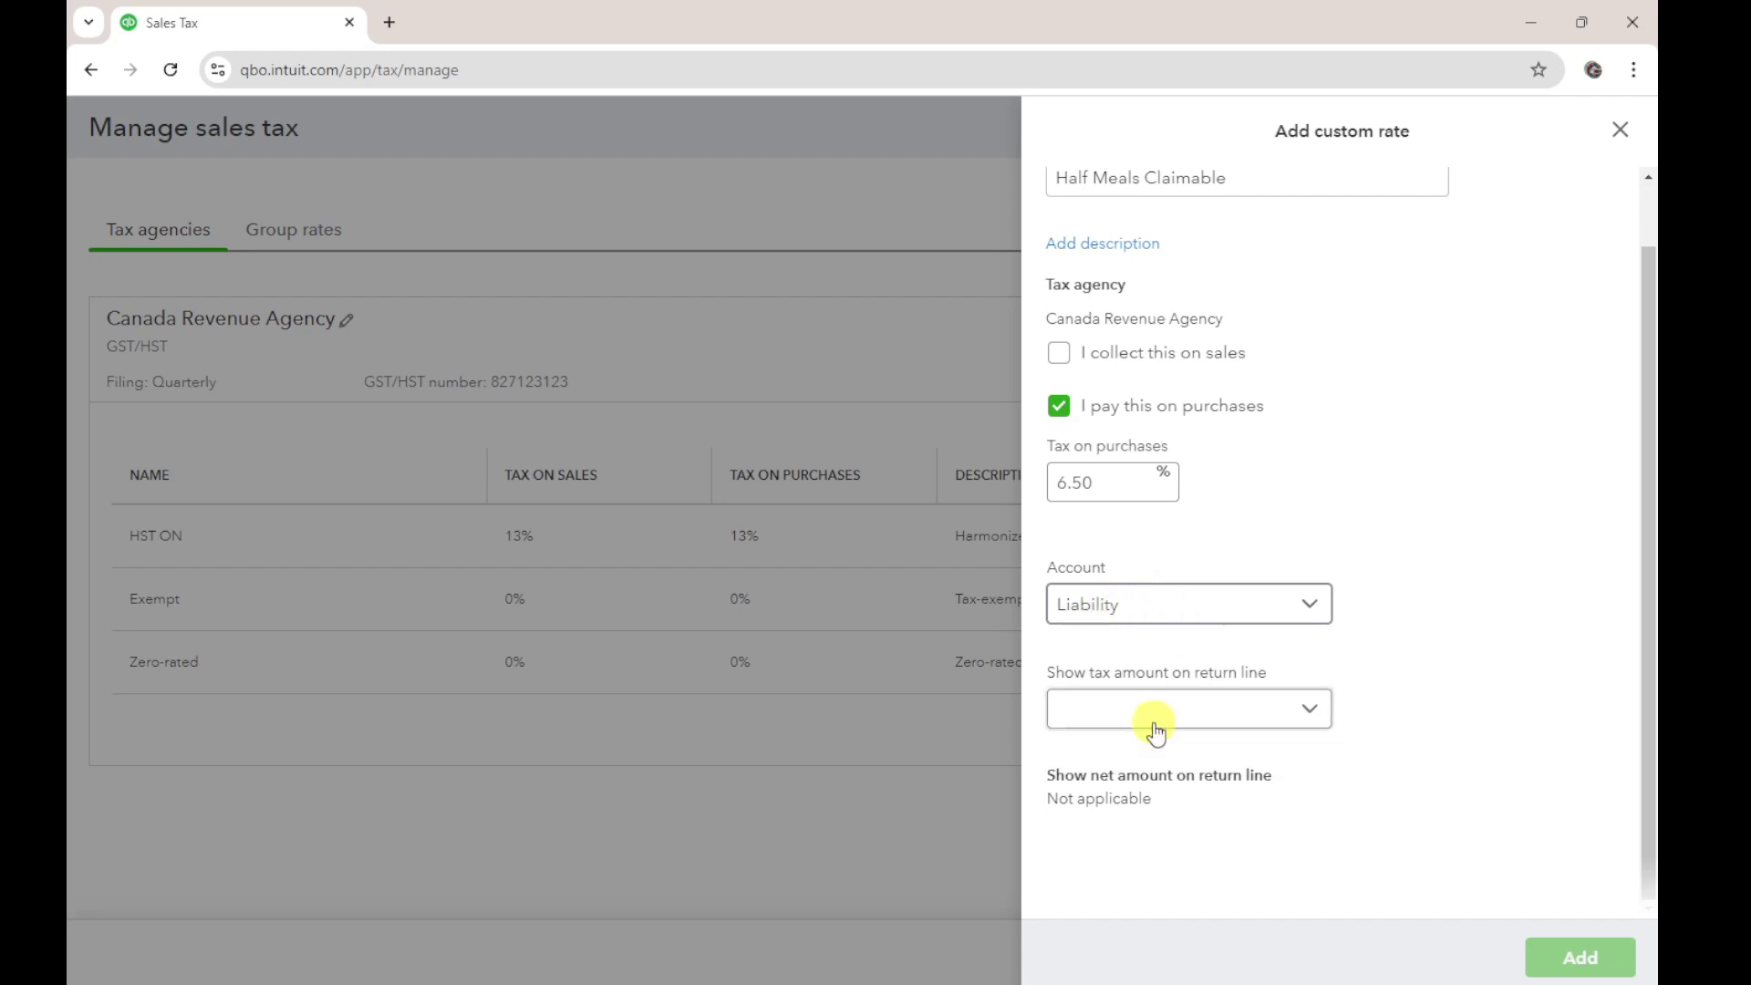
scroll(1270, 645, "up", 1)
scroll(1458, 583, "down", 1)
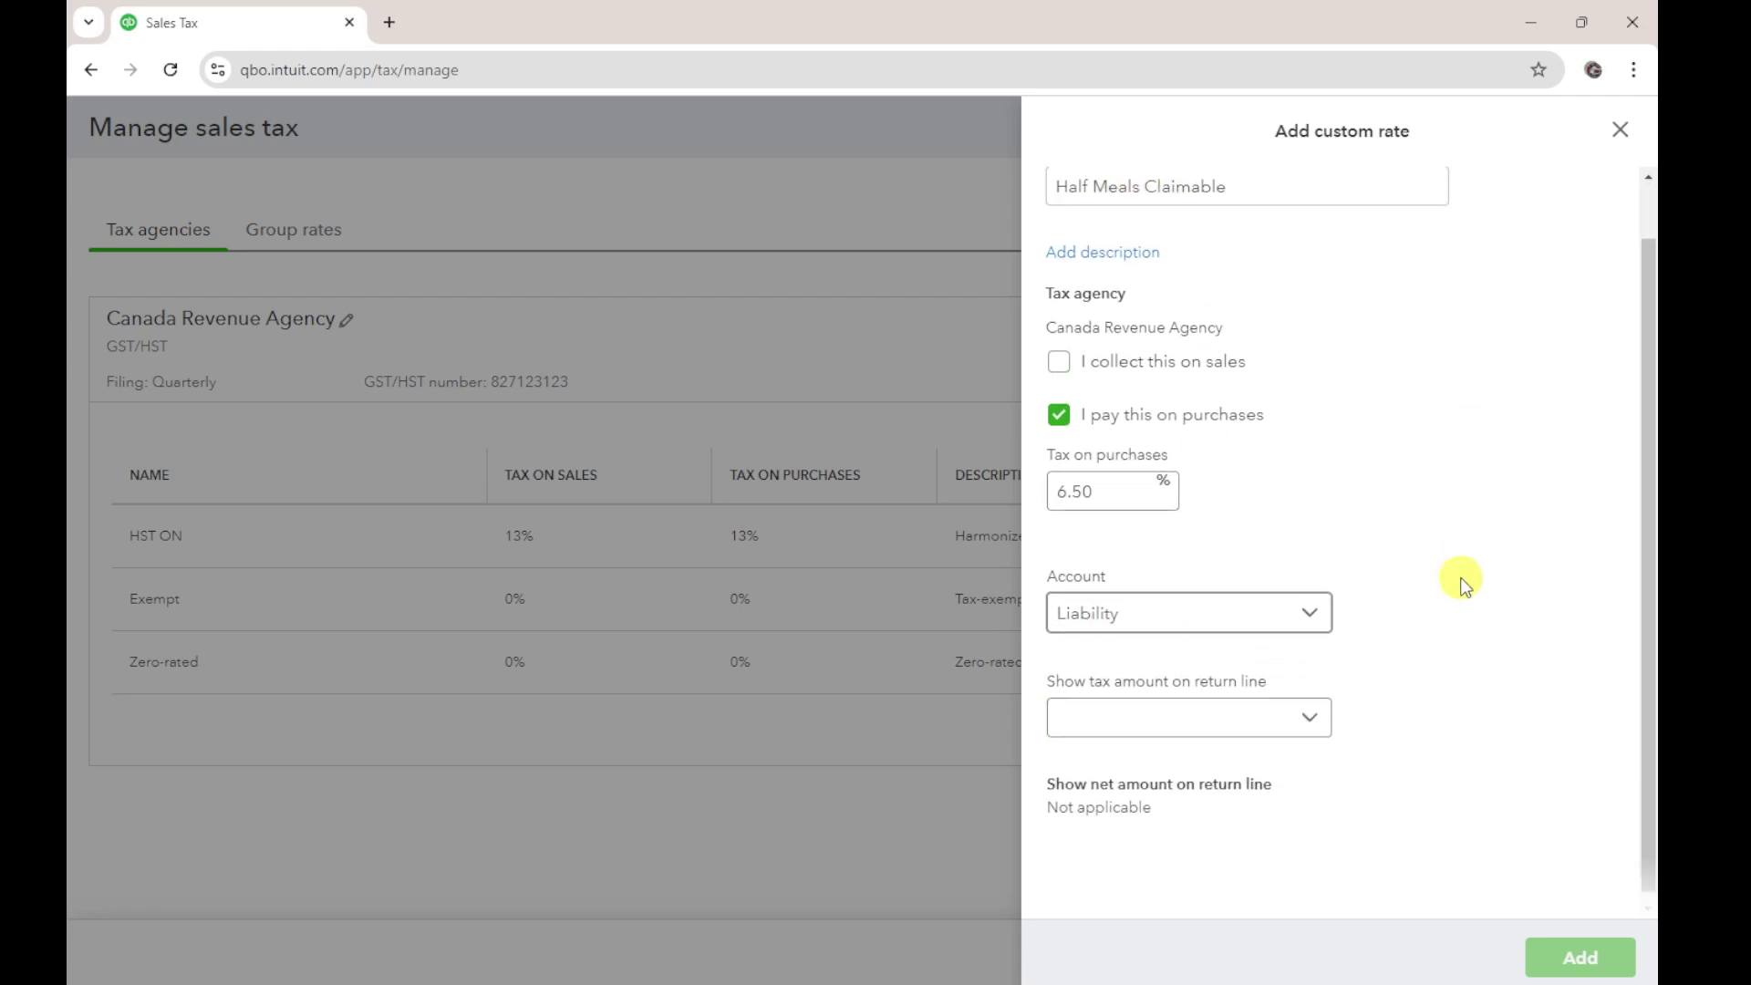
left_click(1168, 717)
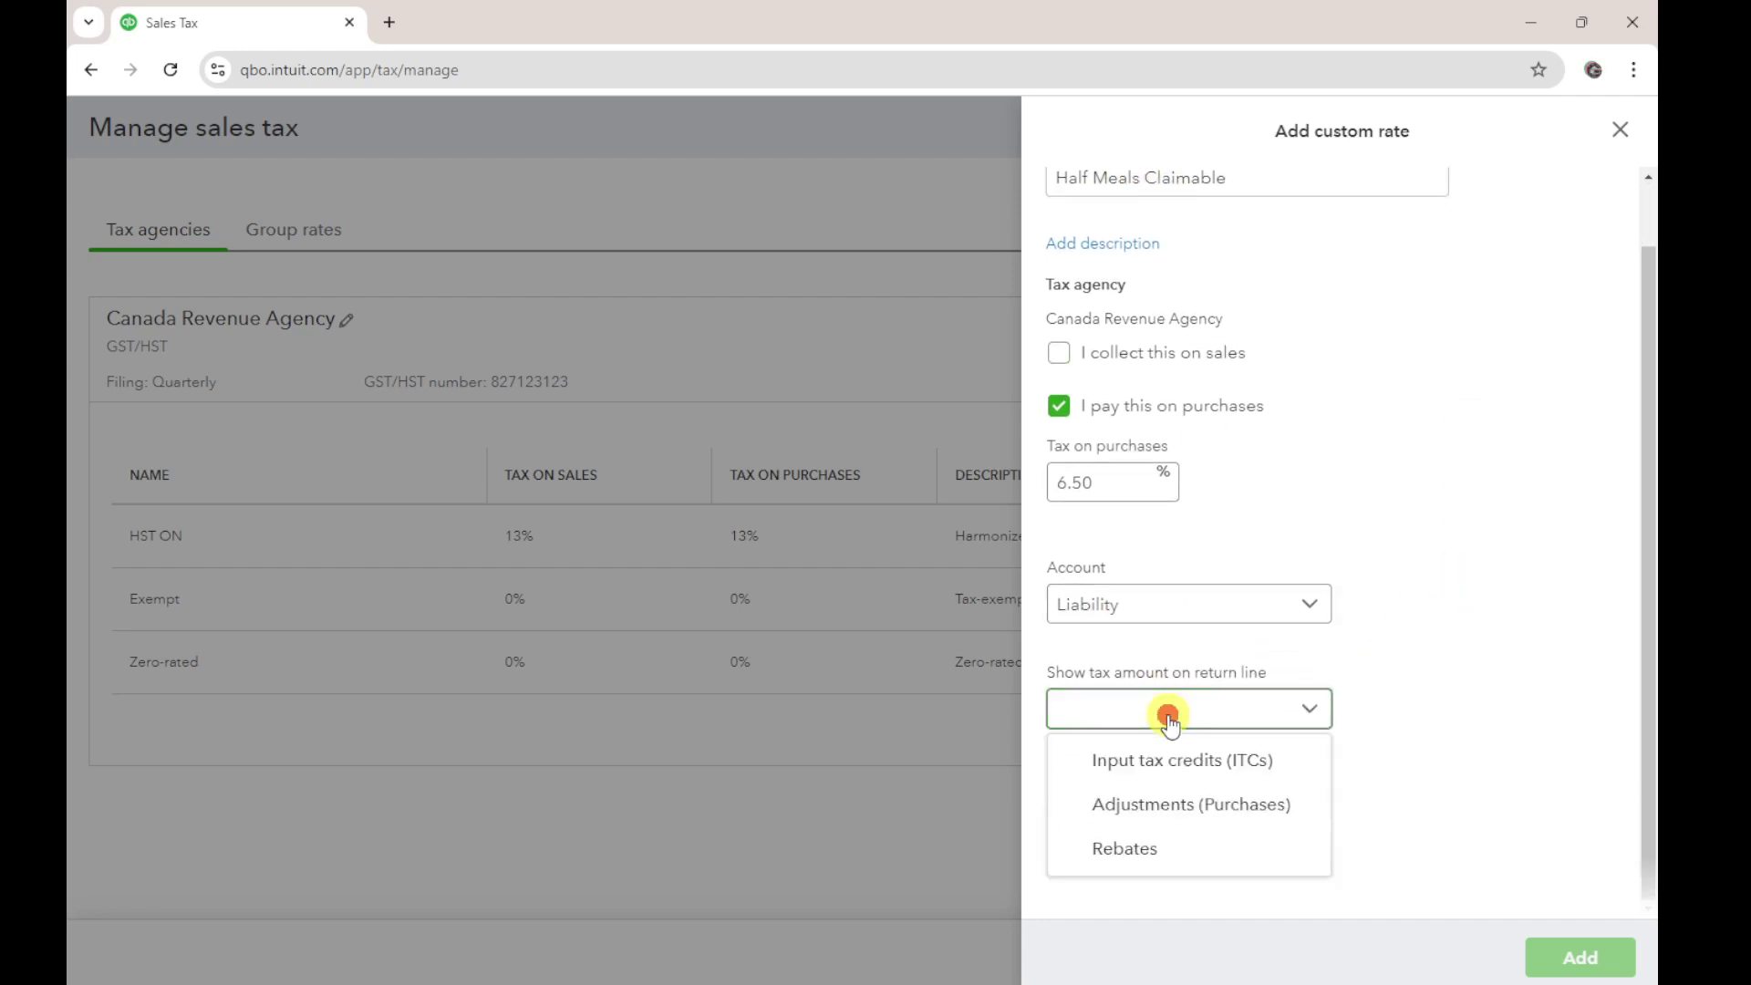
left_click(1182, 761)
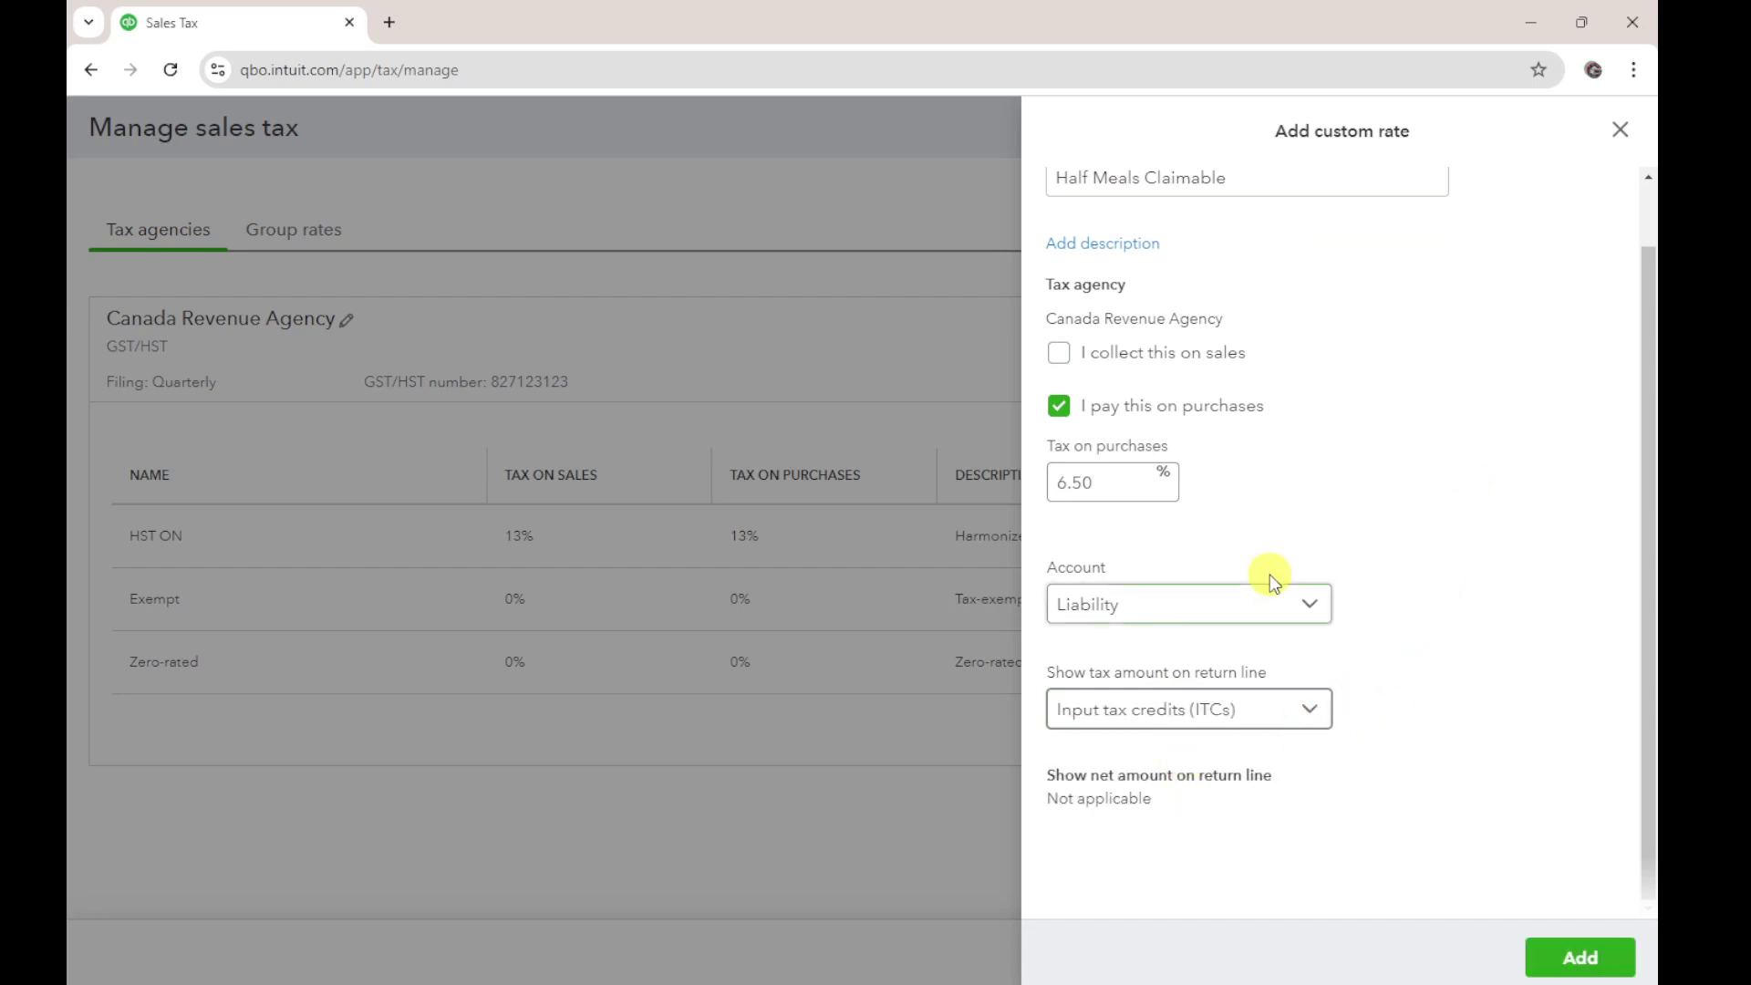
Review the Half Meals Claimable rate's entries and add the rate to the tax agency.
left_click(1105, 484)
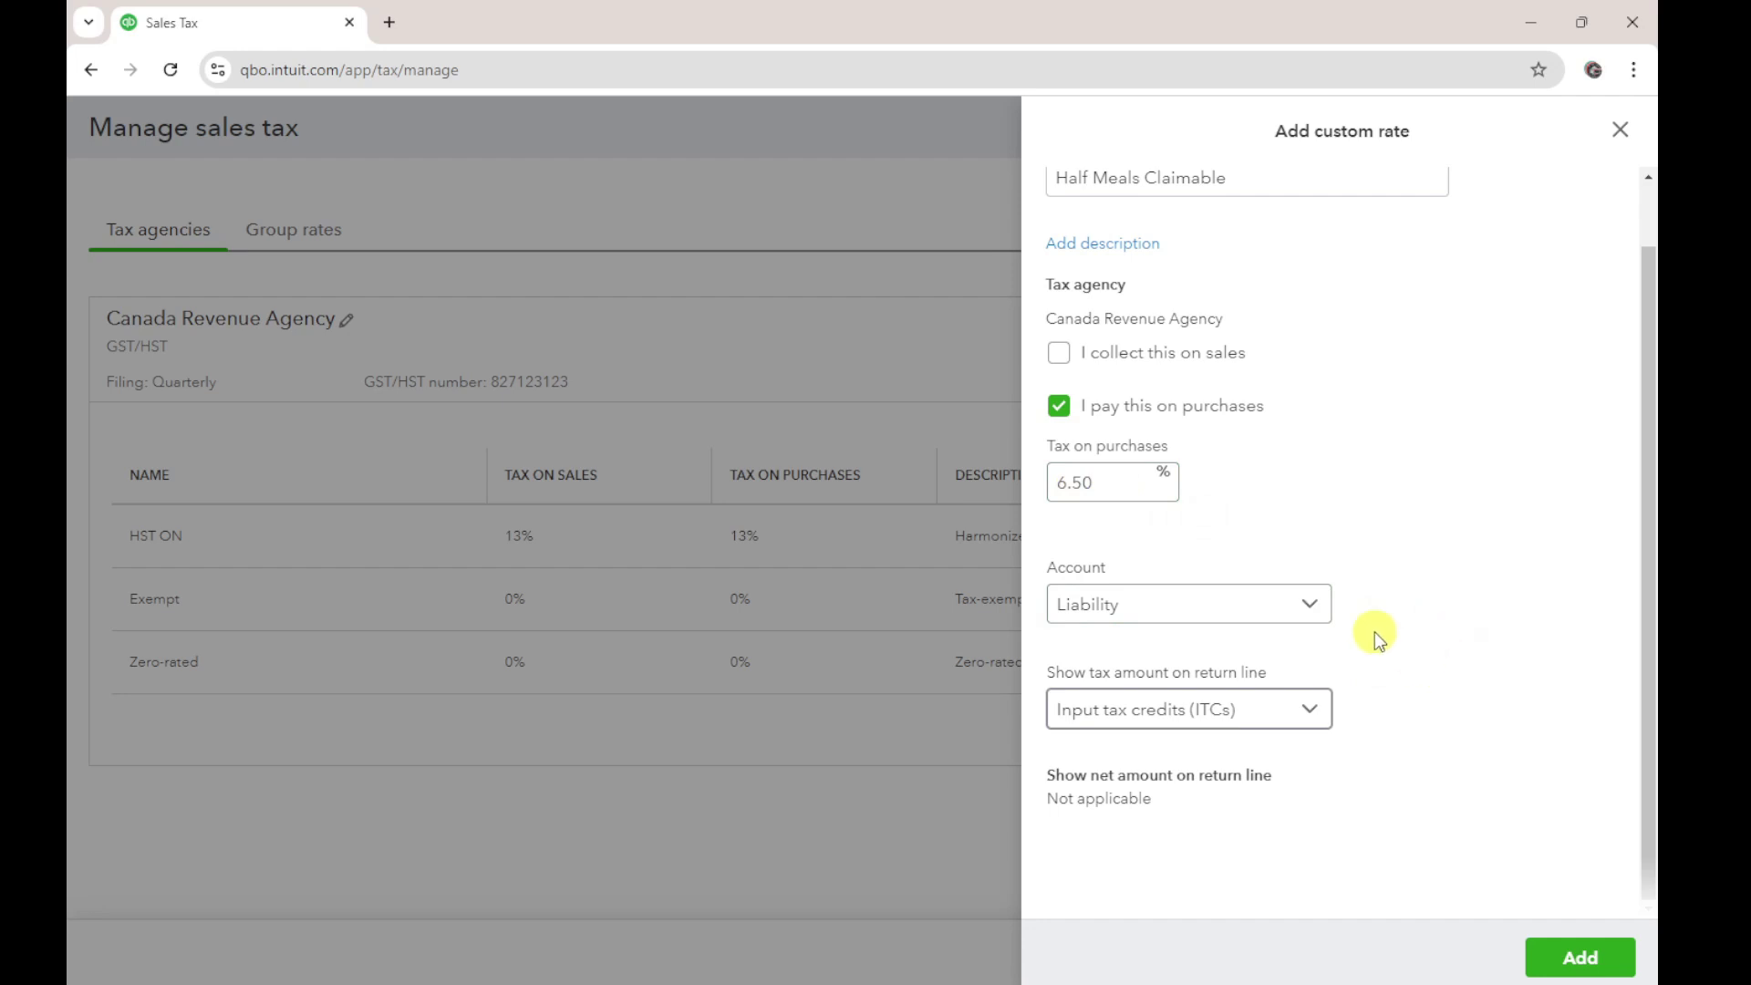
scroll(1250, 251, "up", 1)
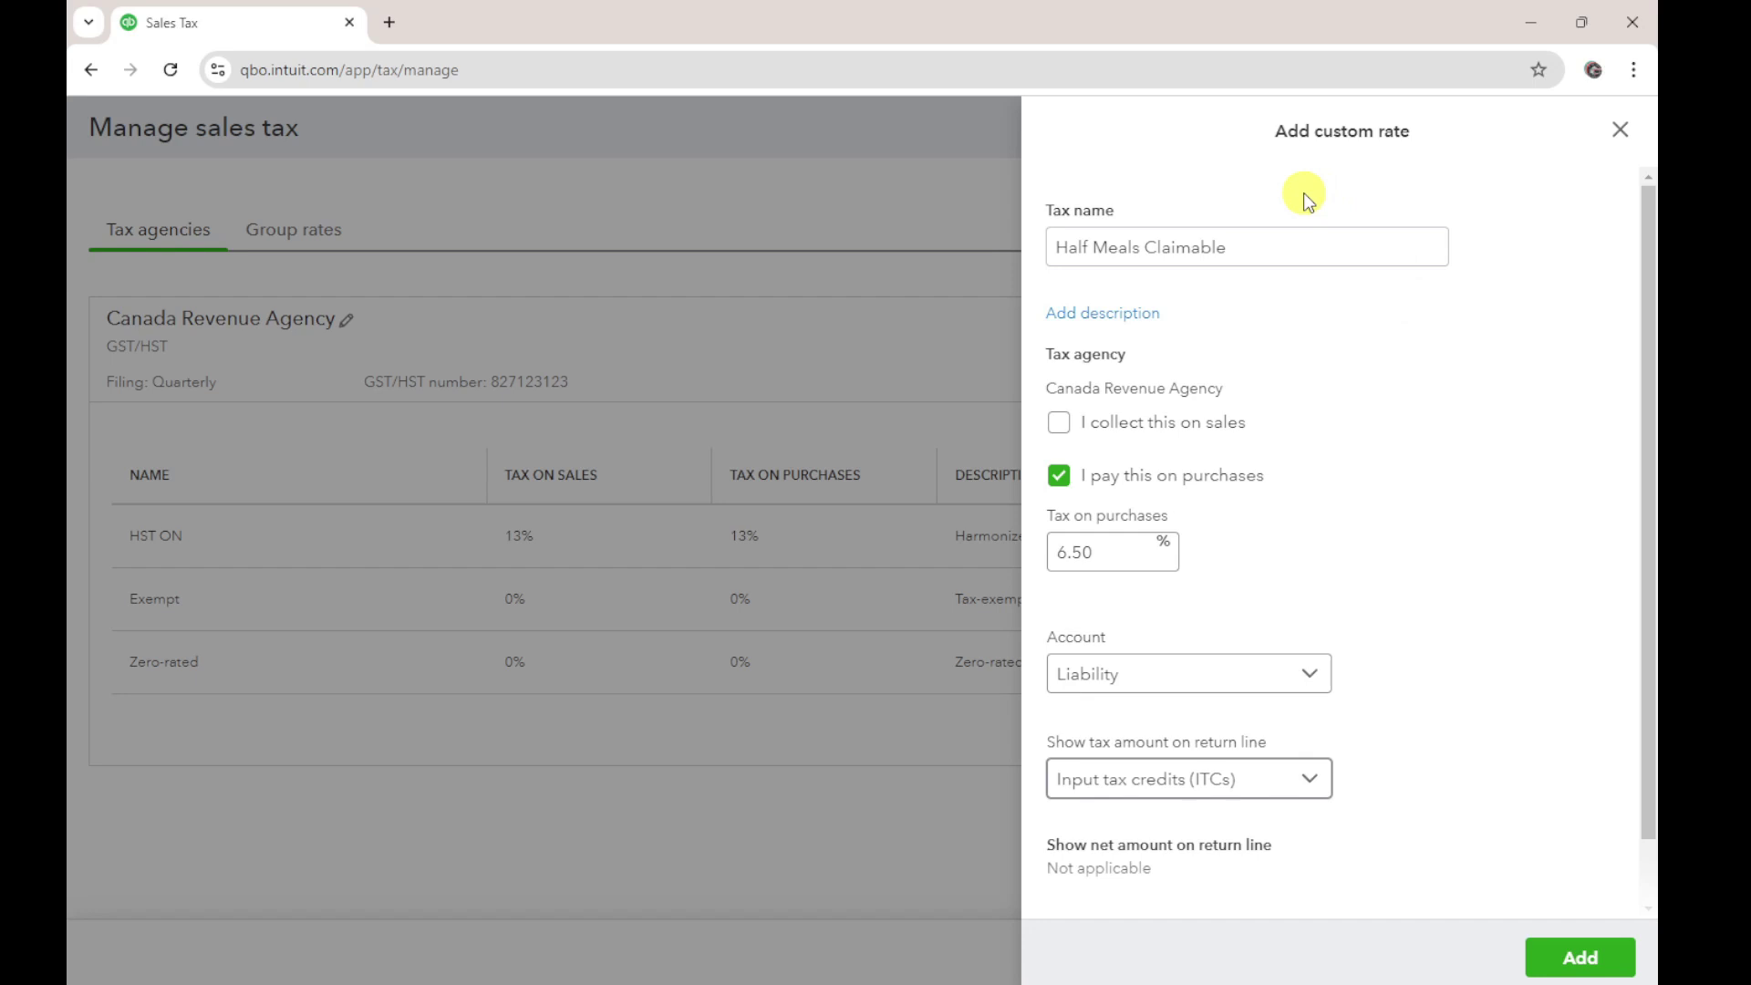
left_click(1120, 551)
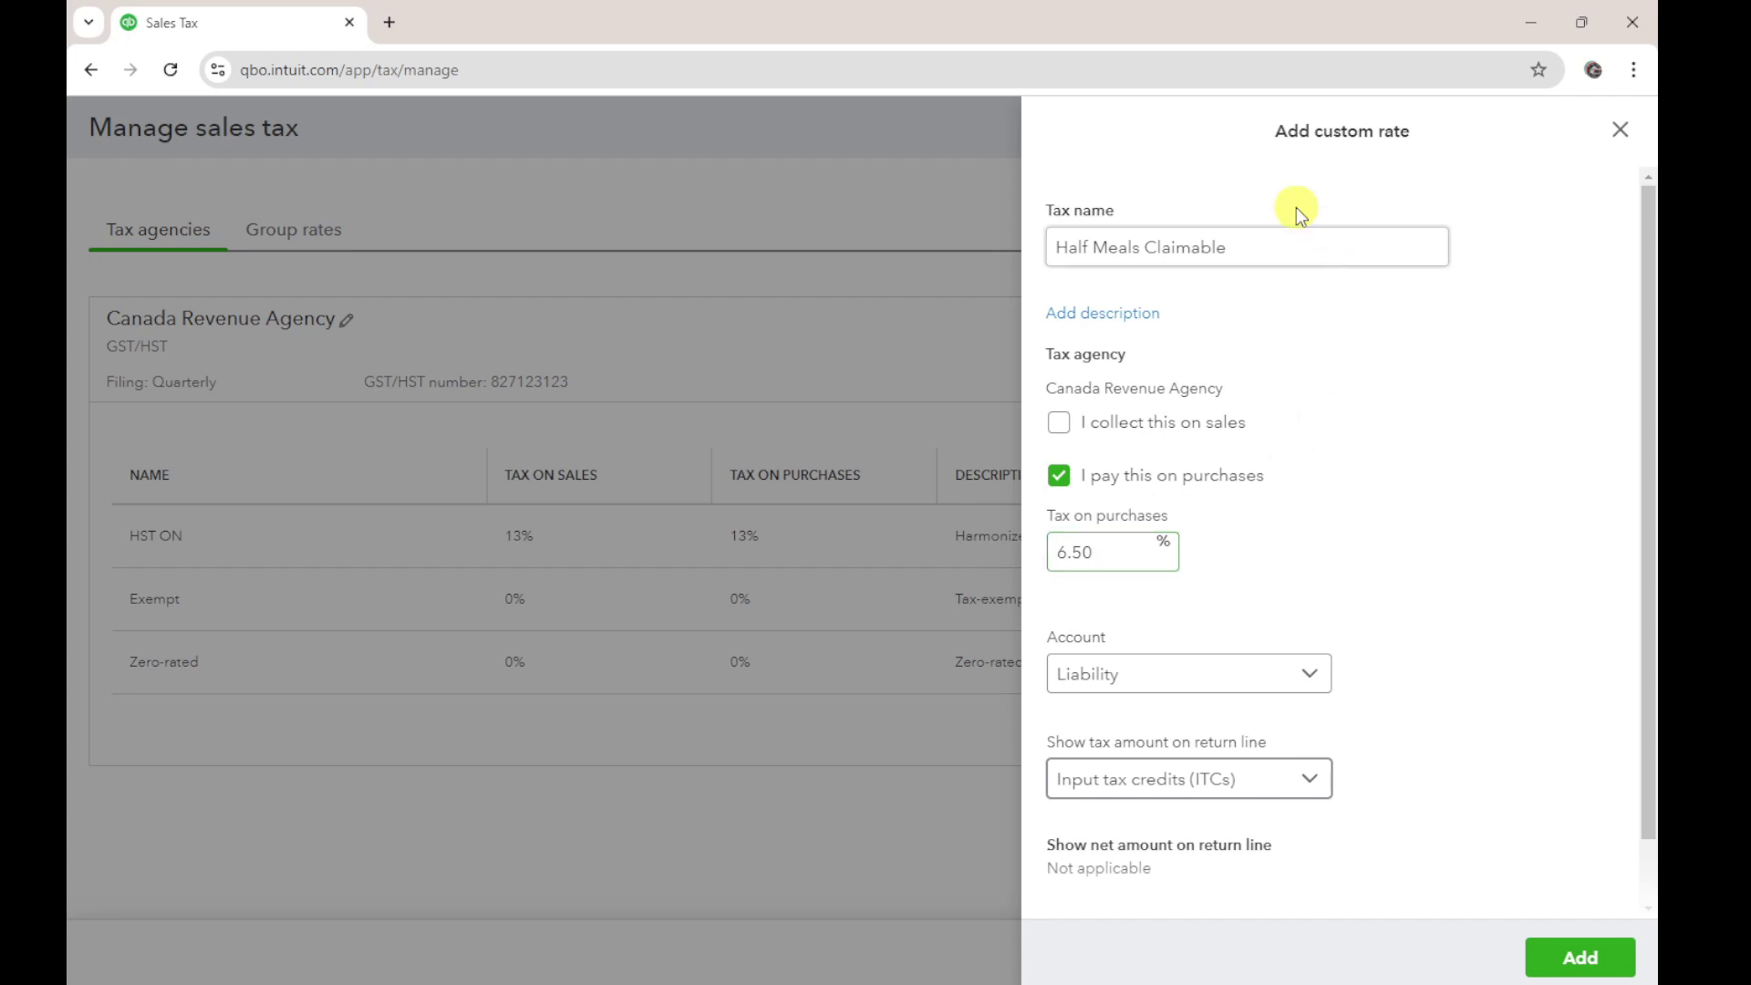
scroll(1366, 584, "down", 1)
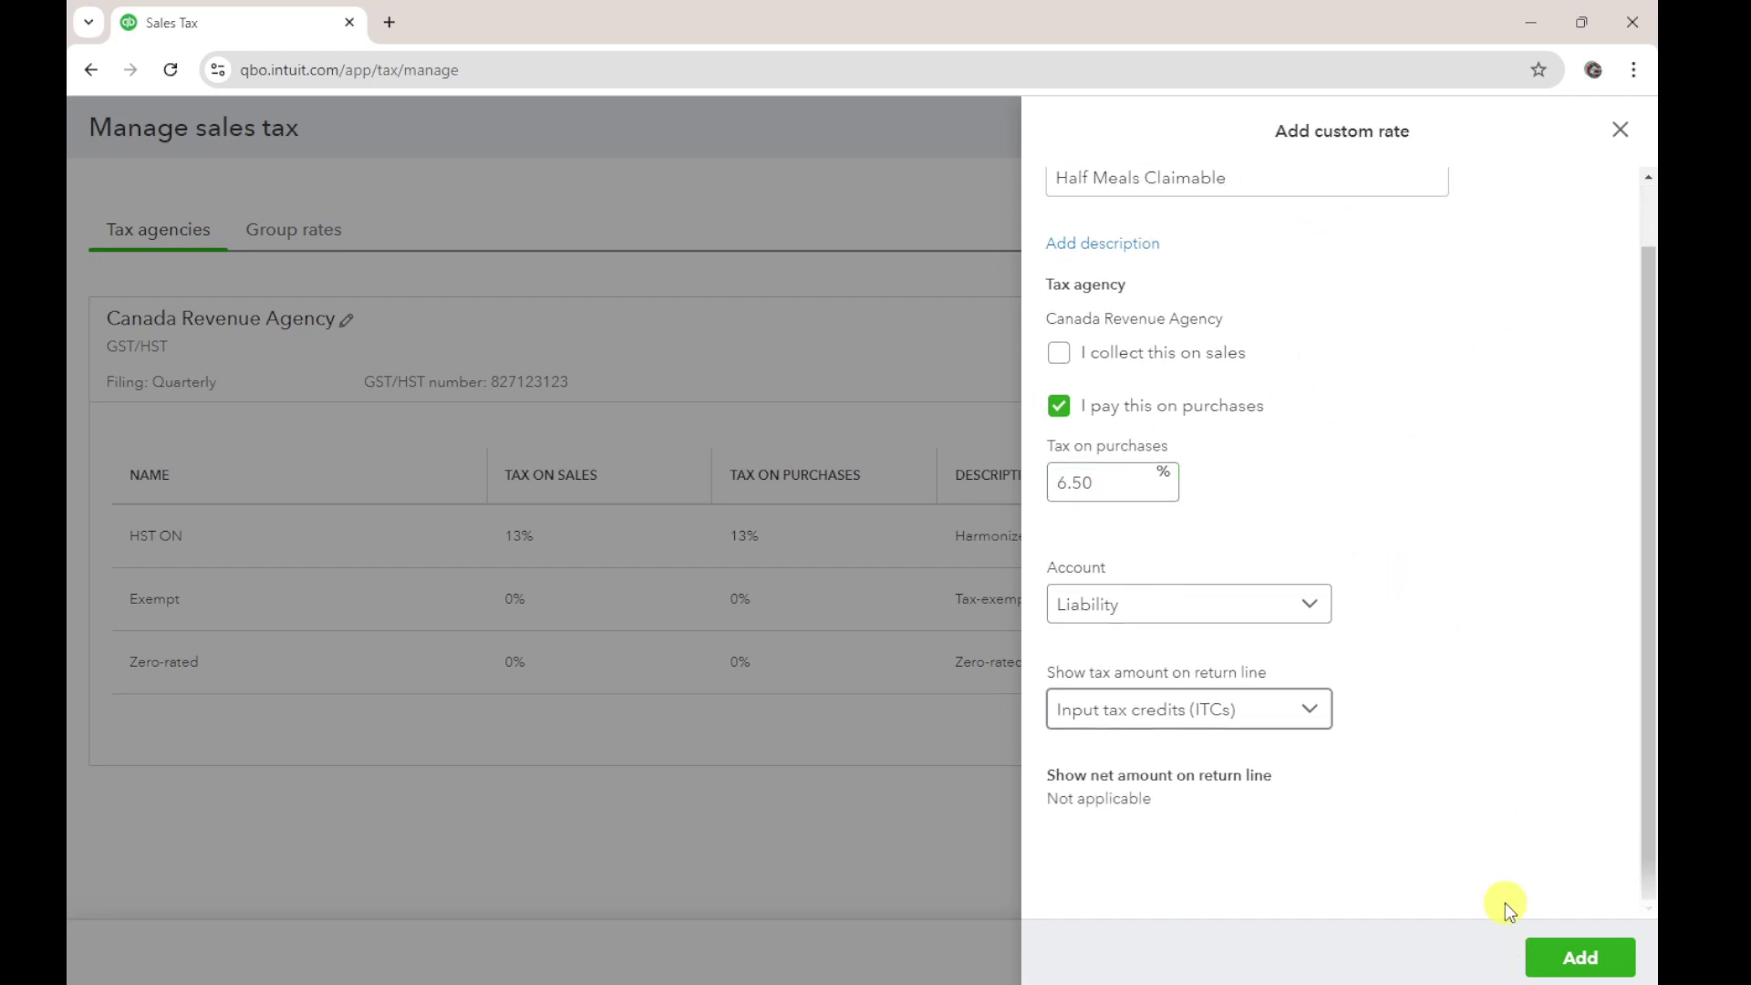
left_click(1105, 493)
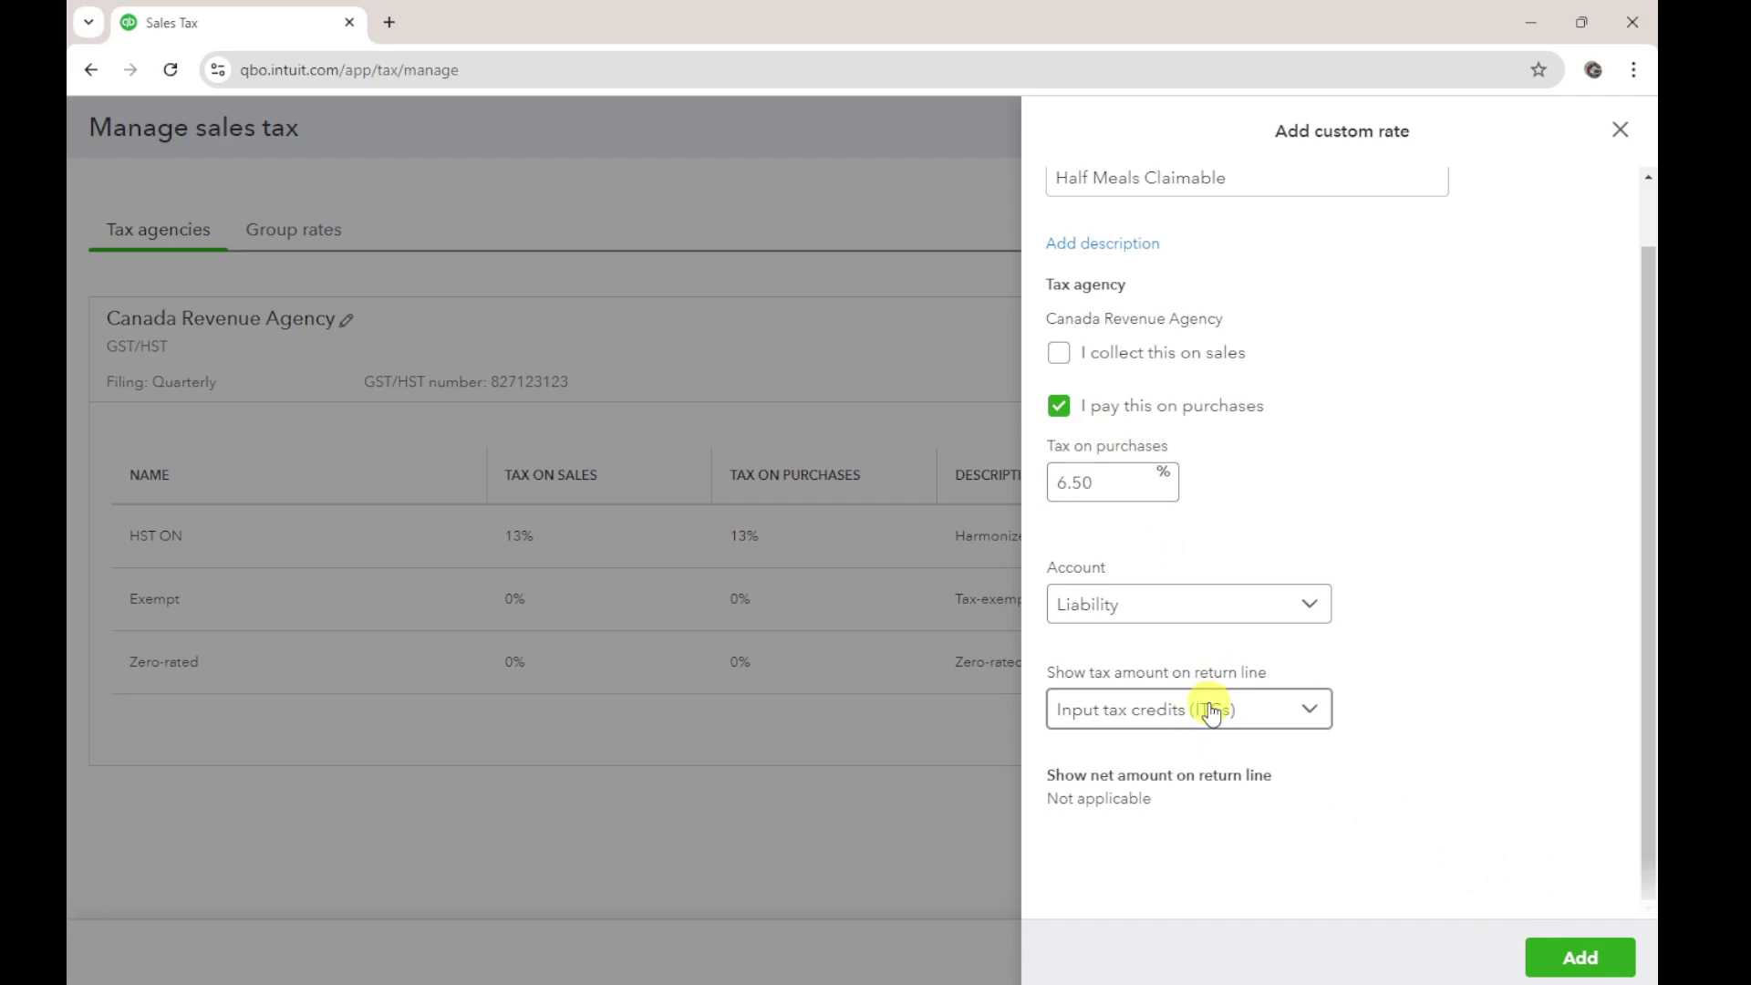
left_click(1578, 956)
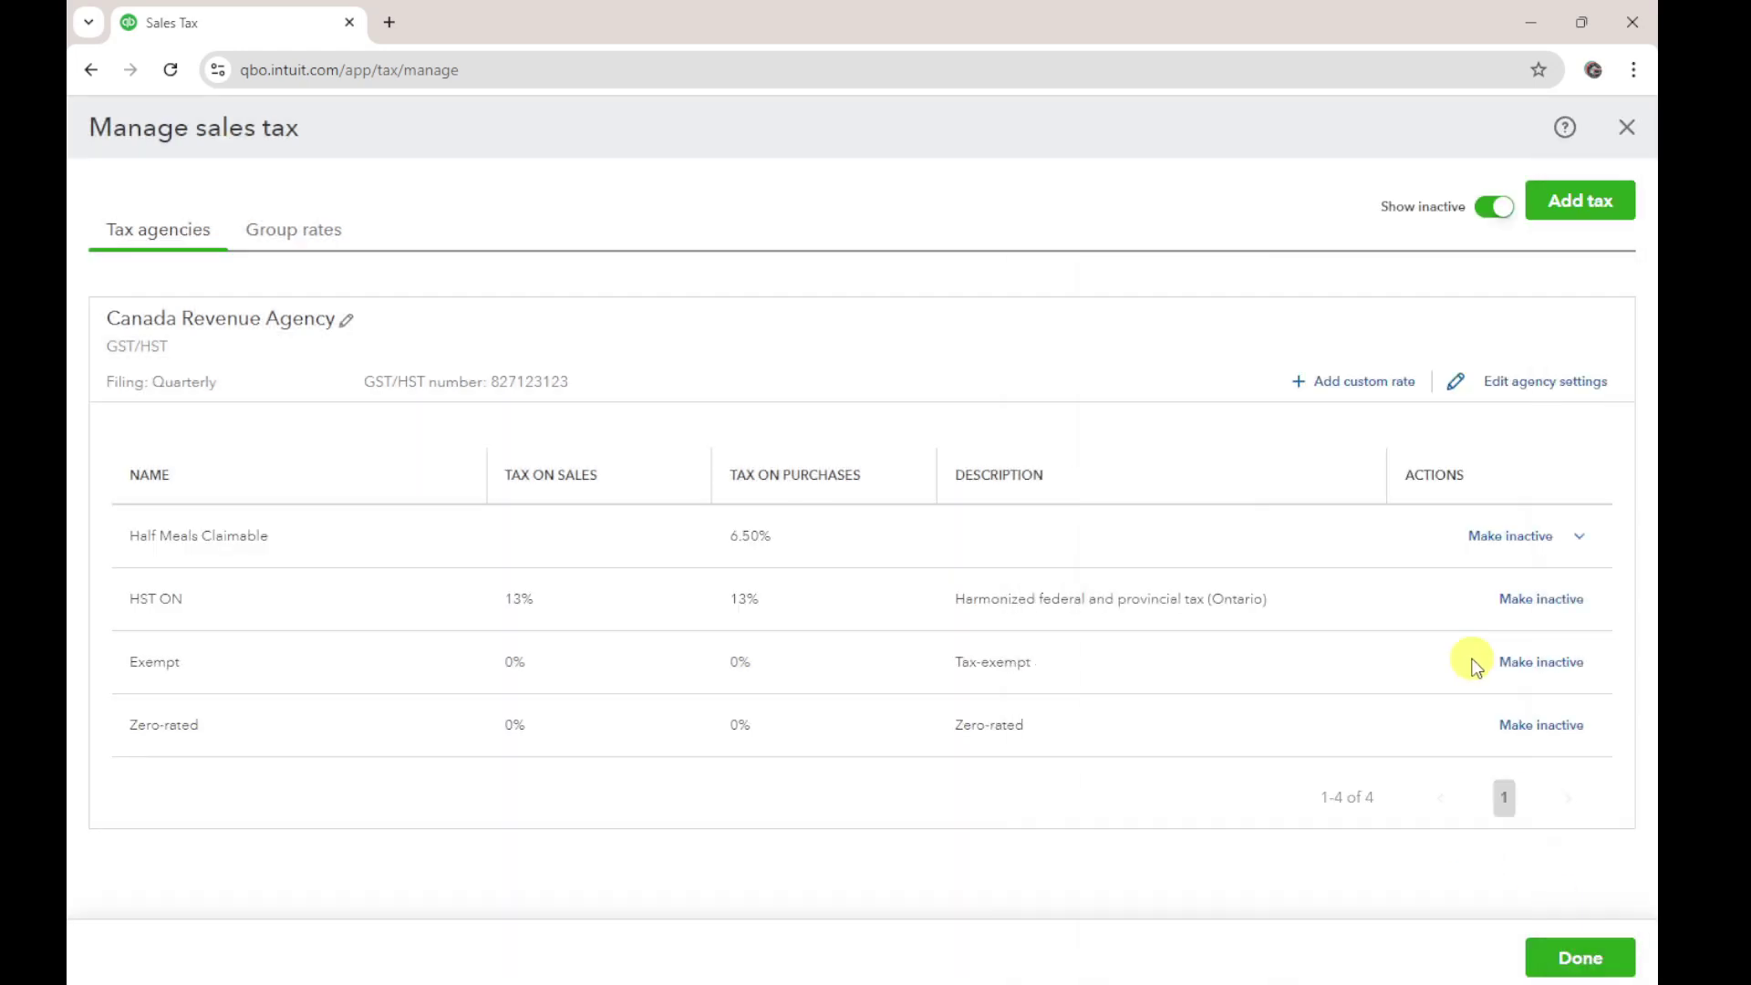
Start another custom rate named Half Meals Non Claimable, paid on purchases at 6.5%.
left_click(1379, 381)
left_click(1260, 239)
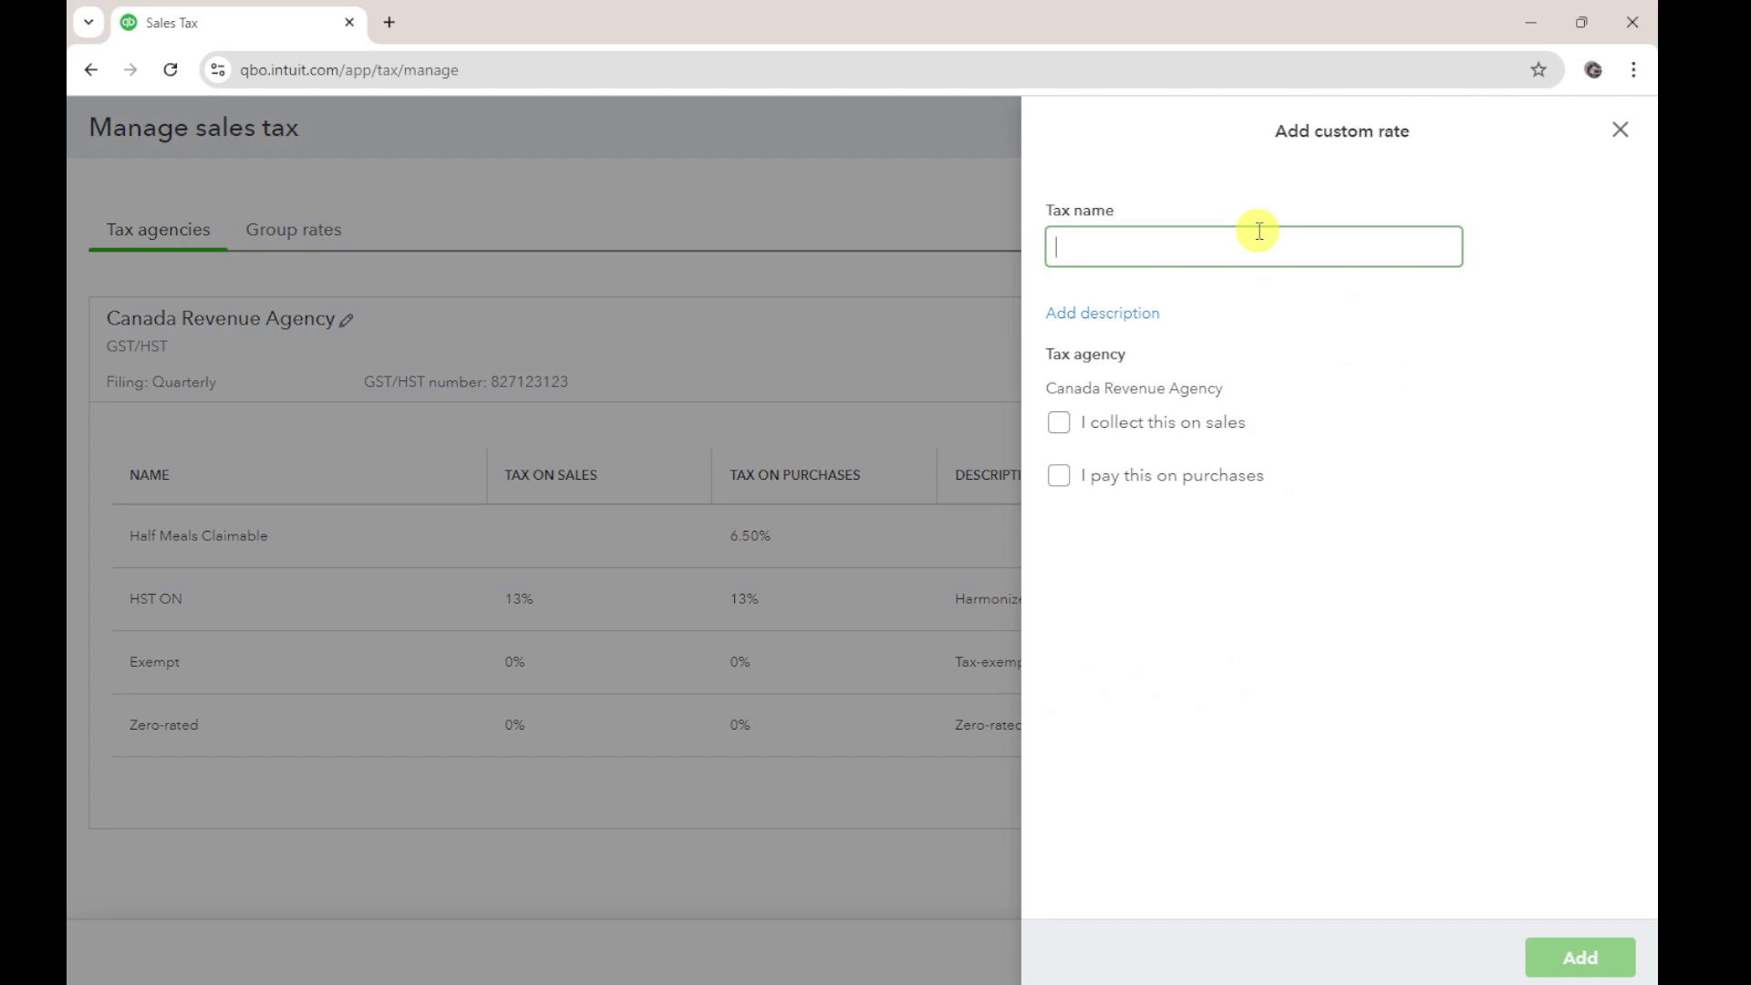
type("Half Meals Non Claimable")
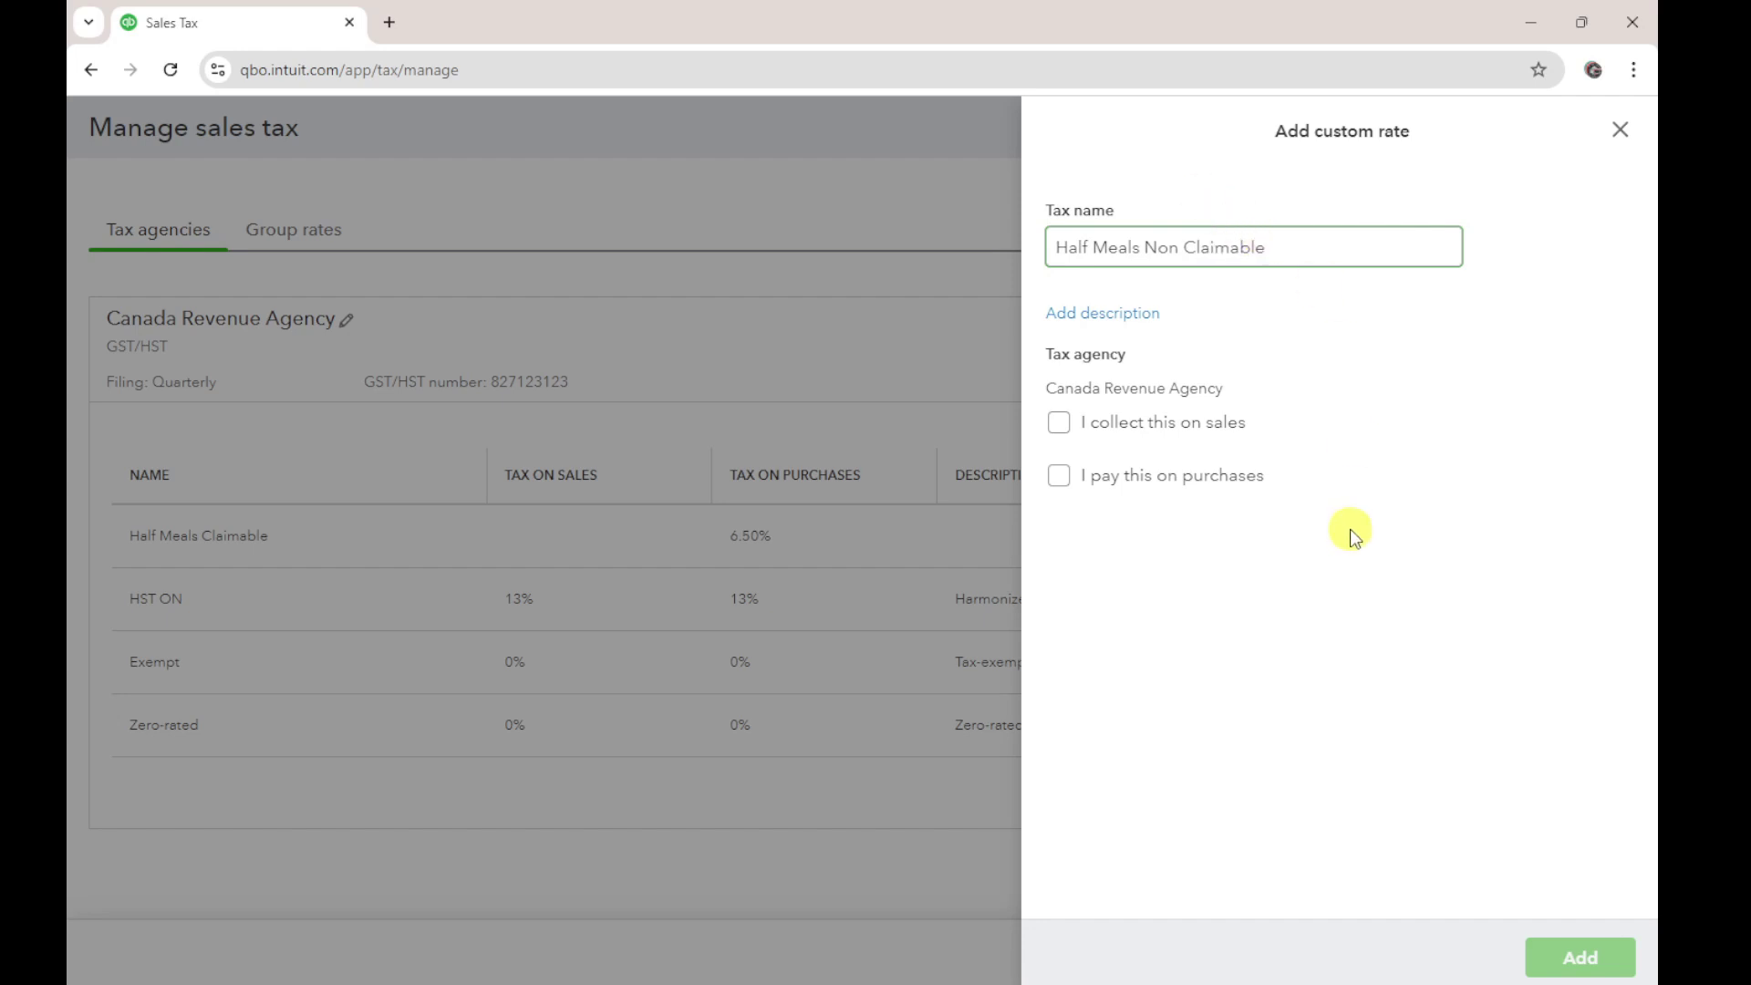
left_click(1059, 475)
left_click(1081, 568)
type("6.5")
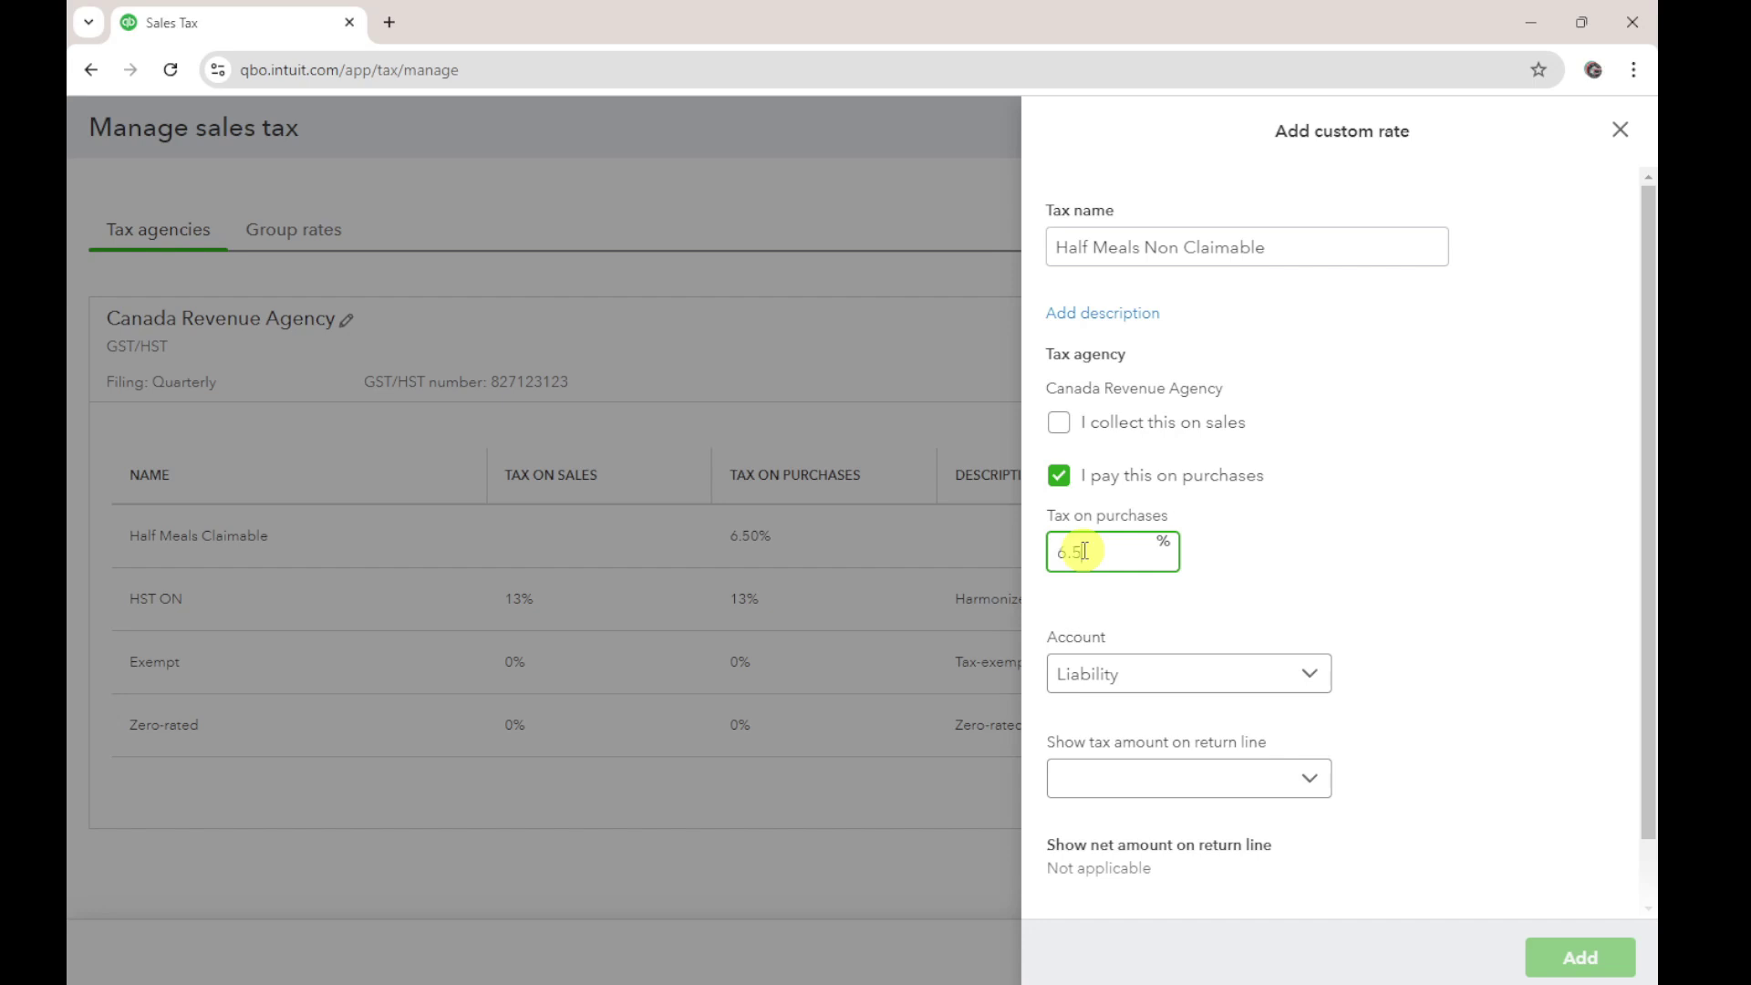
left_click(1299, 598)
Try Expense as the Half Meals Non Claimable rate's account, change it to Non-tracking and add the rate.
left_click(1201, 684)
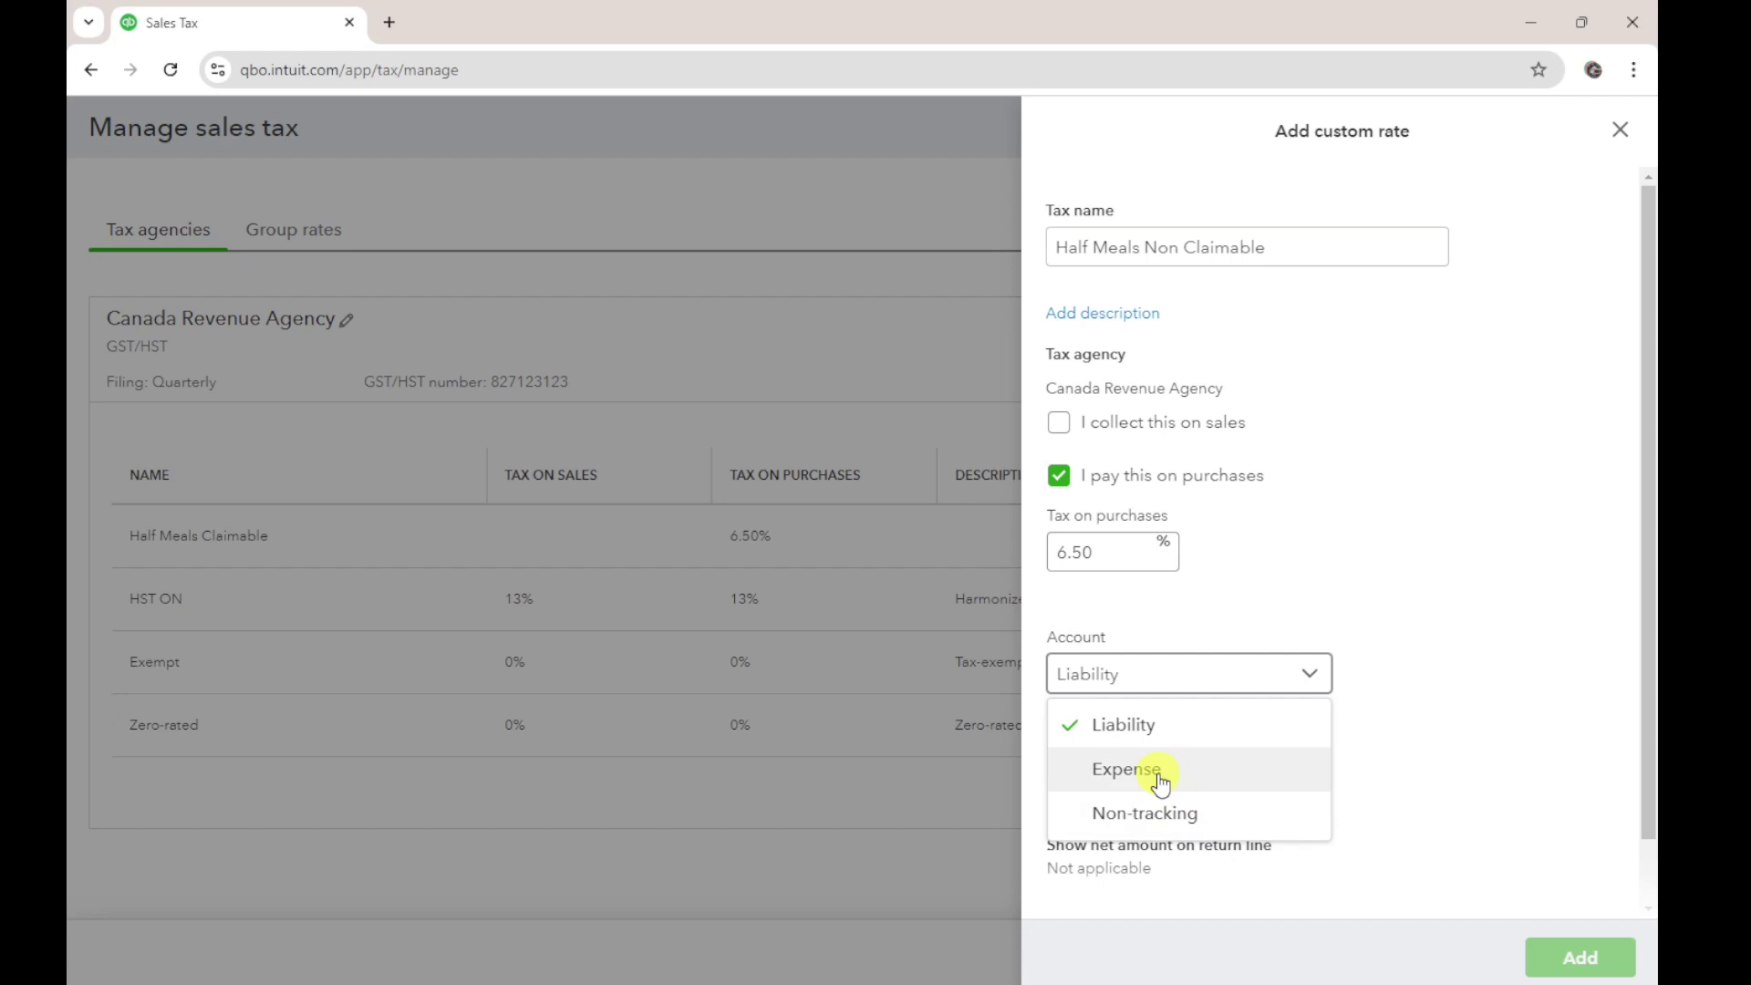
left_click(1159, 781)
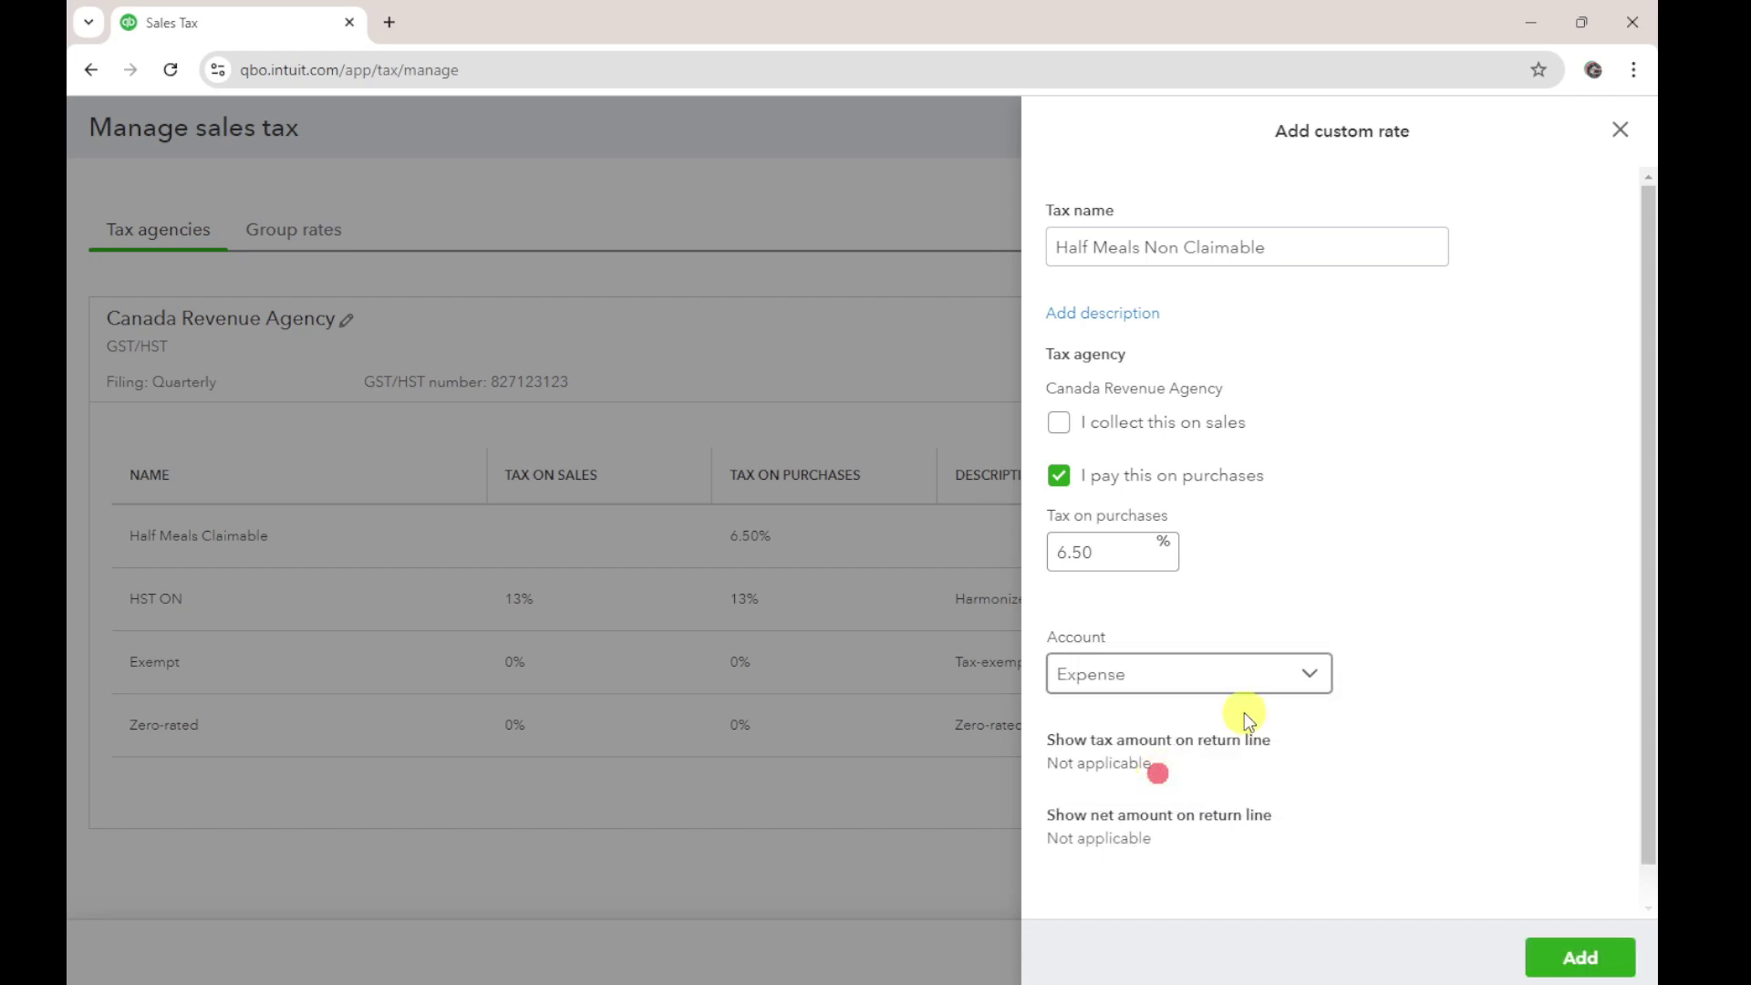
left_click(1235, 695)
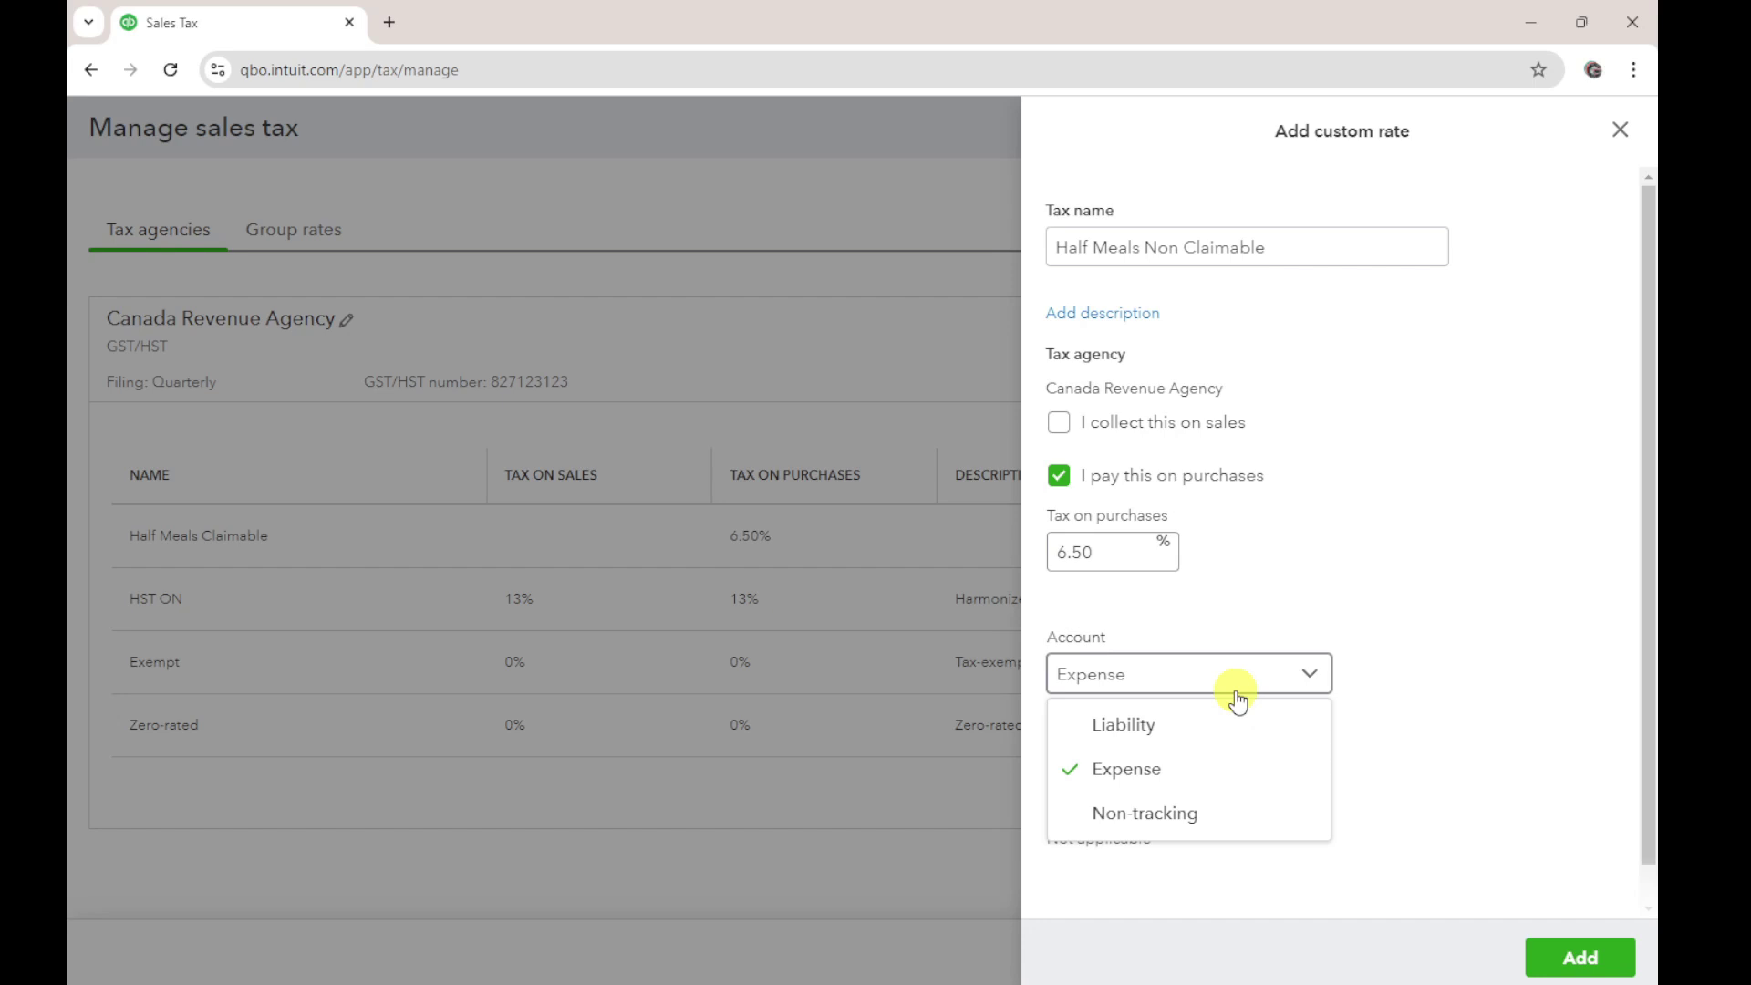
left_click(1164, 811)
left_click(1108, 554)
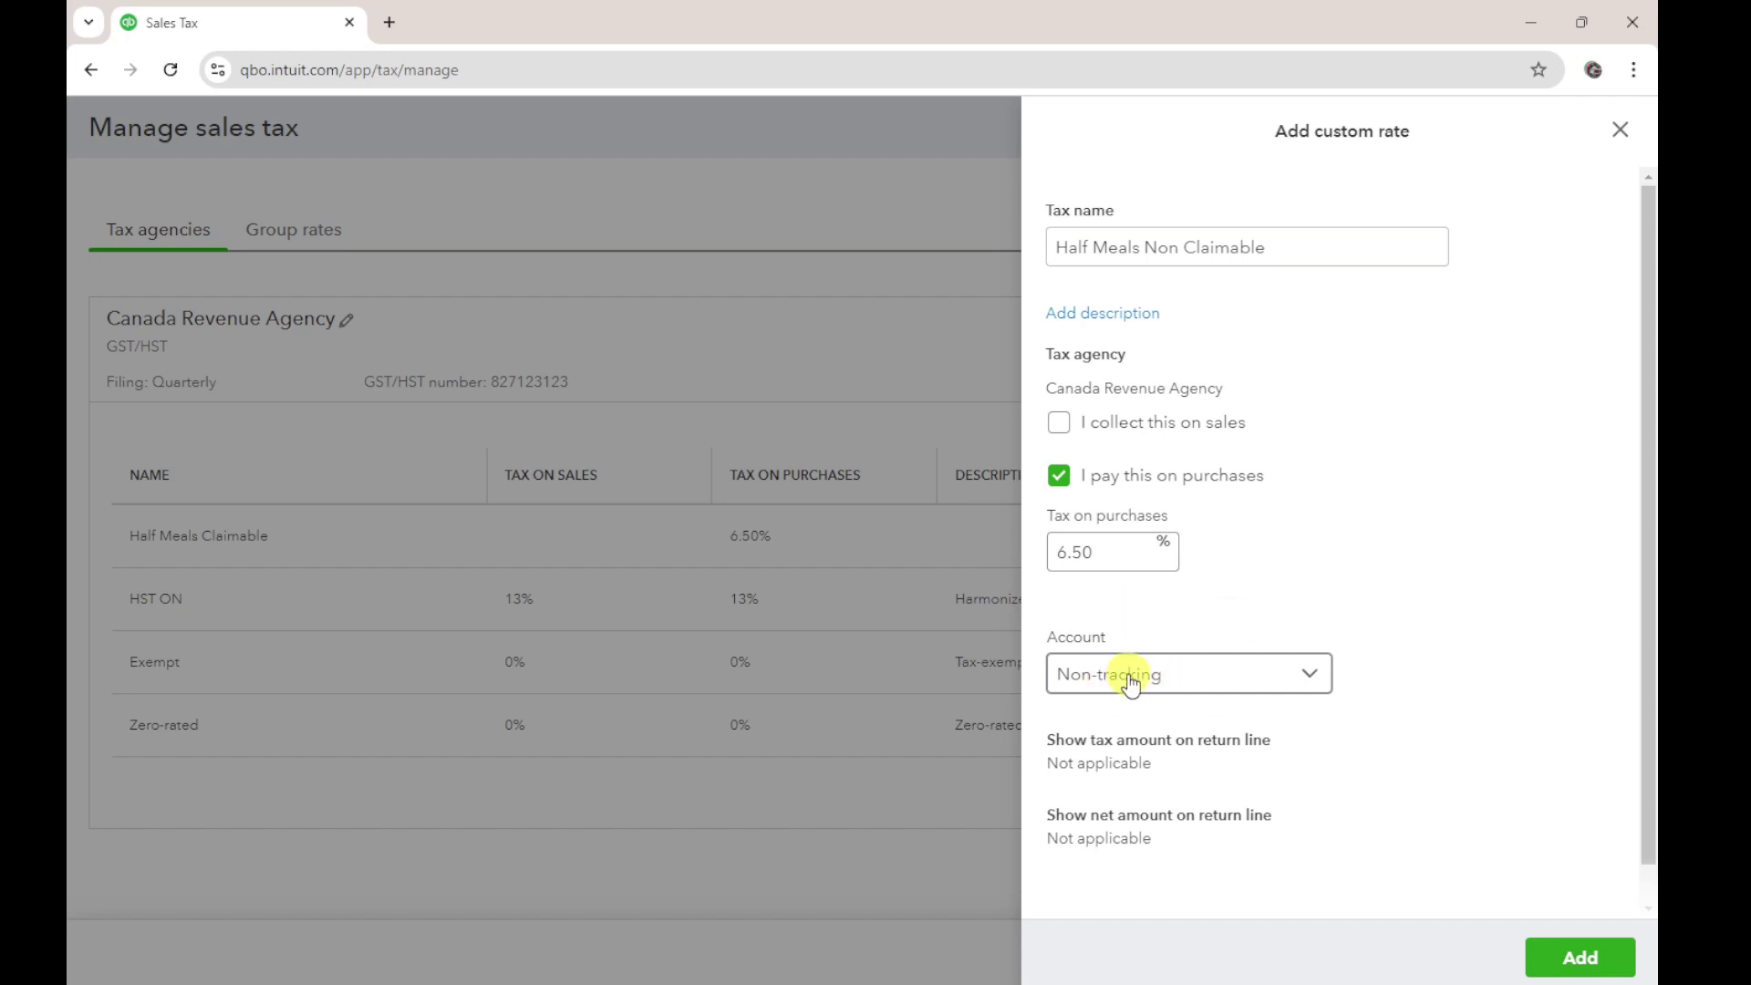
left_click(1563, 961)
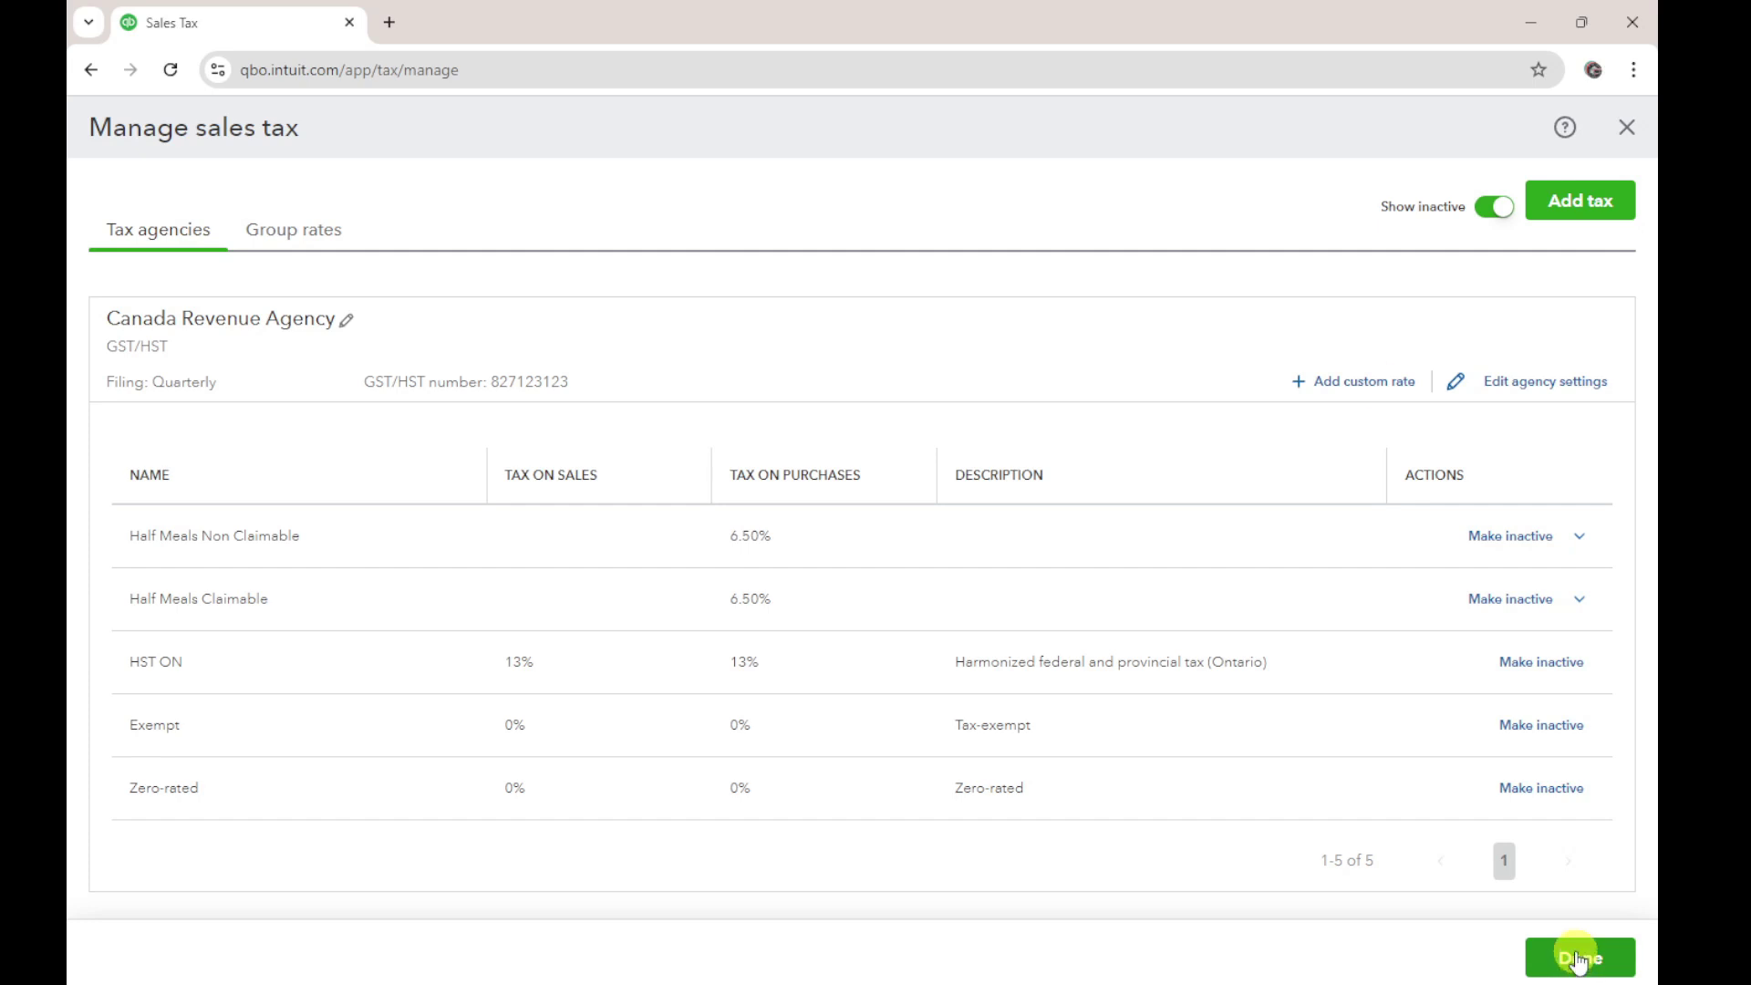
Start a group tax rate named Meals HST with Half Meals Claimable (Purchases) as its first rate.
left_click(1598, 205)
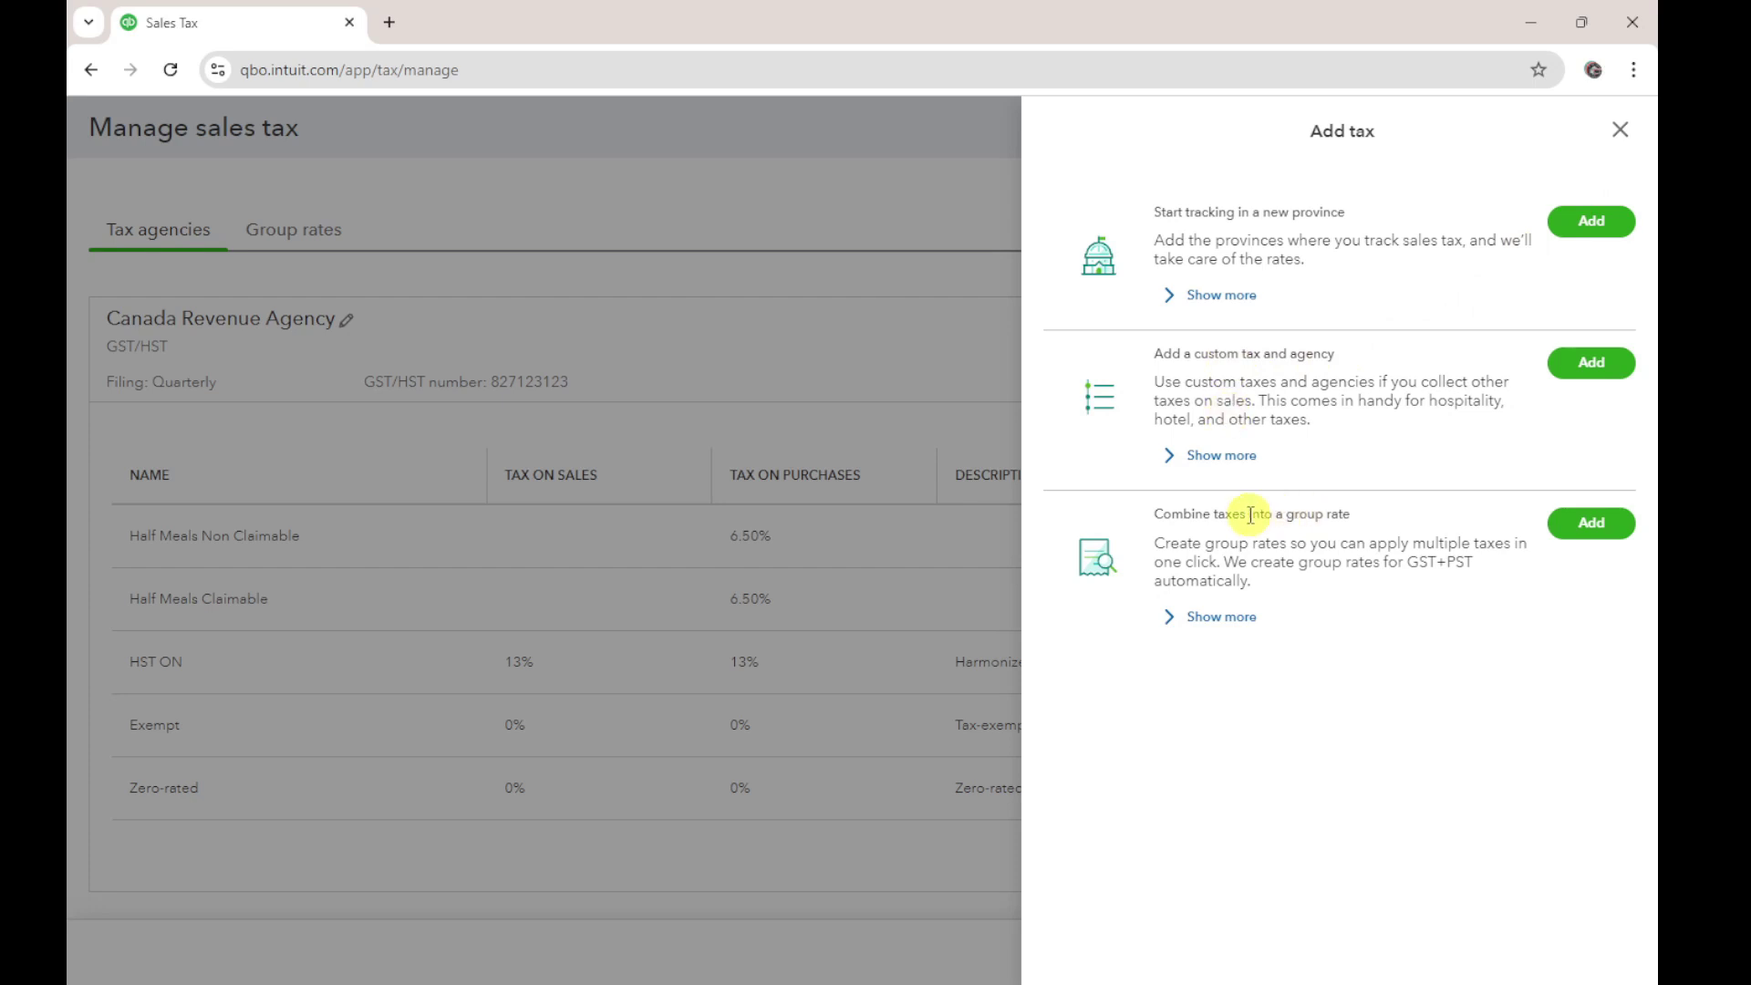
left_click(1583, 538)
left_click(1174, 396)
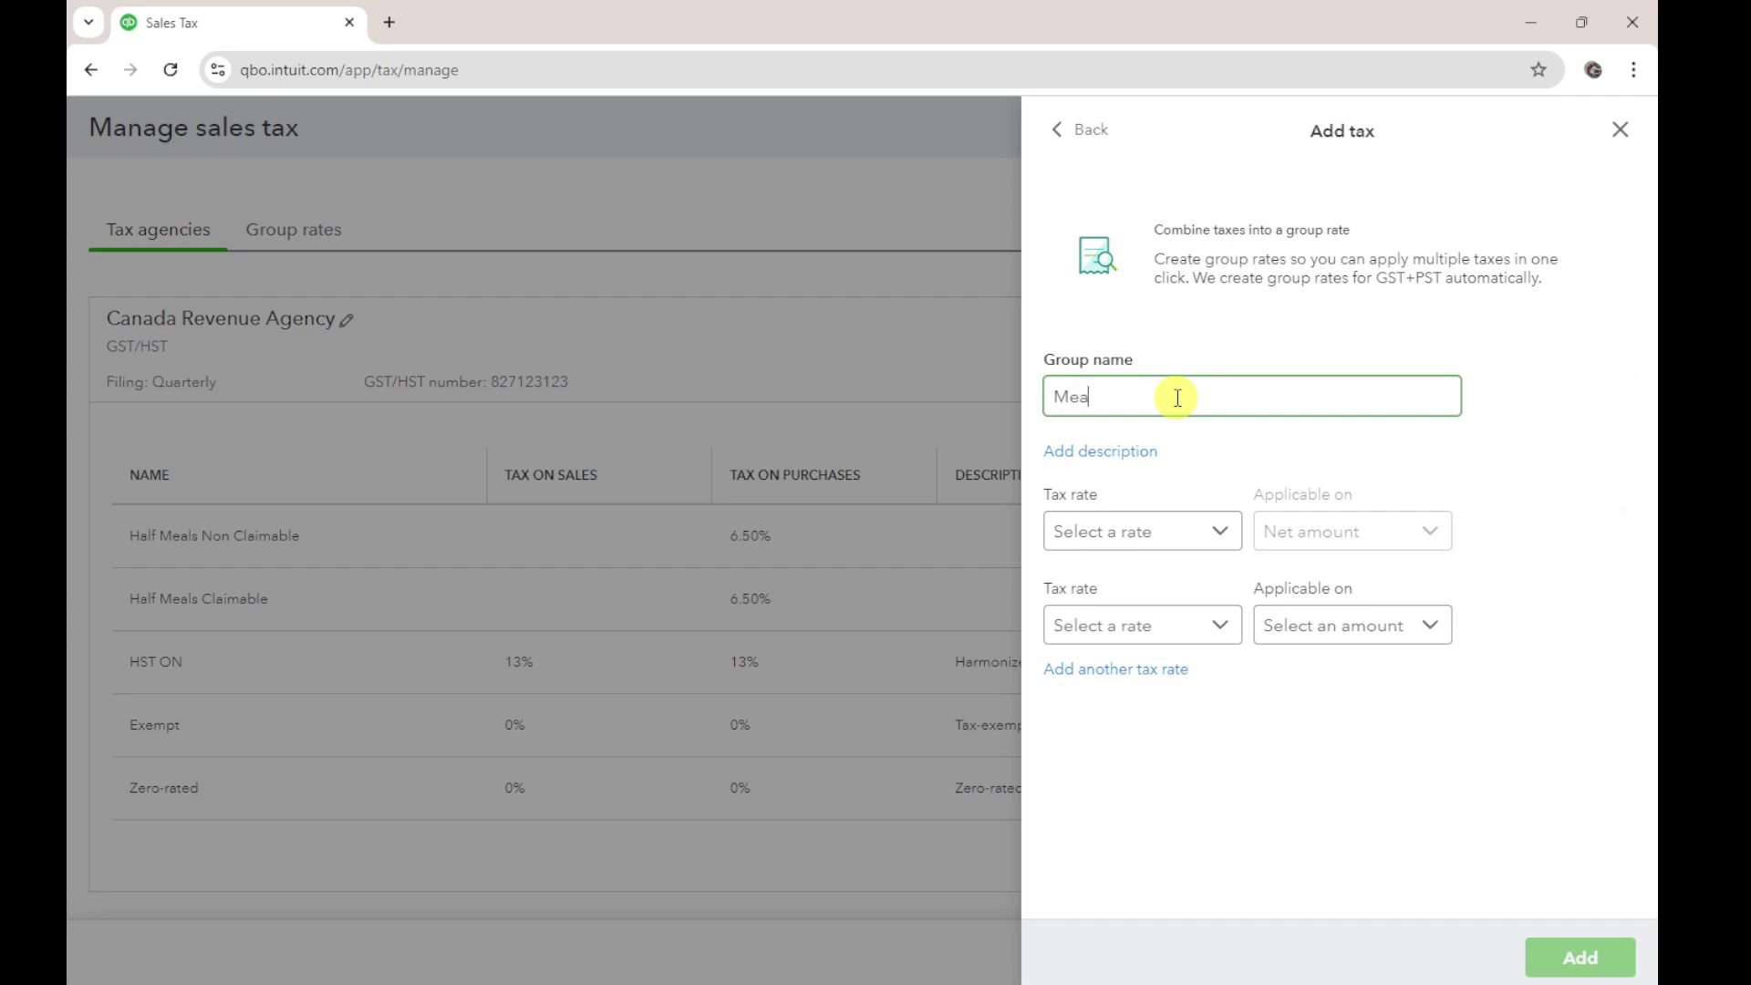
type("Meals HST")
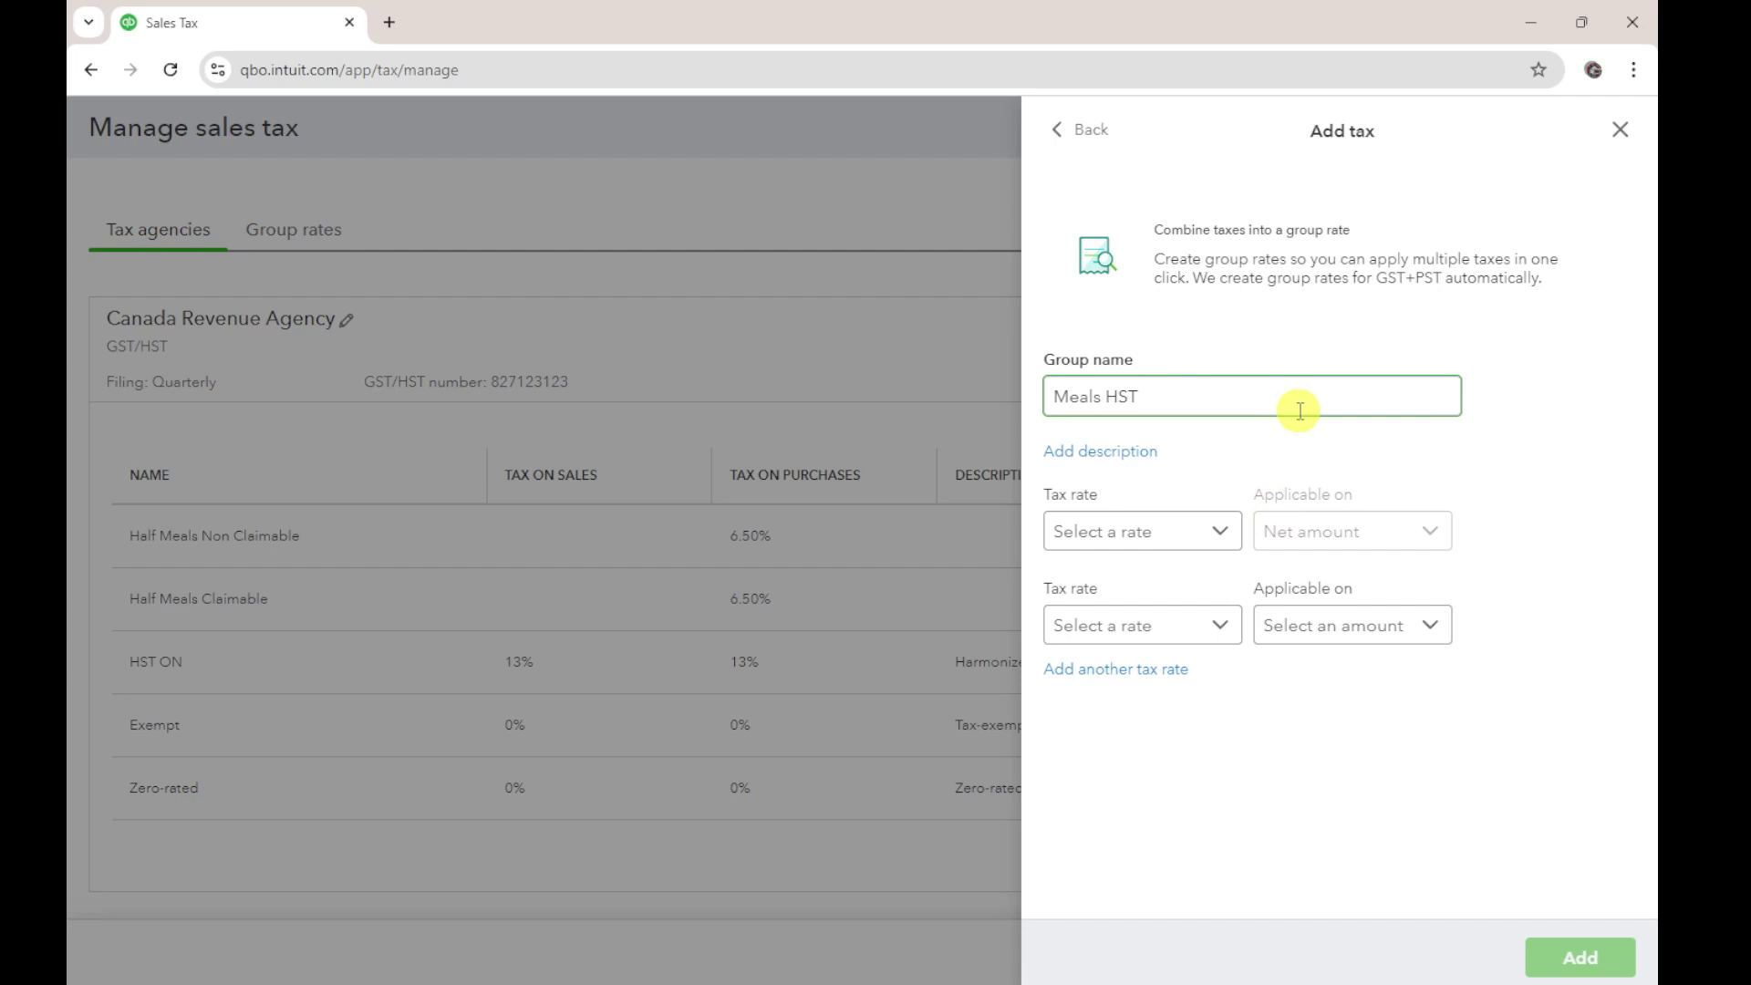
left_click(1174, 552)
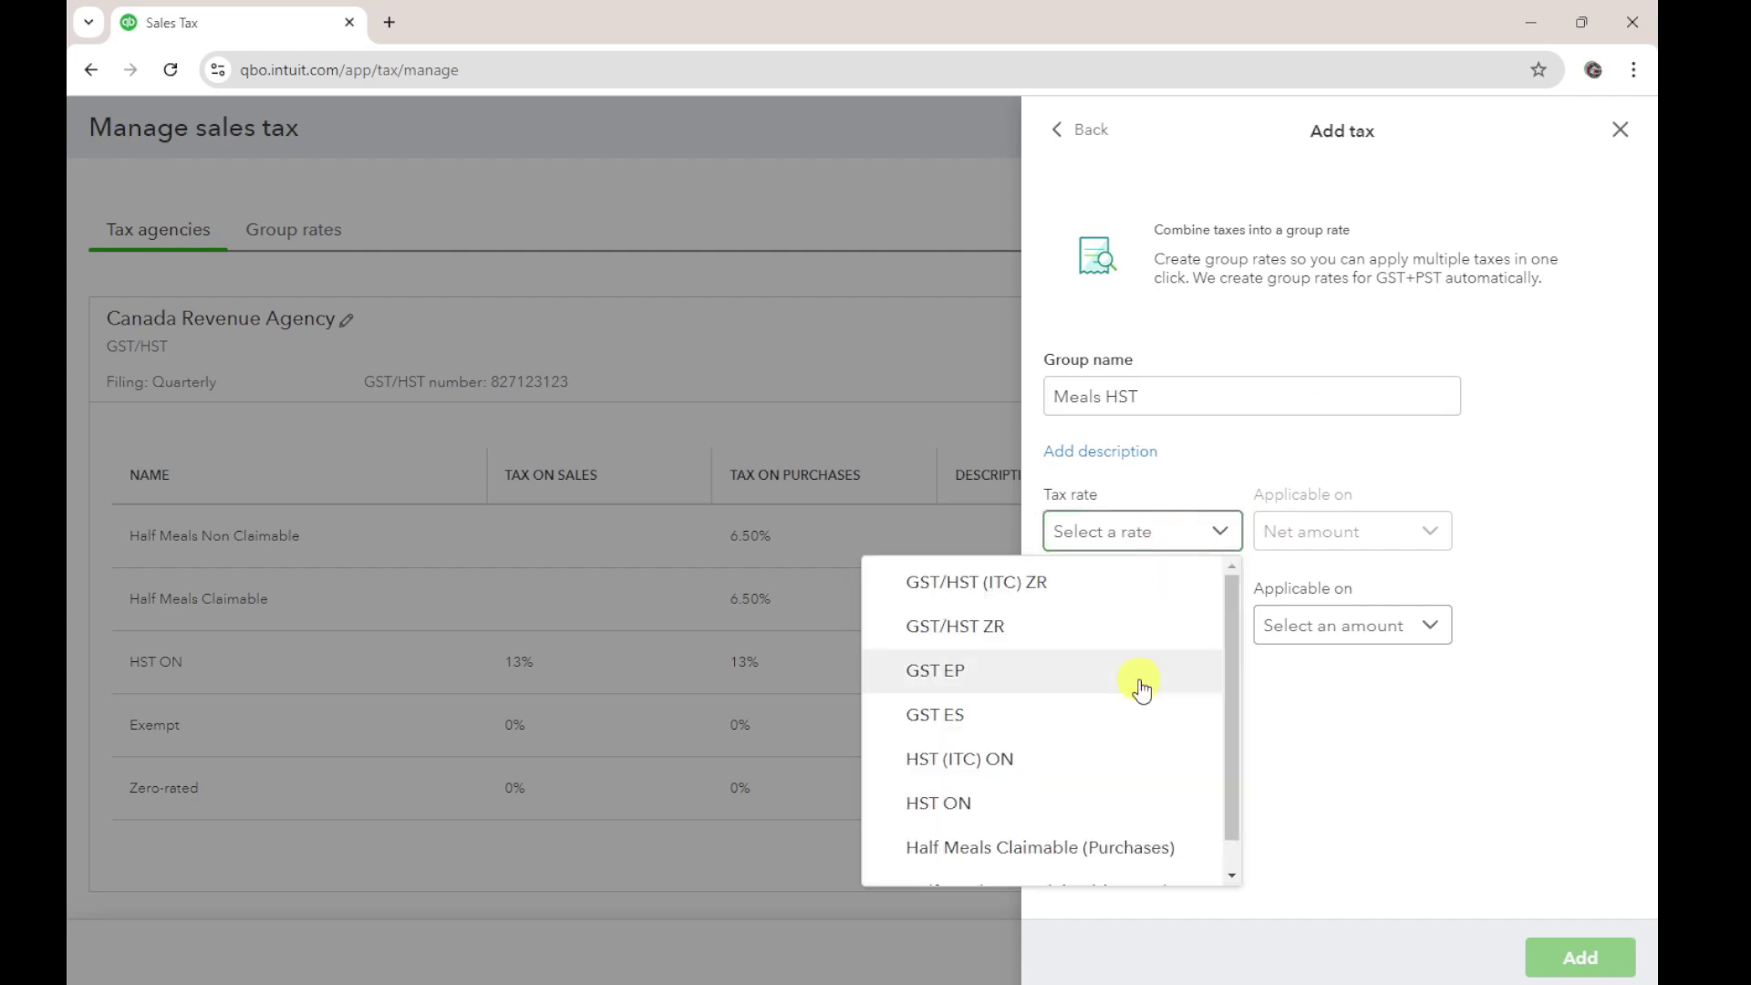
scroll(1176, 729, "down", 1)
left_click(1169, 821)
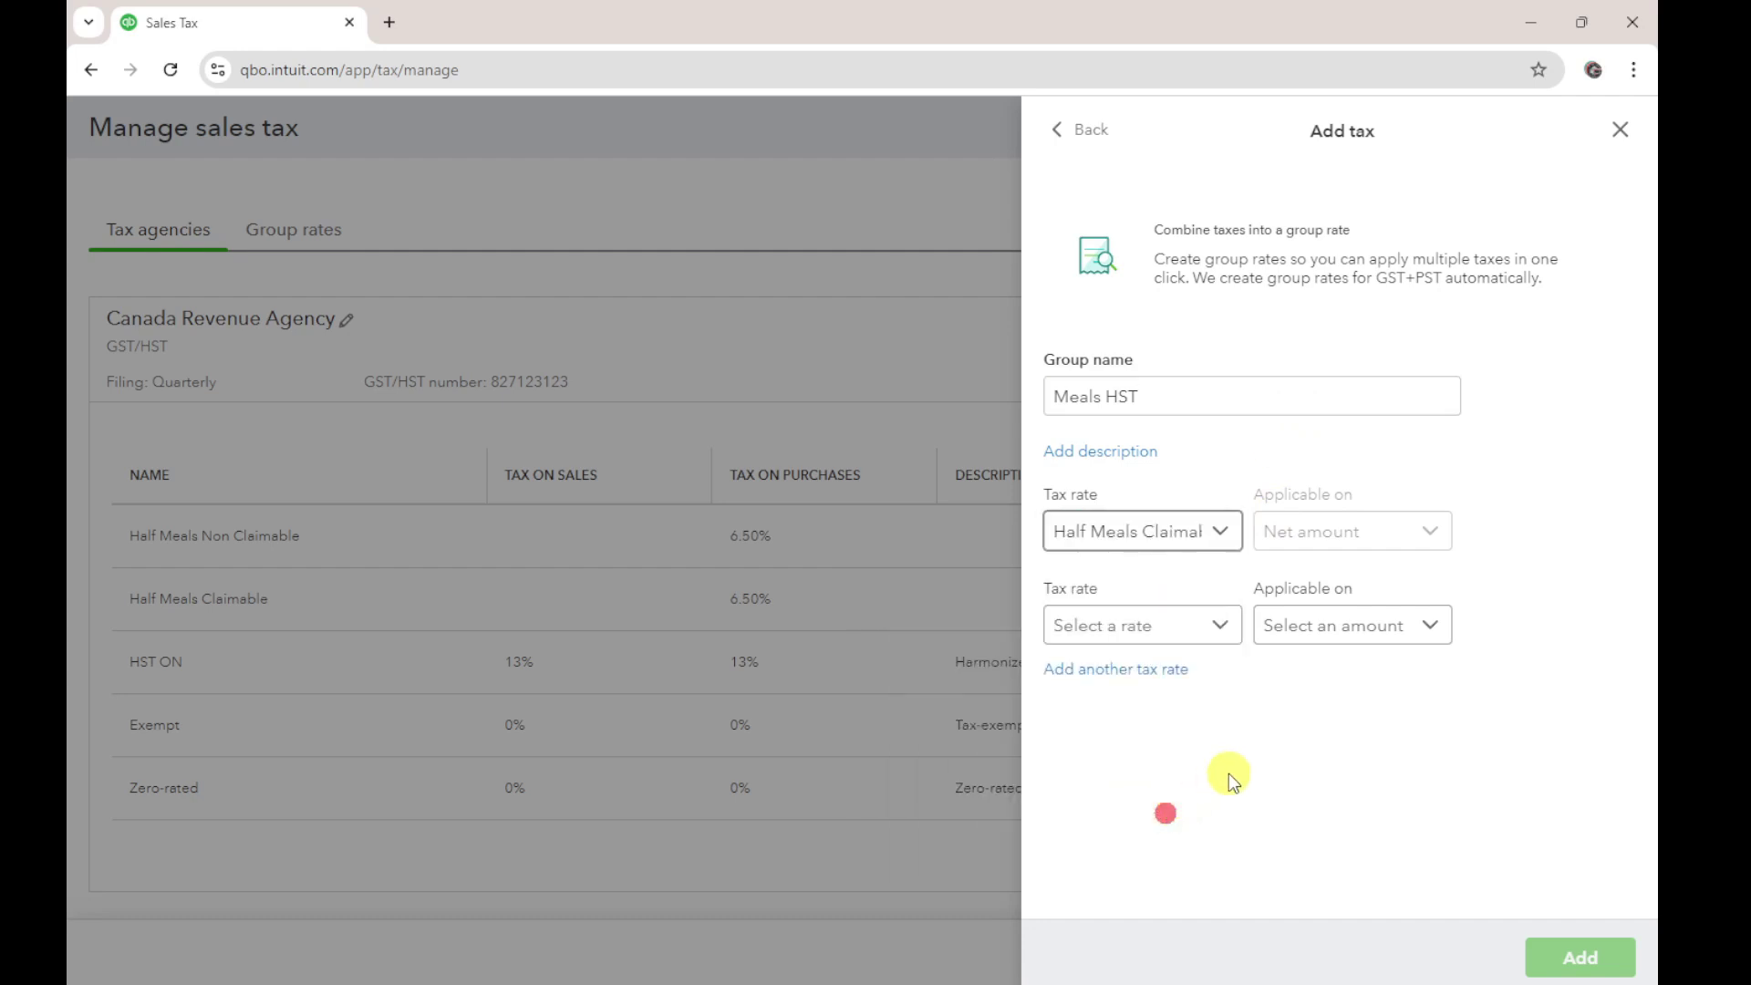
Set Half Meals Non Claimable as the group's second rate, applicable on the Net amount, and add the group rate.
left_click(1190, 626)
left_click(1095, 938)
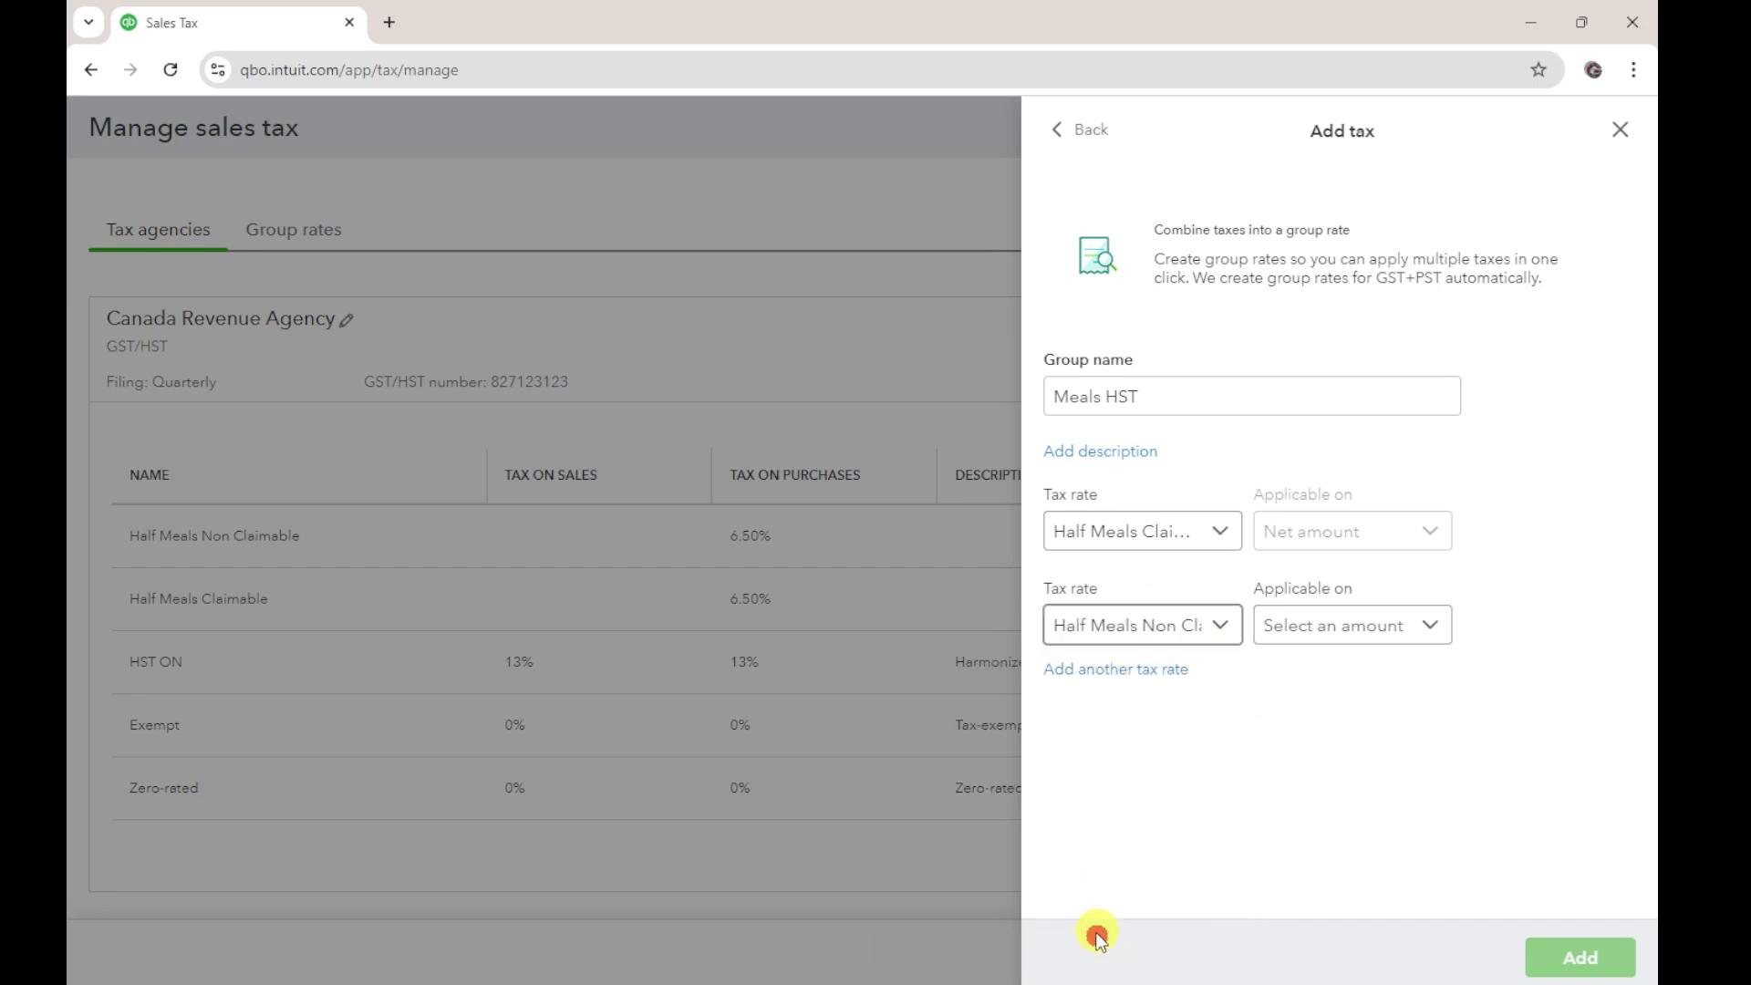
left_click(1376, 624)
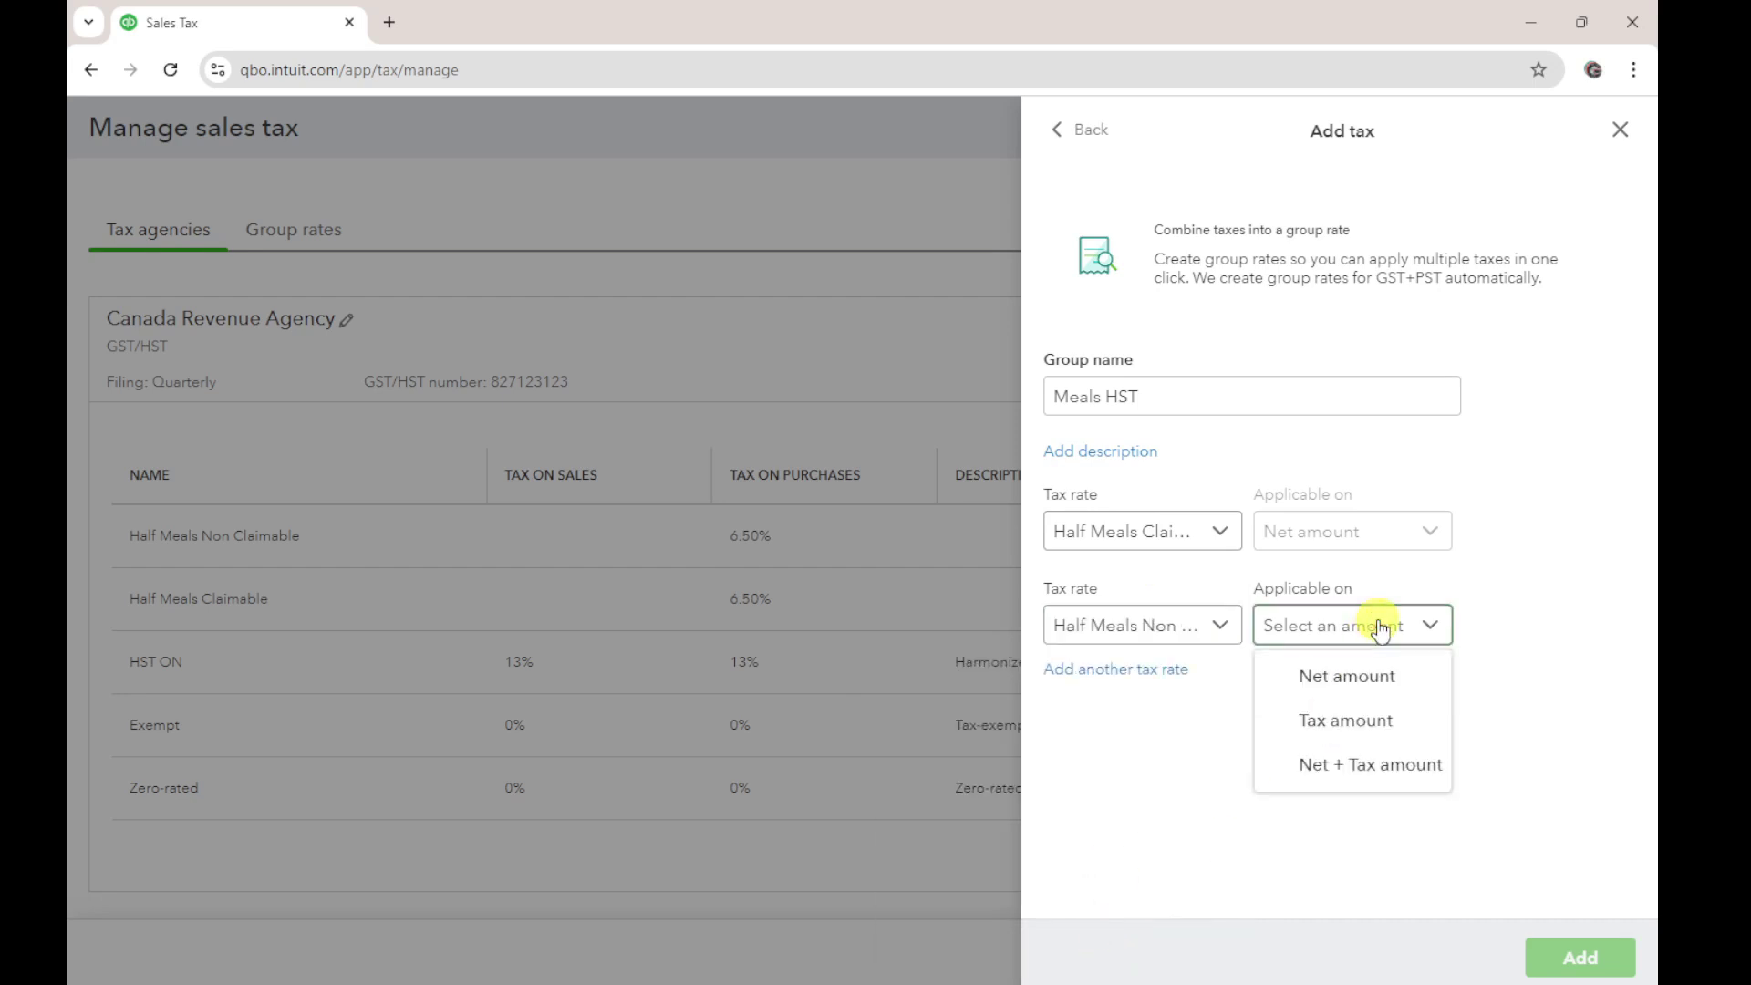
left_click(1390, 687)
left_click(1398, 640)
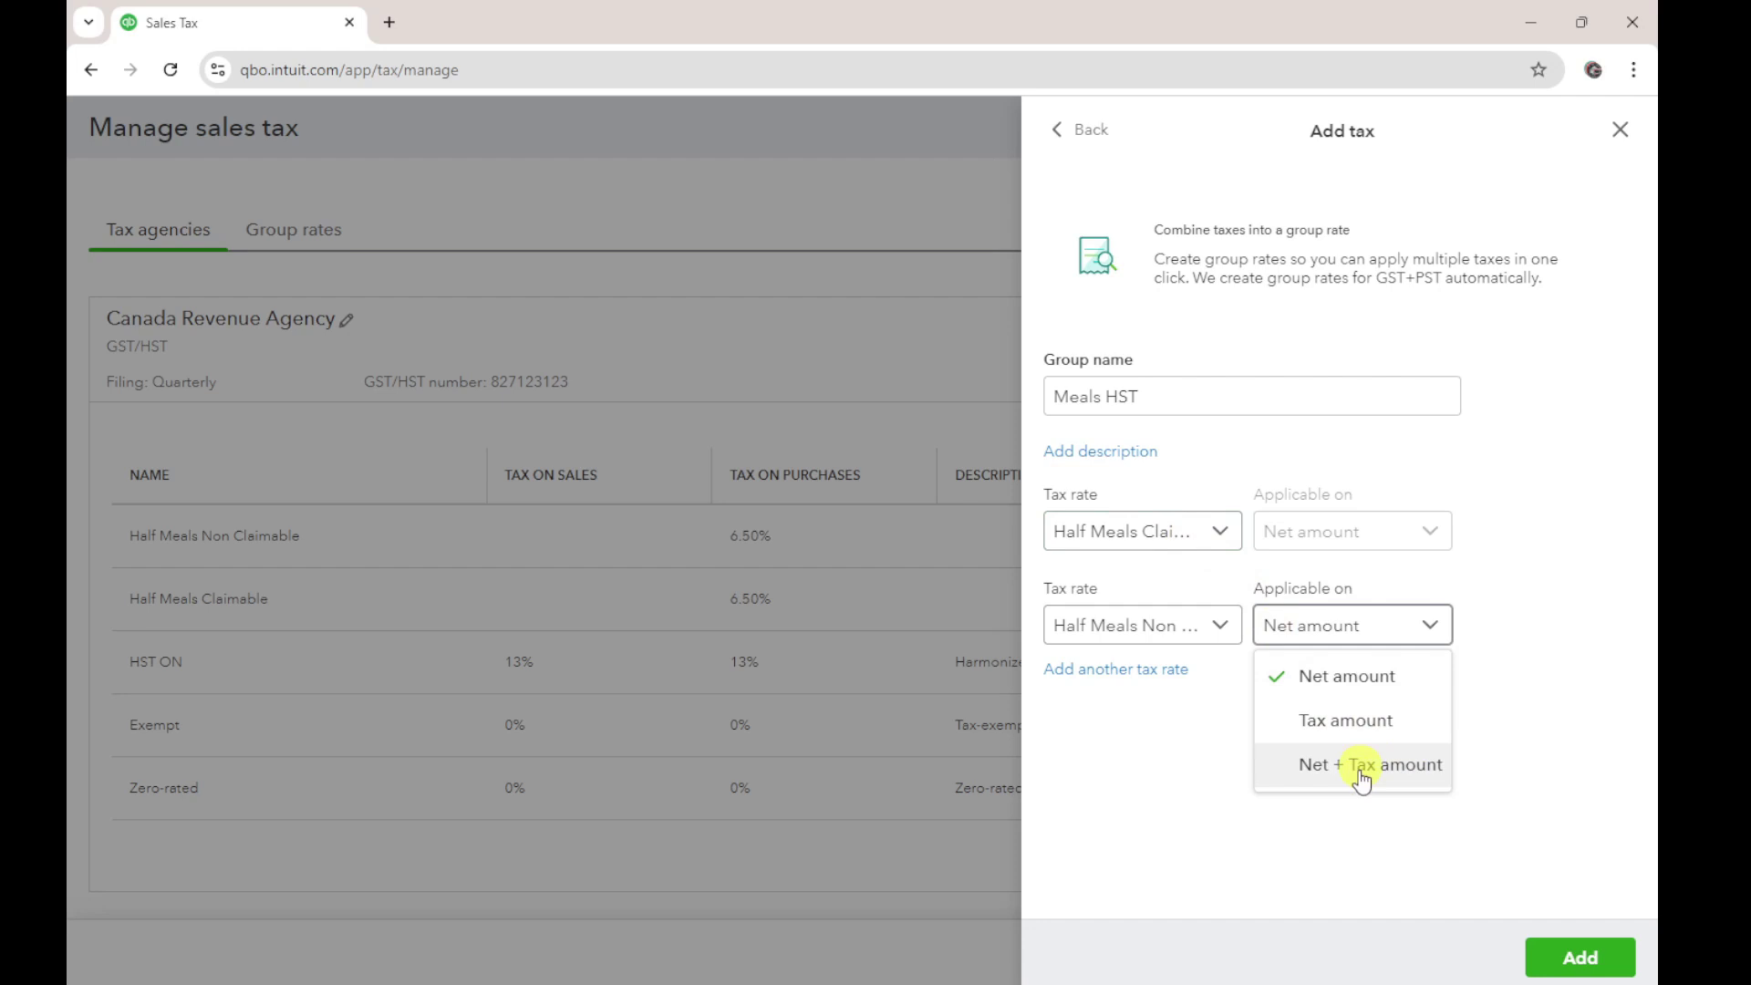
left_click(1363, 686)
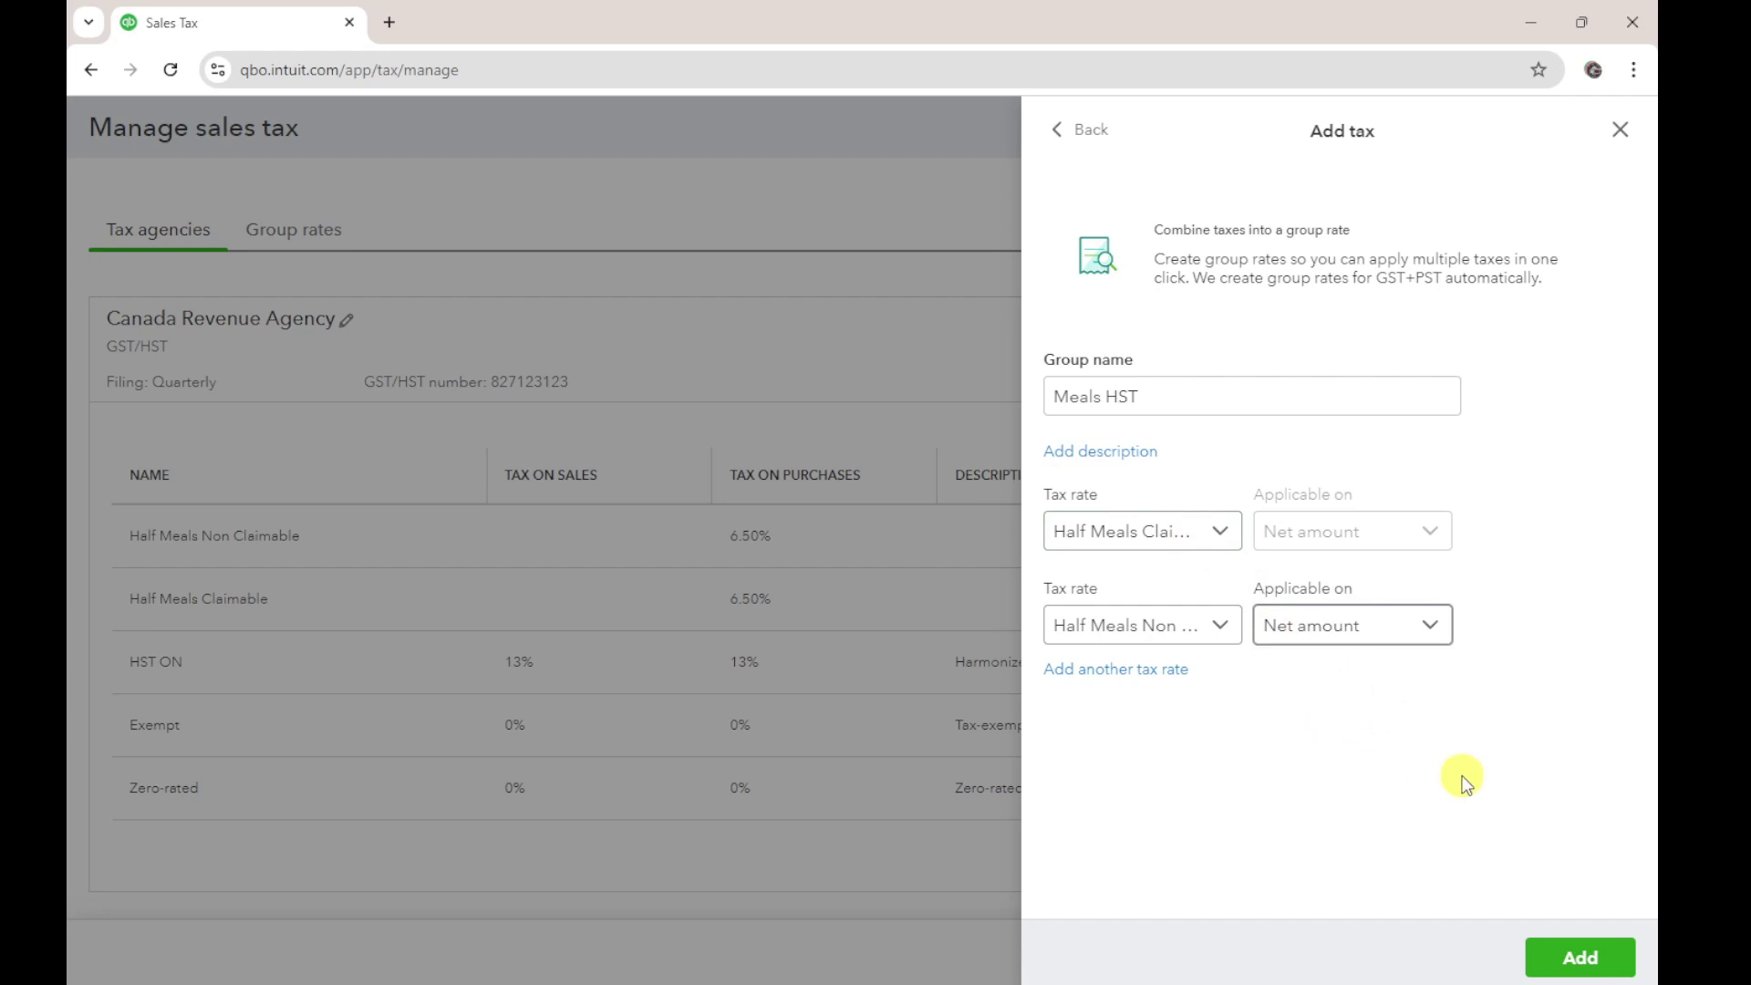
left_click(1578, 959)
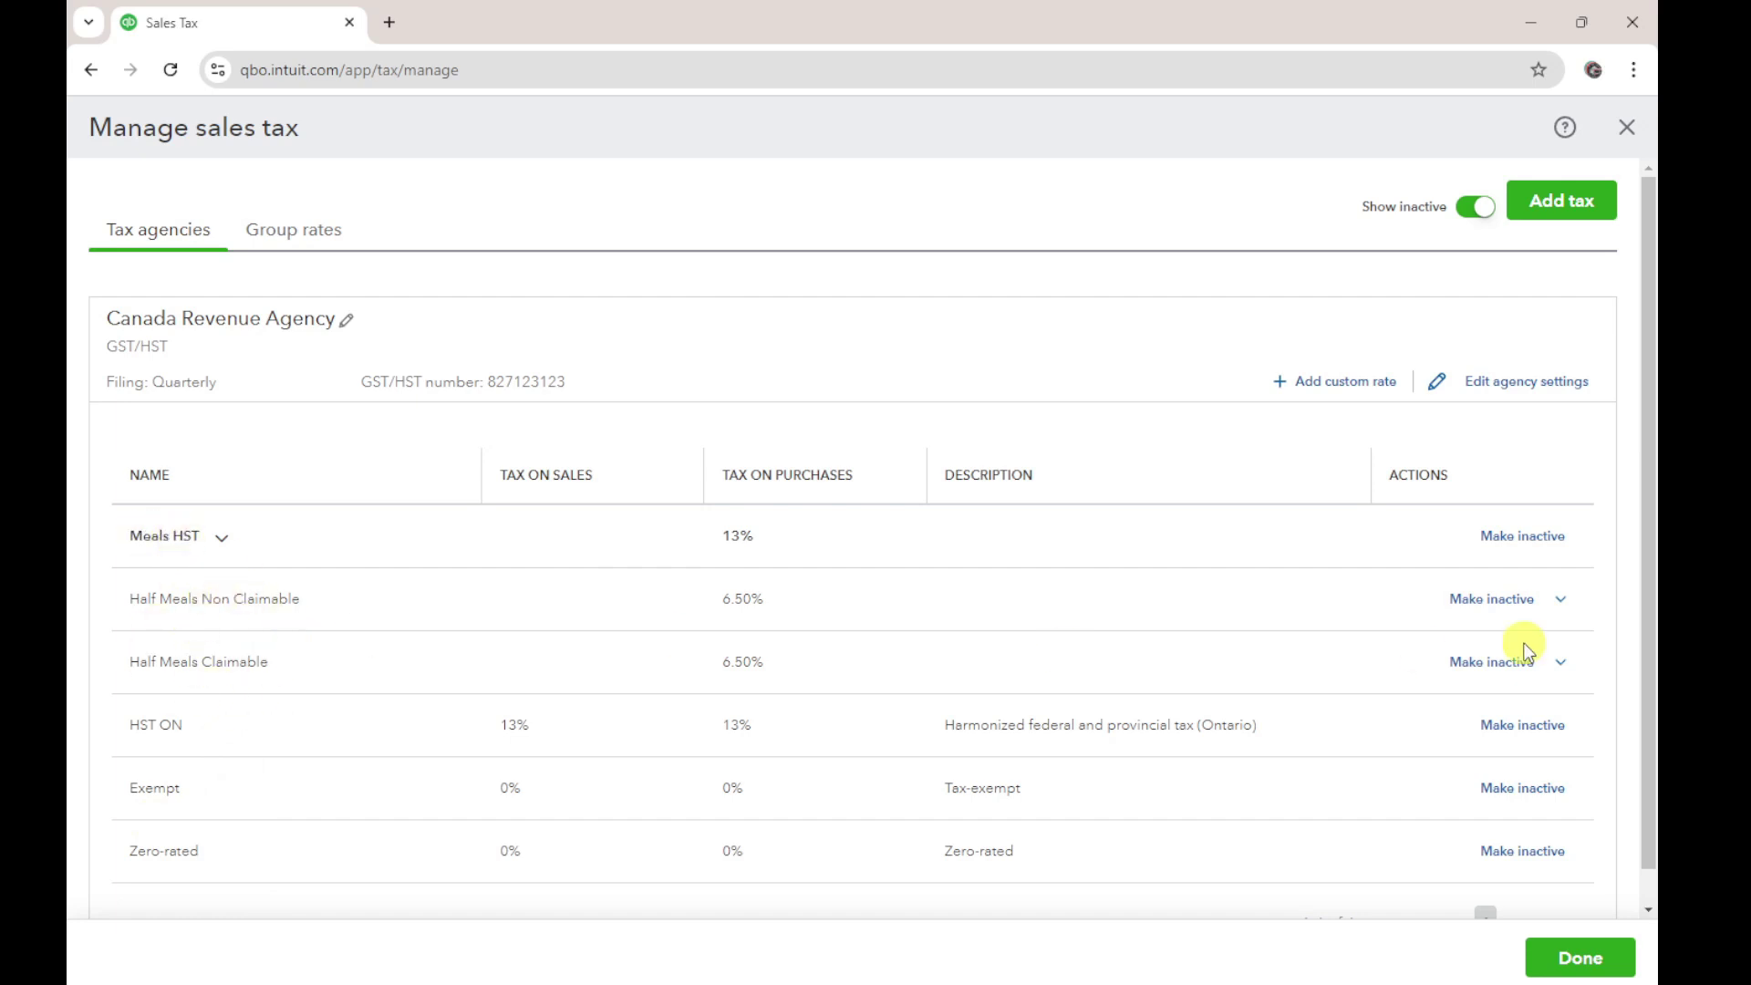
Make the individual Half Meals Non Claimable and Half Meals Claimable rates inactive.
left_click(1560, 600)
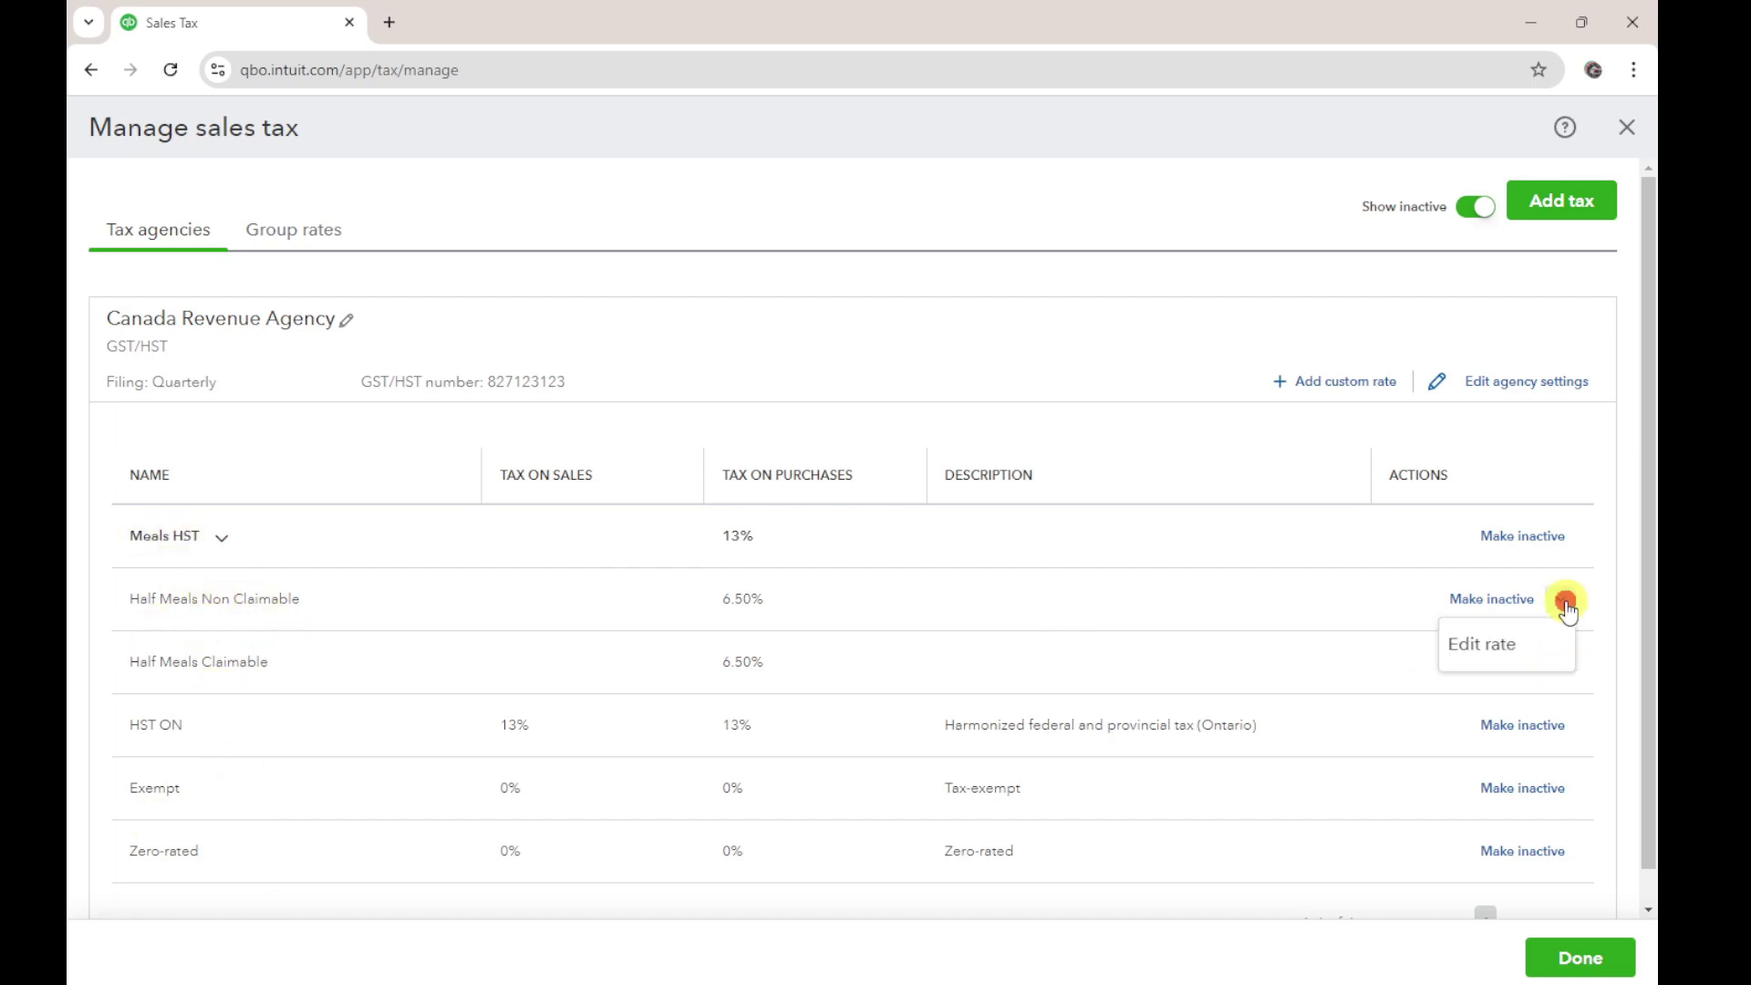
left_click(1516, 599)
left_click(1505, 662)
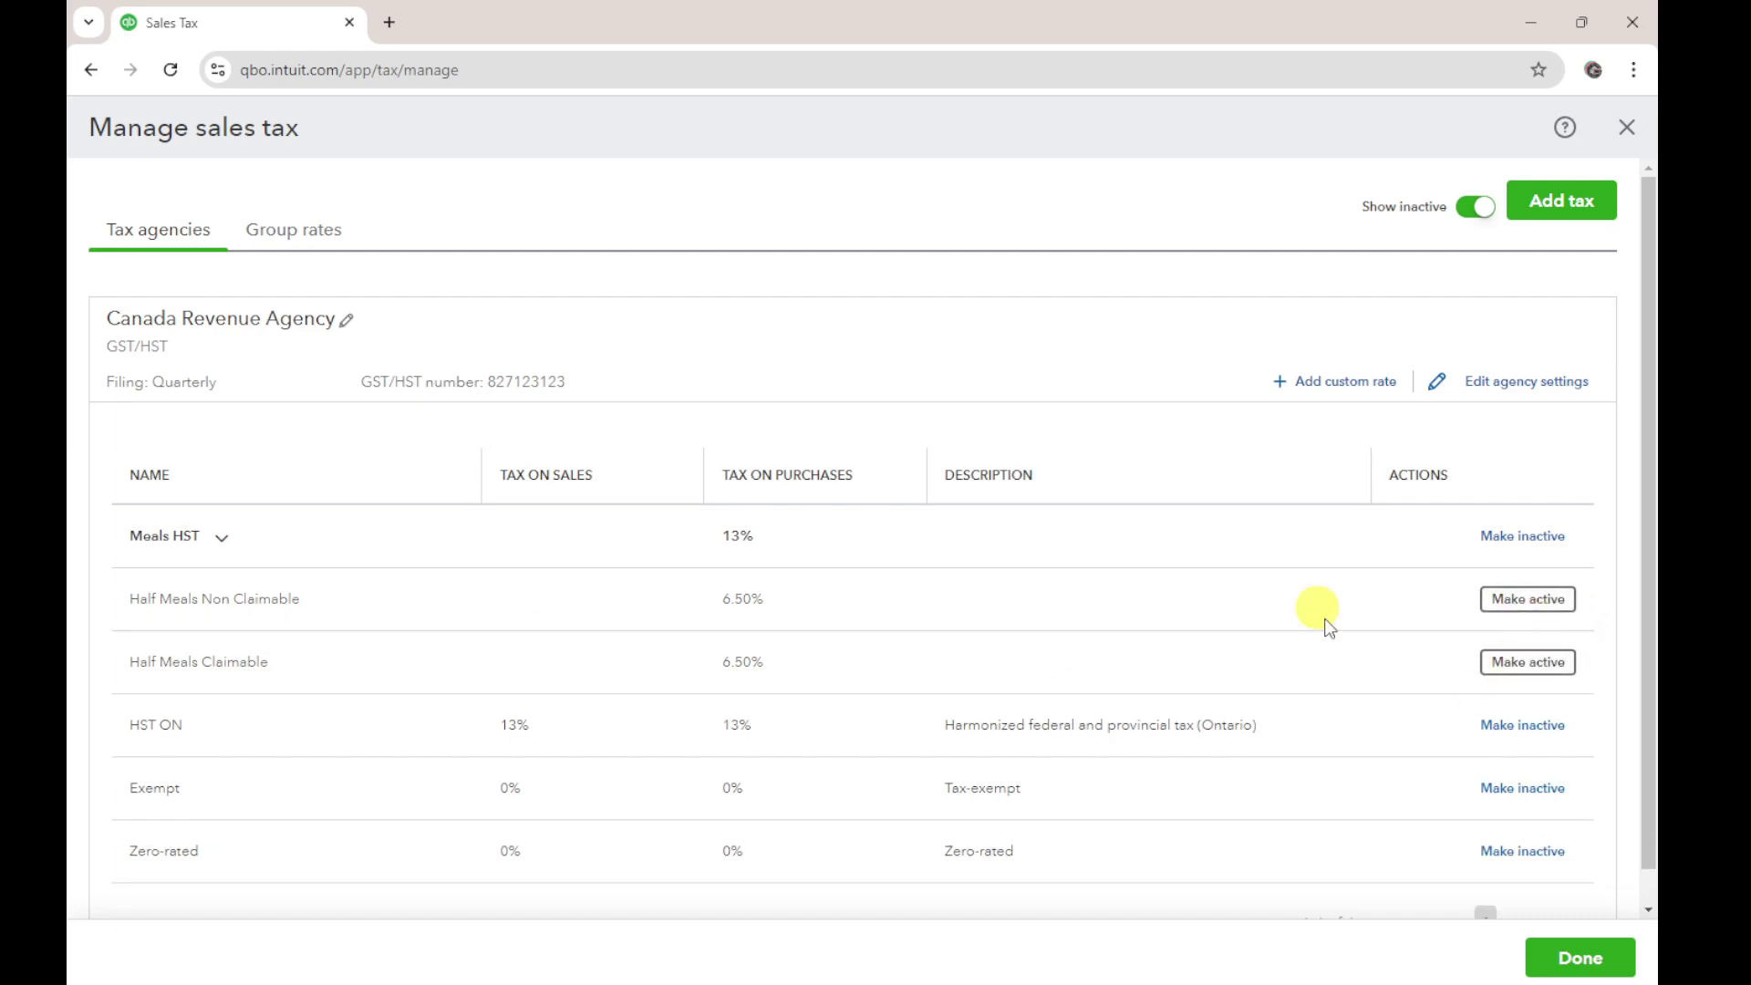
Review the component rates of the Meals HST group and finish managing sales tax.
left_click(224, 538)
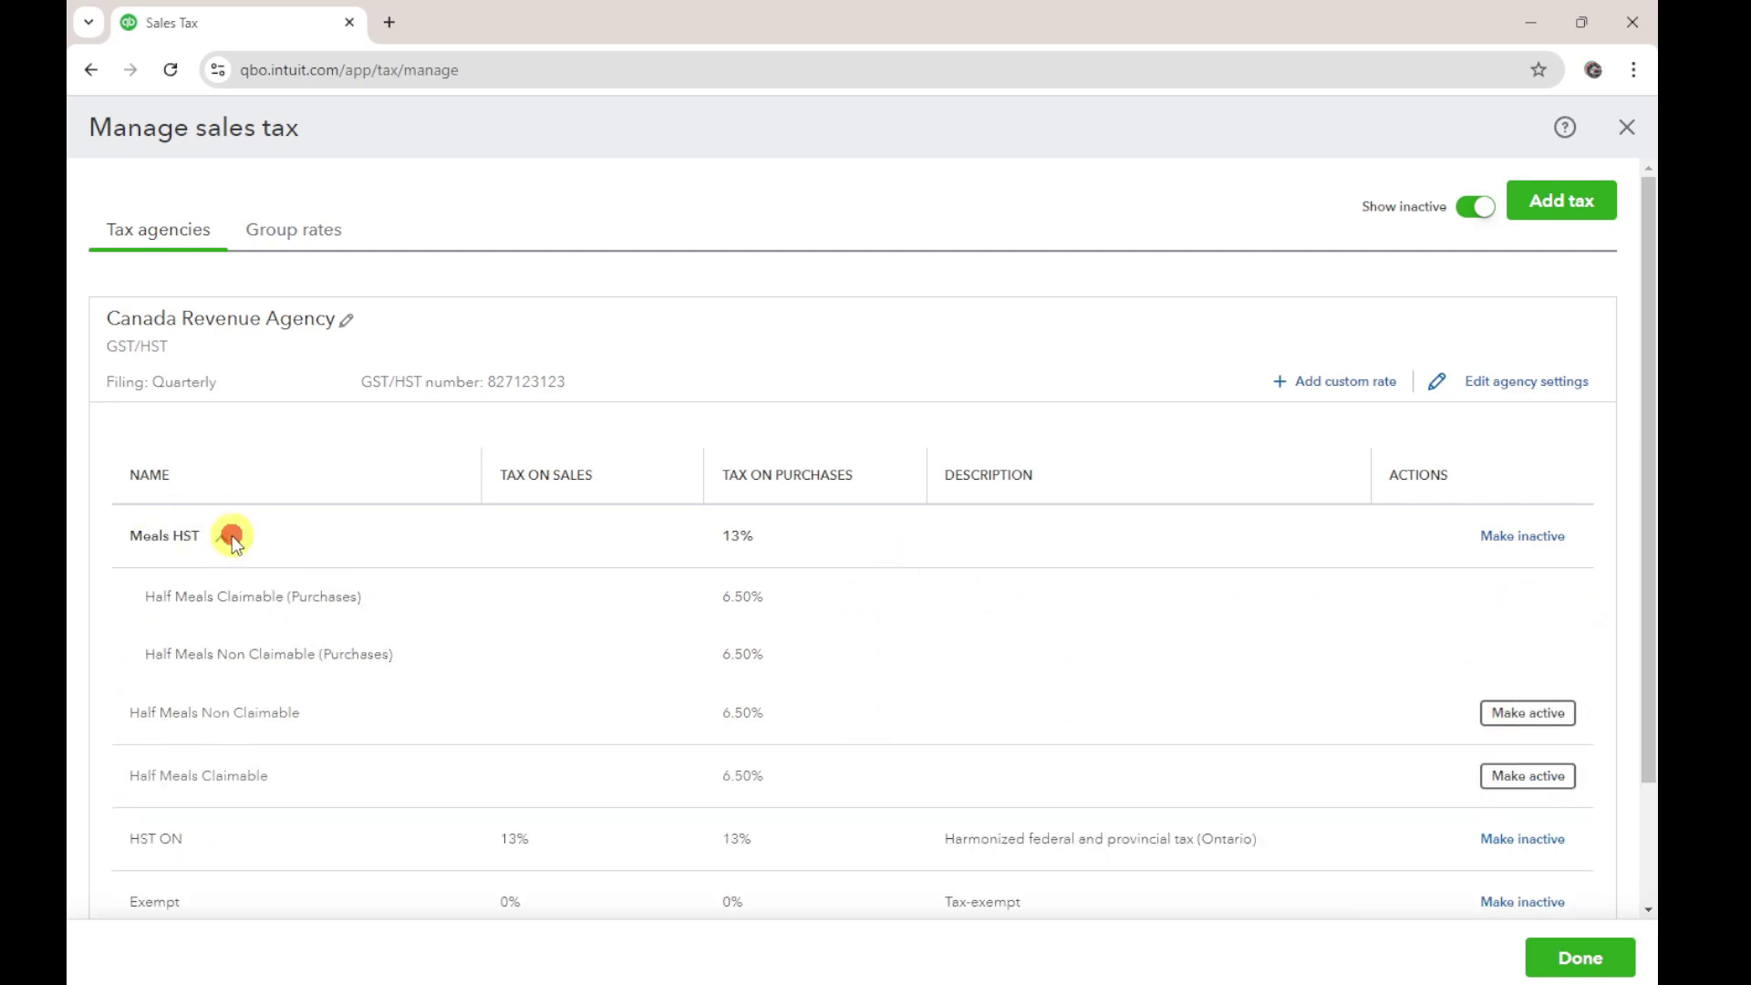
left_click(228, 538)
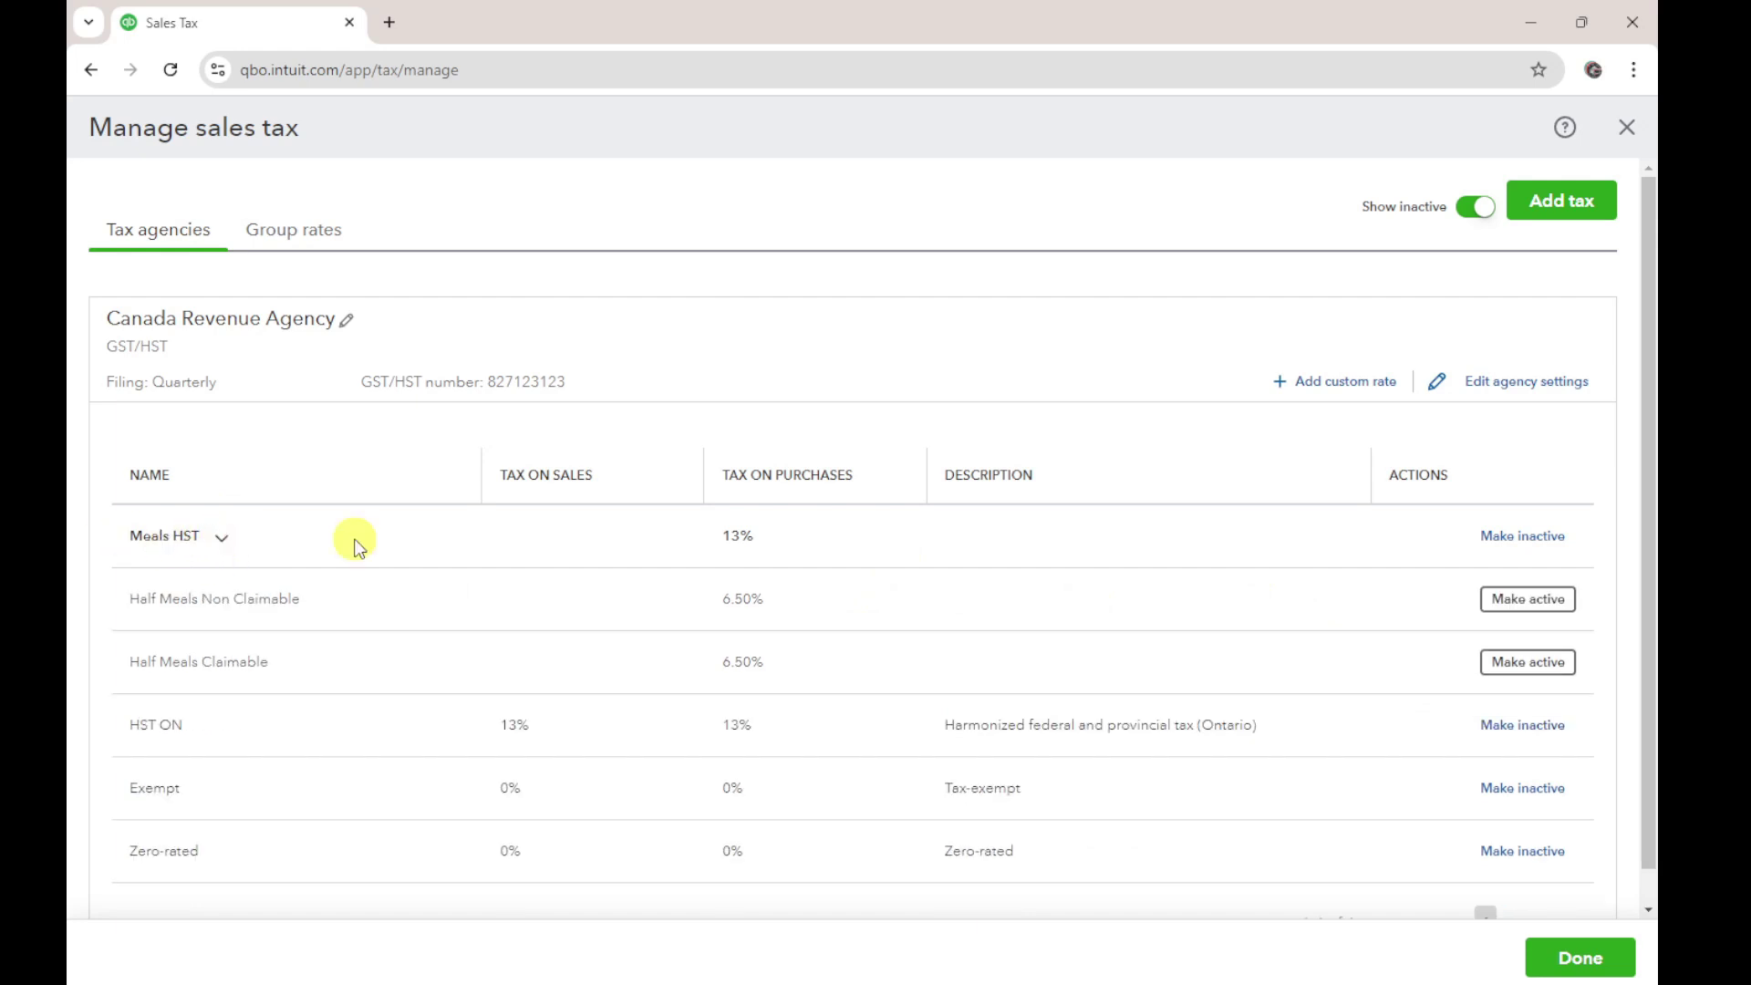
left_click(1581, 960)
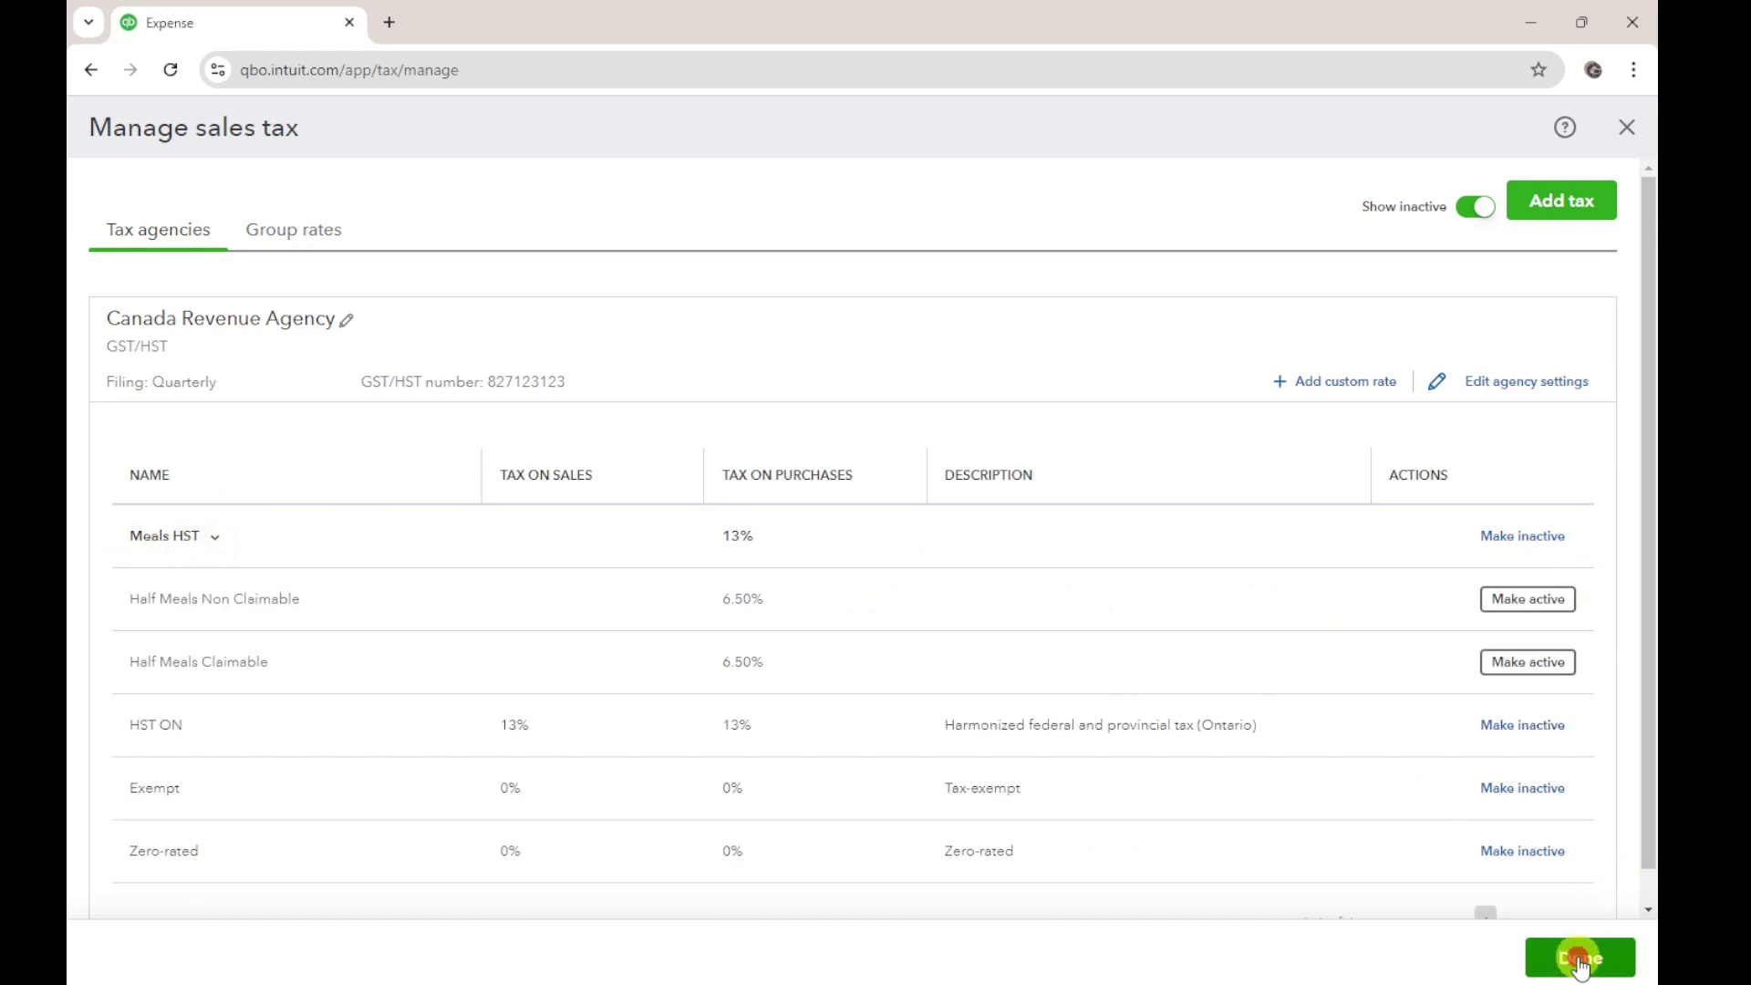
Create a new expense with a first line of 100.00 and Meals HST as its sales tax.
left_click(217, 190)
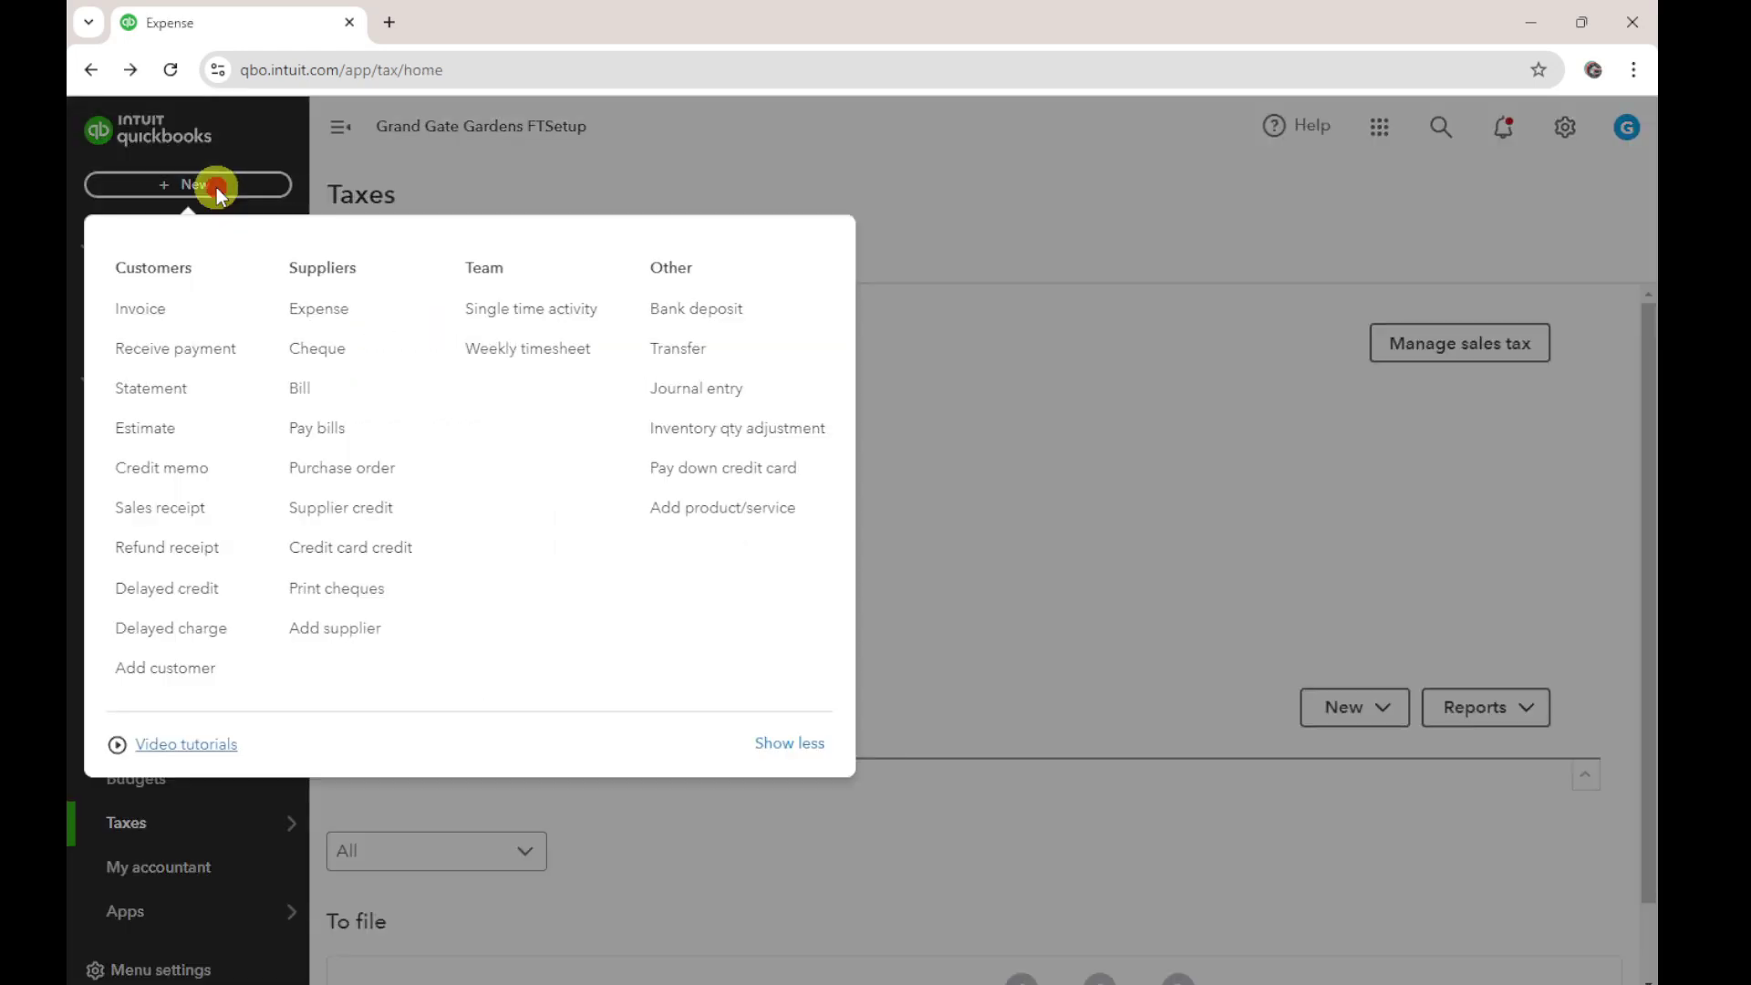
left_click(328, 310)
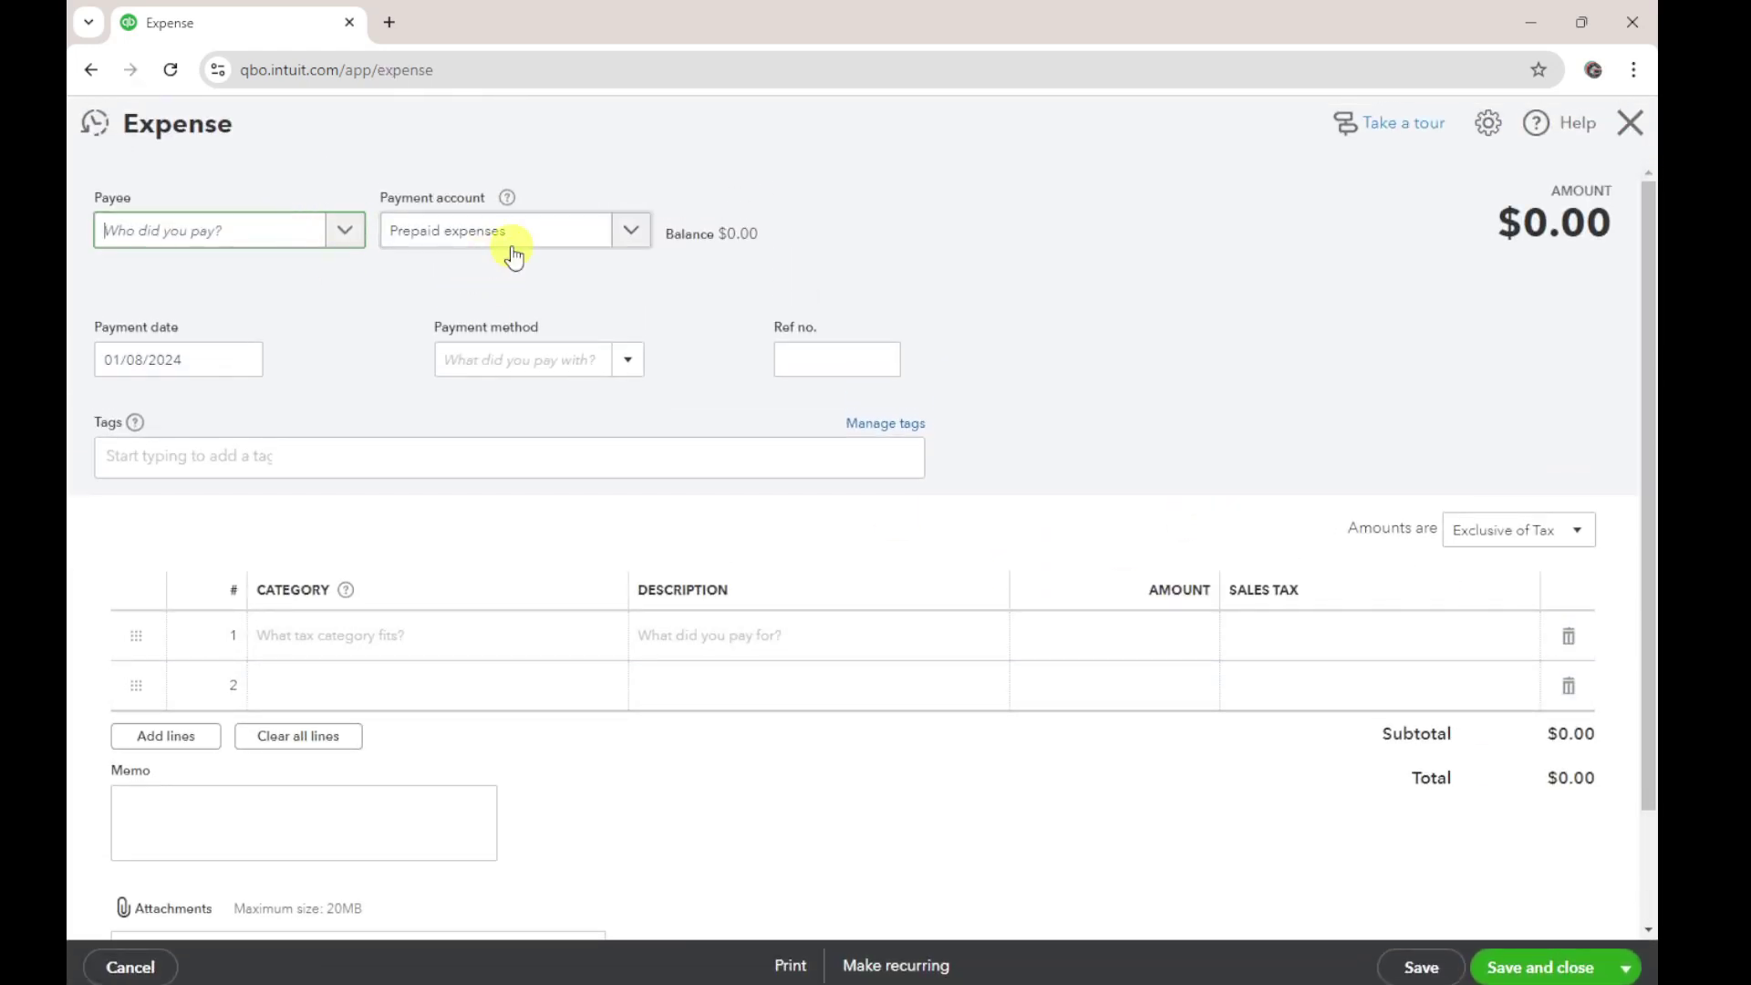
left_click(1141, 627)
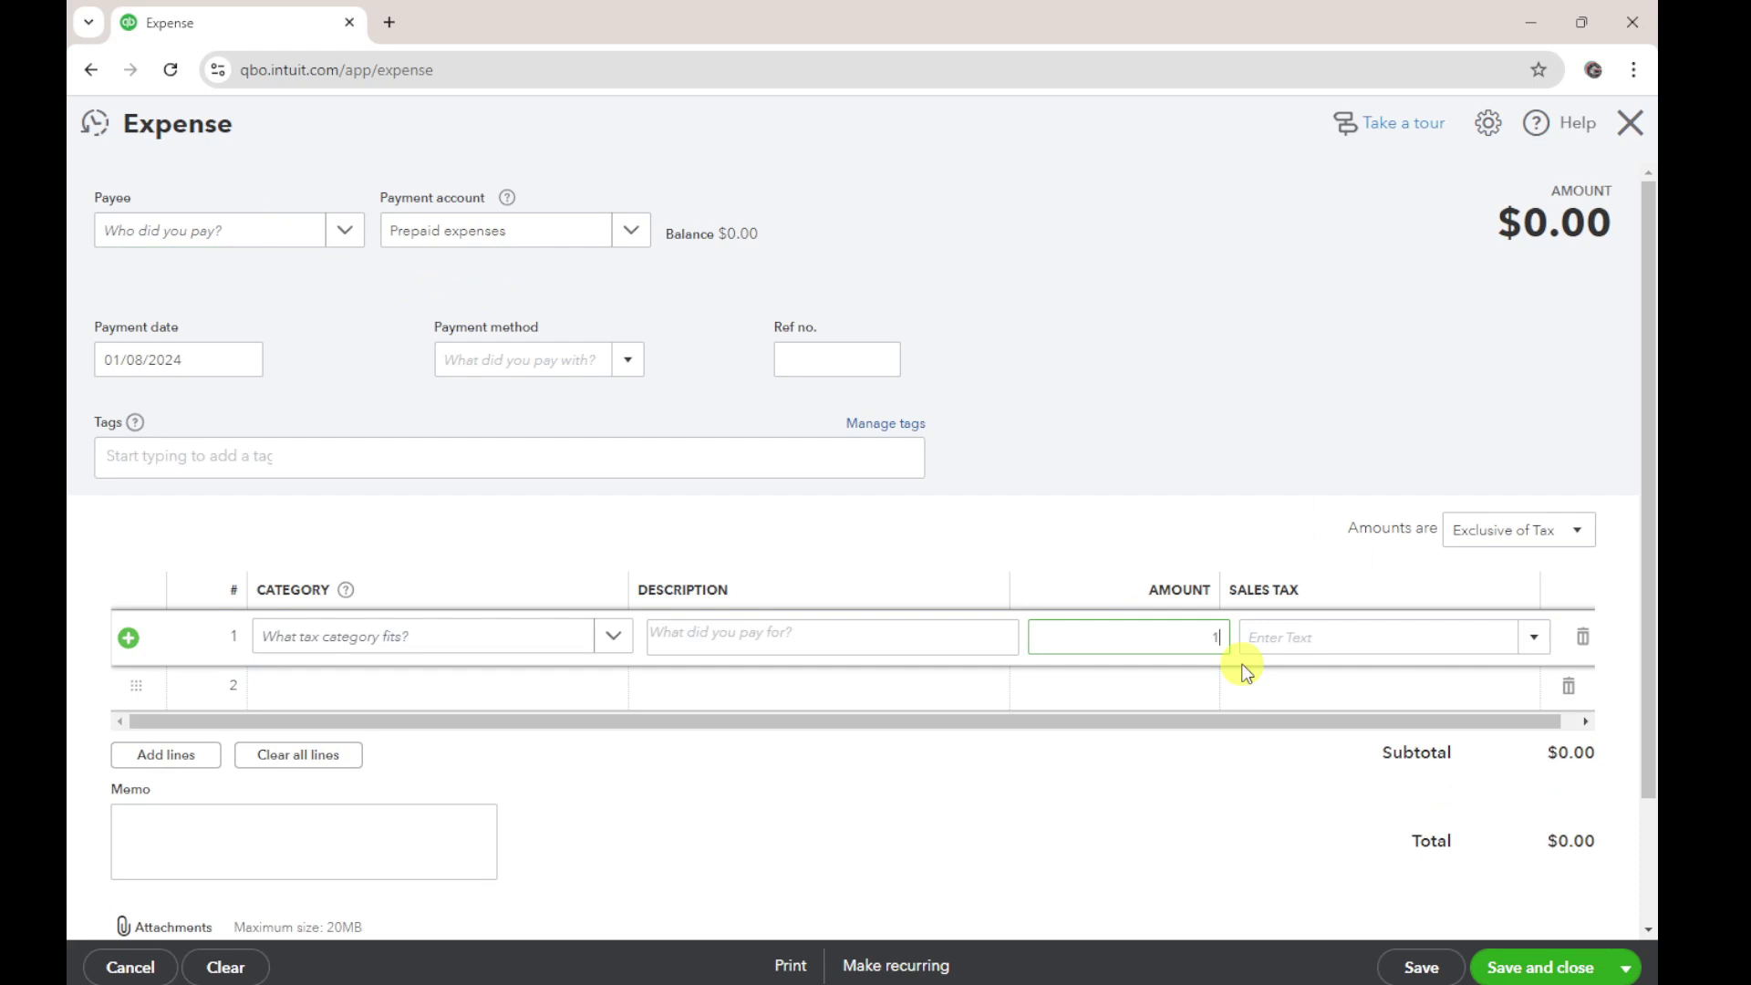
key("Tab")
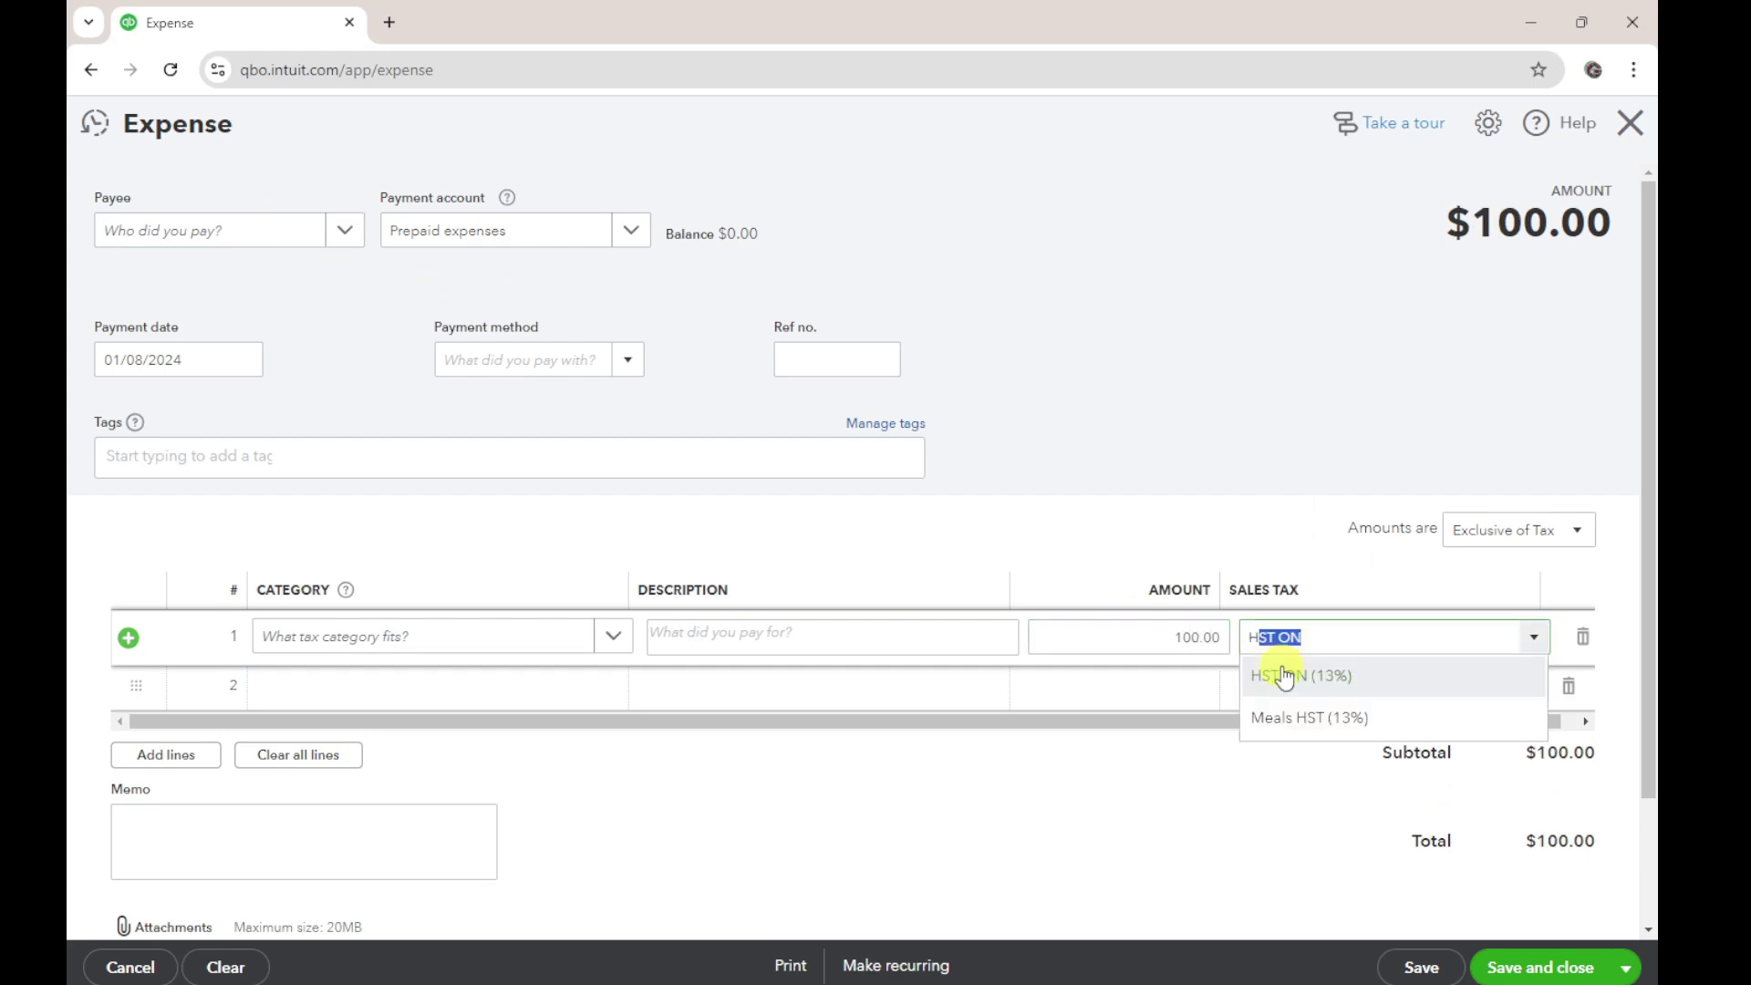
left_click(1316, 719)
left_click(1539, 637)
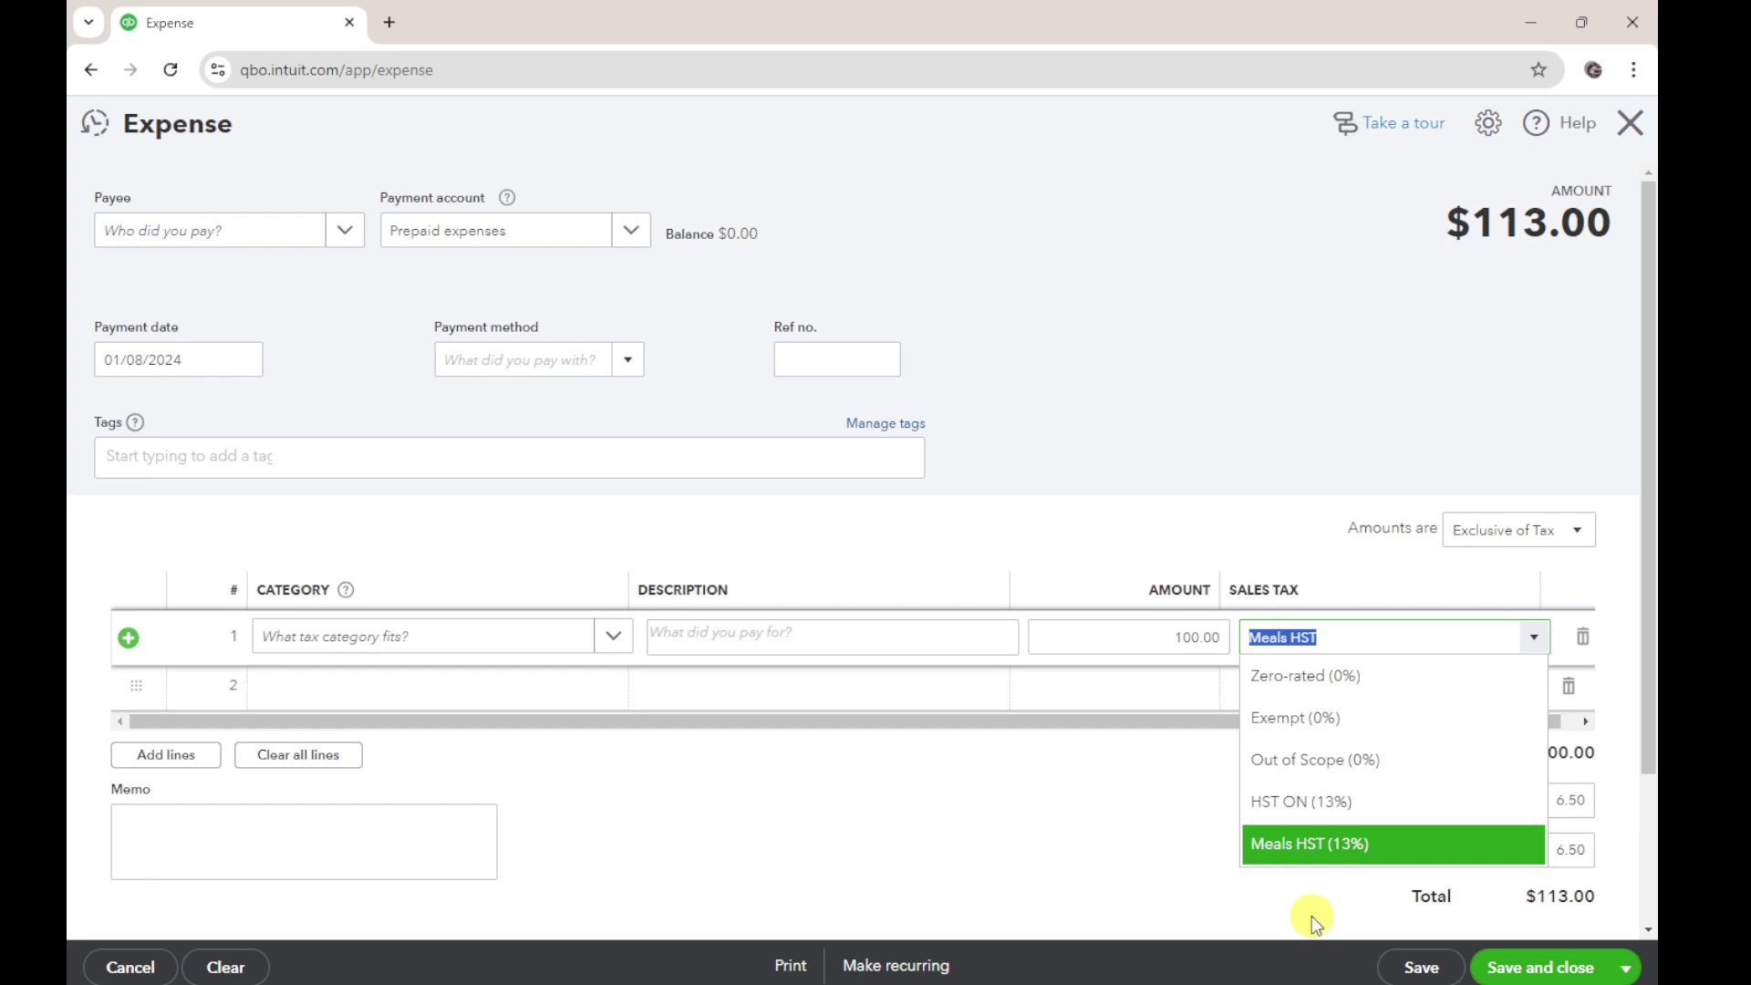
left_click(1274, 407)
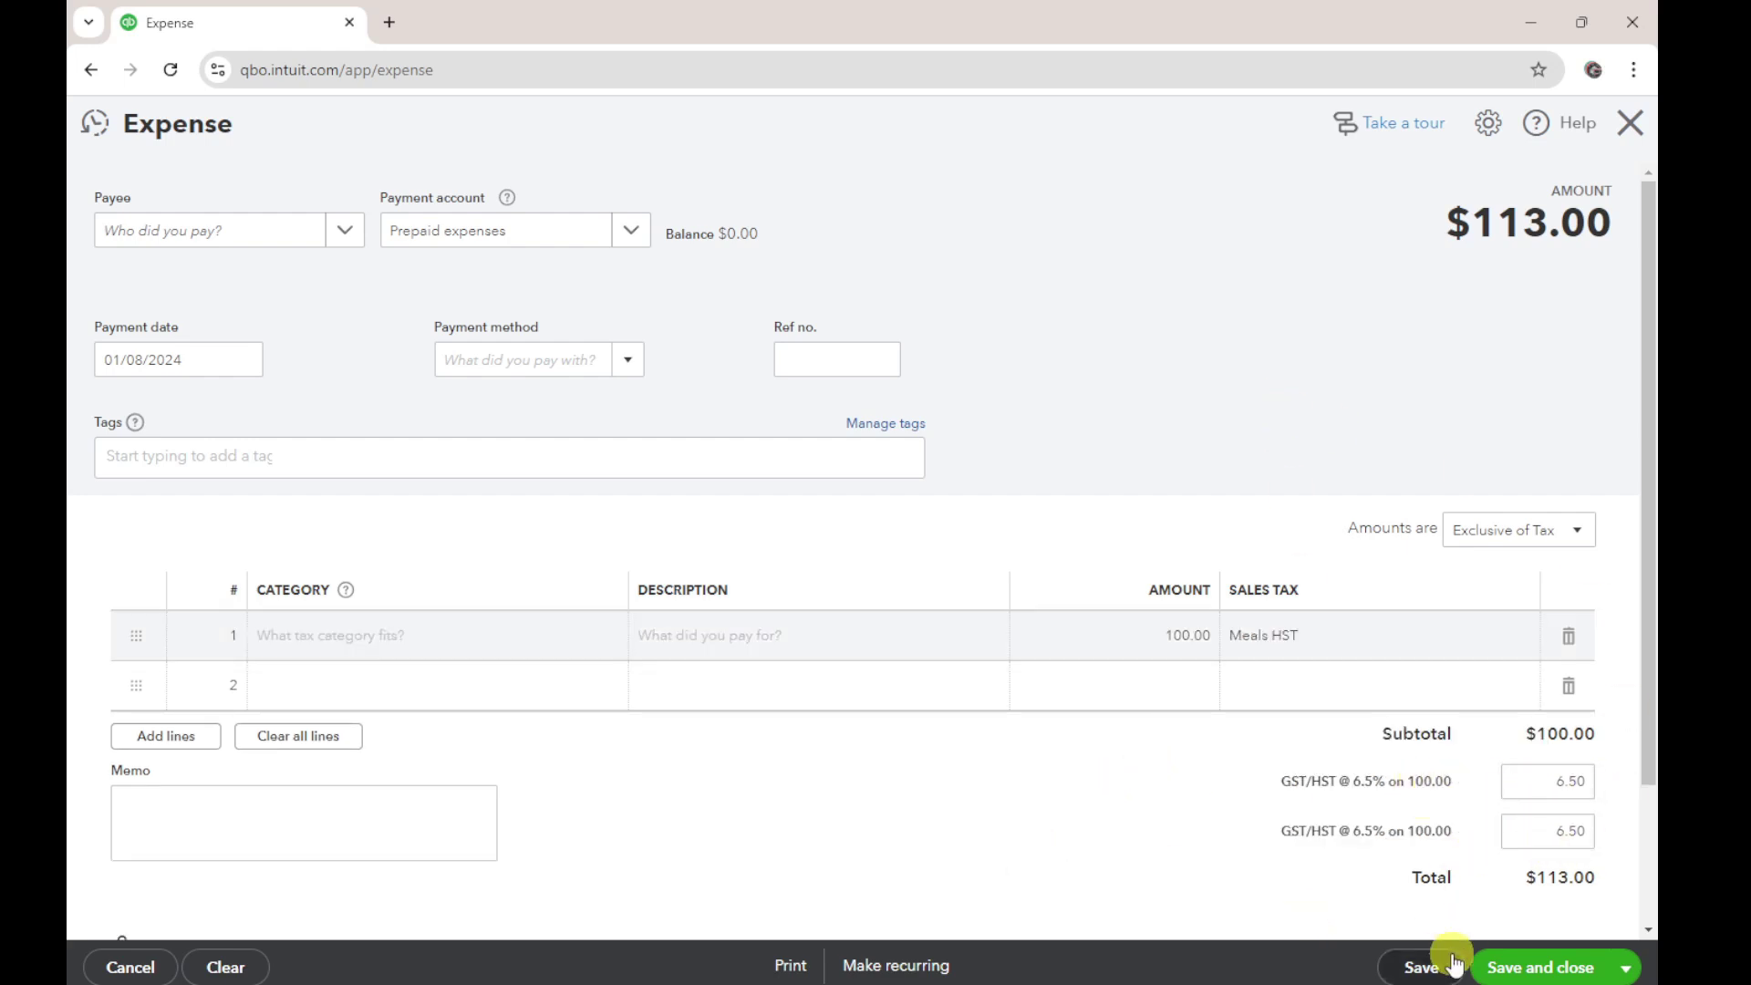
Categorize the expense line as Meals and entertainment and reapply Meals HST as its sales tax.
left_click(402, 629)
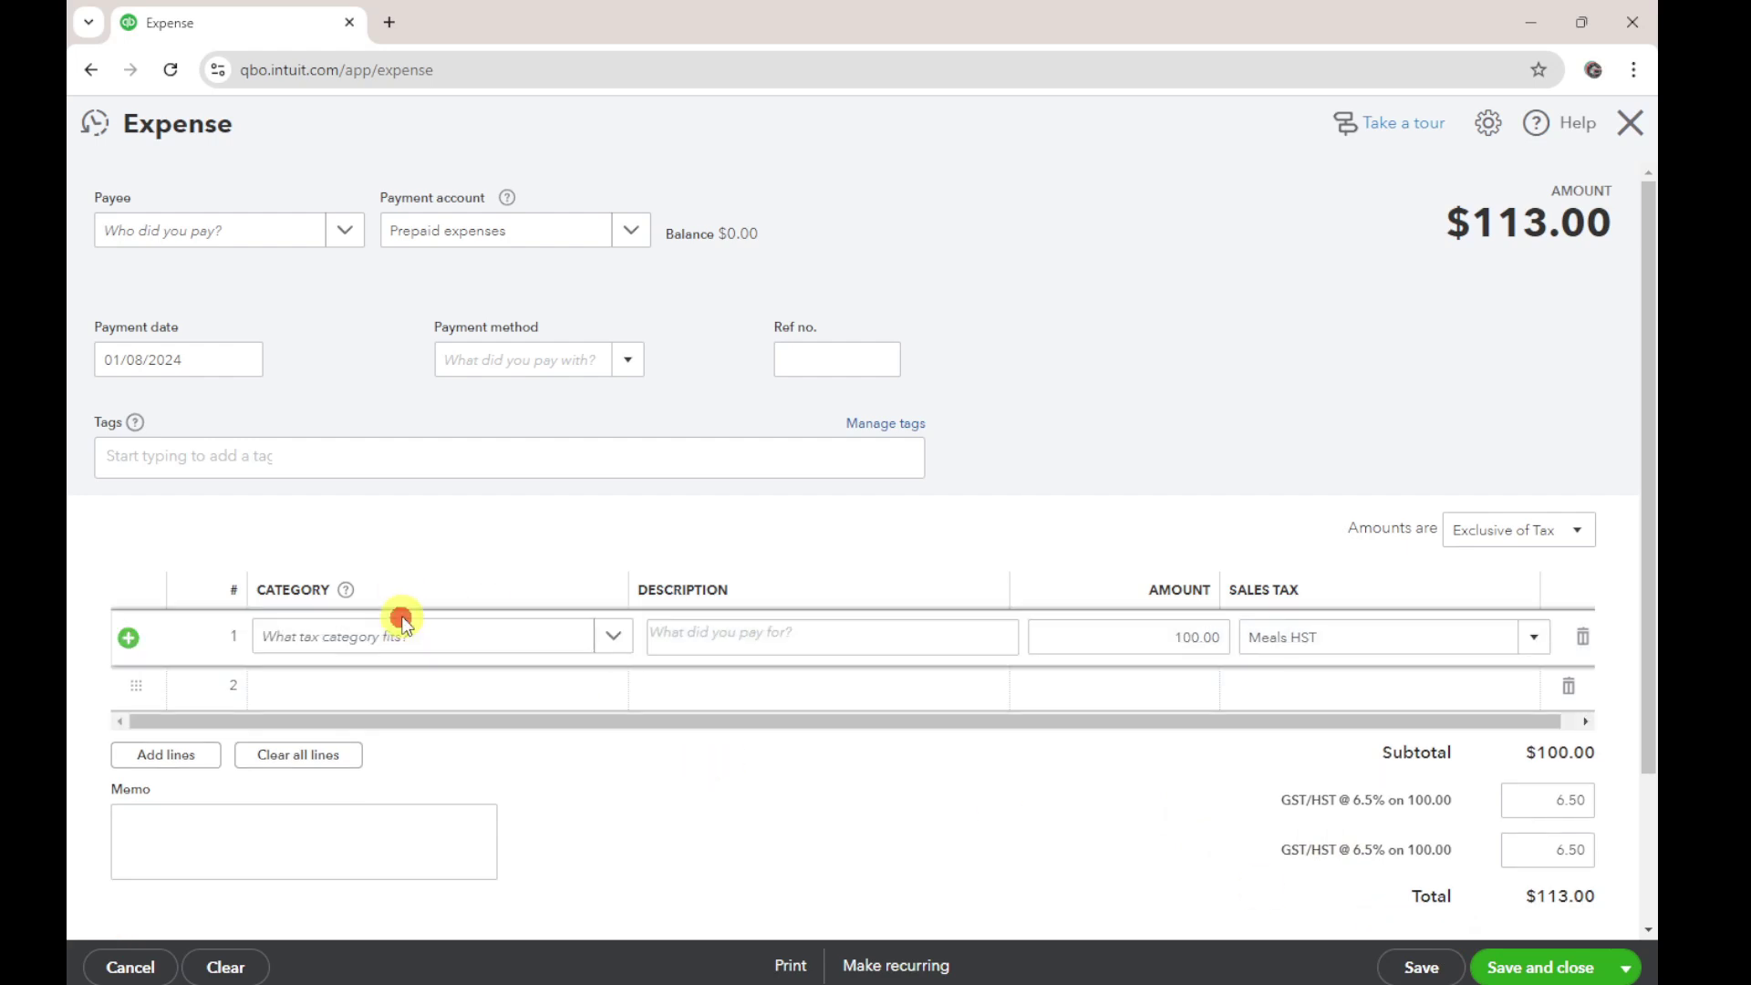
left_click(416, 636)
type("me")
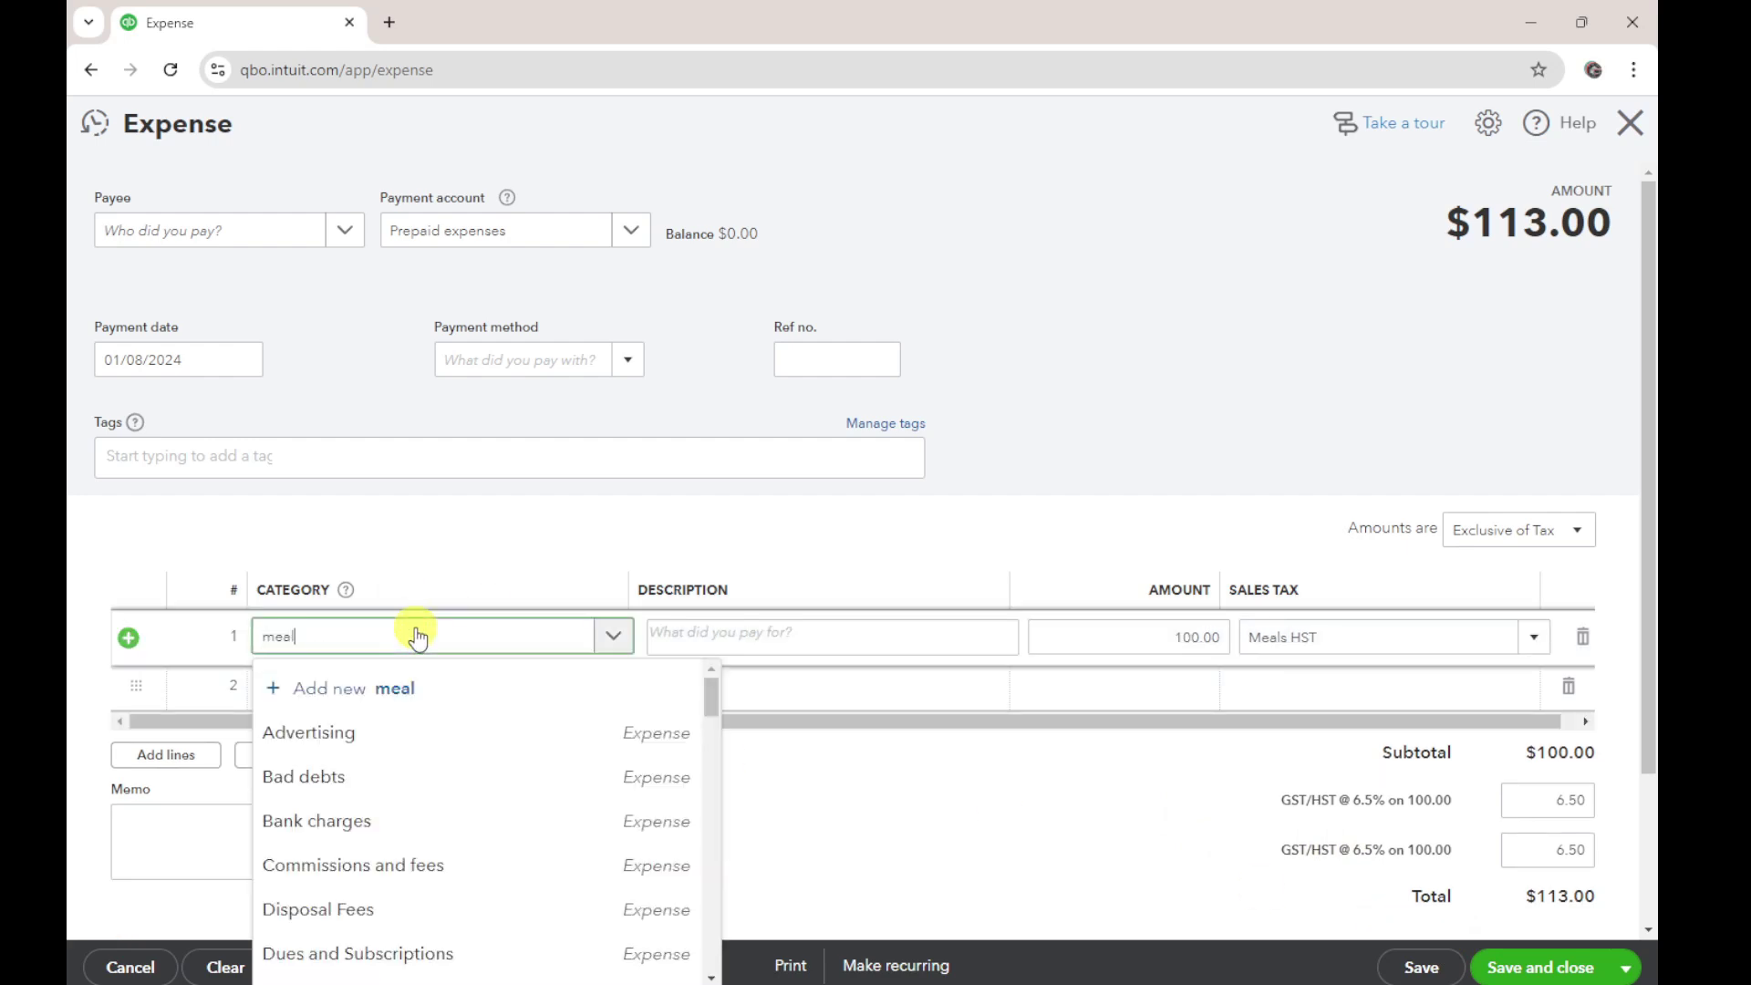
type("al")
left_click(356, 772)
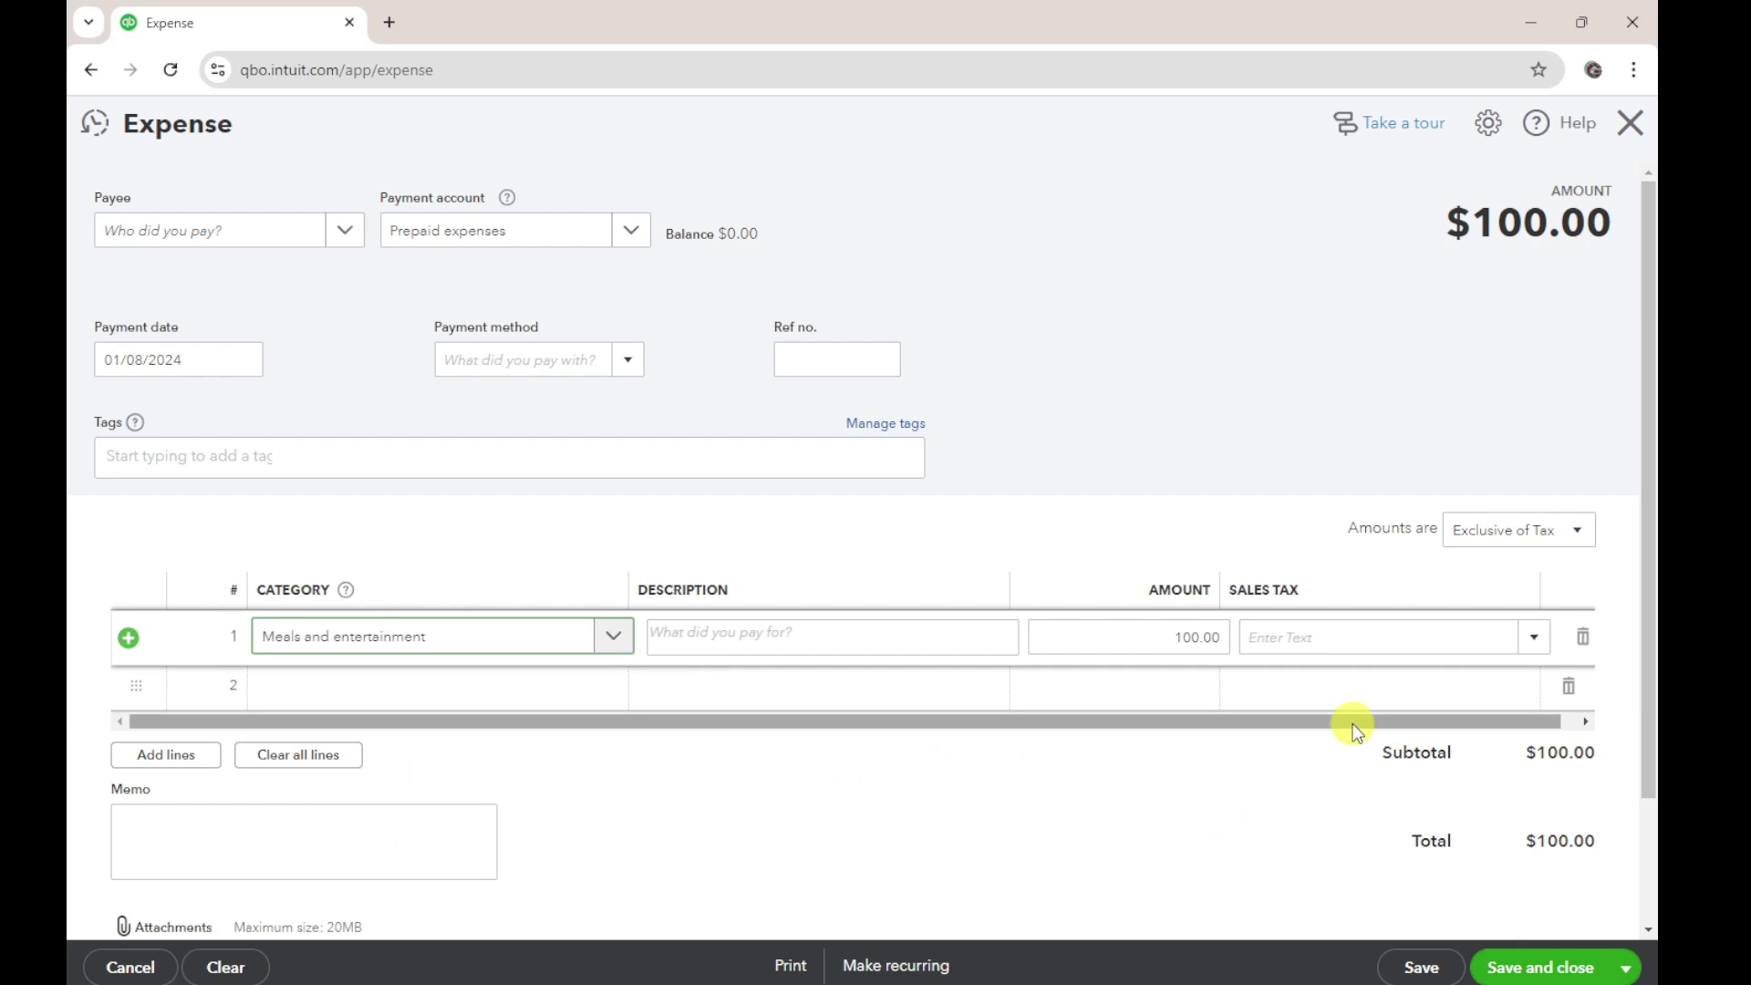
left_click(1533, 637)
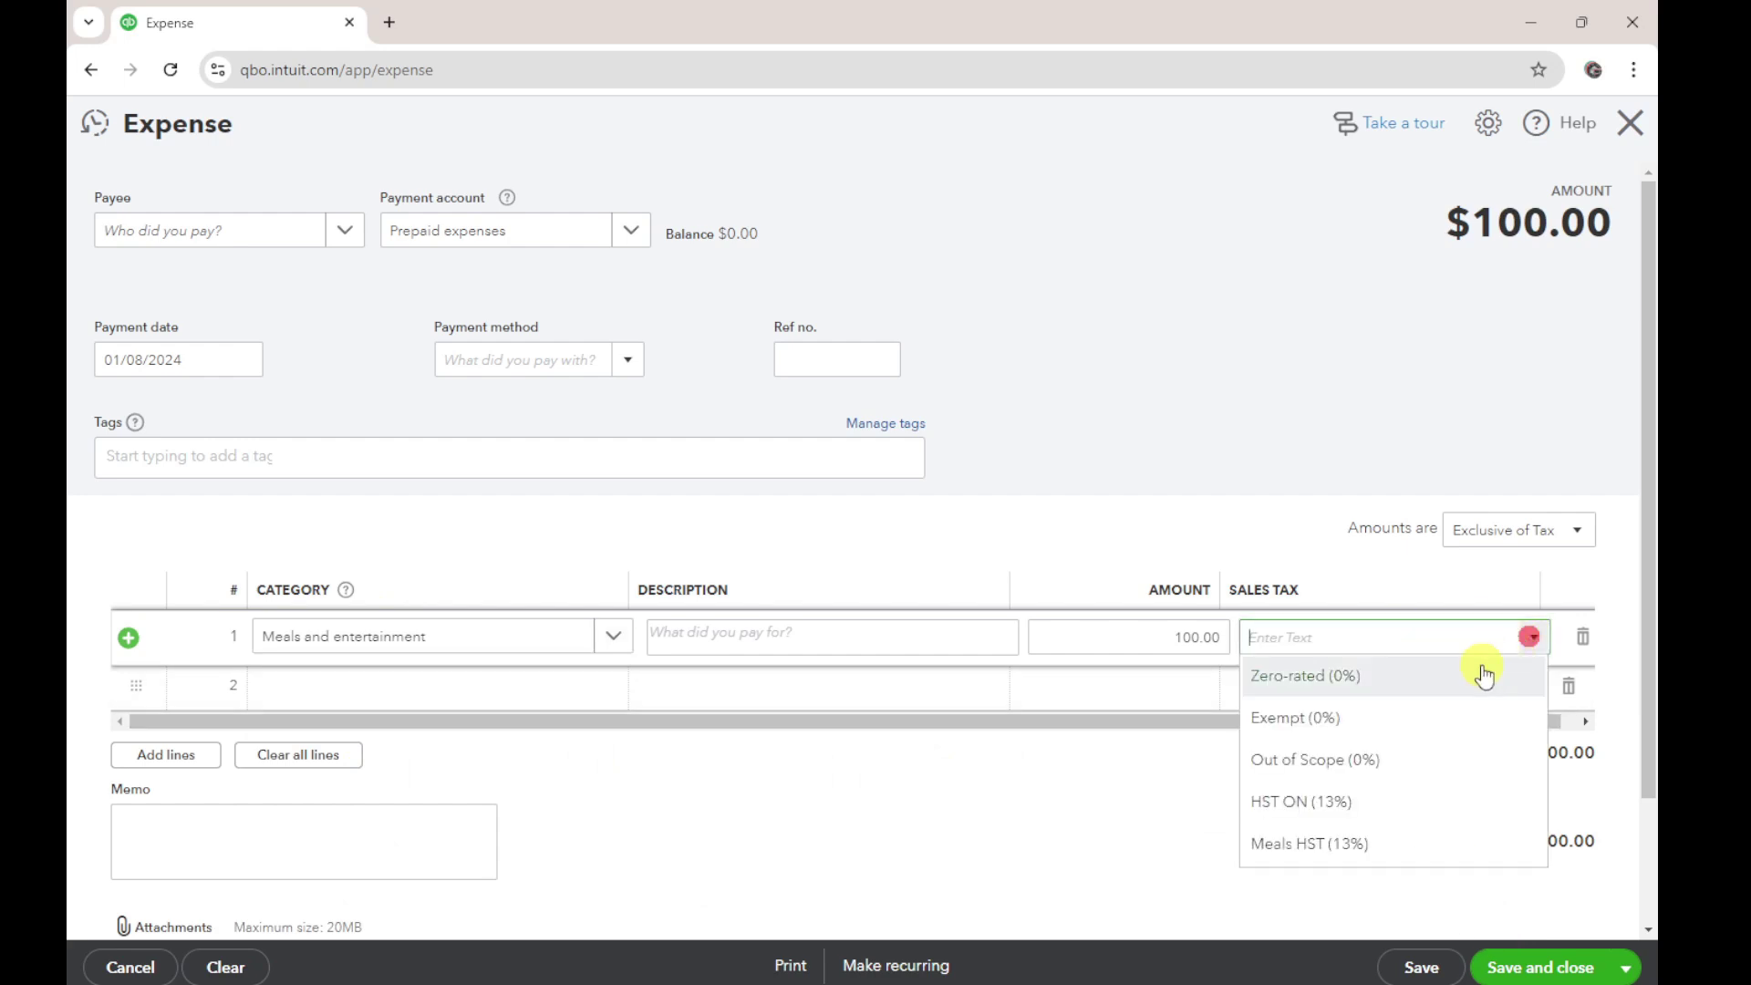
left_click(1317, 844)
Save the expense and open its transaction journal.
left_click(1422, 966)
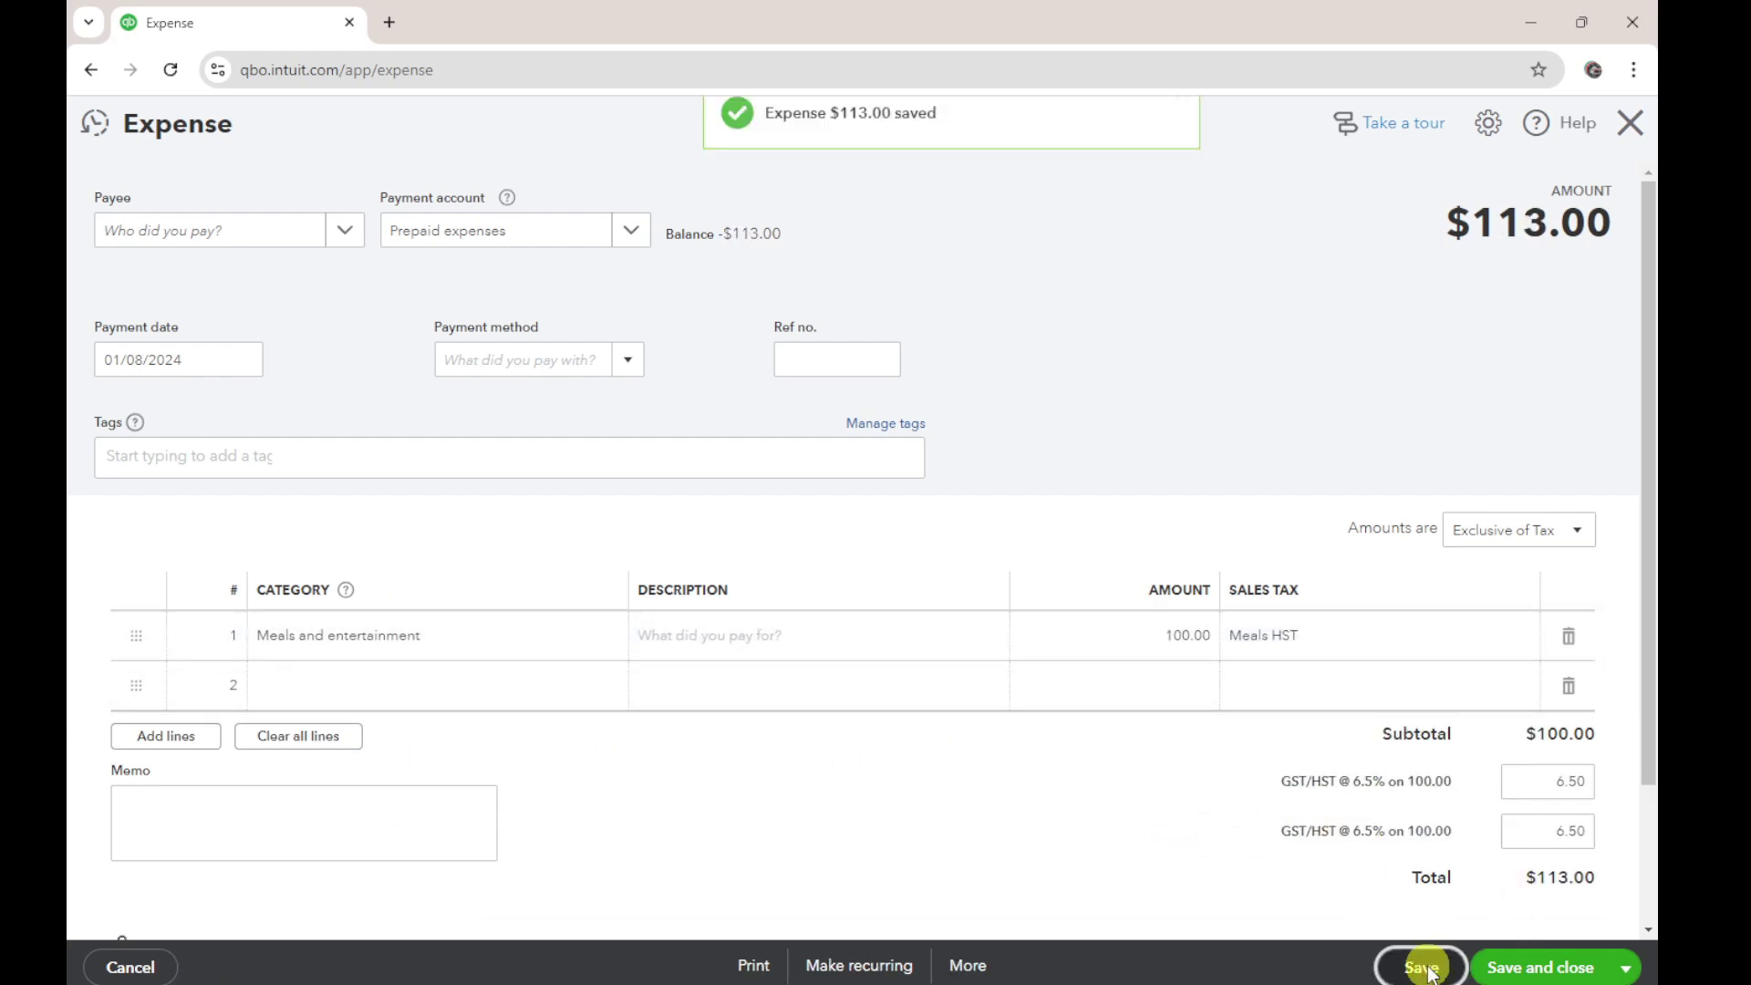
left_click(968, 967)
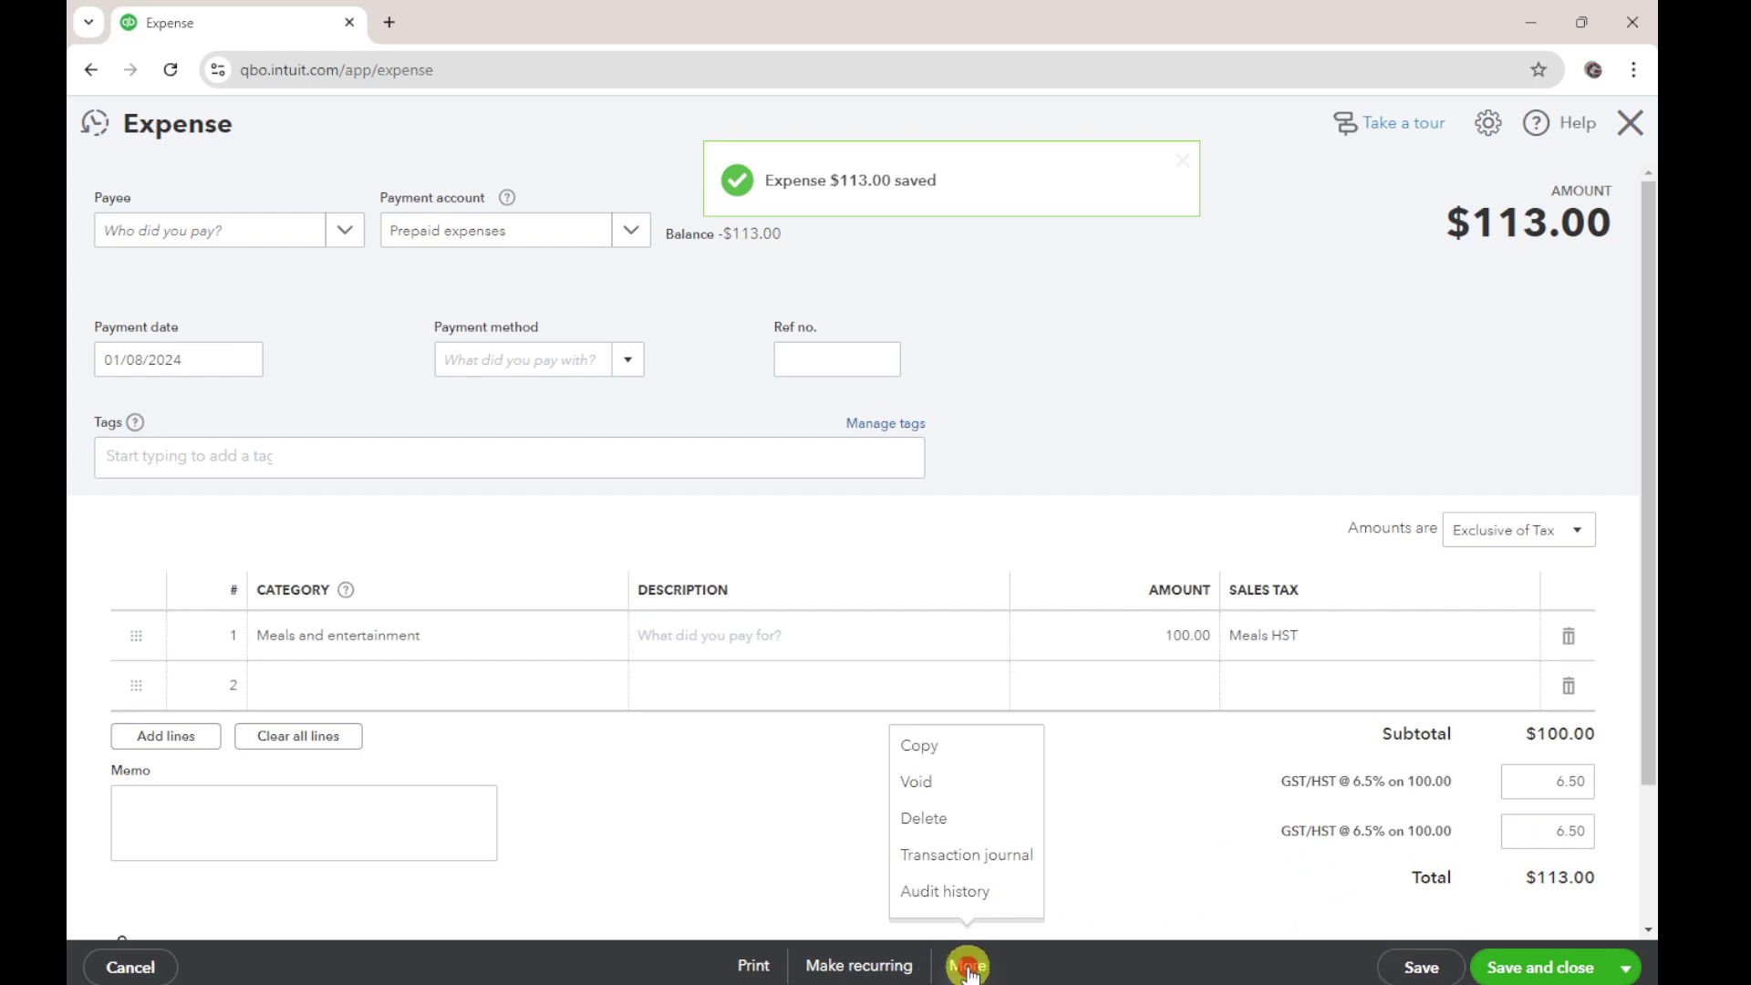
left_click(977, 858)
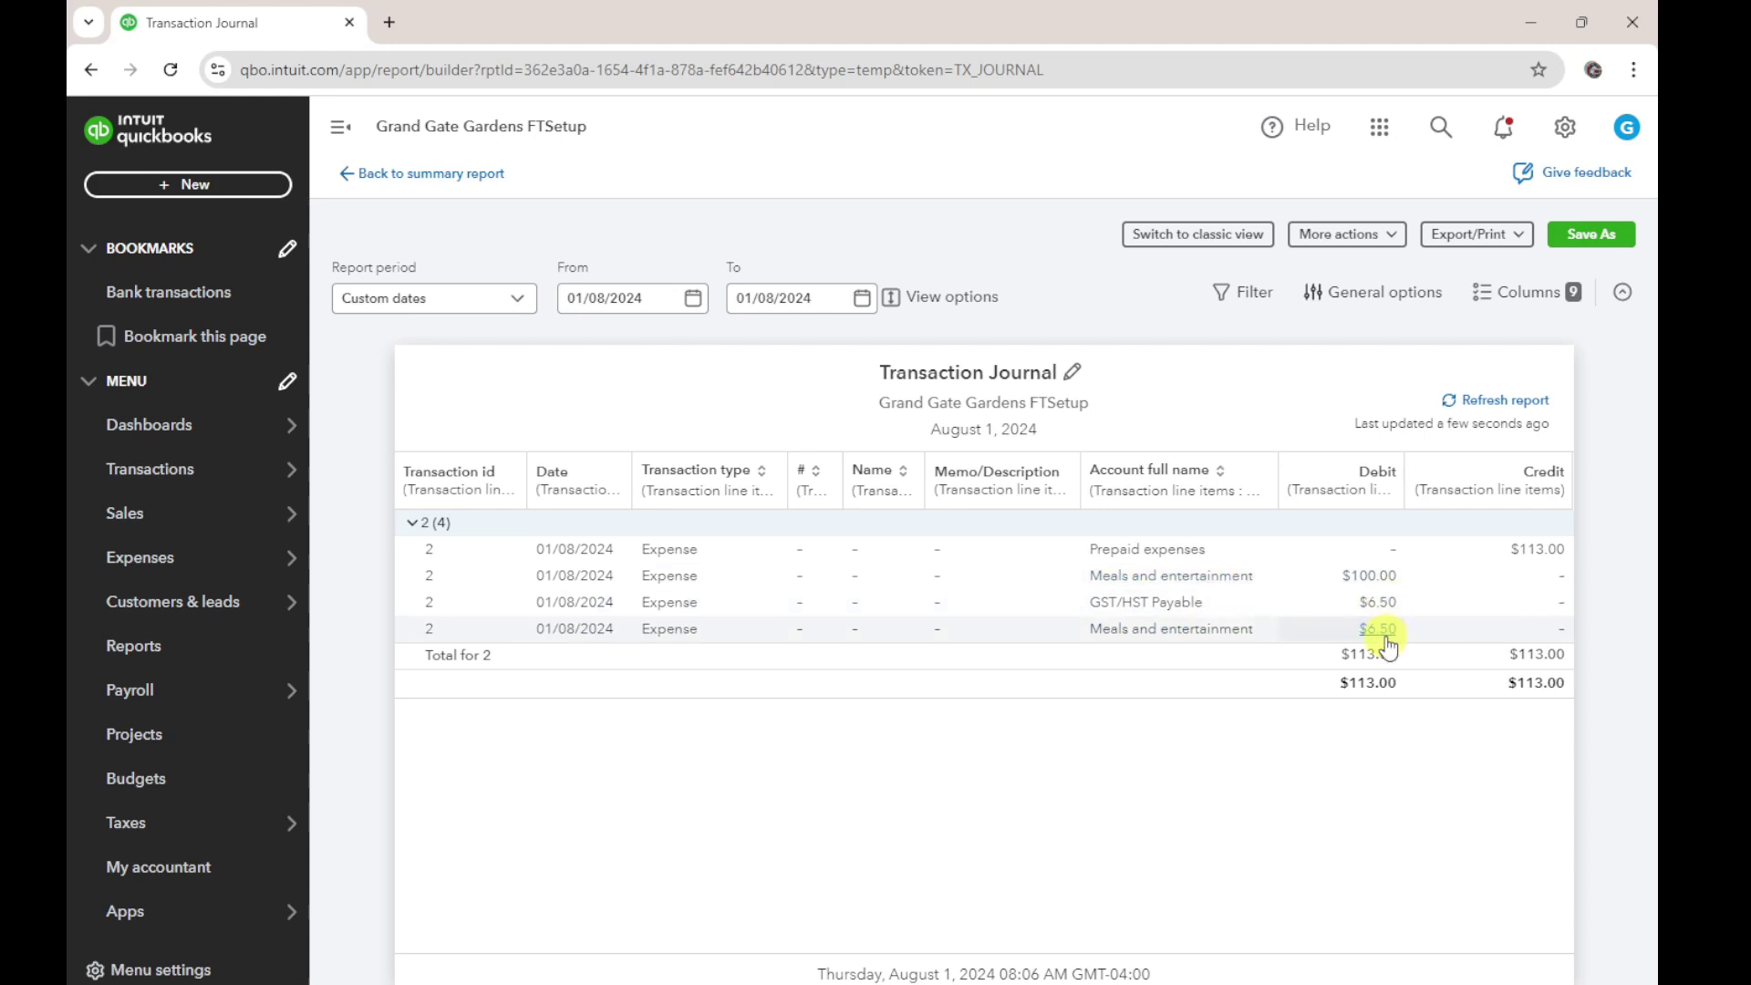
Open the GST/HST Summary Report for the January 1 - March 31, 2024 filing in the sales tax area.
mouse_move(192, 711)
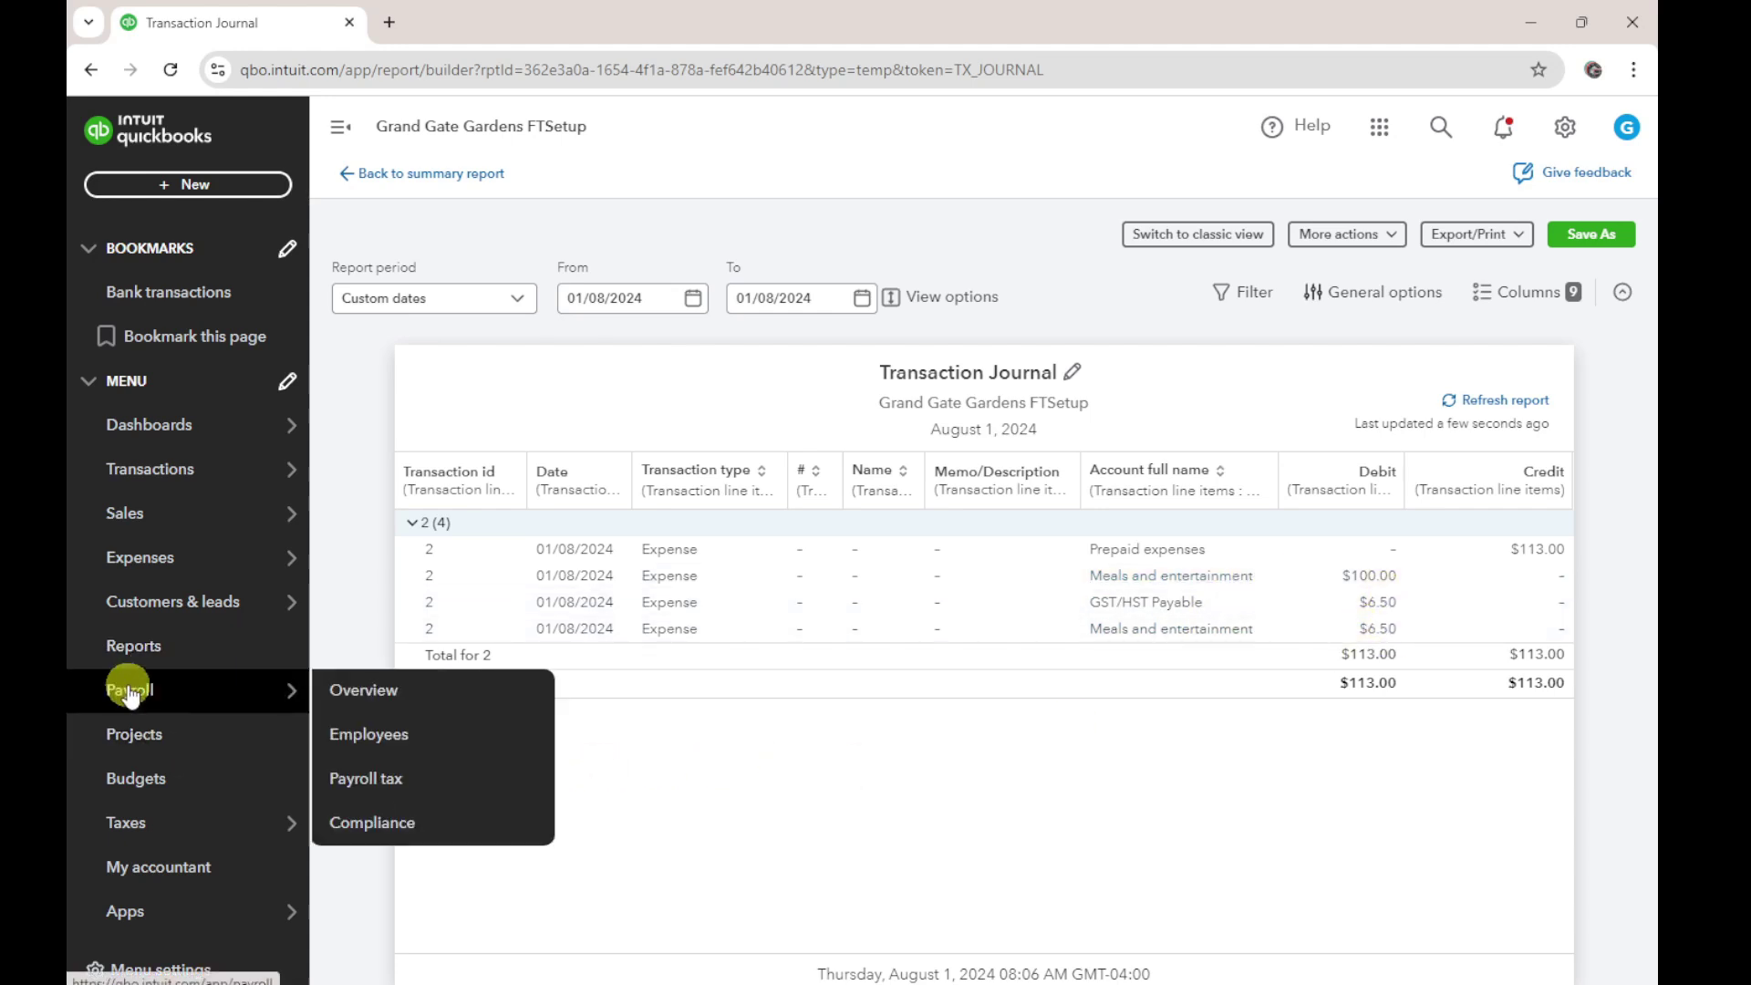
left_click(141, 829)
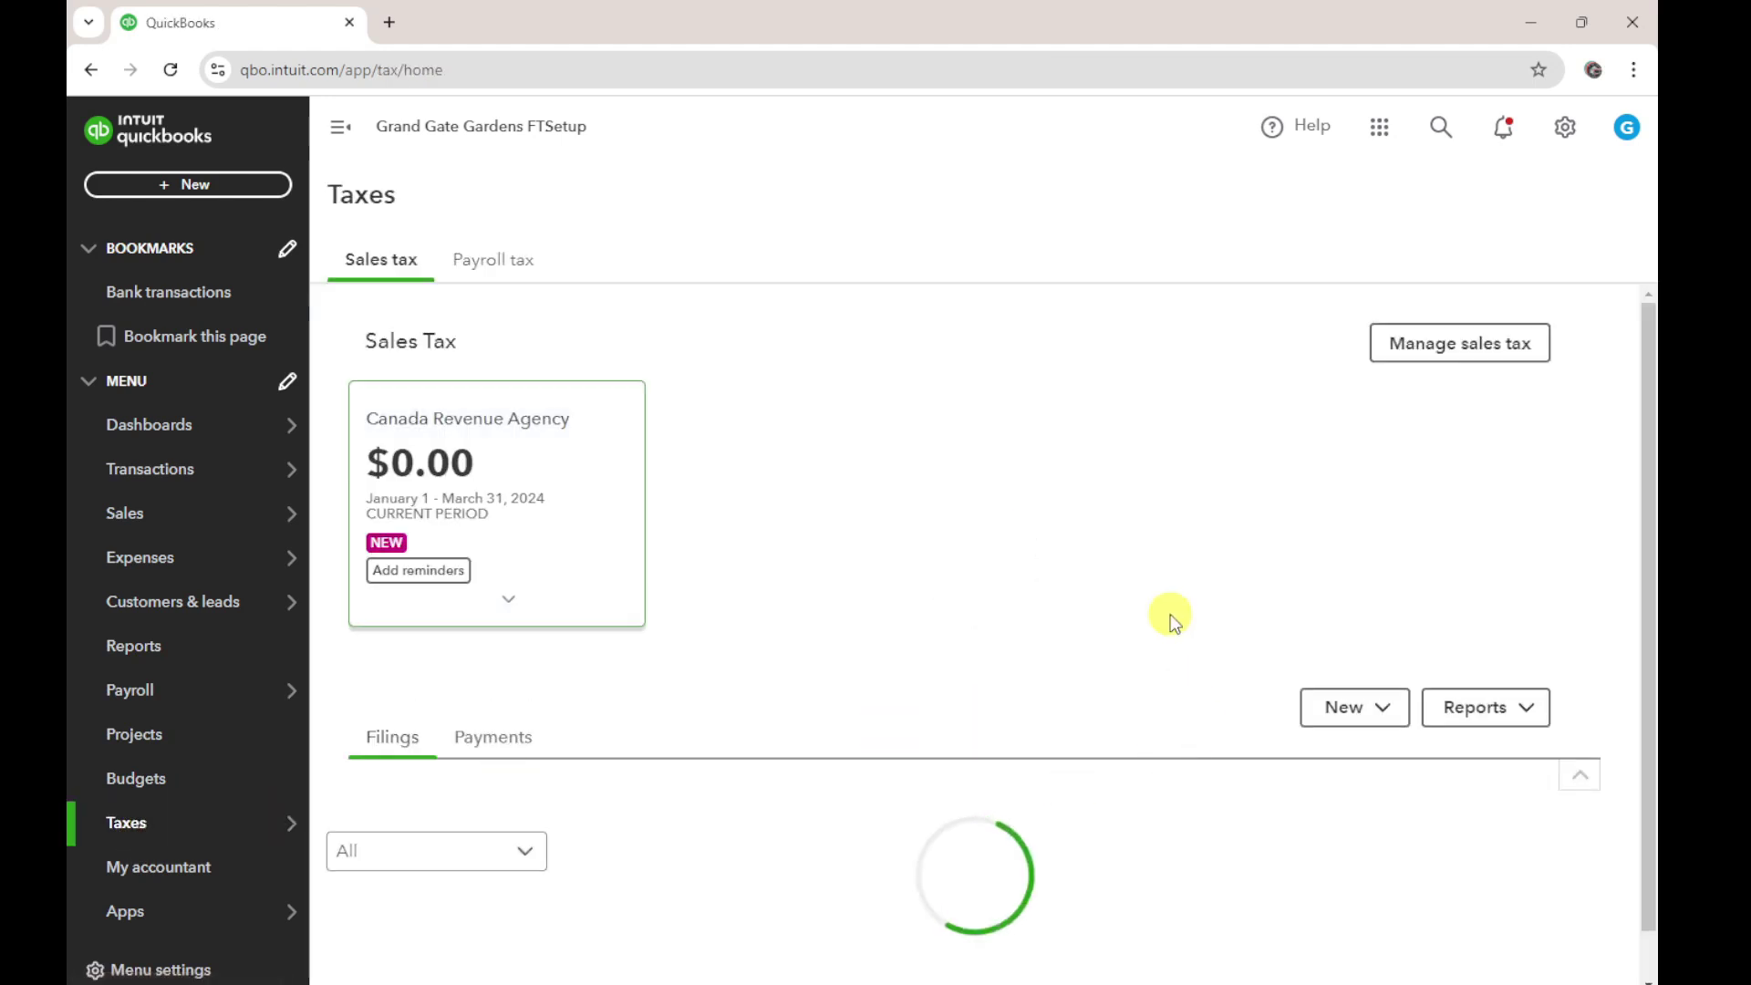
scroll(1222, 602, "down", 1)
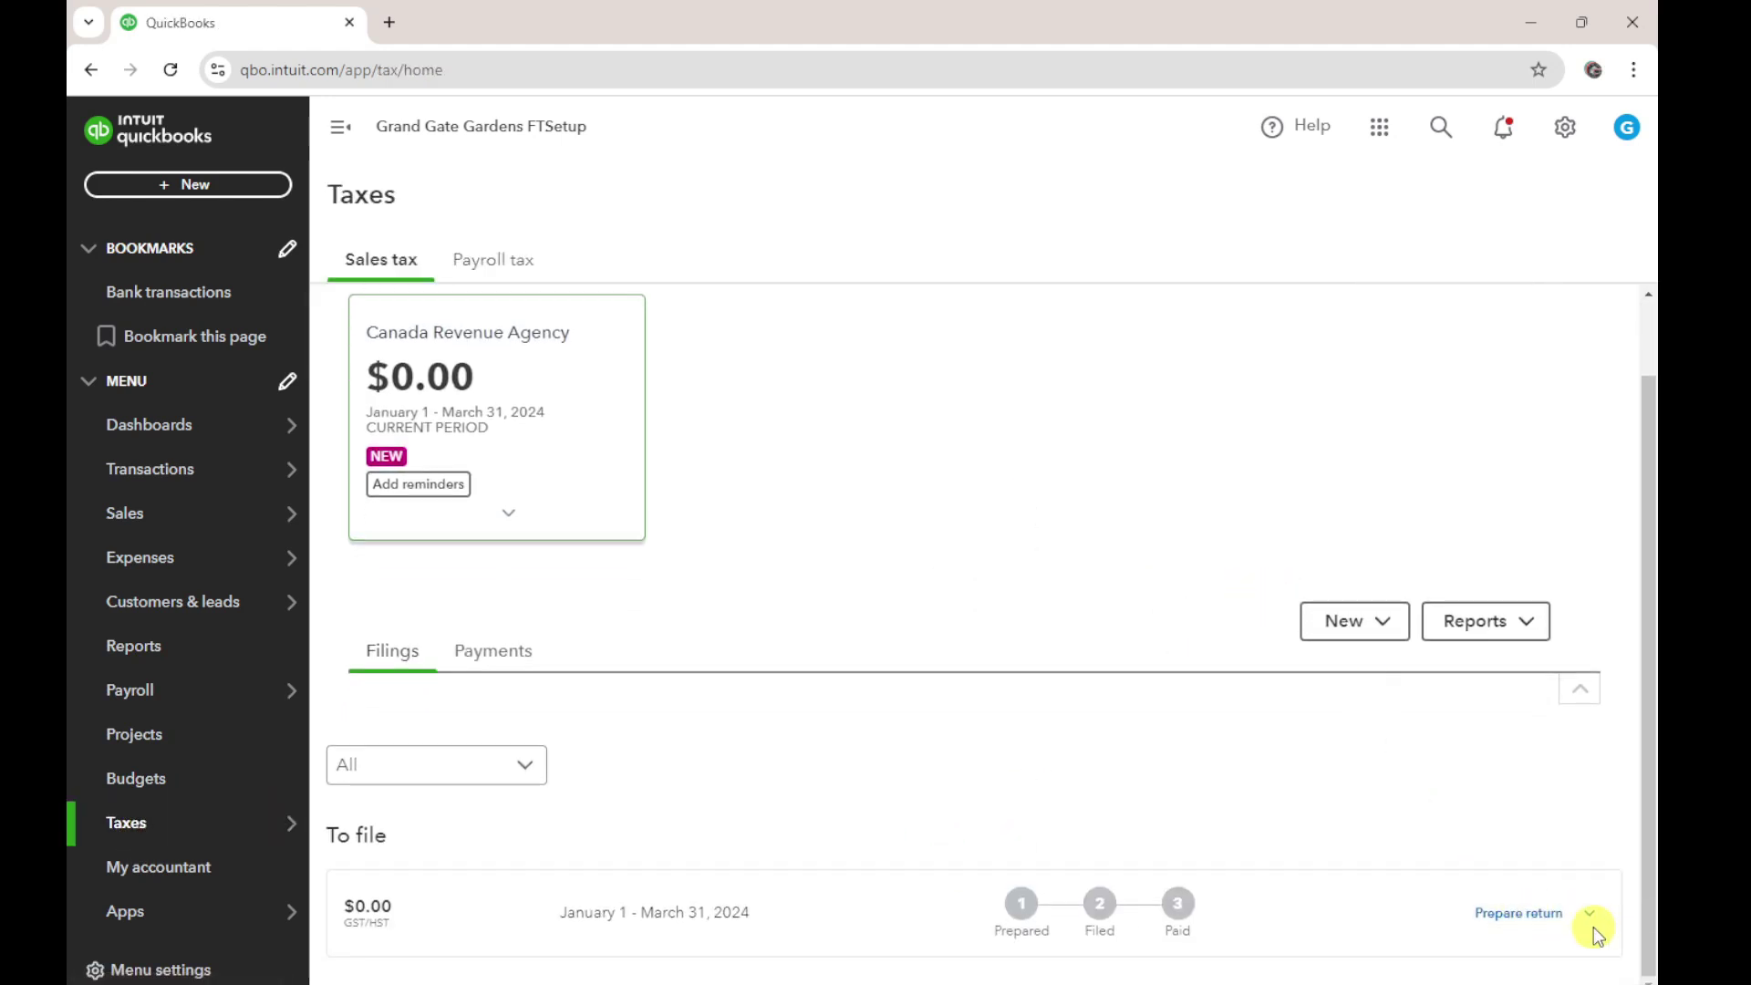
left_click(1586, 914)
left_click(1459, 729)
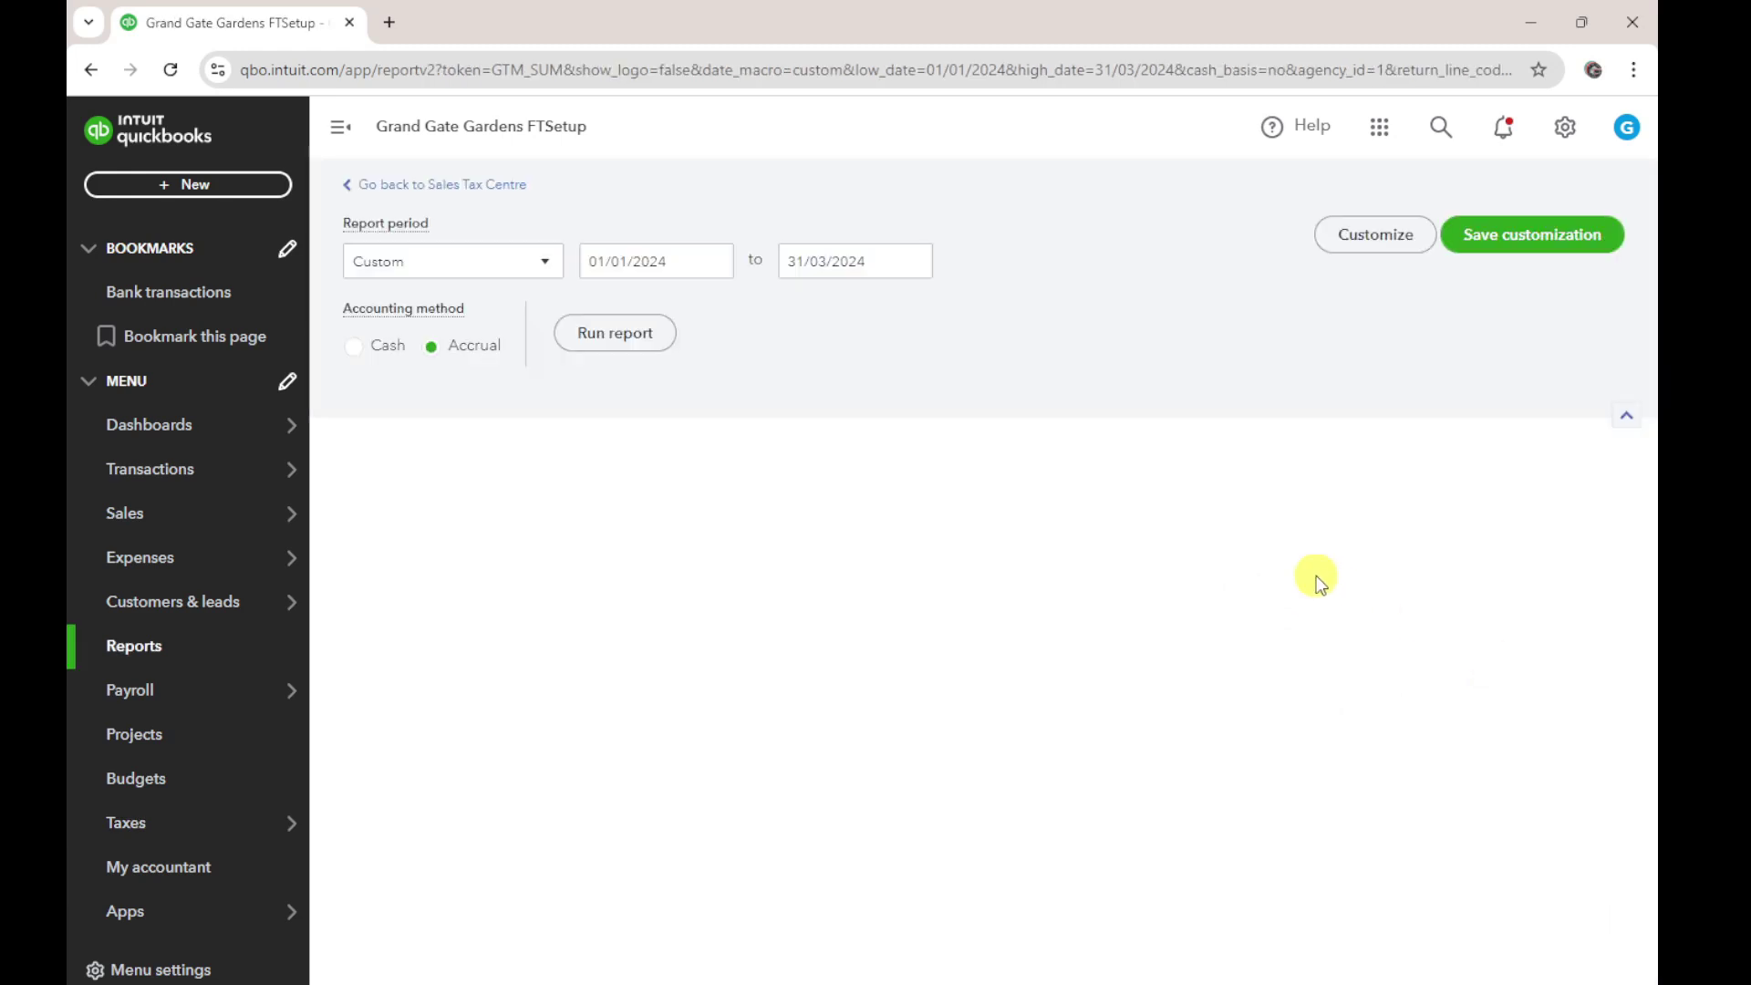
Run the GST/HST Summary Report for All Dates and open the details behind Line 106 Input tax credits (ITCs).
left_click(478, 299)
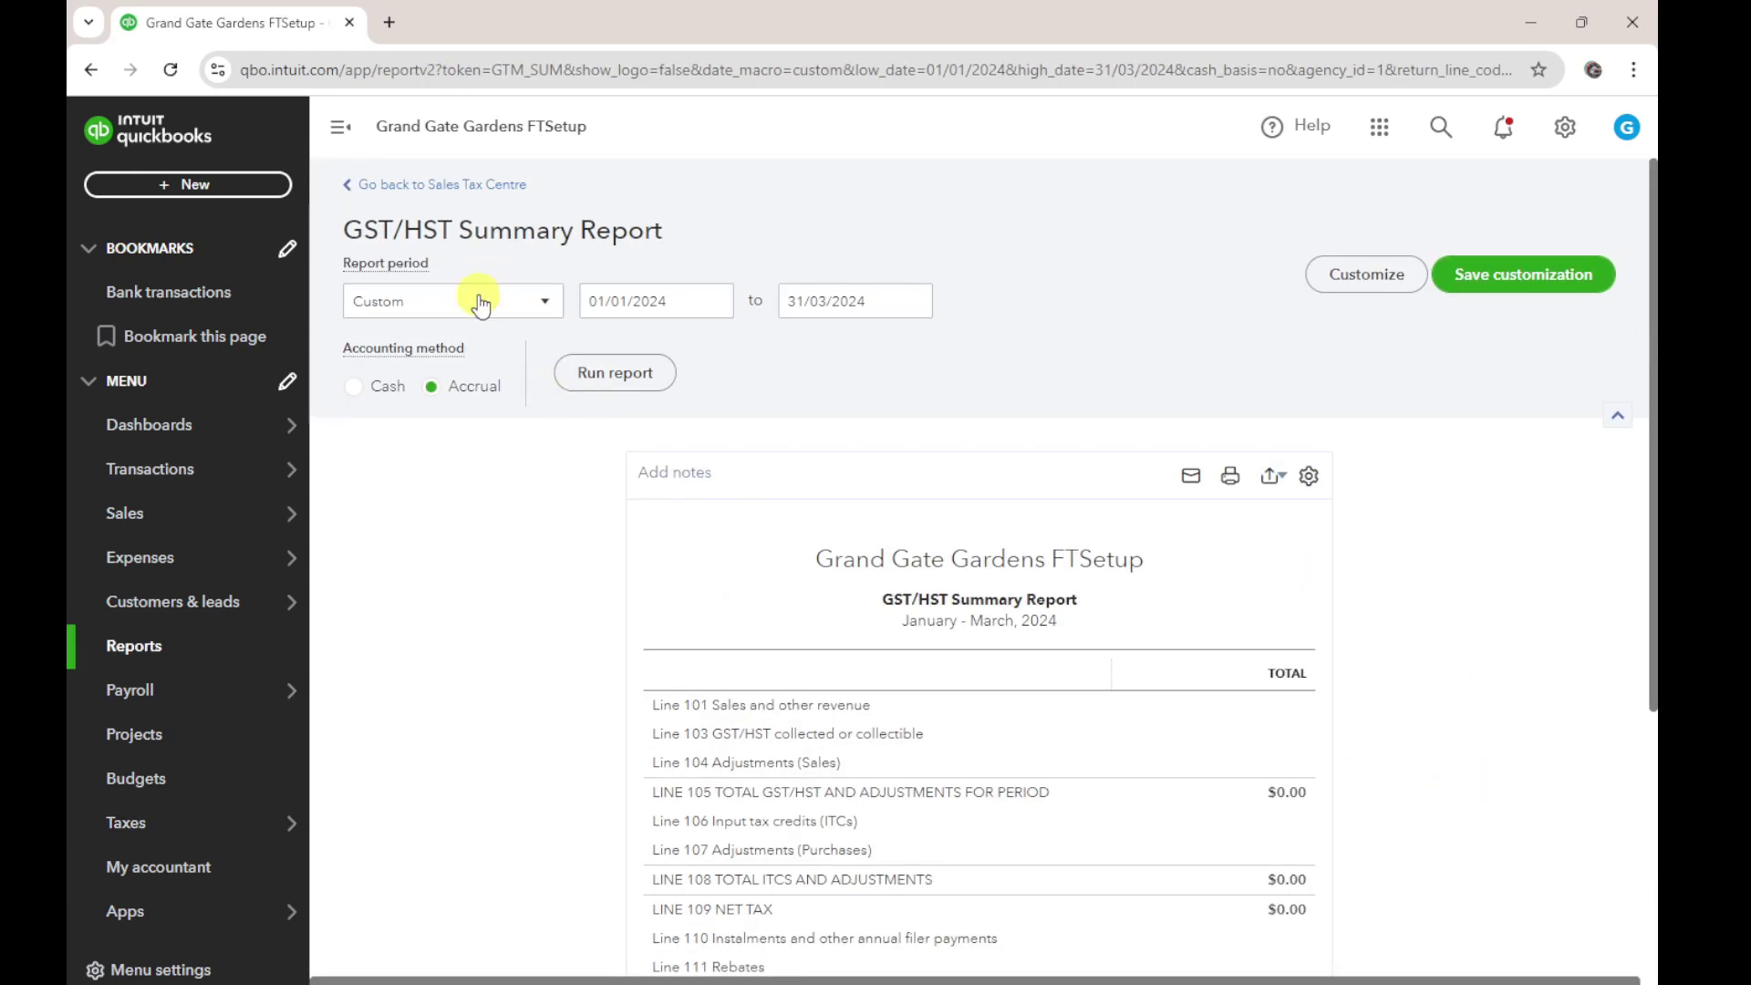
left_click(473, 343)
left_click(629, 374)
scroll(1523, 539, "down", 3)
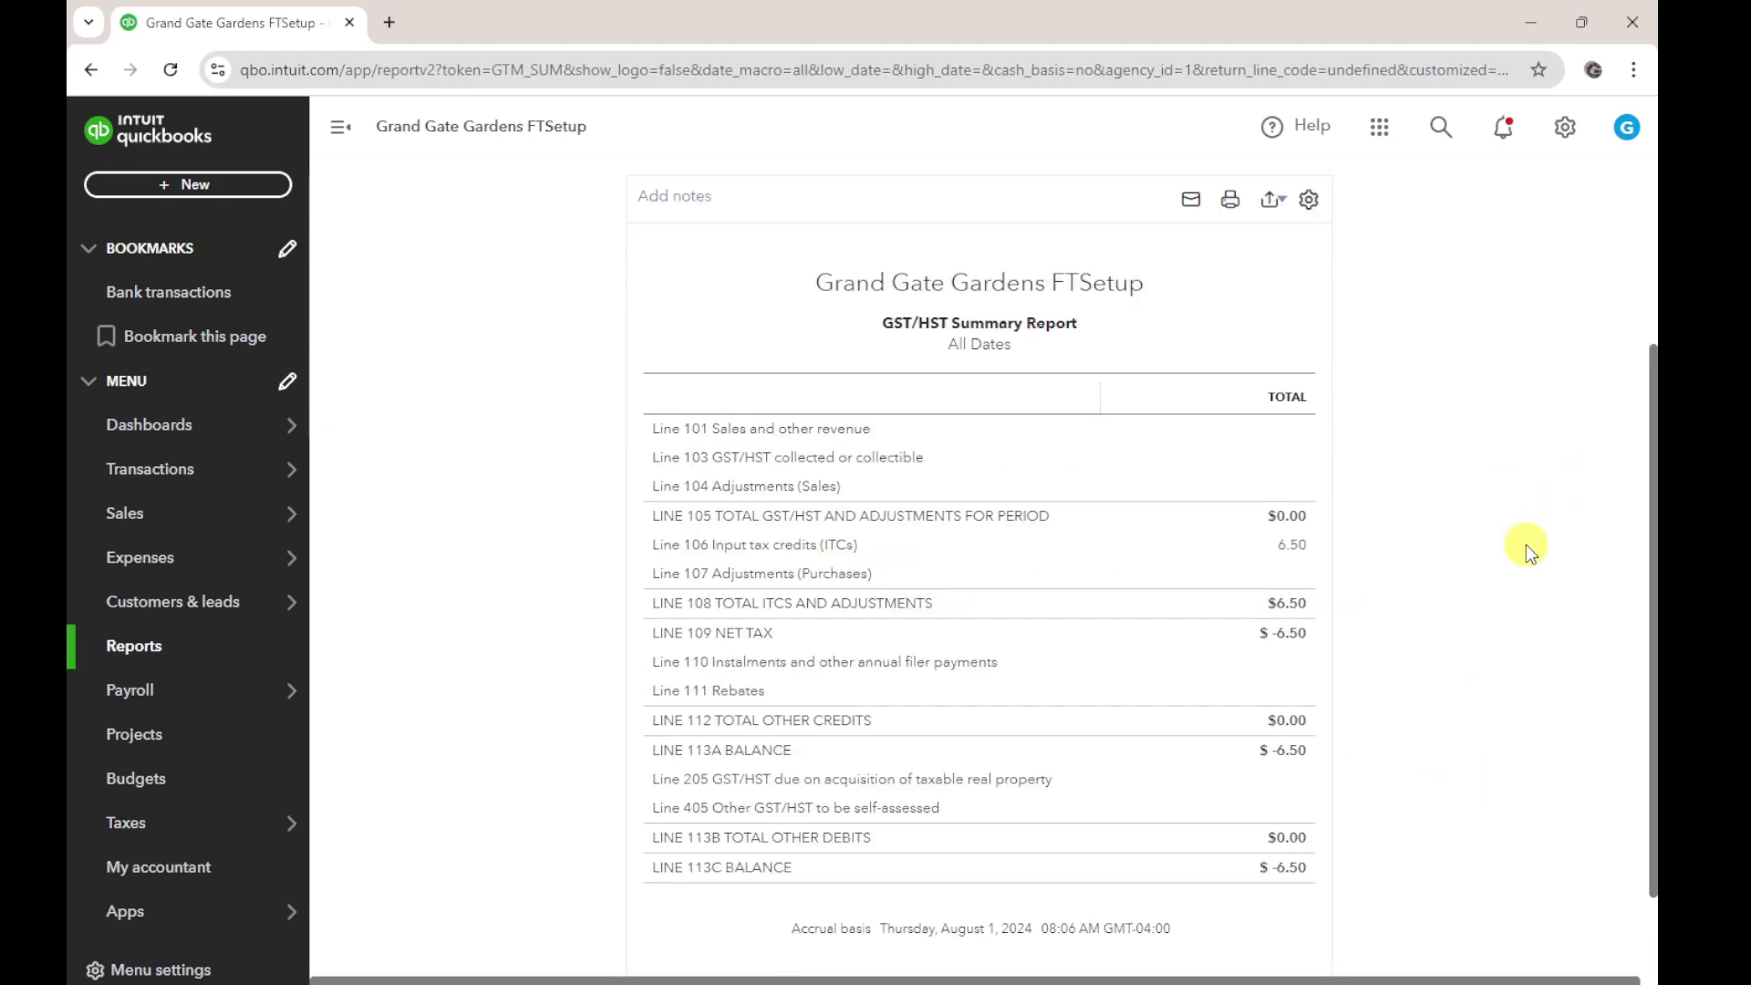
left_click(1294, 553)
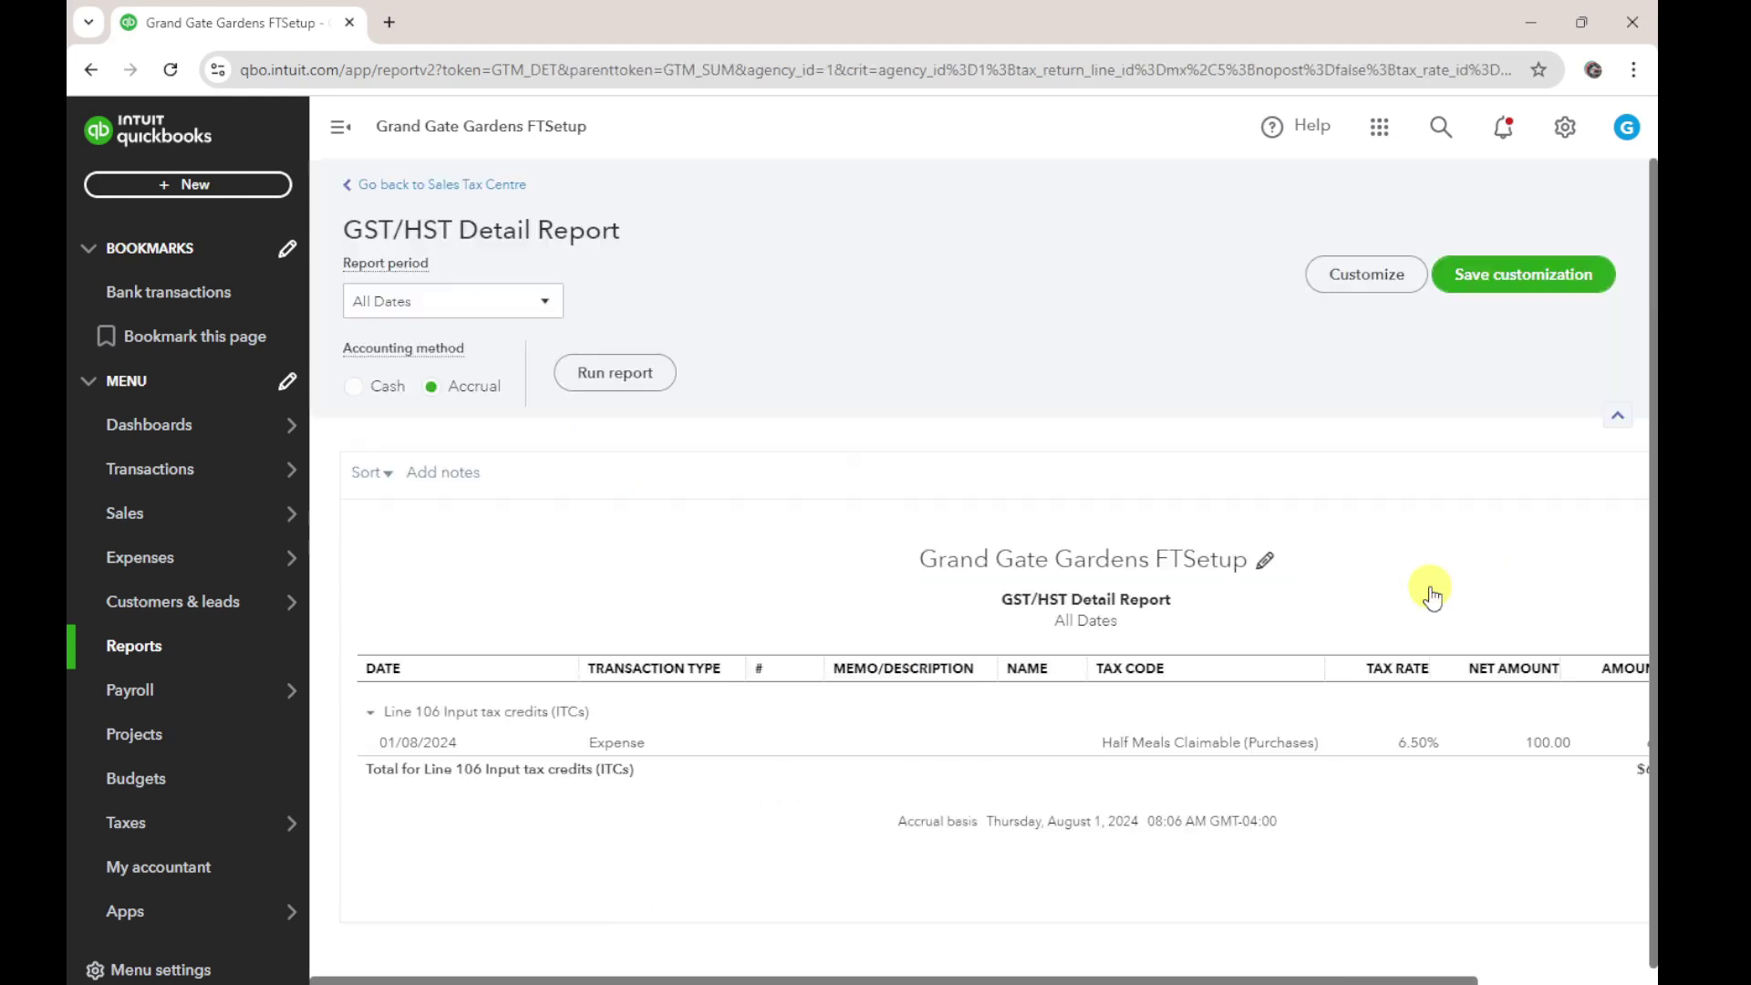
Examine the tax rate, net amount, amount and balance of the Line 106 expense in the GST/HST Detail Report.
left_click_drag(1302, 979, 1514, 974)
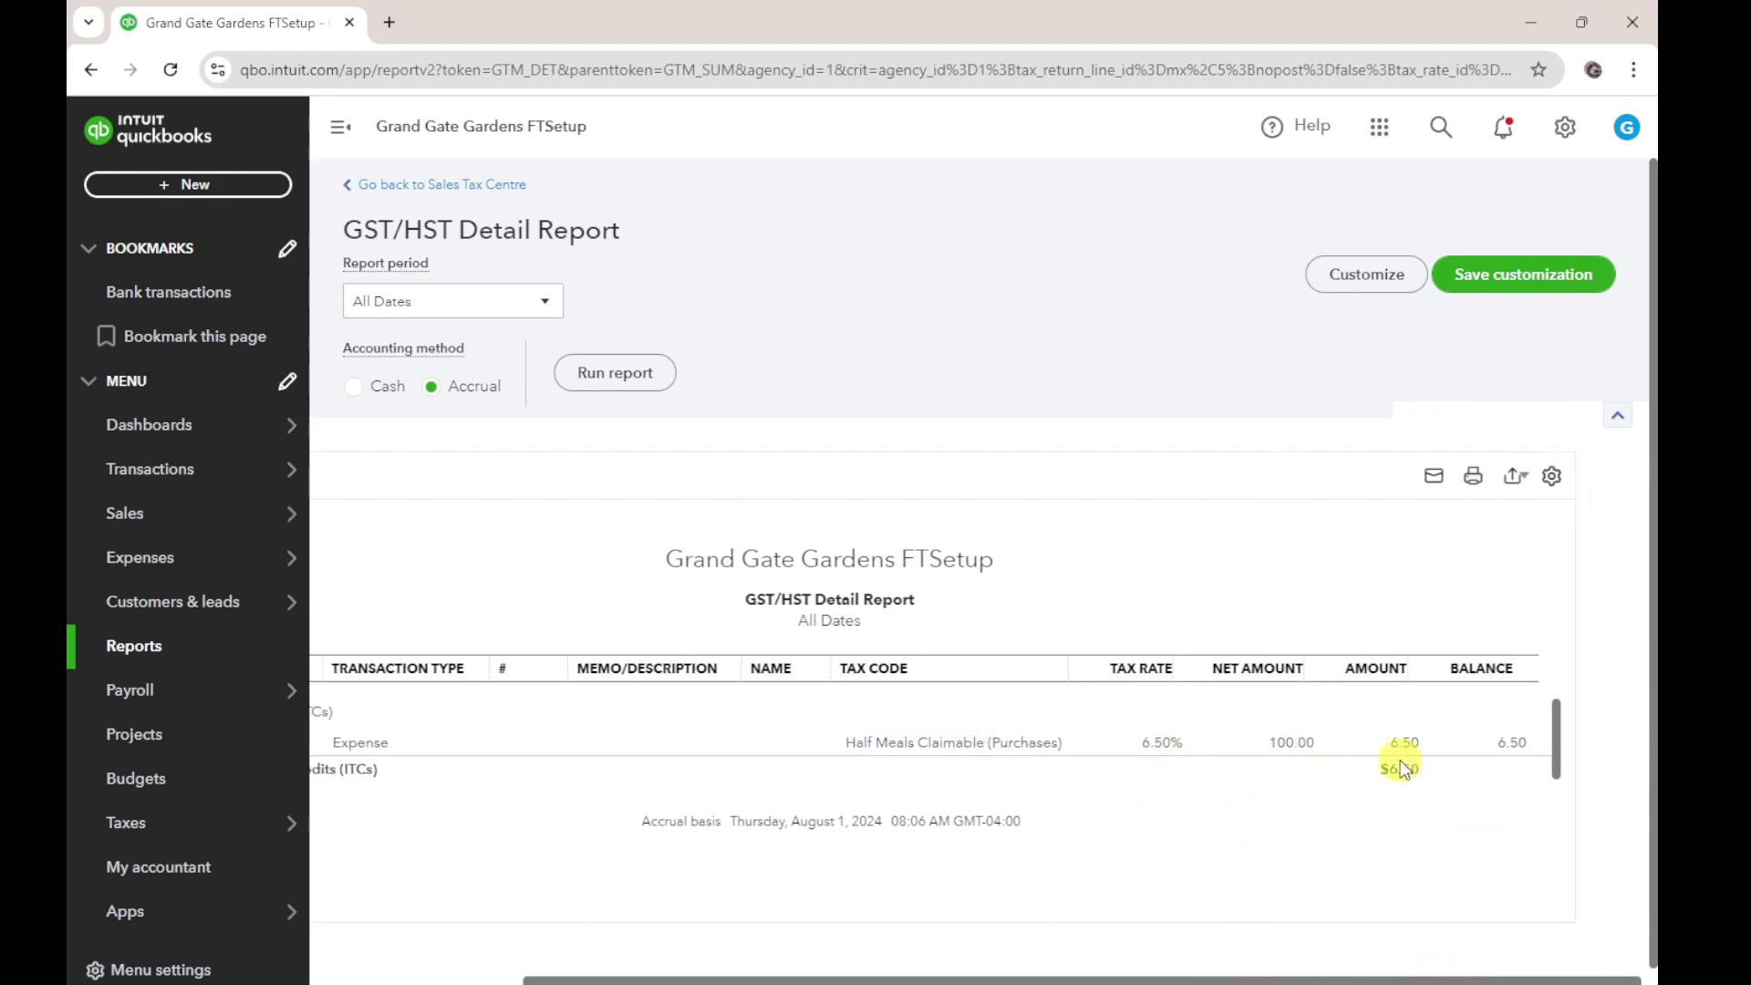
left_click_drag(1220, 978, 949, 968)
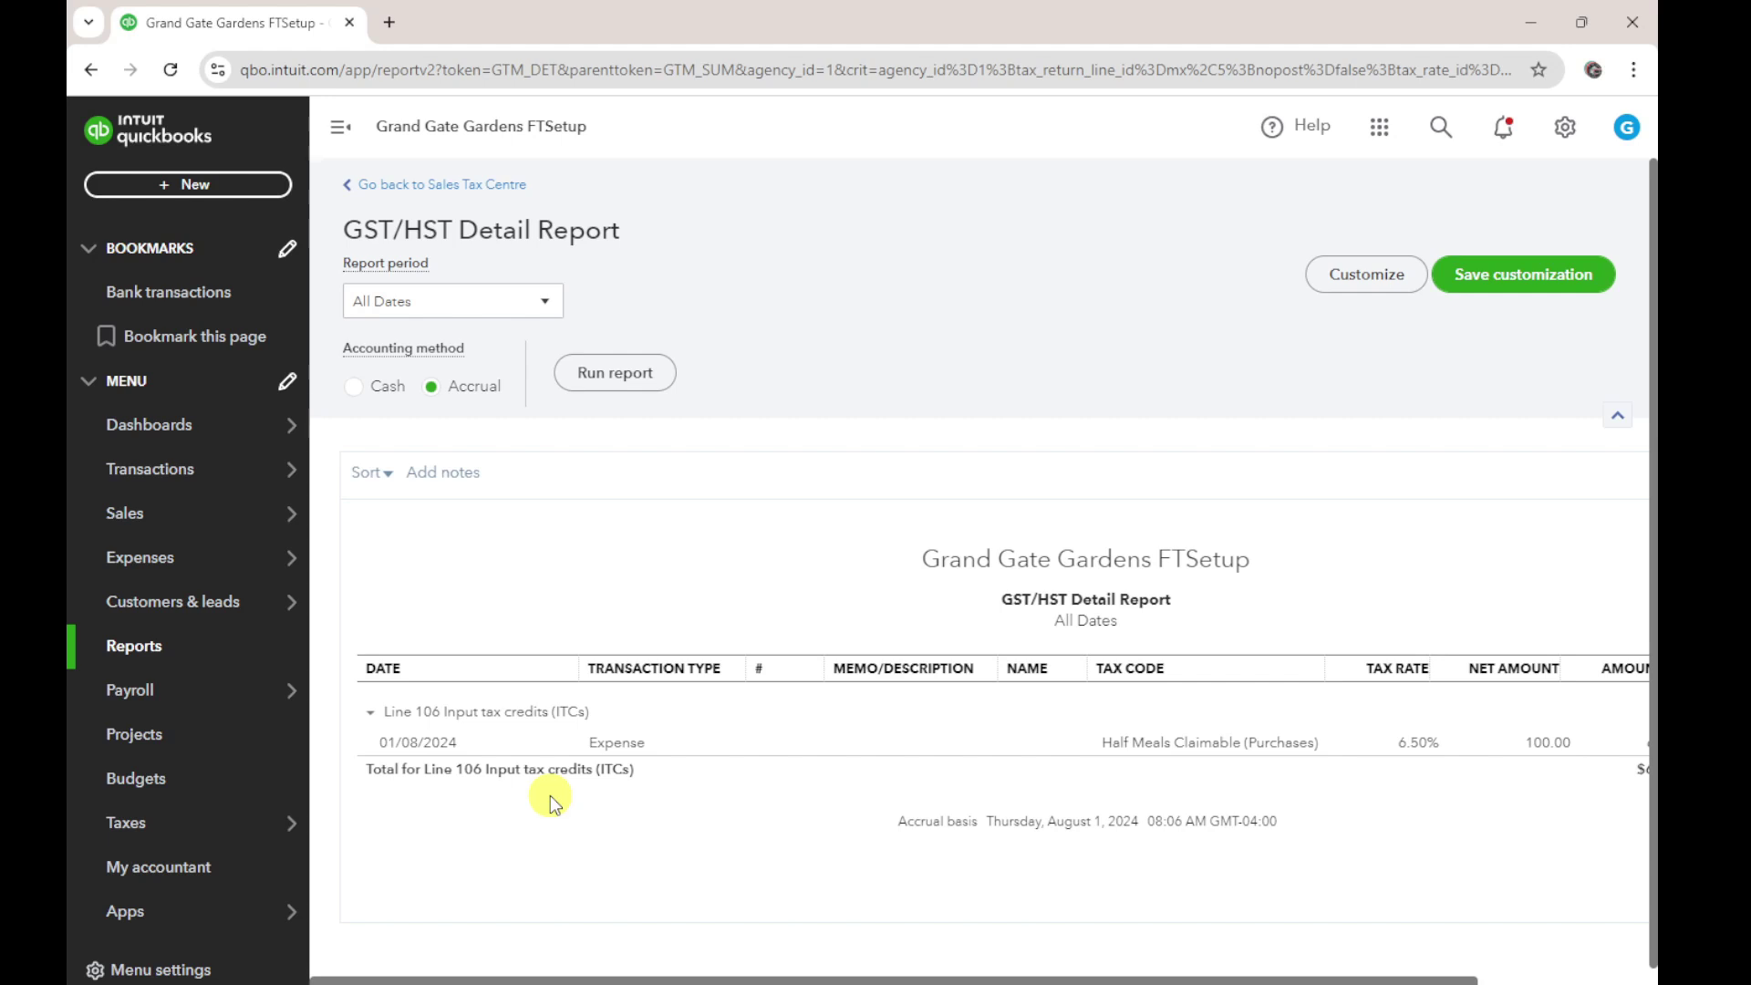
Consult the file setup checklist in Adobe Acrobat and open the Advanced account settings in QuickBooks Online.
key("alt+Tab")
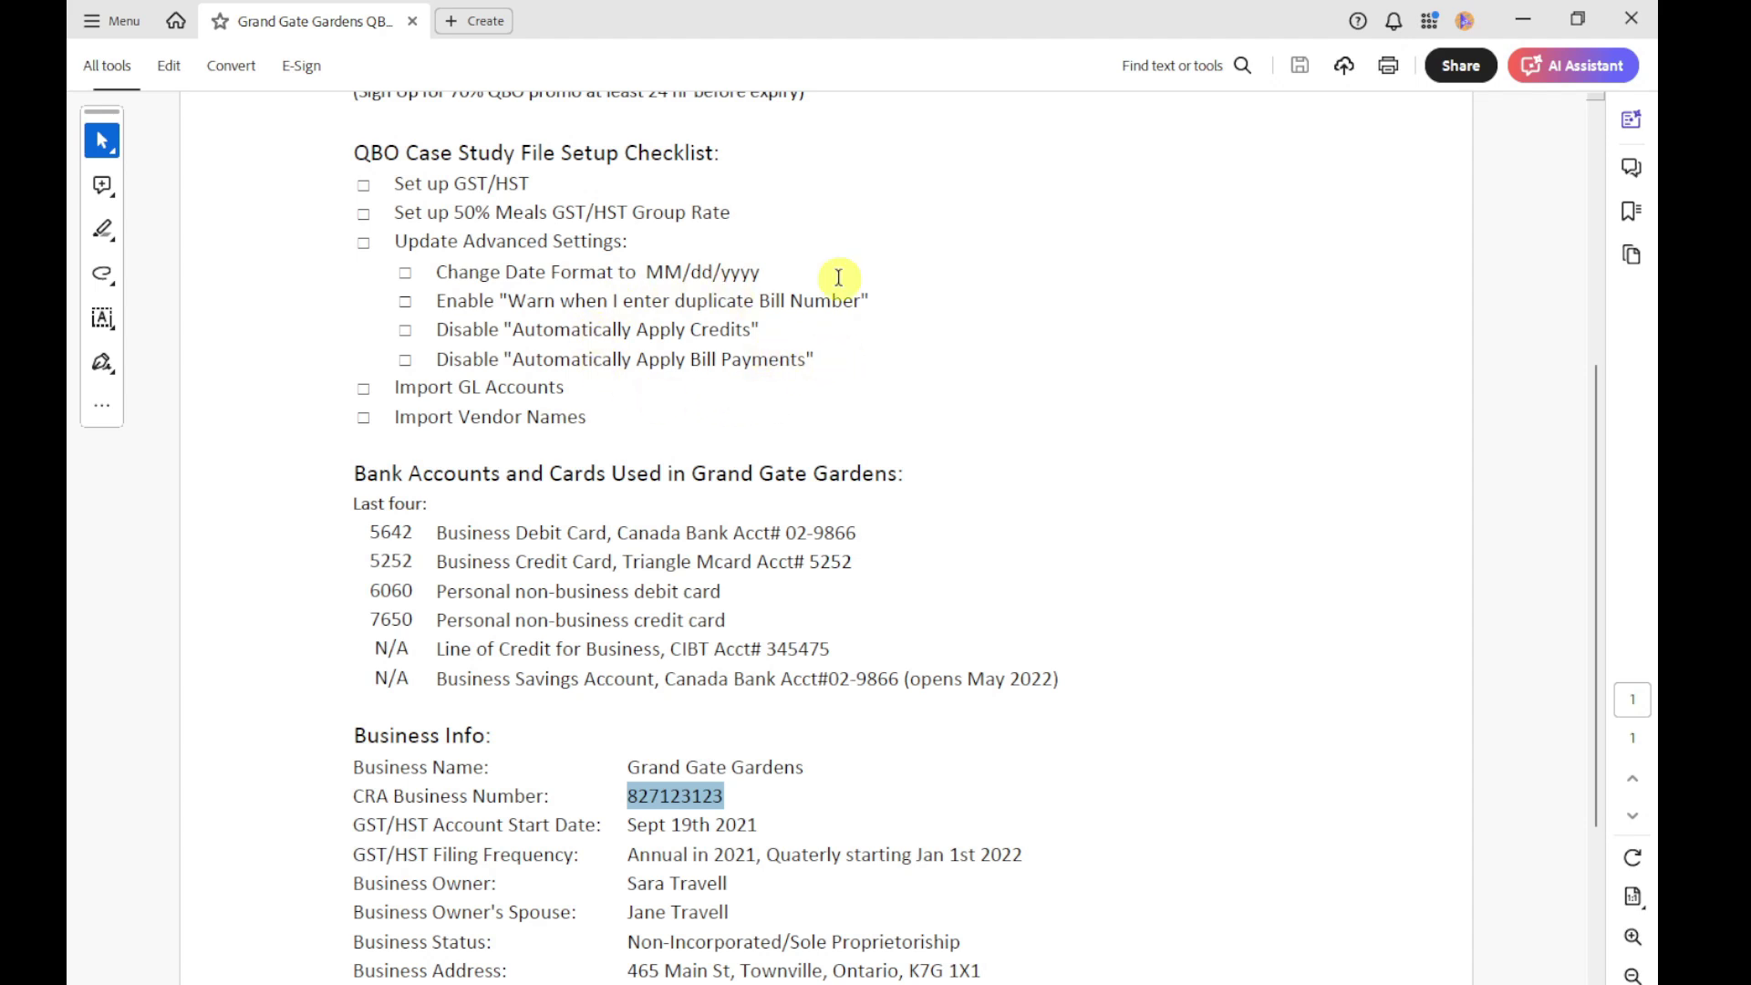
left_click_drag(826, 24, 830, 0)
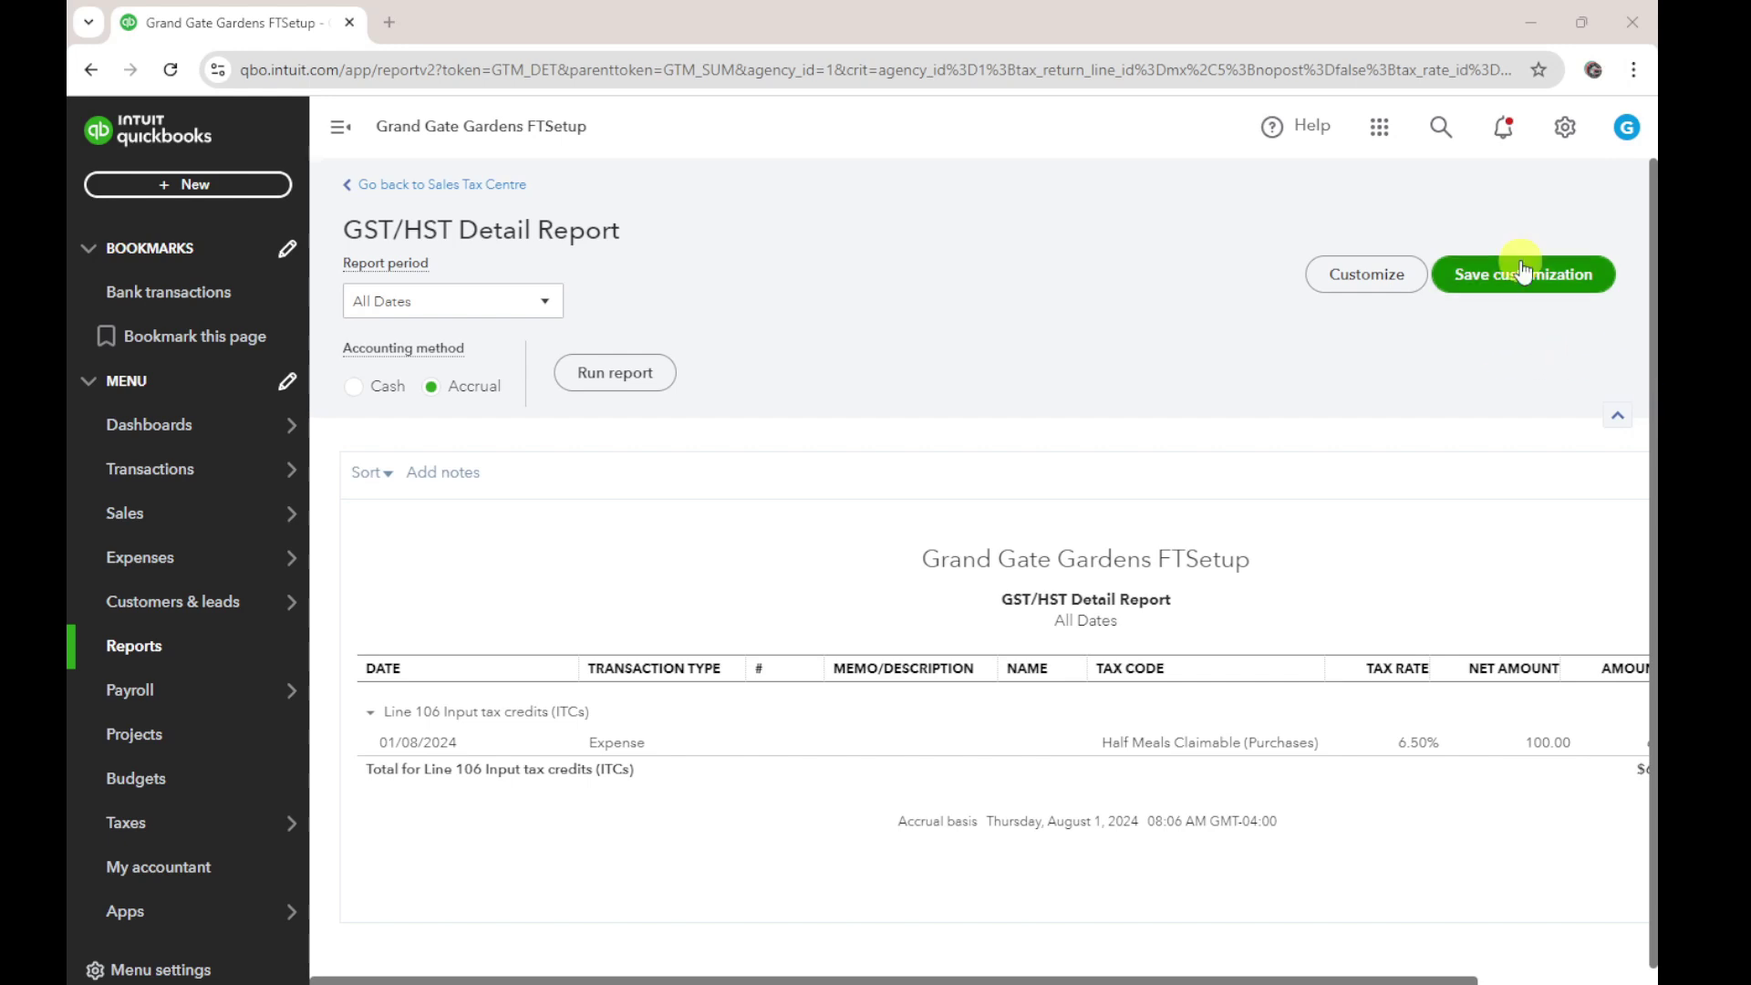
left_click(1565, 127)
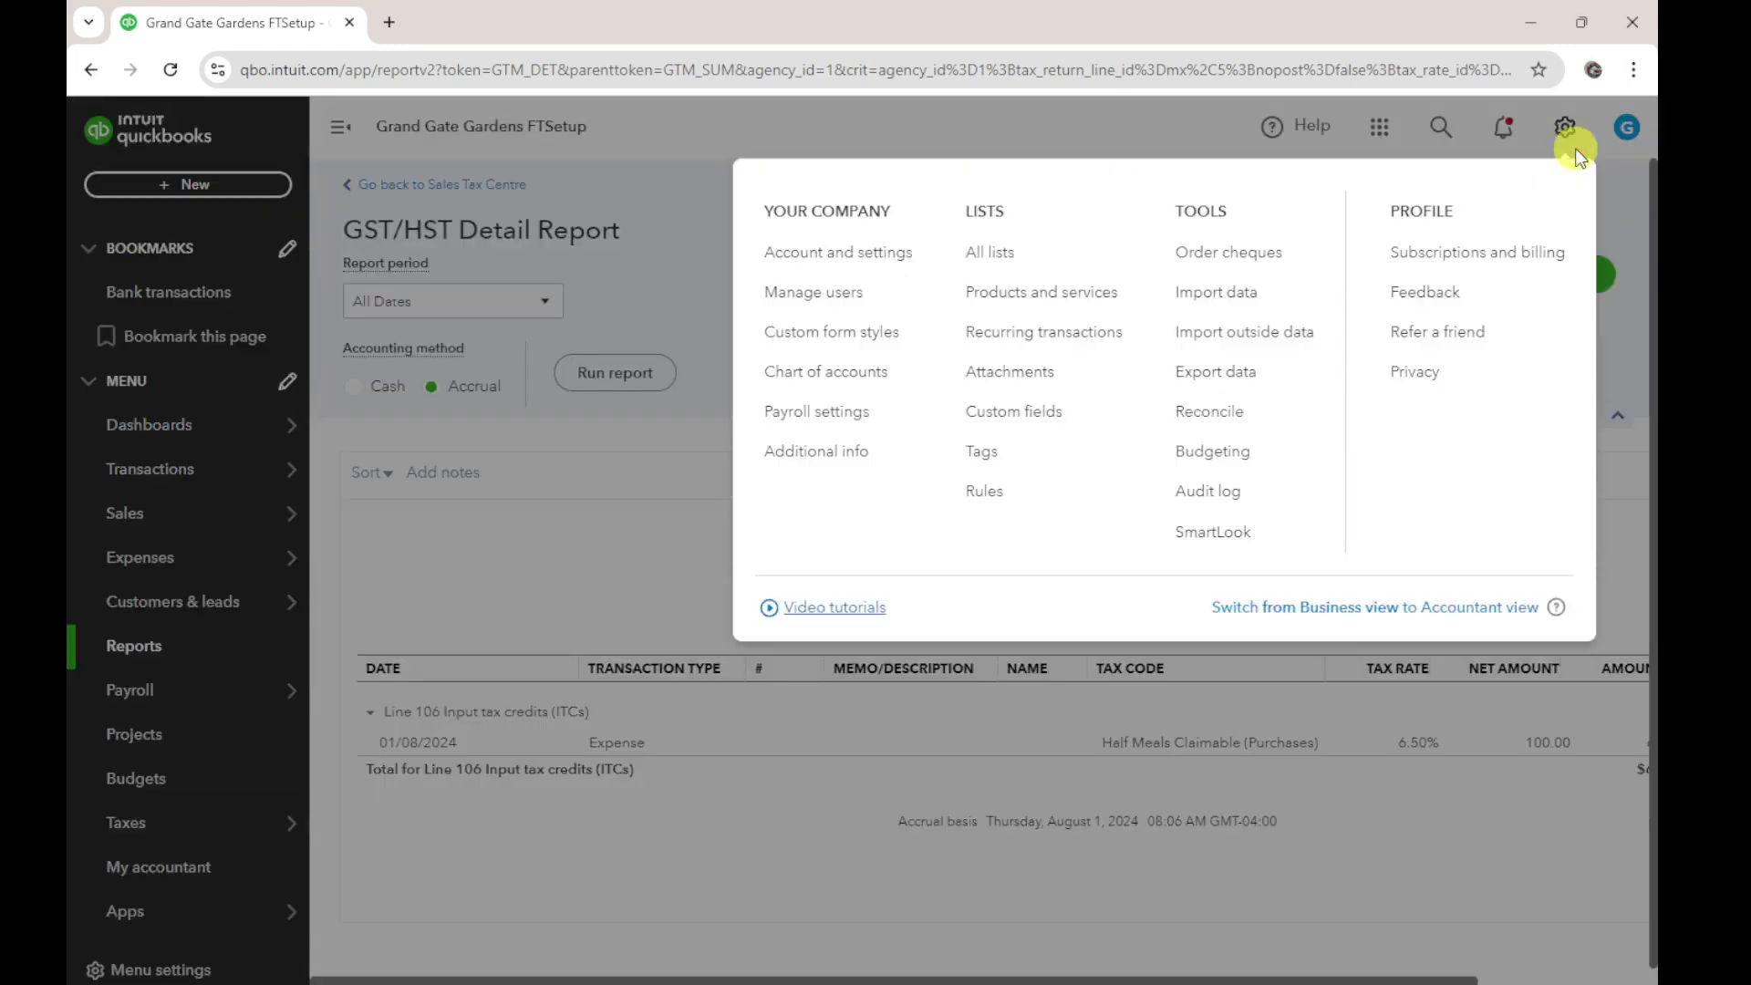
left_click(867, 254)
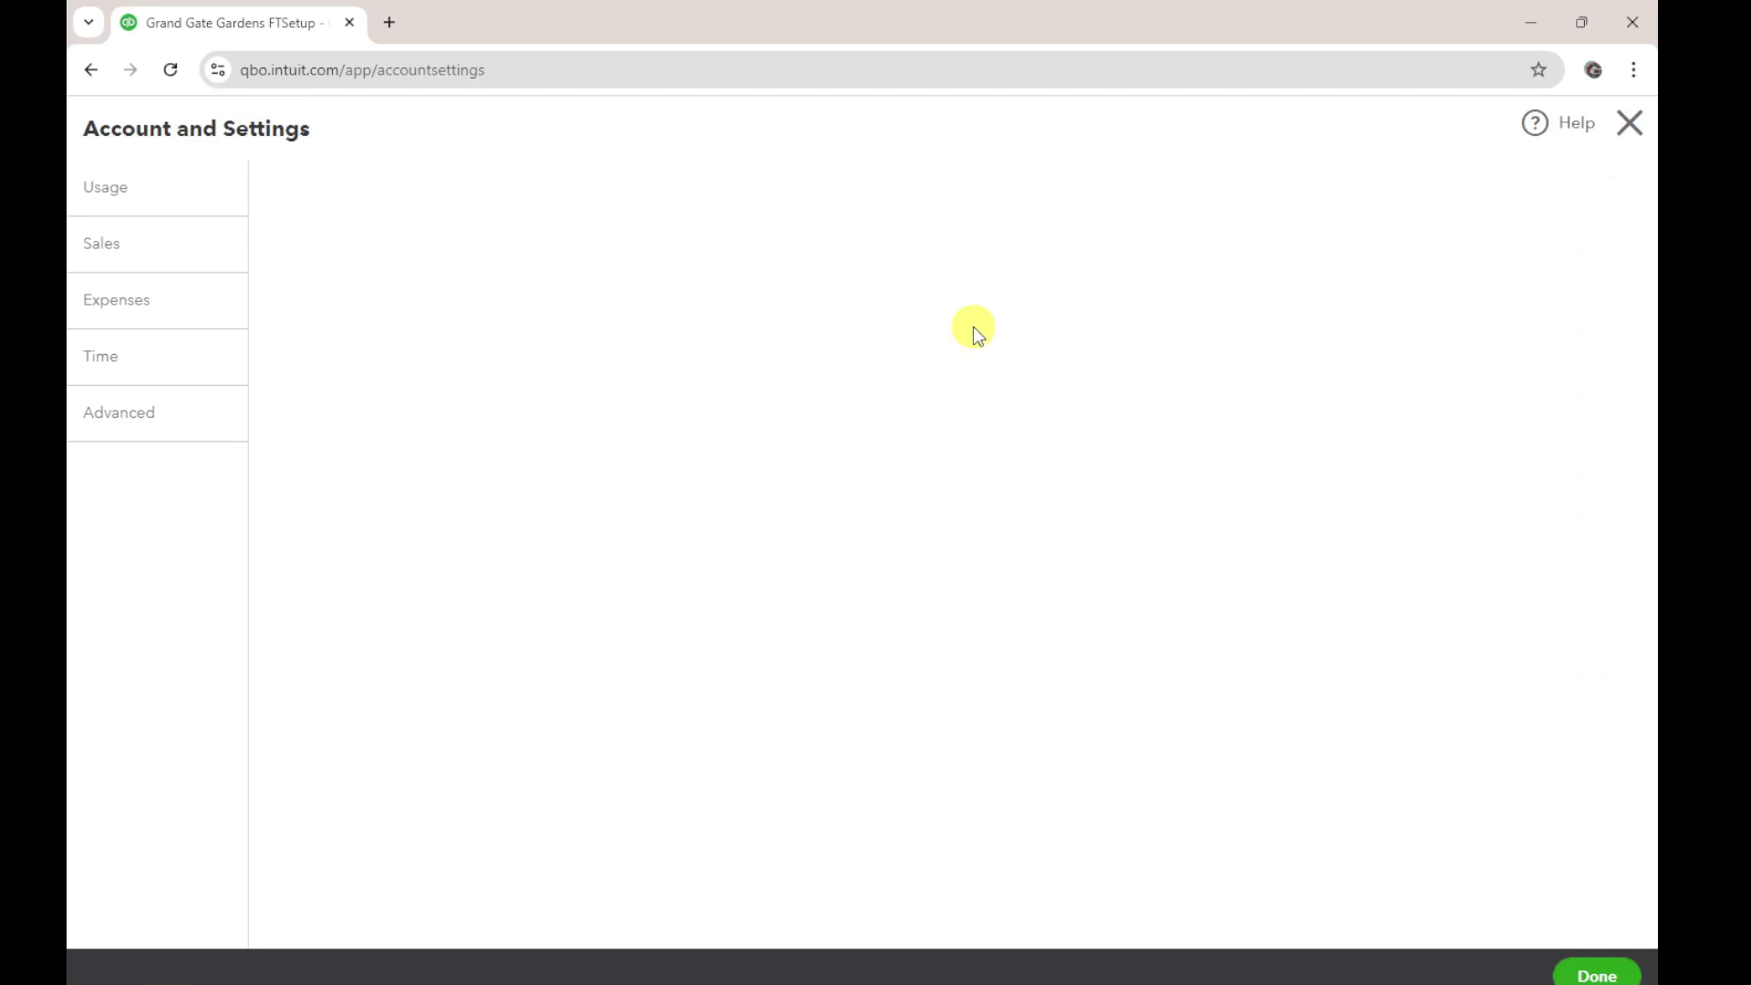
left_click(130, 539)
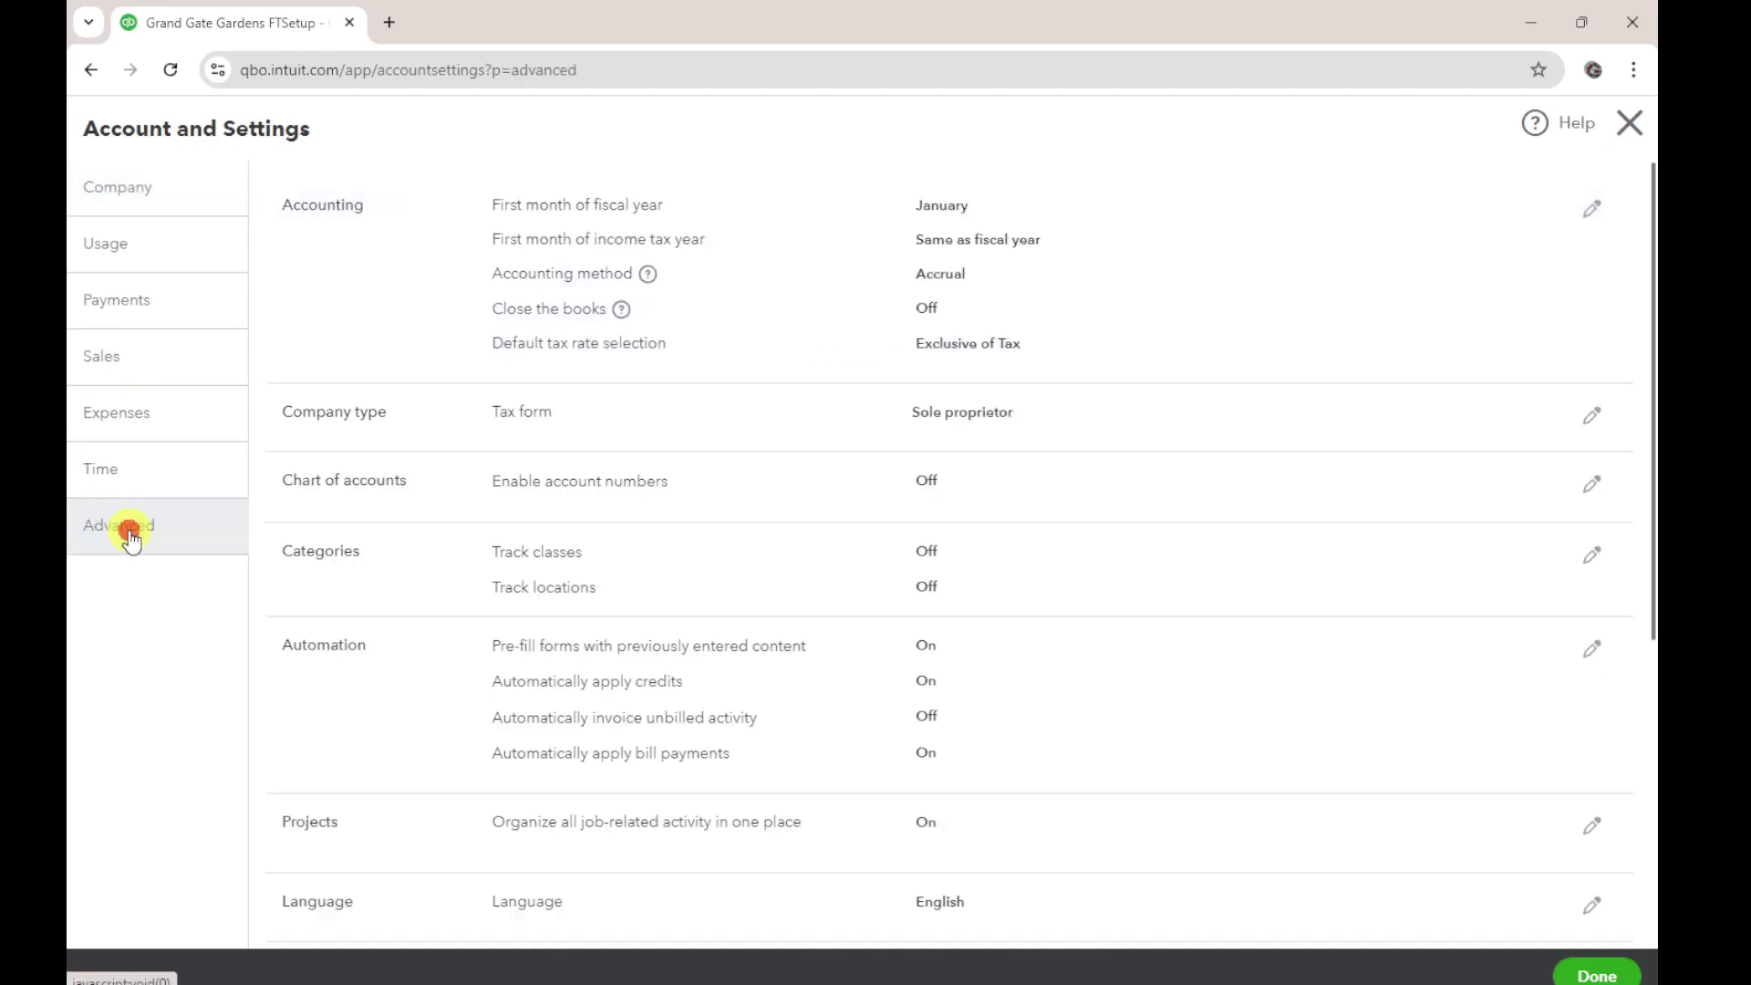
Set the date format to mm/dd/yyyy, enable the duplicate supplier bill number warning, and save these preferences.
scroll(876, 427, "down", 3)
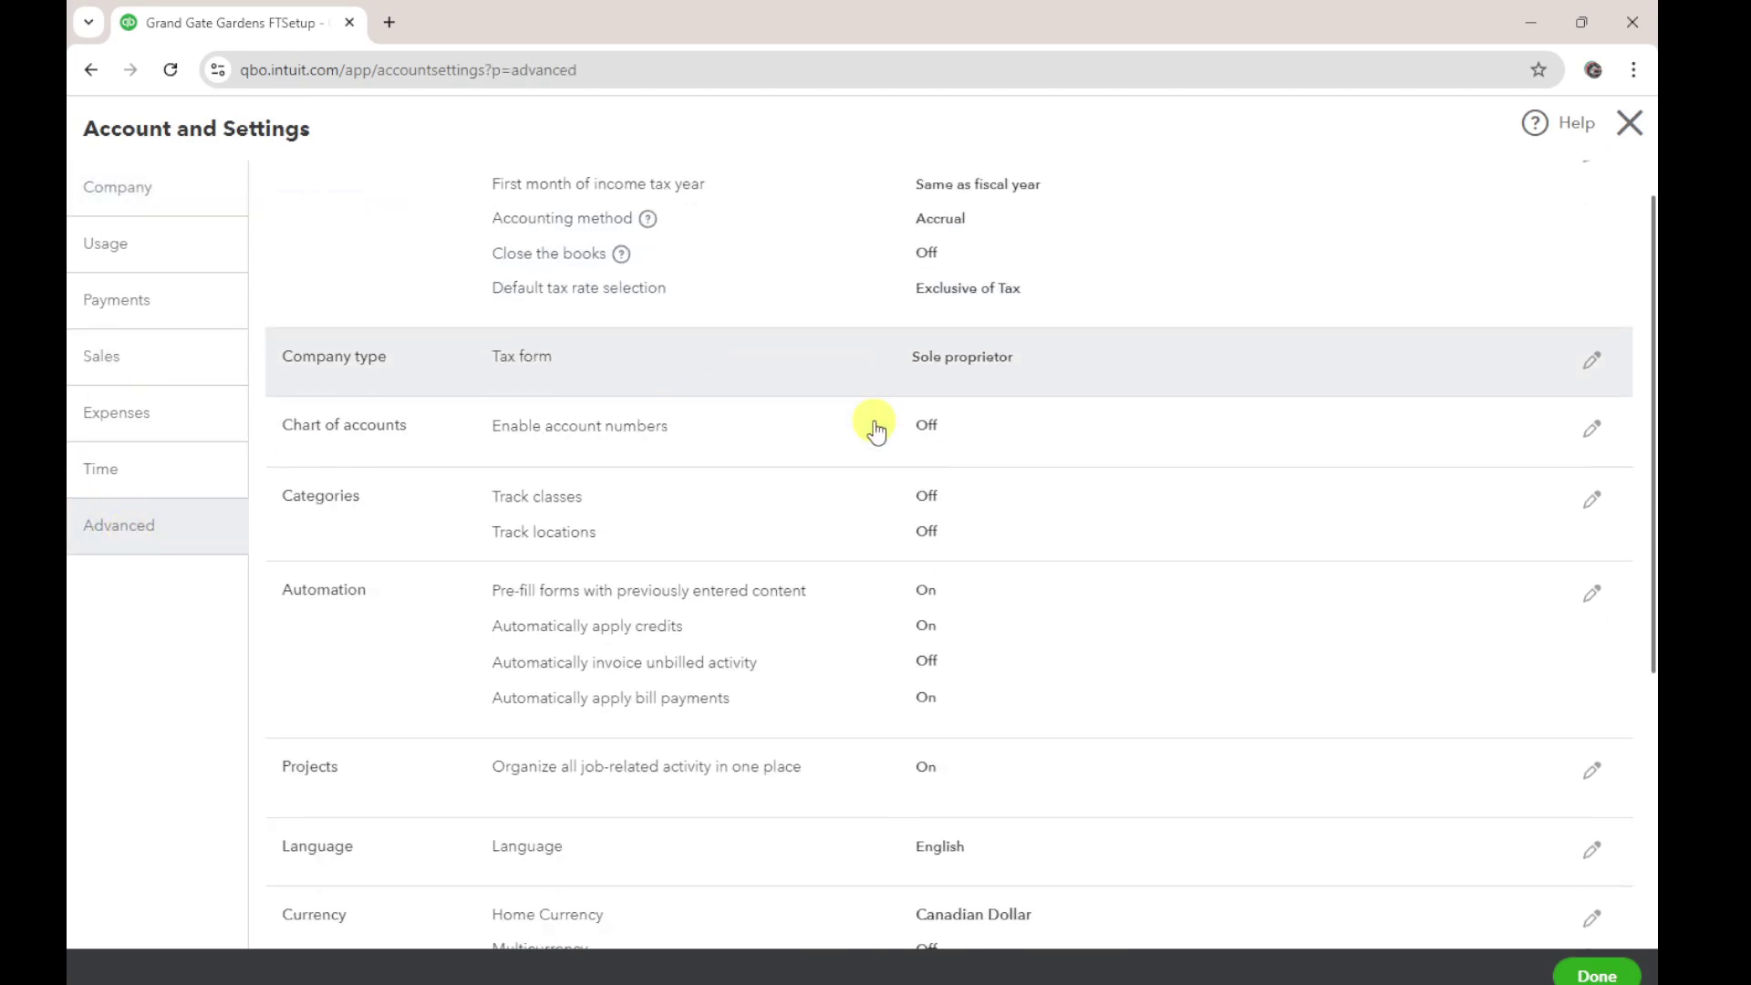
scroll(870, 573, "down", 3)
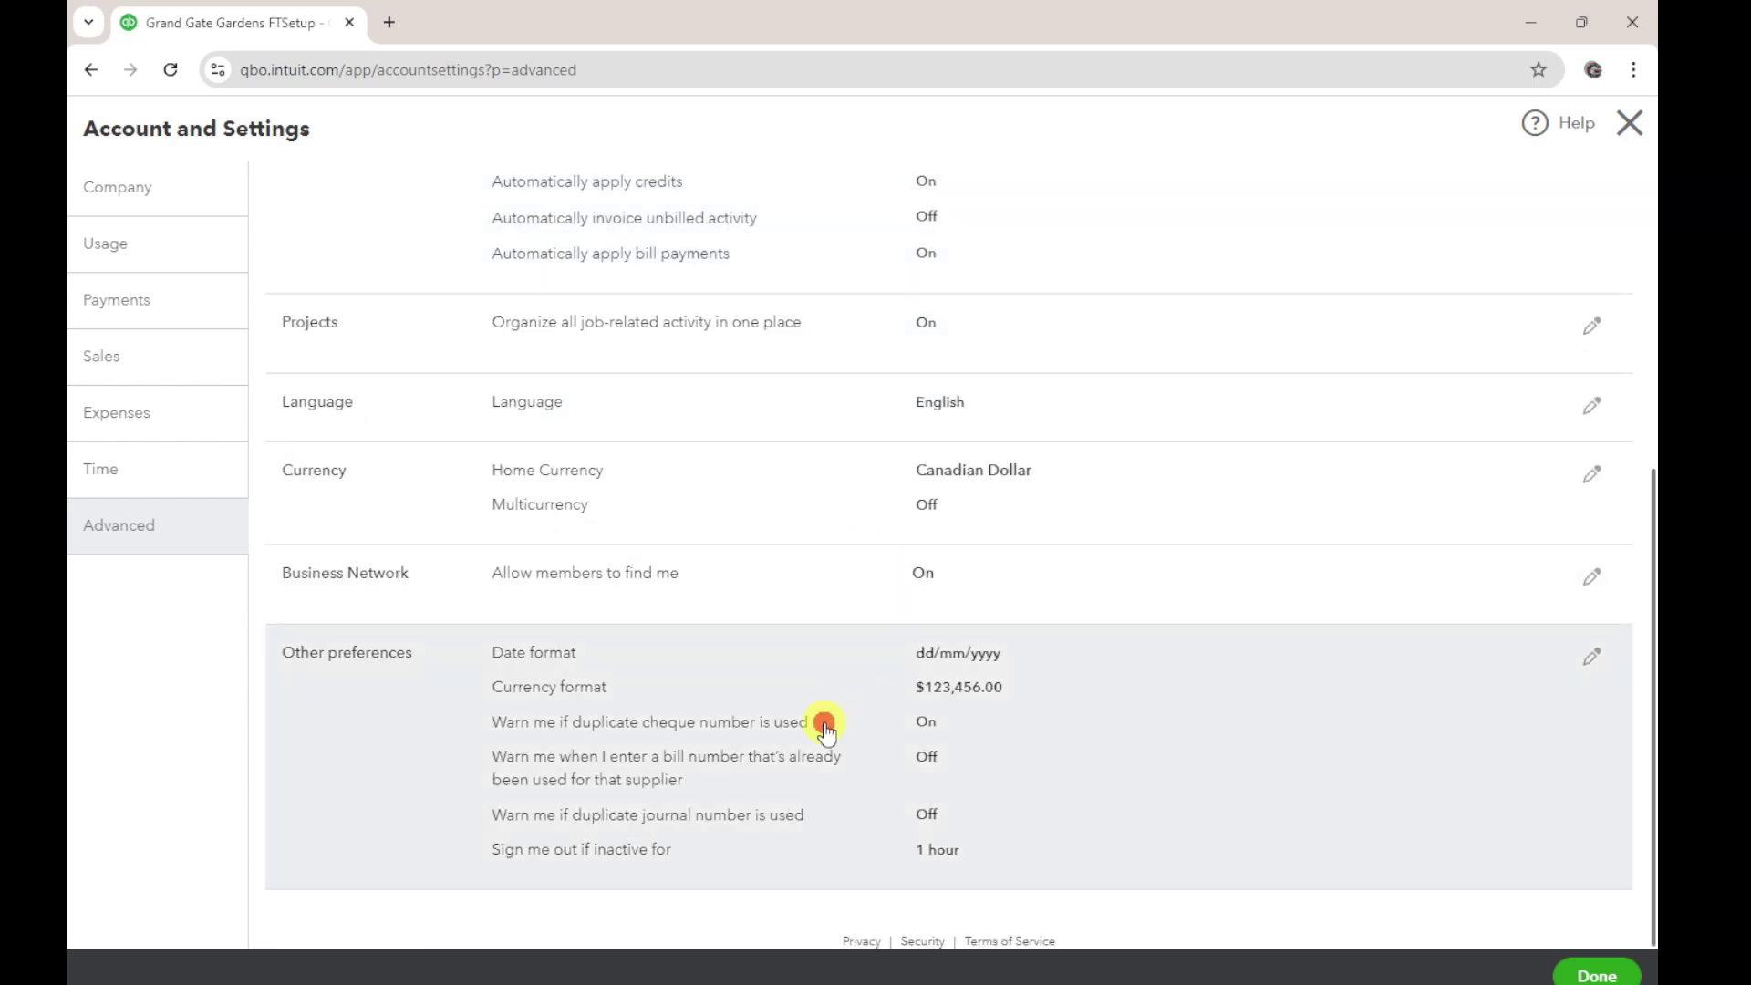
left_click(825, 723)
left_click(978, 662)
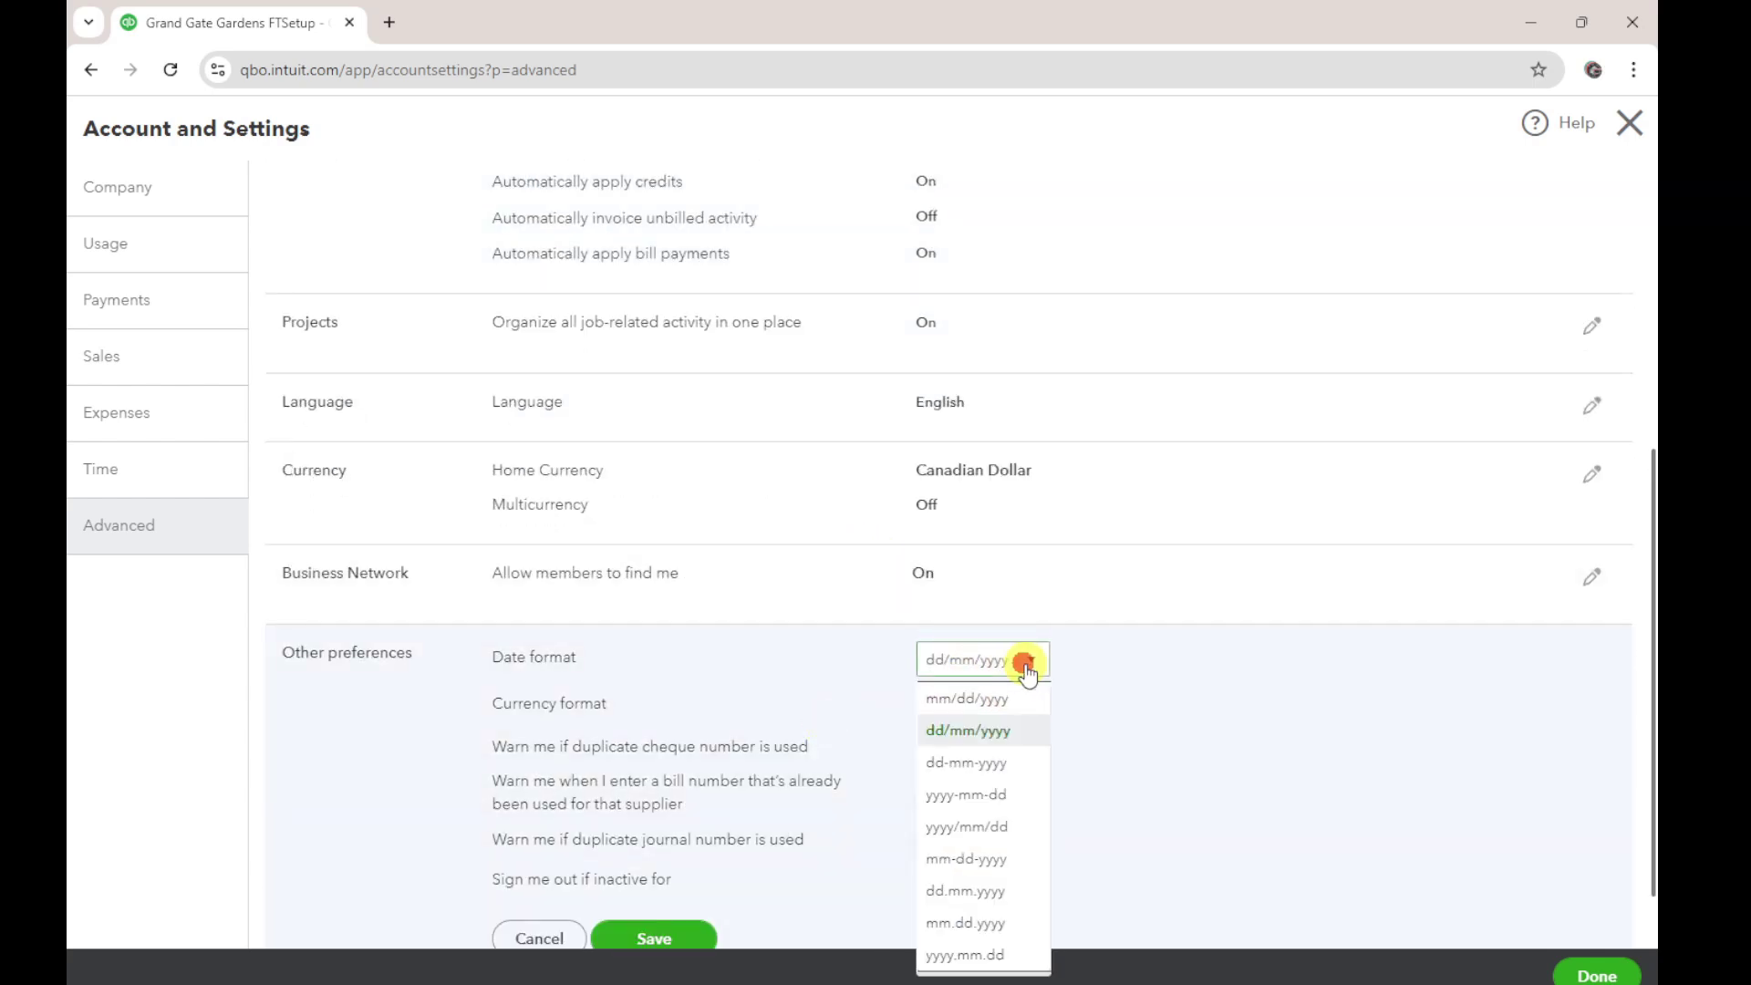
left_click(984, 701)
scroll(778, 828, "down", 1)
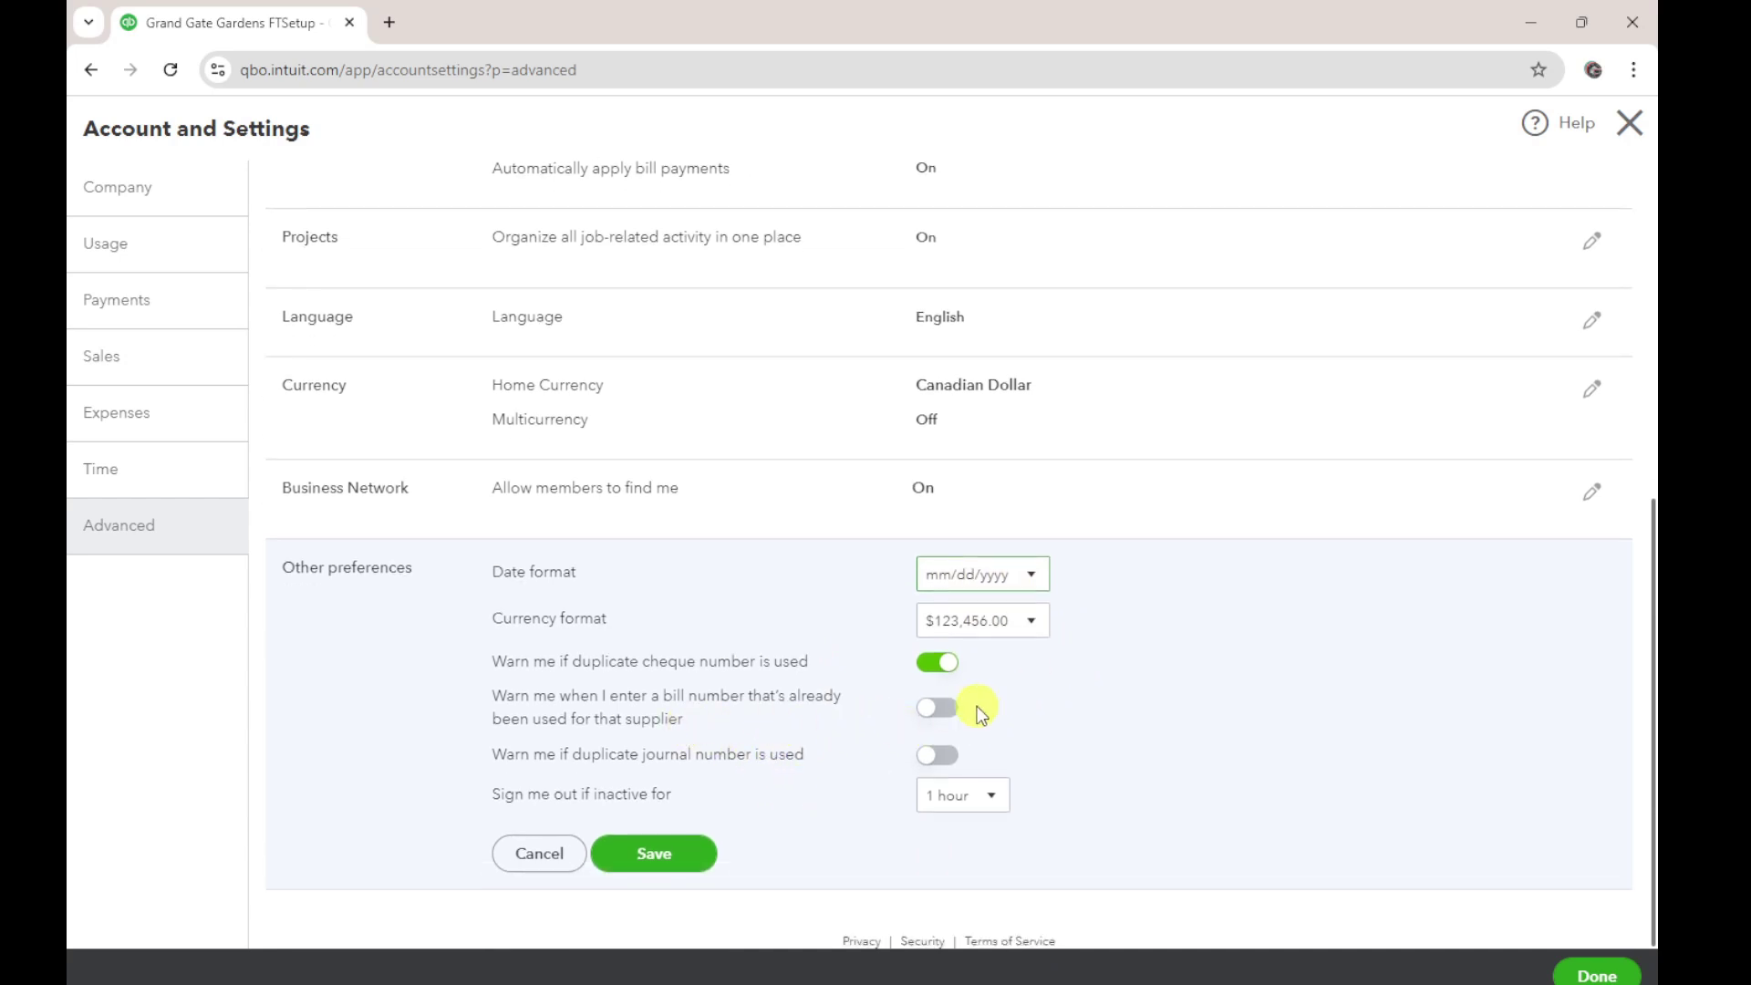
left_click(950, 715)
left_click(658, 852)
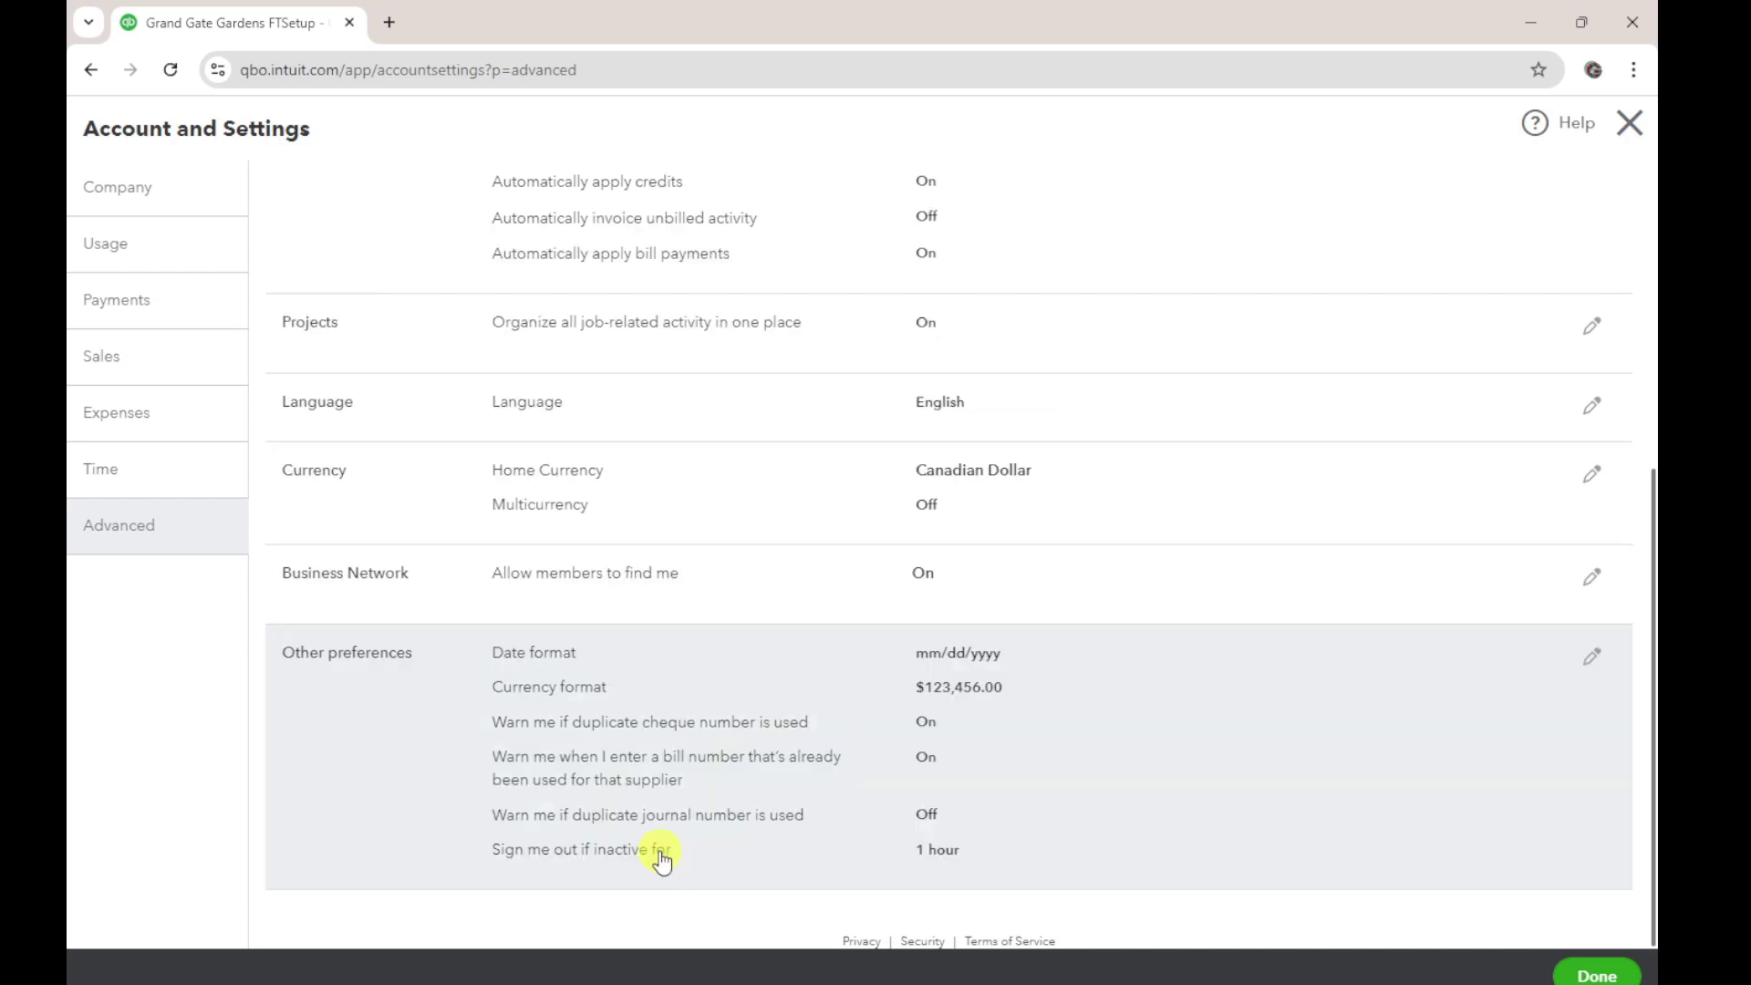
Disable automatically applying credits and bill payments under Automation, save, and close the account settings.
scroll(764, 695, "up", 4)
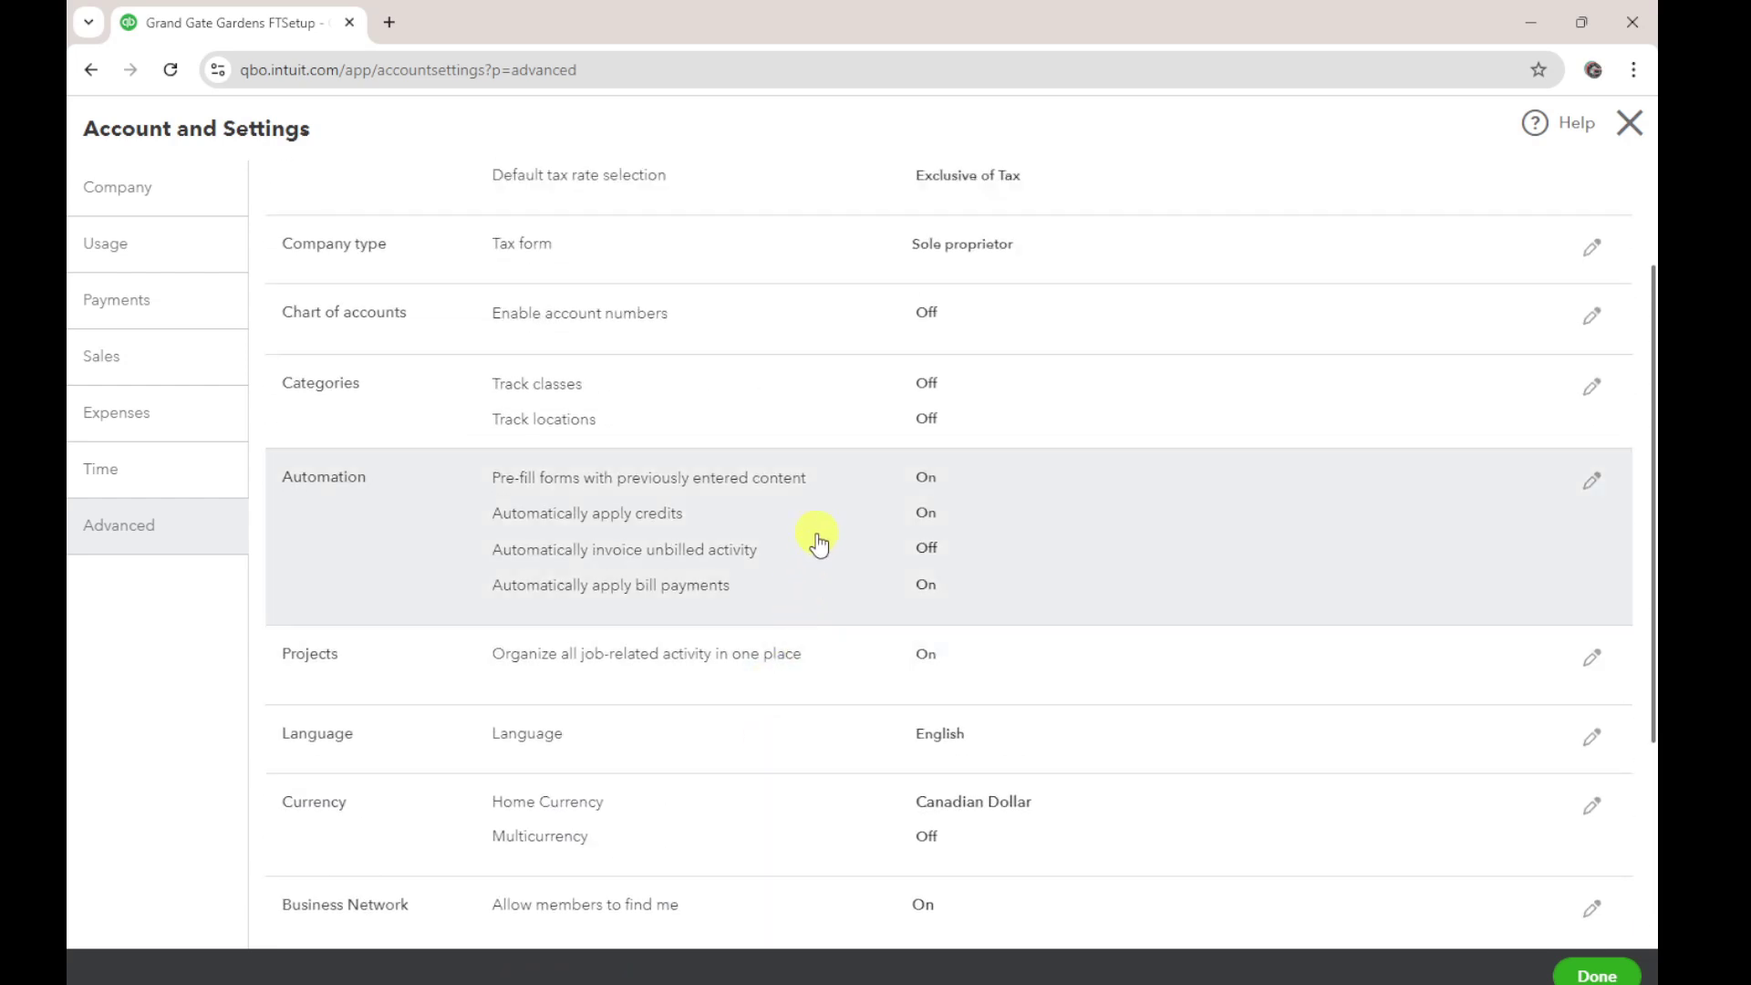
left_click(905, 519)
left_click(947, 518)
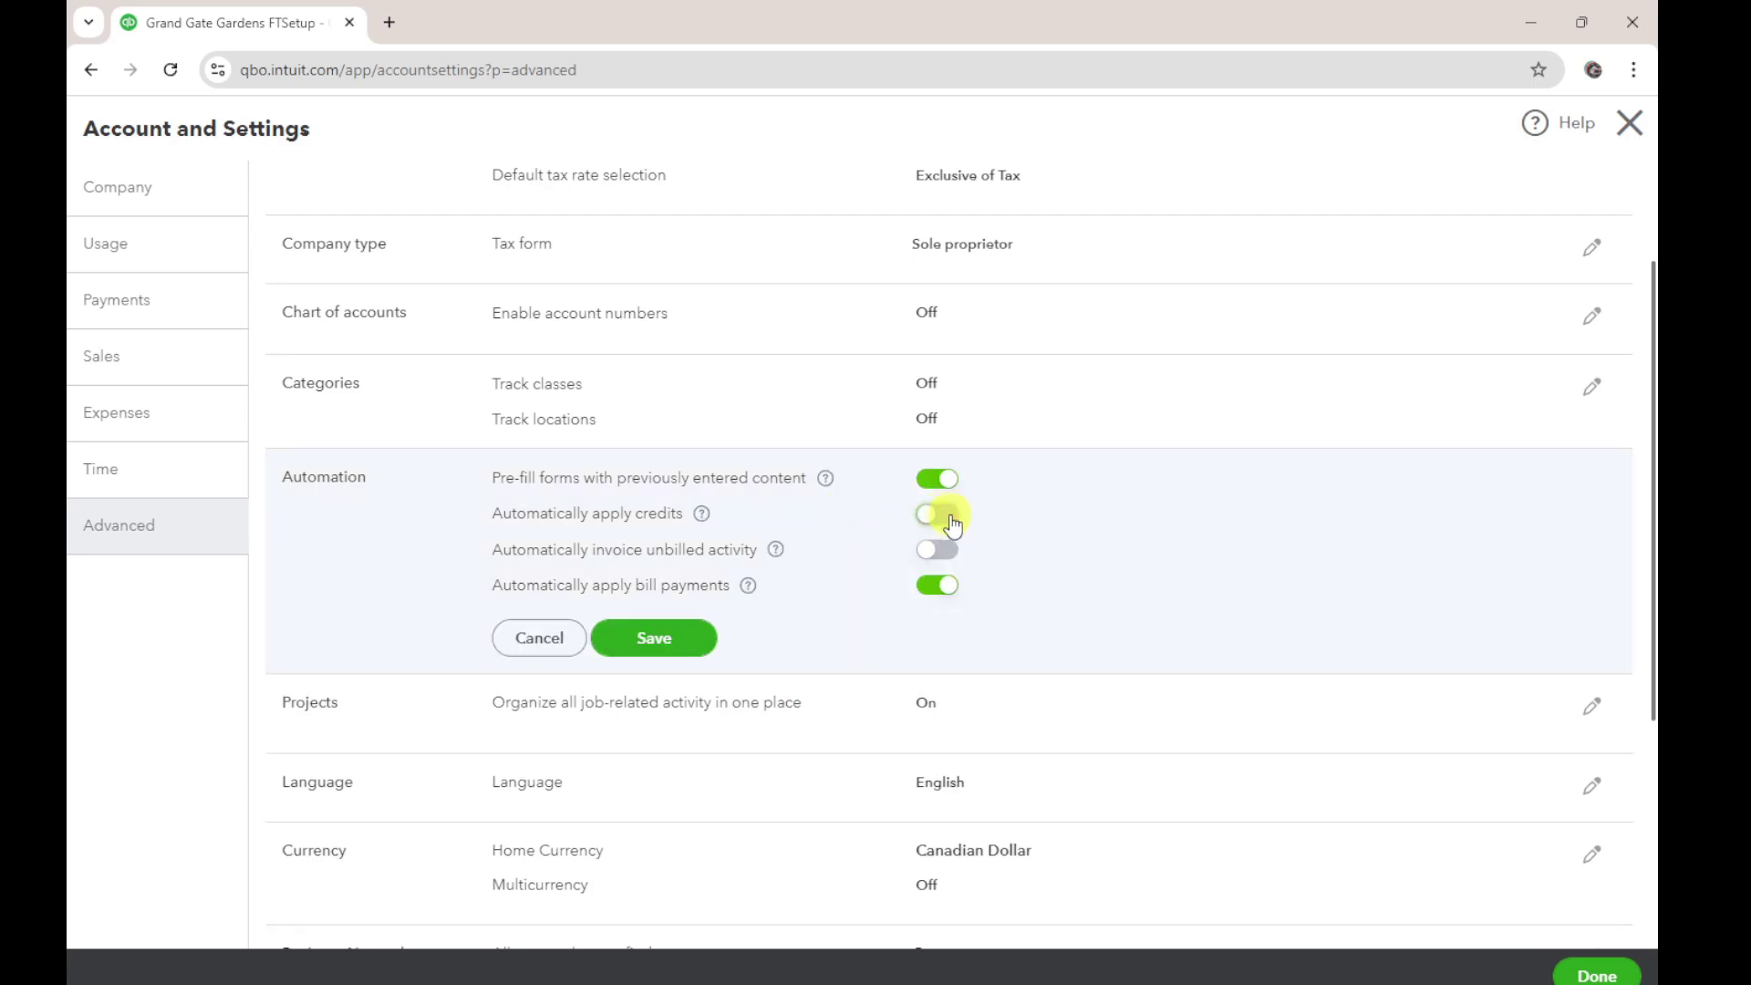
left_click(943, 586)
left_click(703, 638)
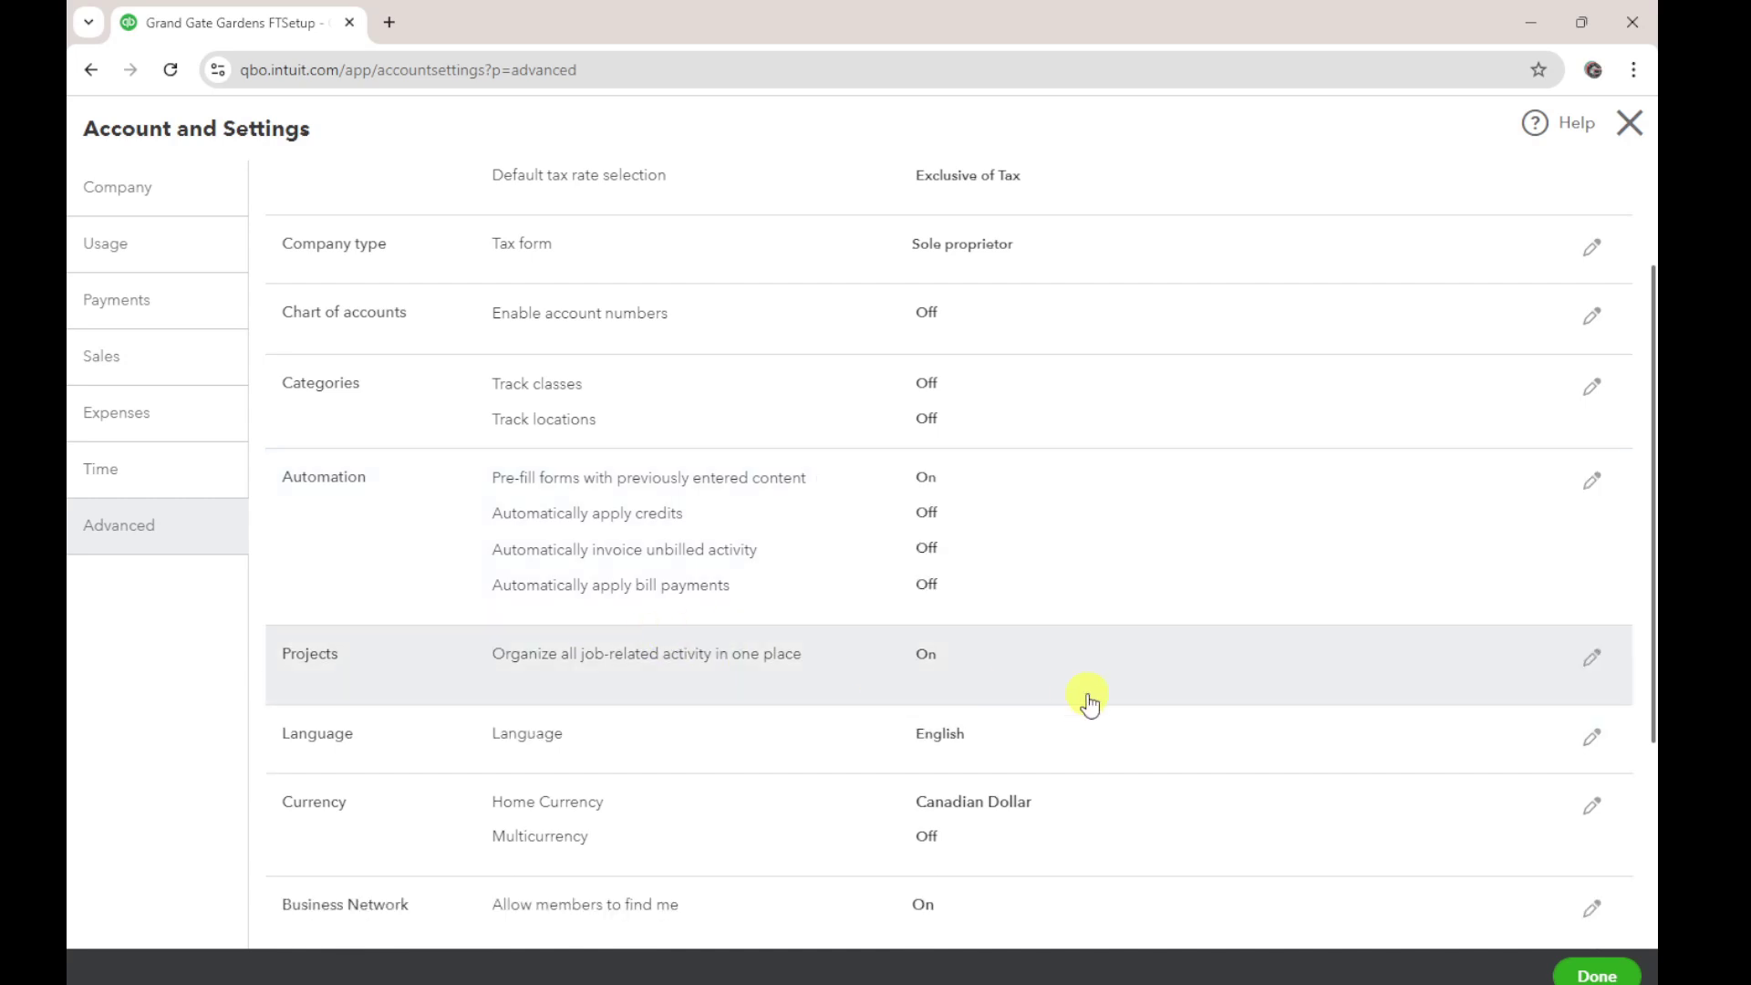
left_click(1594, 974)
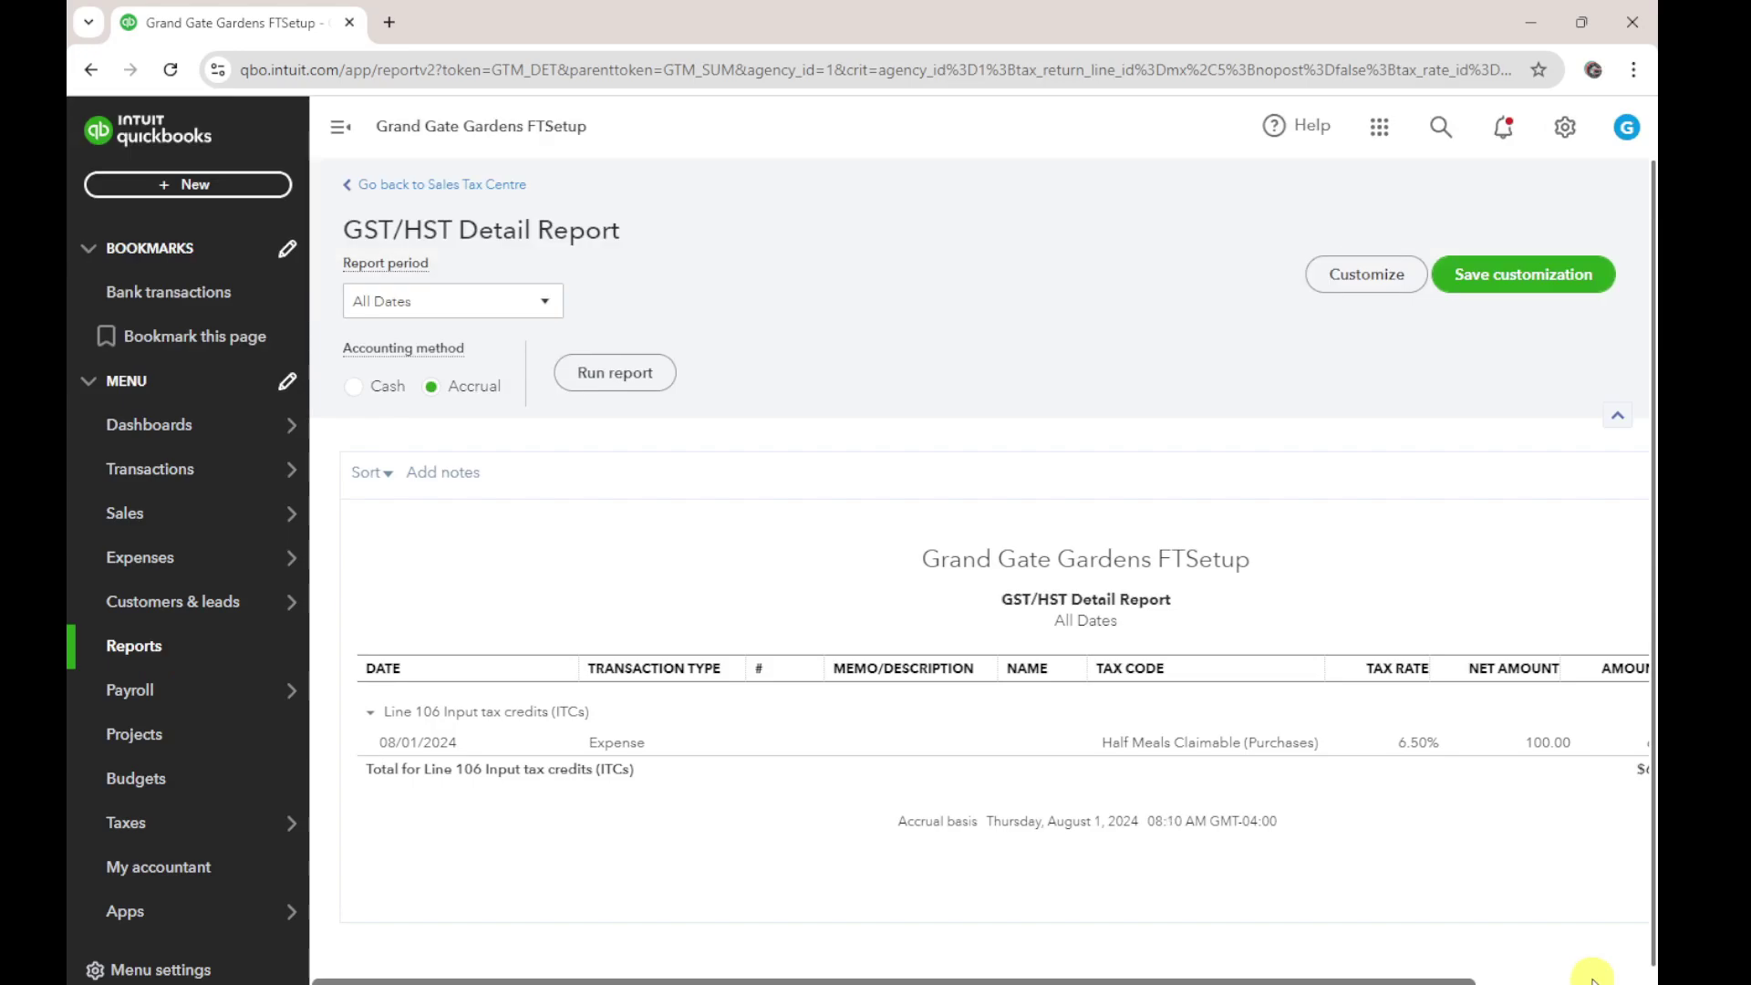
Review the remaining import tasks on the PDF checklist and look for the list files in File Explorer's Lists folder.
left_click_drag(1592, 981, 852, 29)
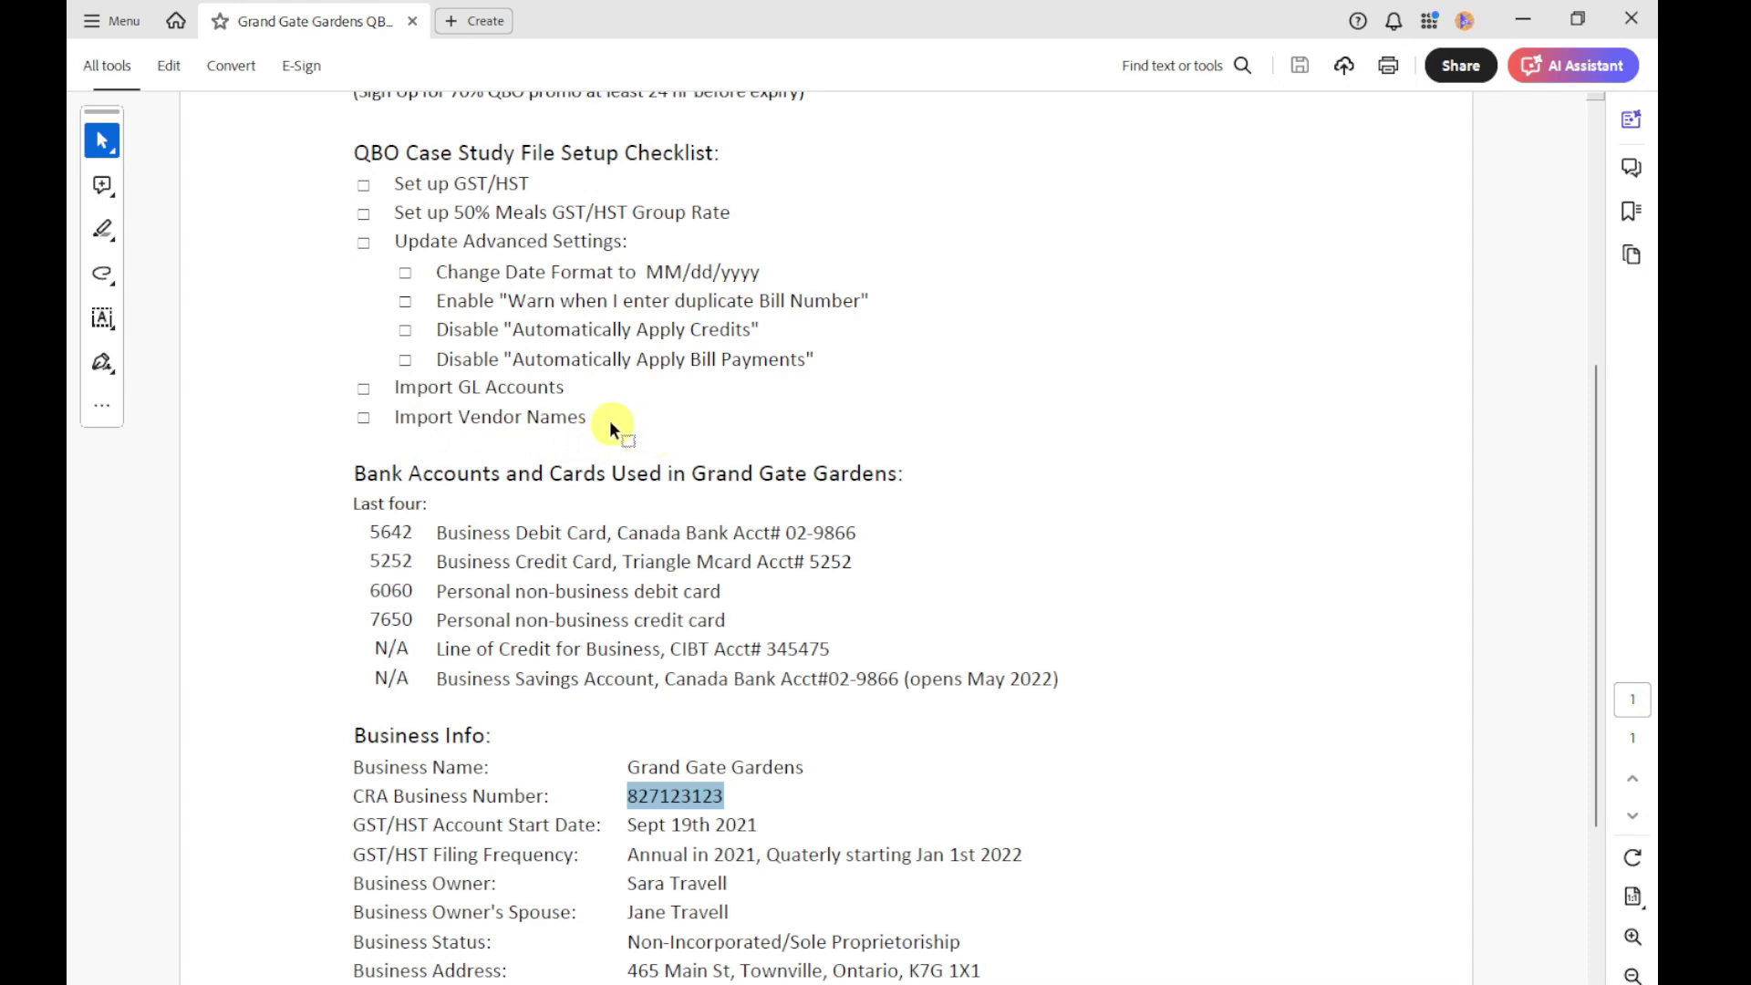
double_click(873, 22)
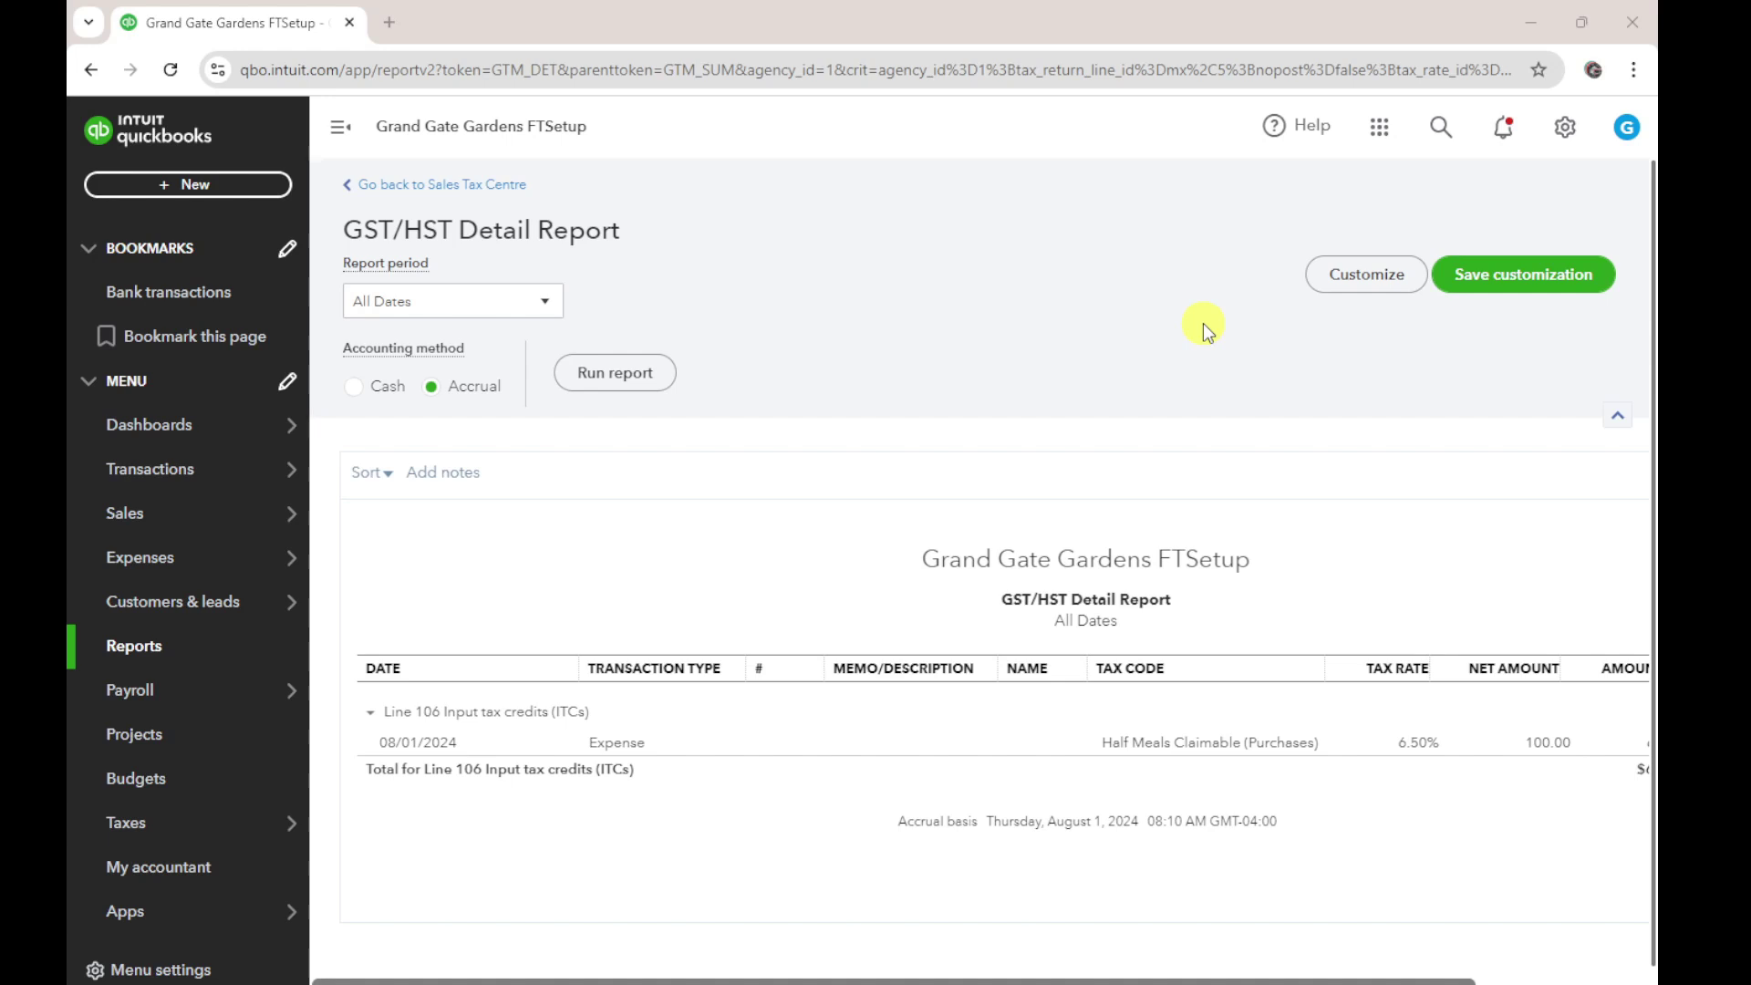
left_click_drag(1204, 325, 912, 3)
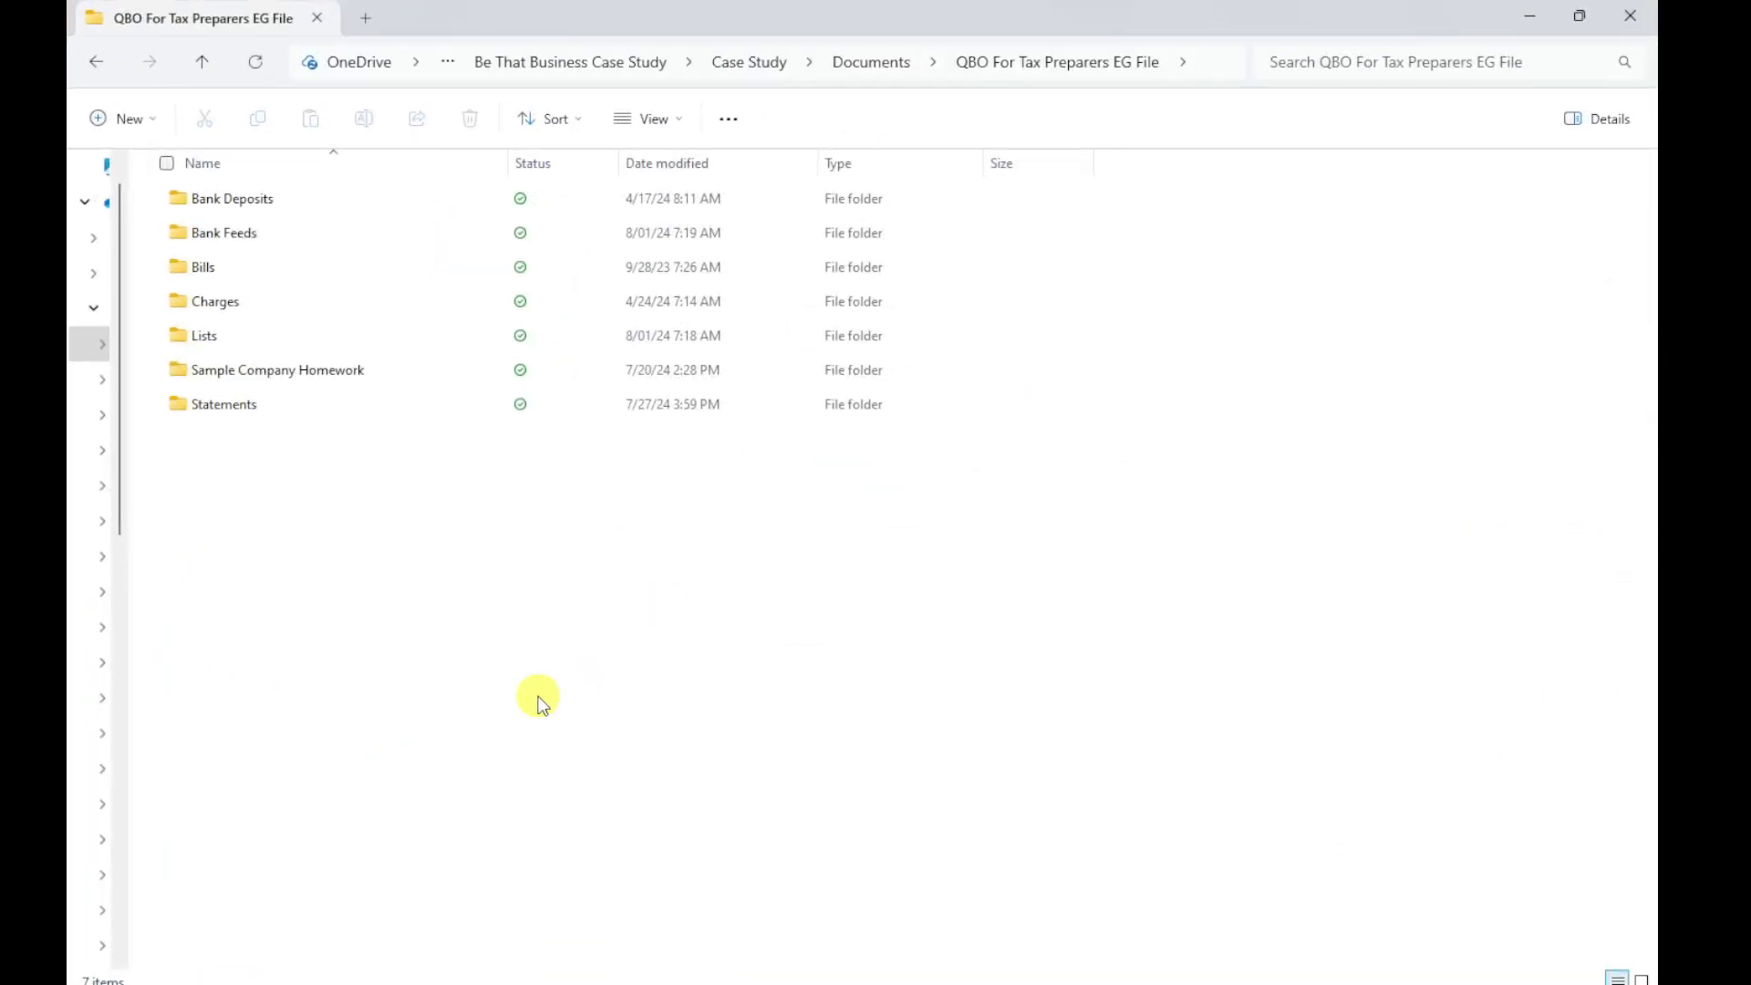
left_click(206, 338)
double_click(259, 339)
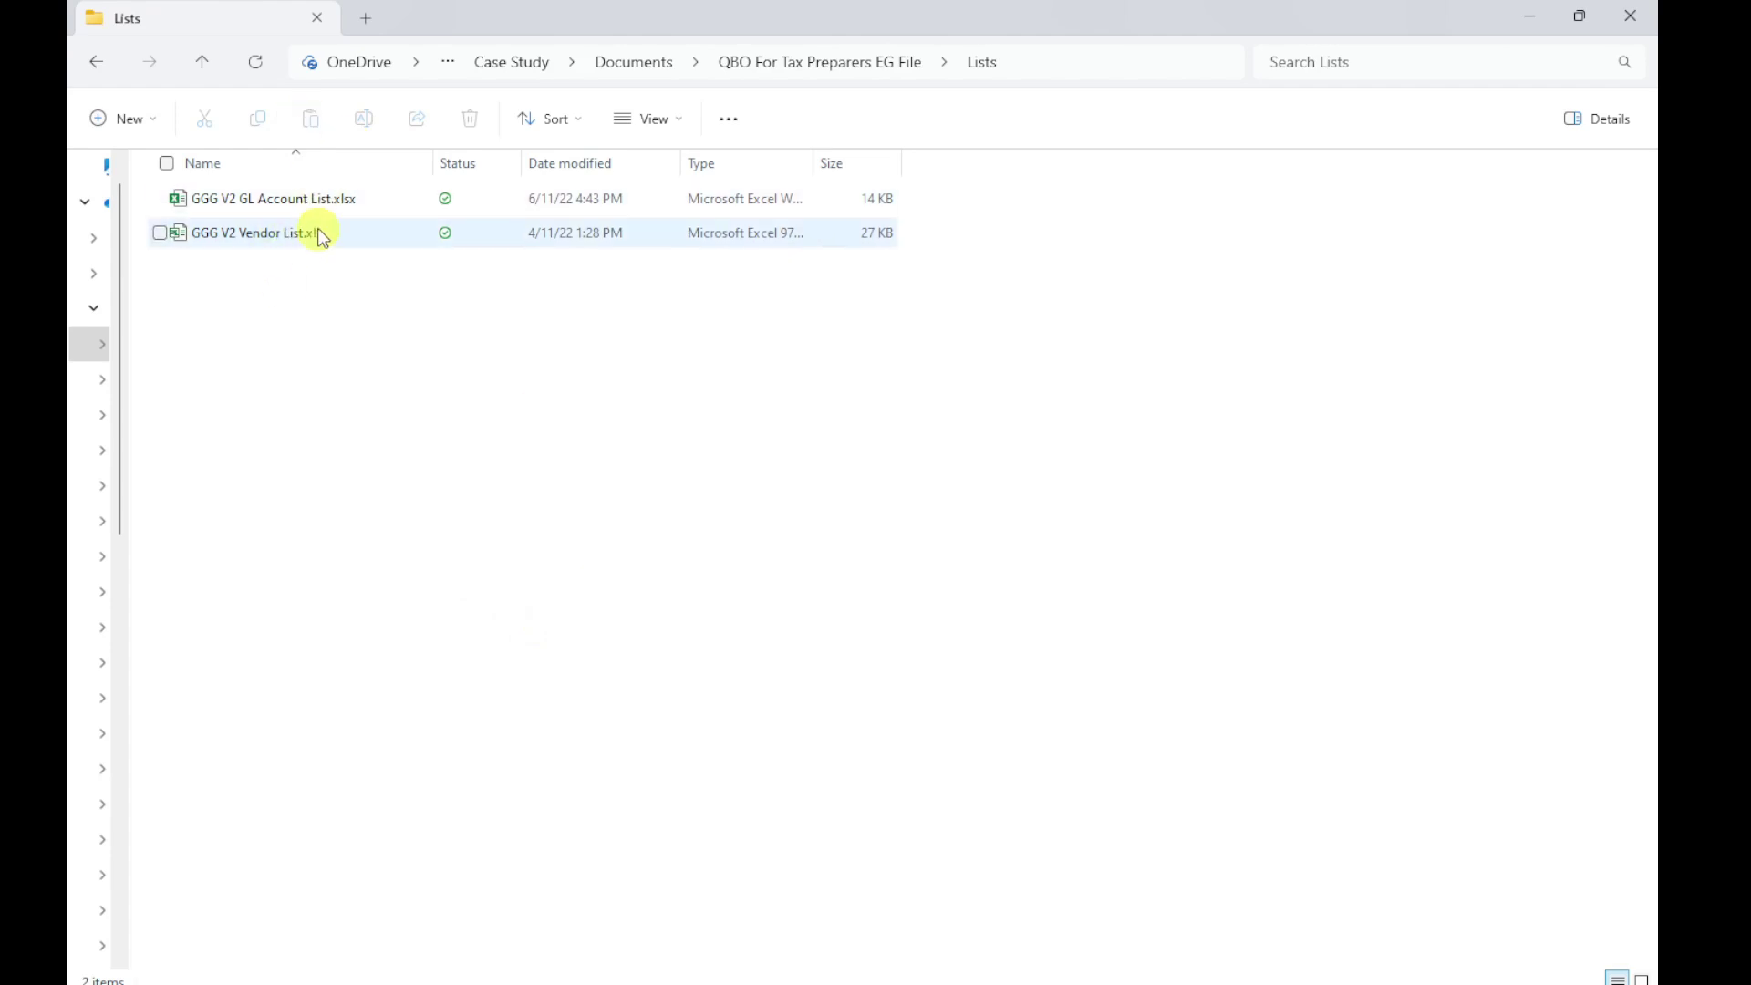
double_click(790, 14)
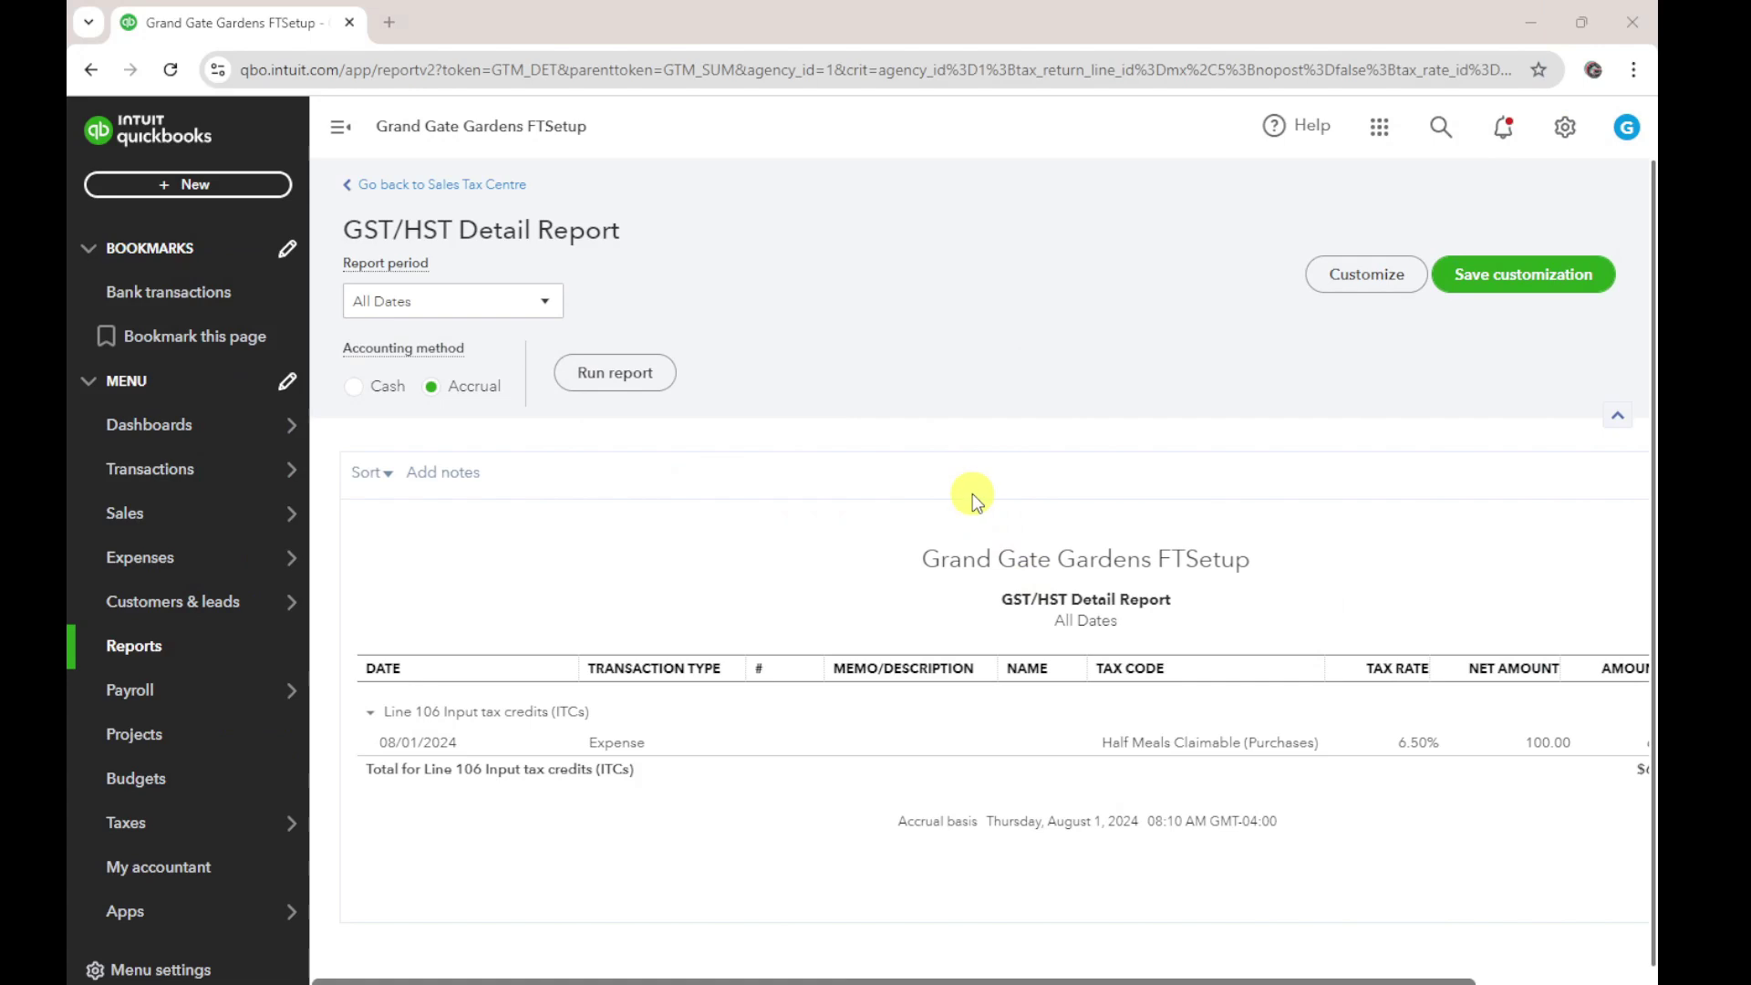
Start an account import from the Chart of accounts in QuickBooks Online and upload GGG V2 GL Account List.xlsx.
mouse_move(251, 603)
mouse_move(175, 479)
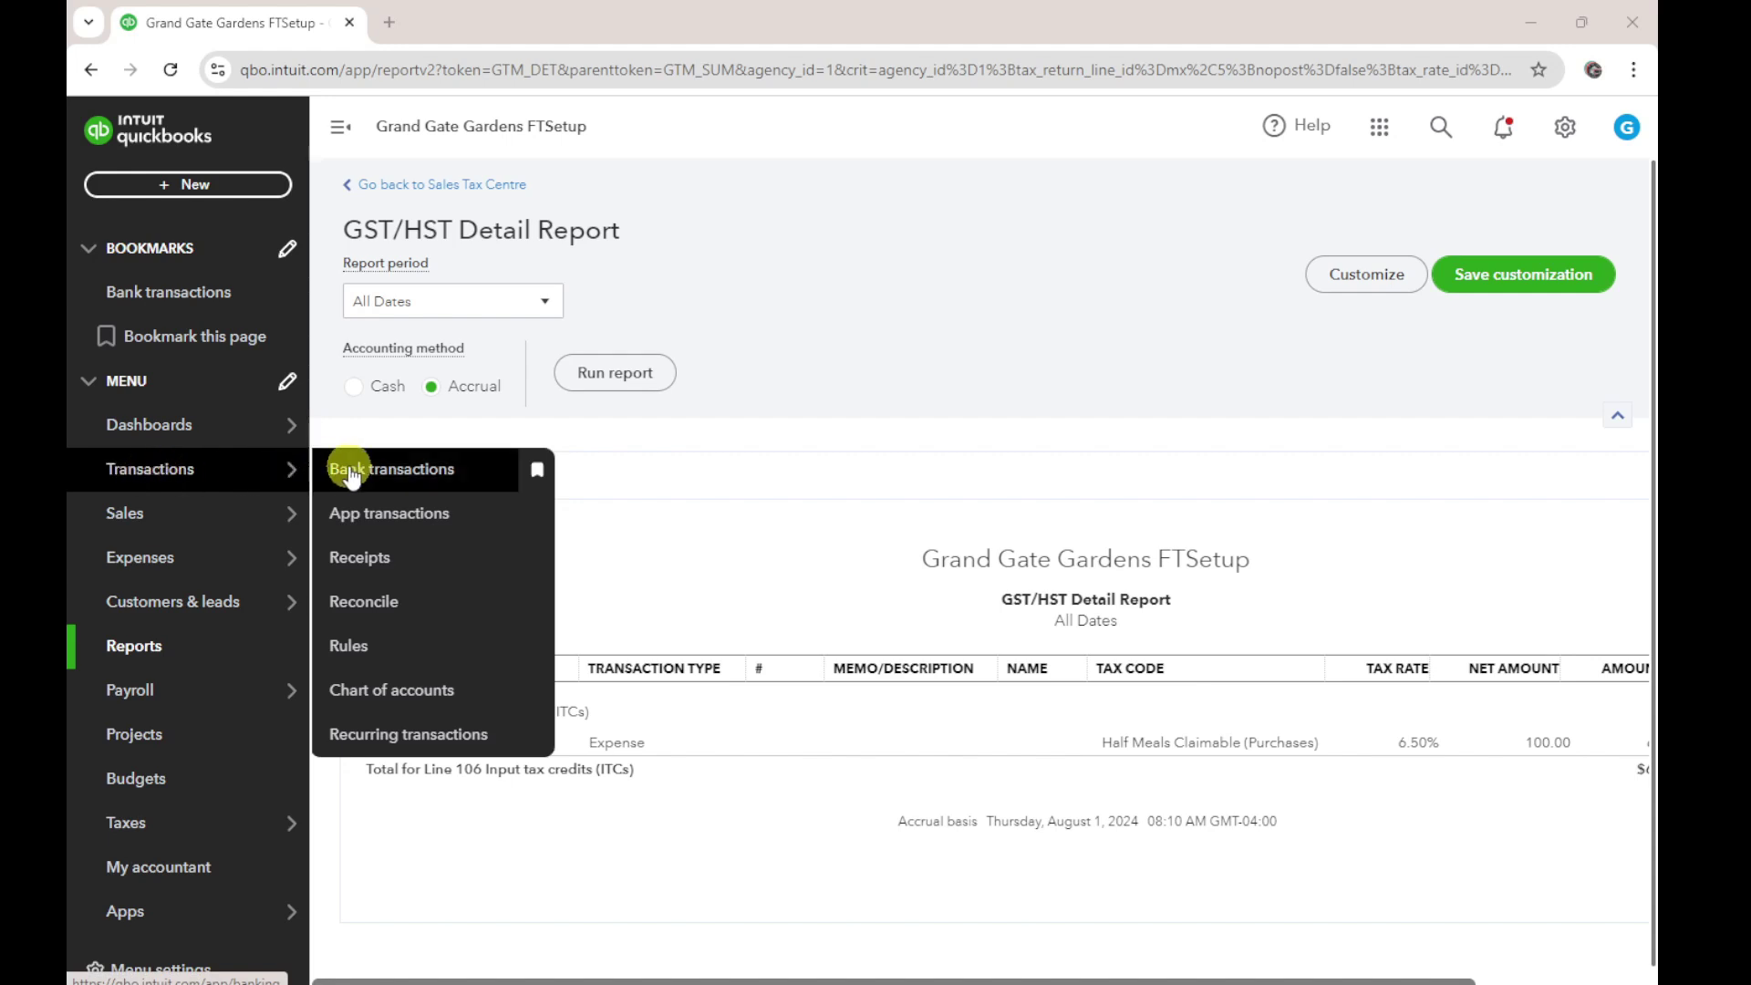
left_click(415, 691)
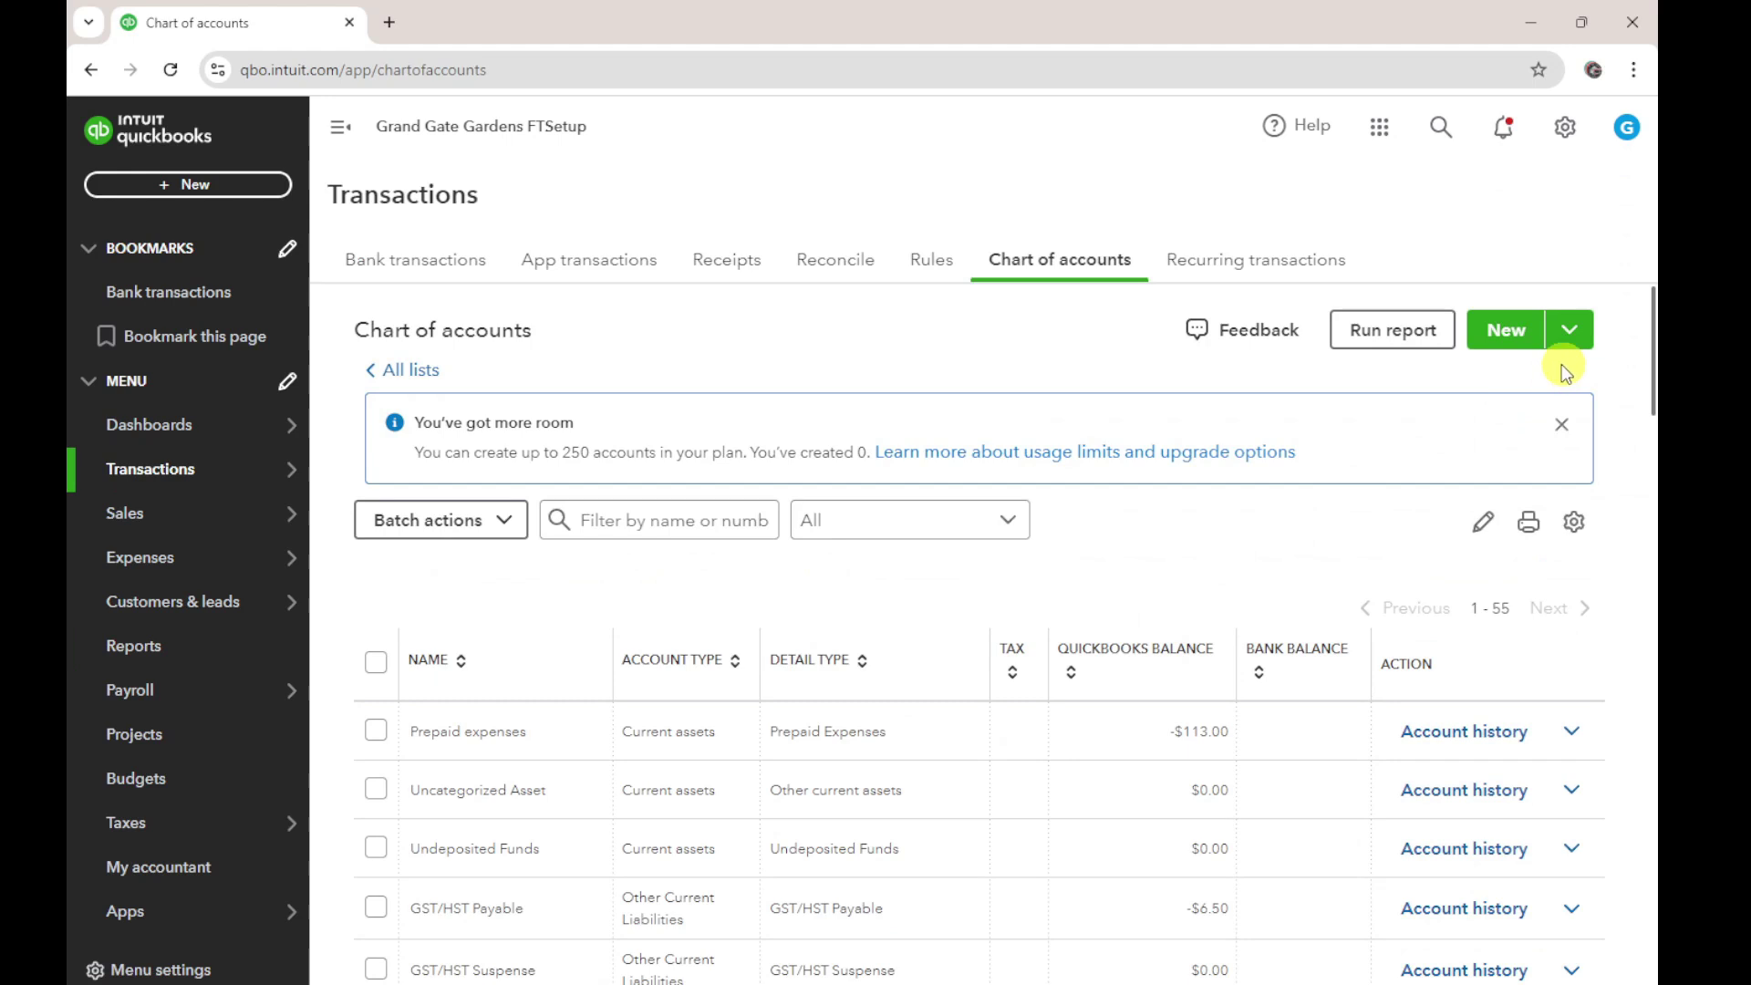
left_click(1580, 341)
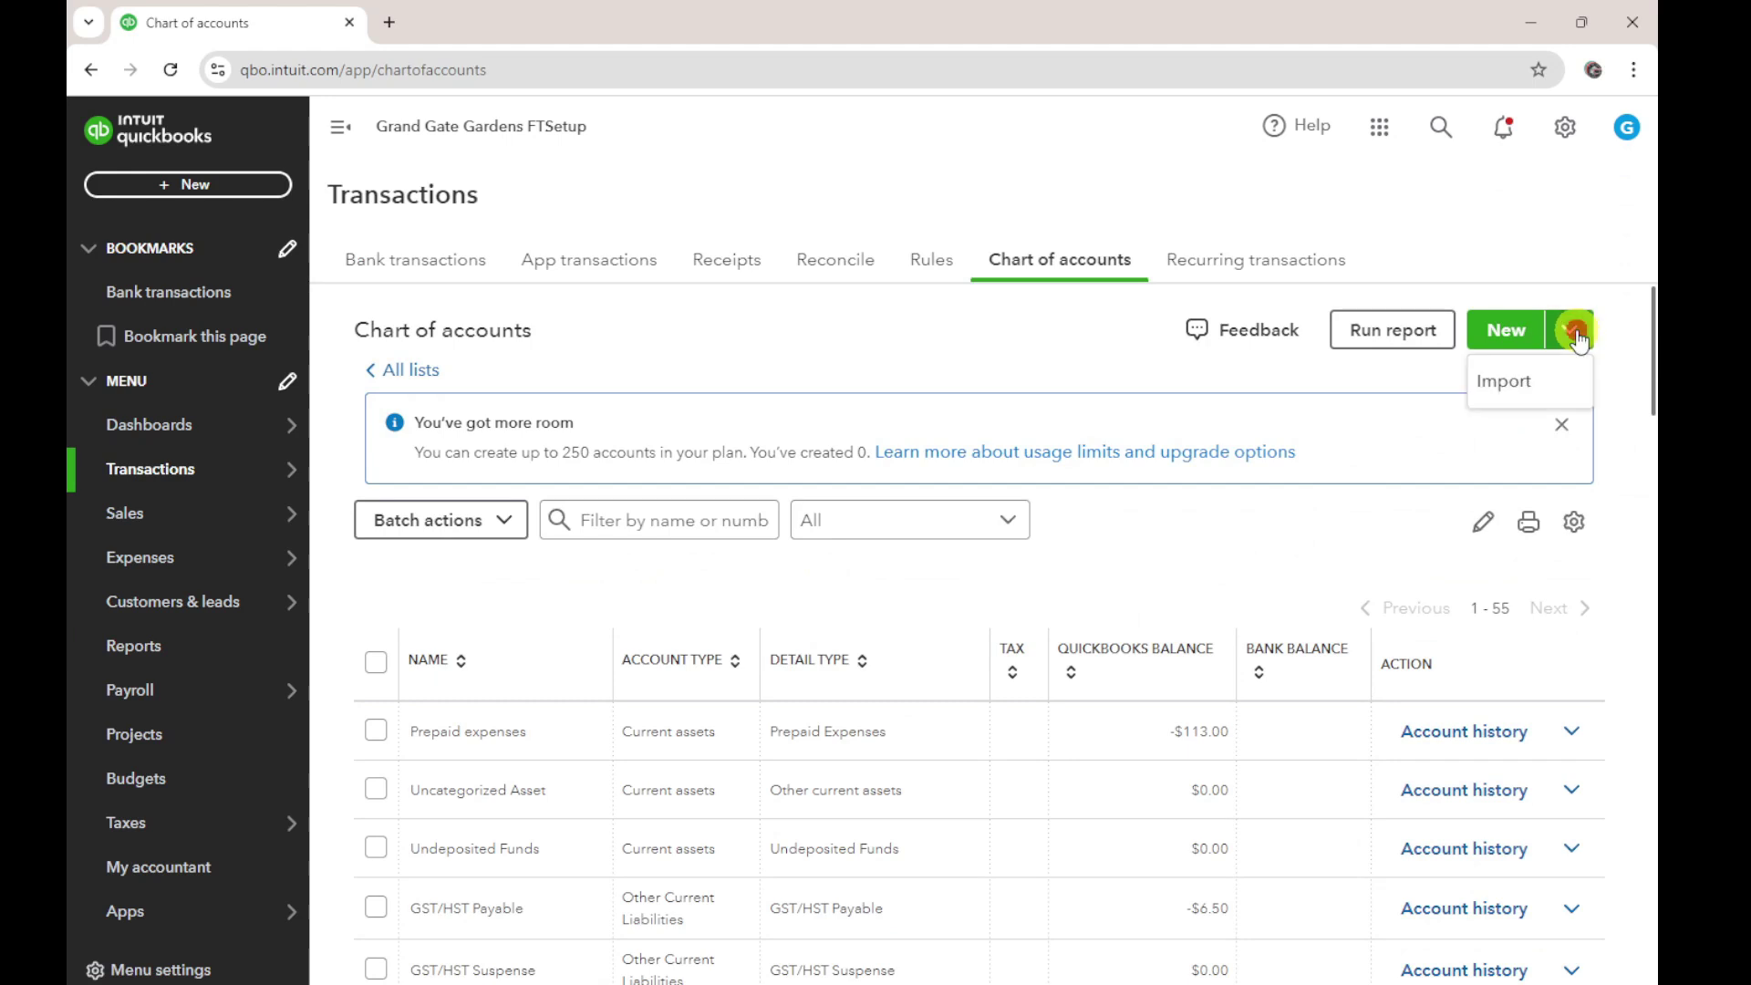
left_click(1517, 394)
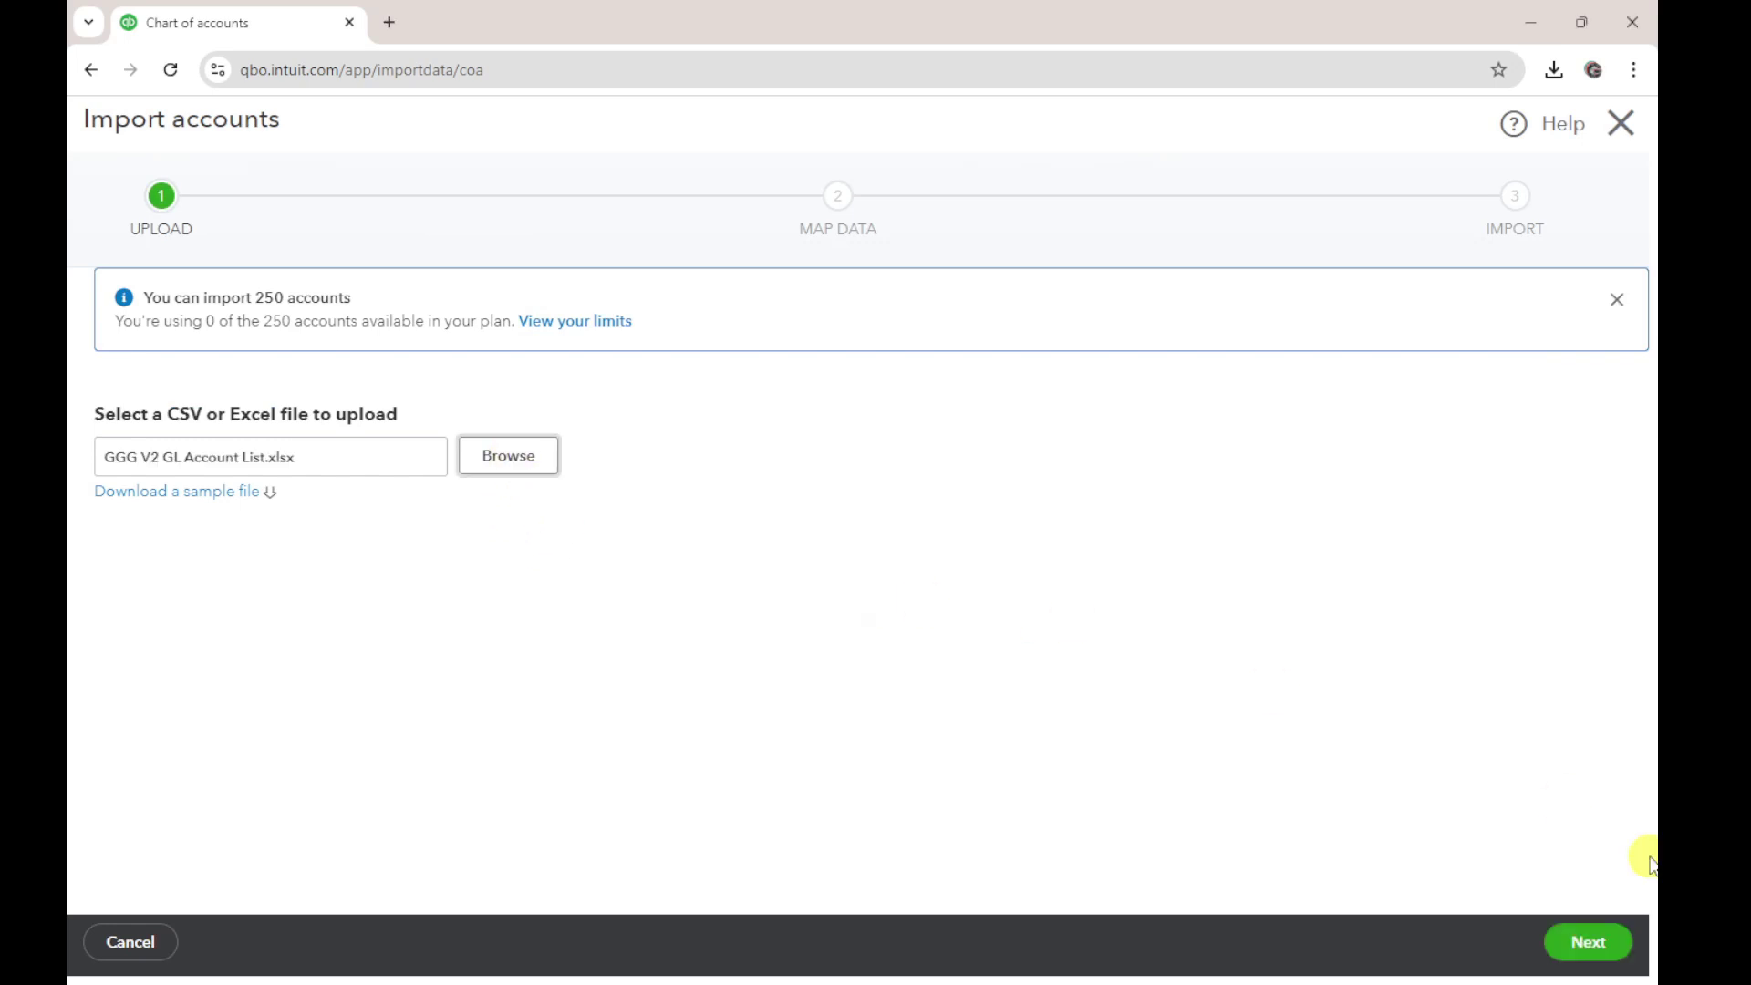
left_click(1601, 945)
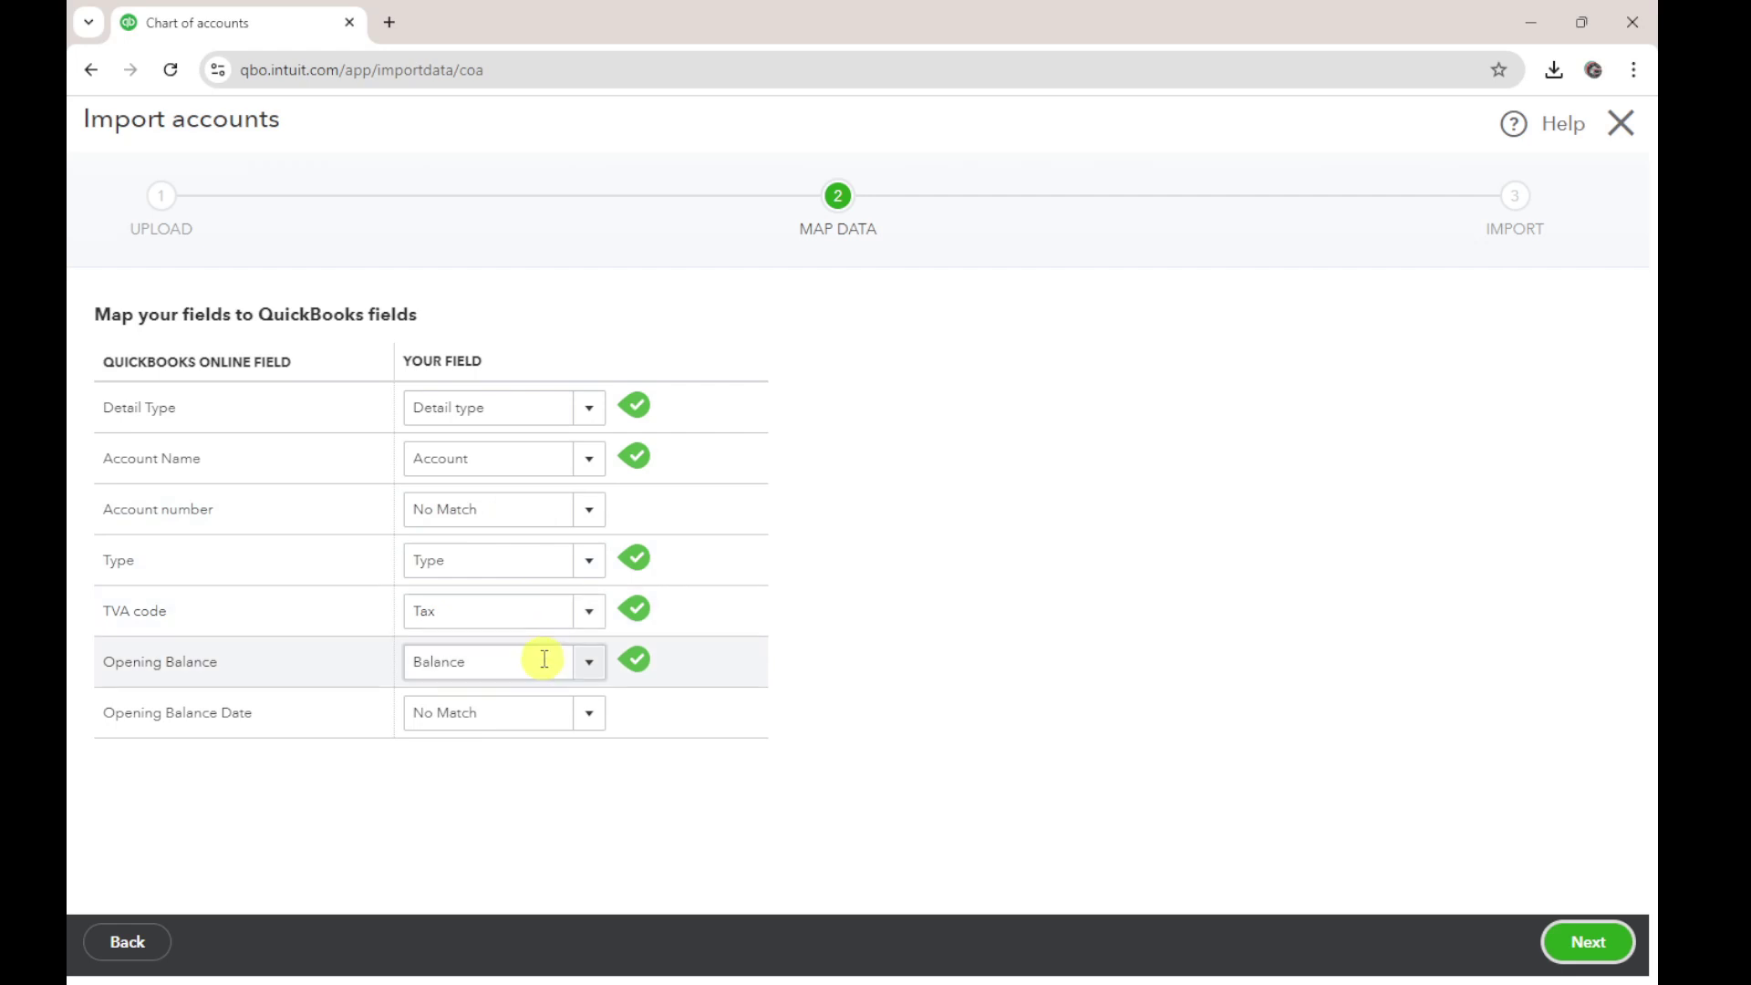
Accept the proposed field mapping and import all the listed accounts.
left_click(1588, 944)
scroll(1004, 625, "down", 15)
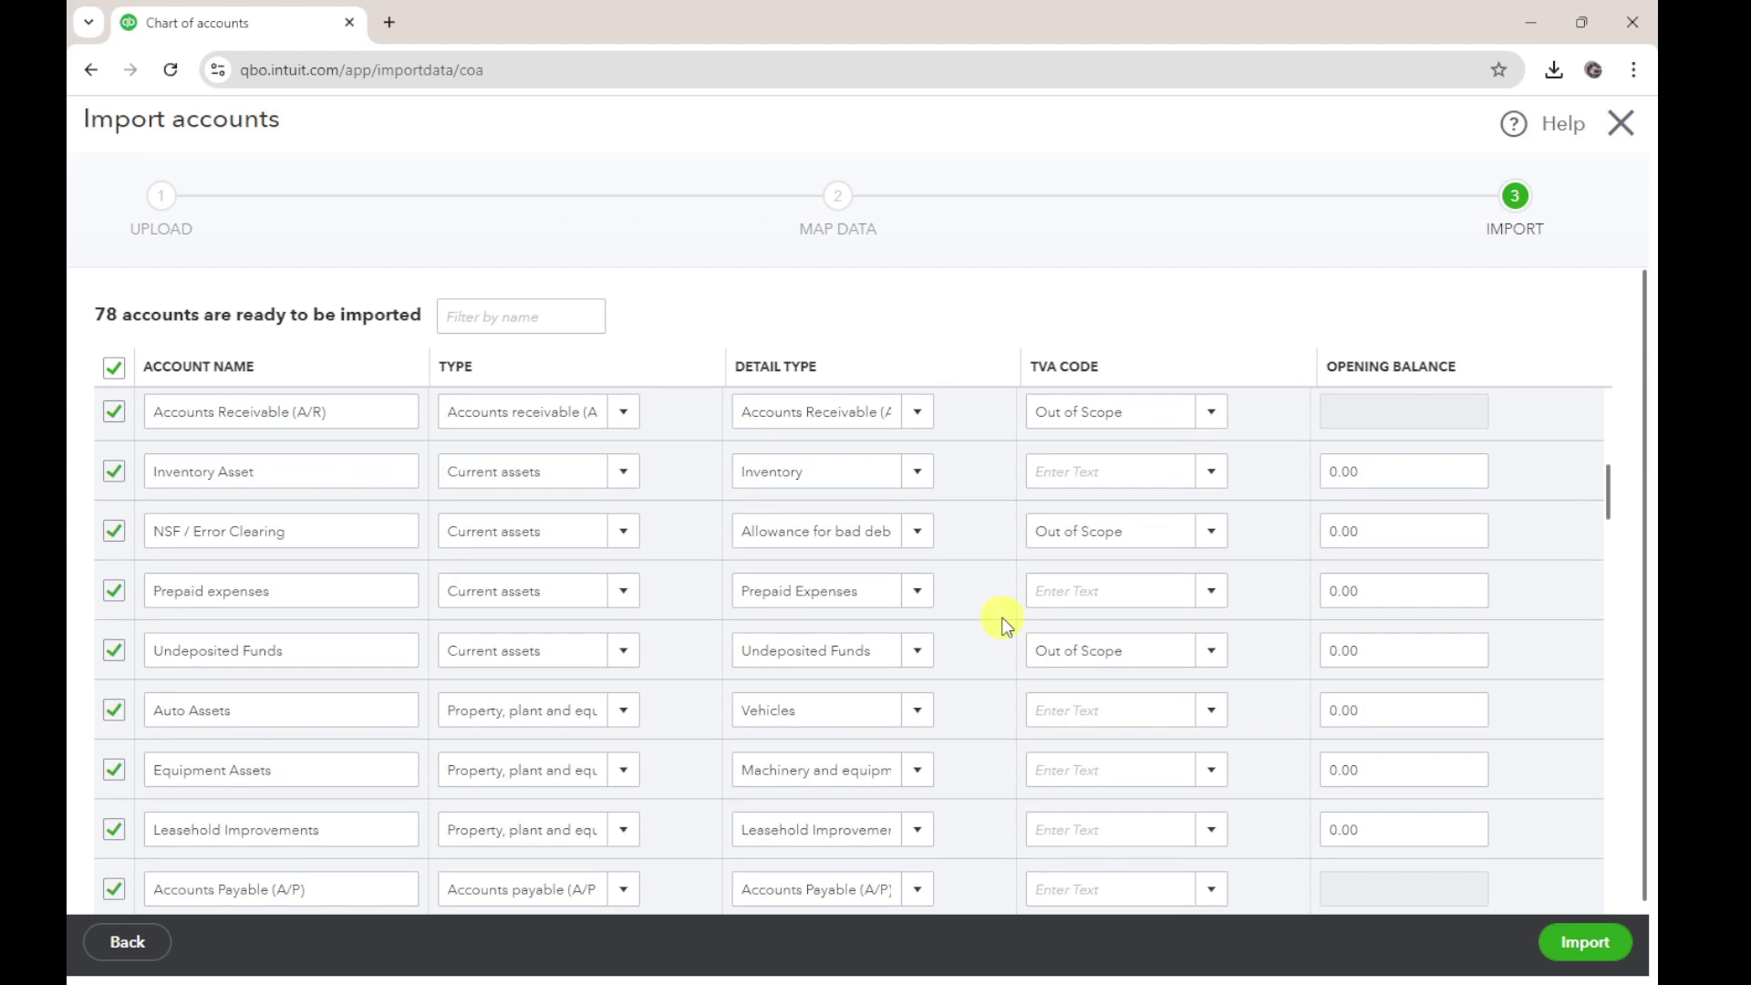
scroll(1004, 625, "down", 15)
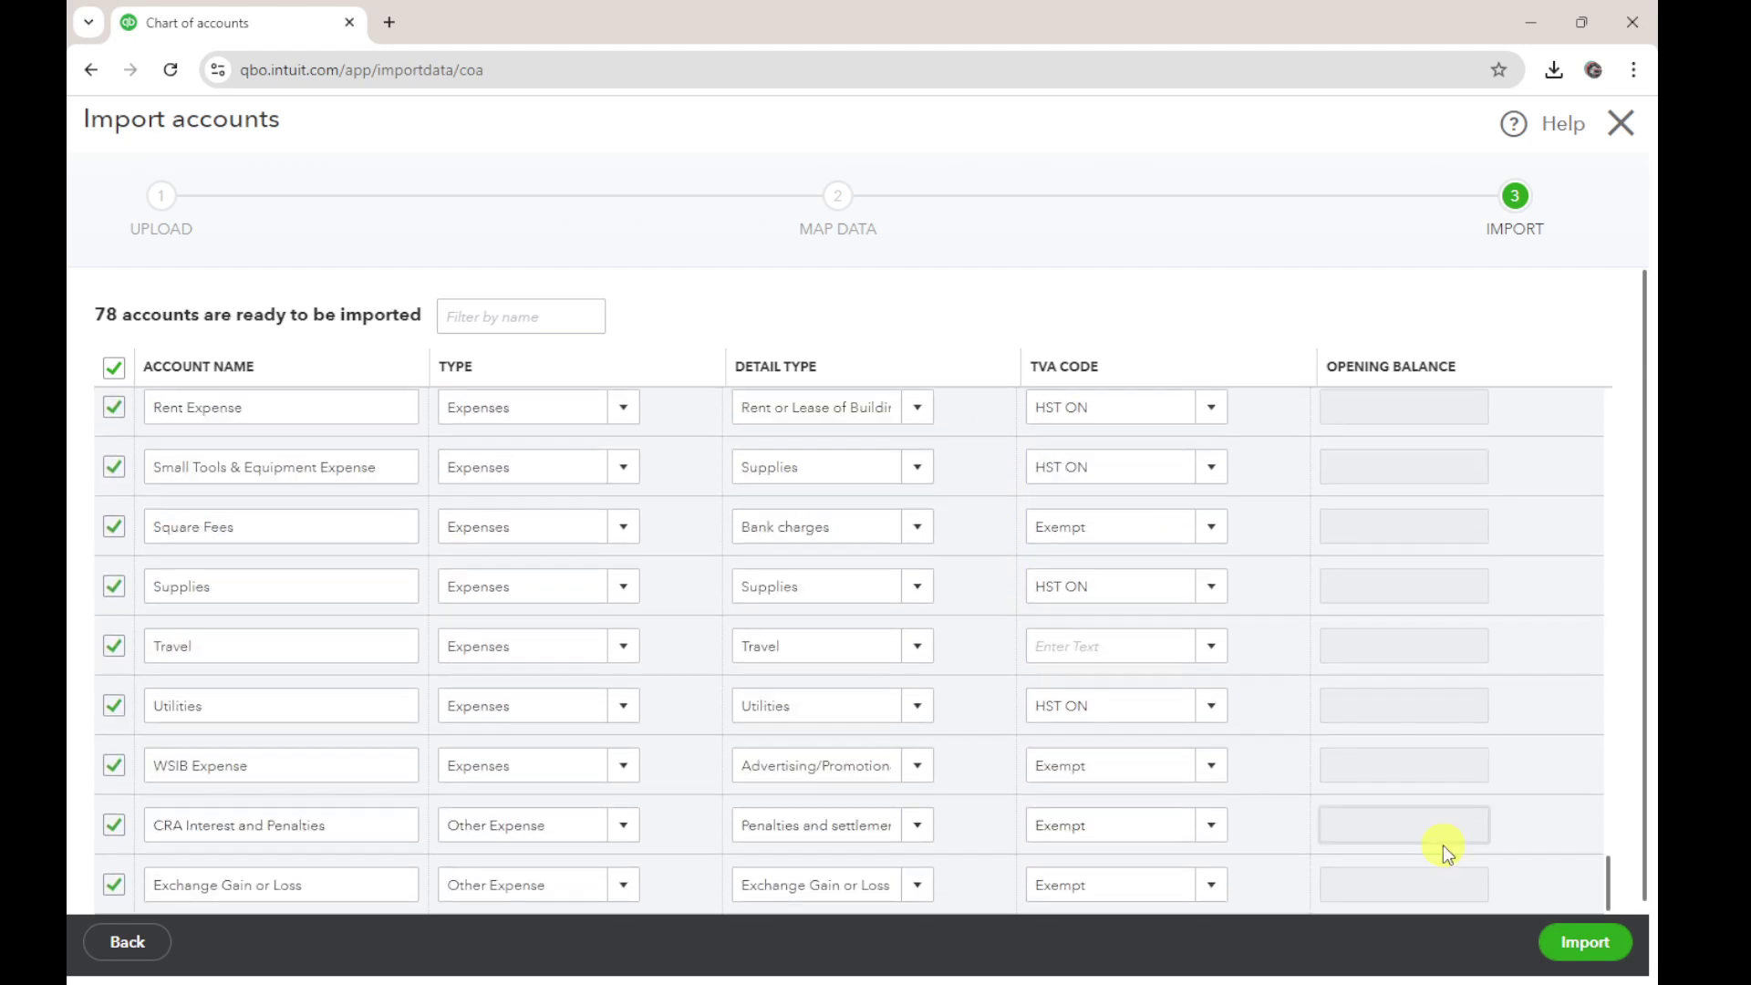
left_click(1563, 942)
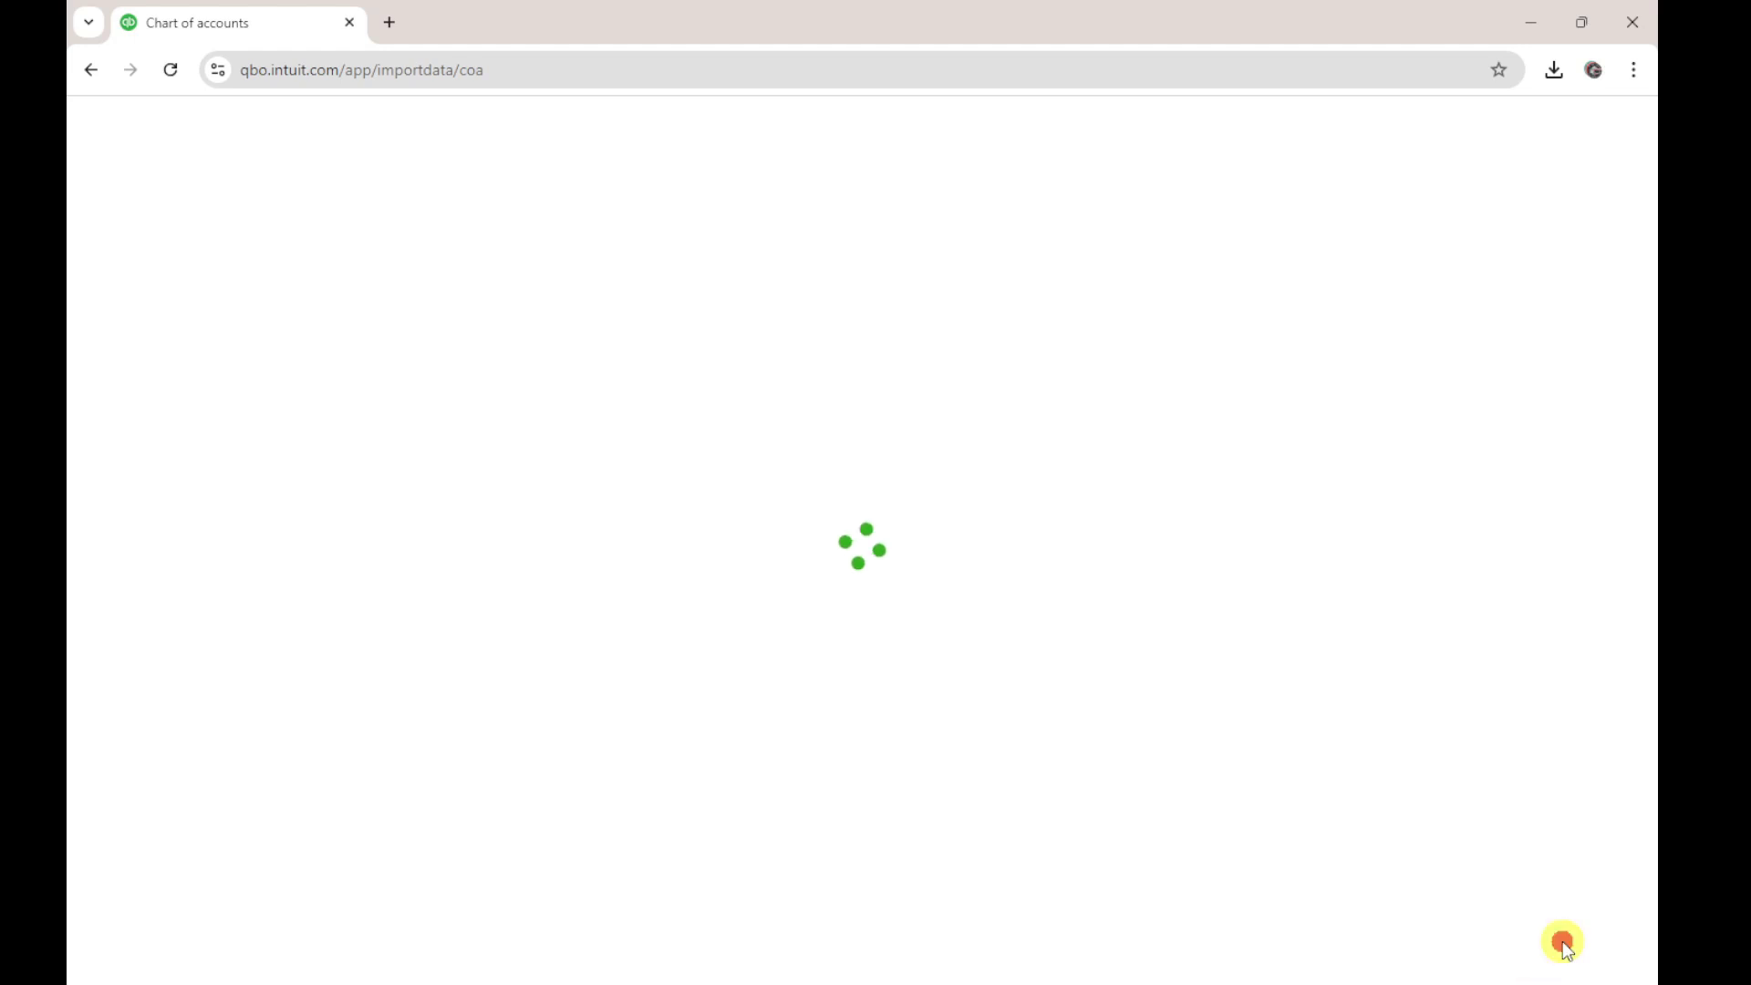
Deselect all the highlighted accounts that already exist and finish the account import.
scroll(360, 610, "down", 10)
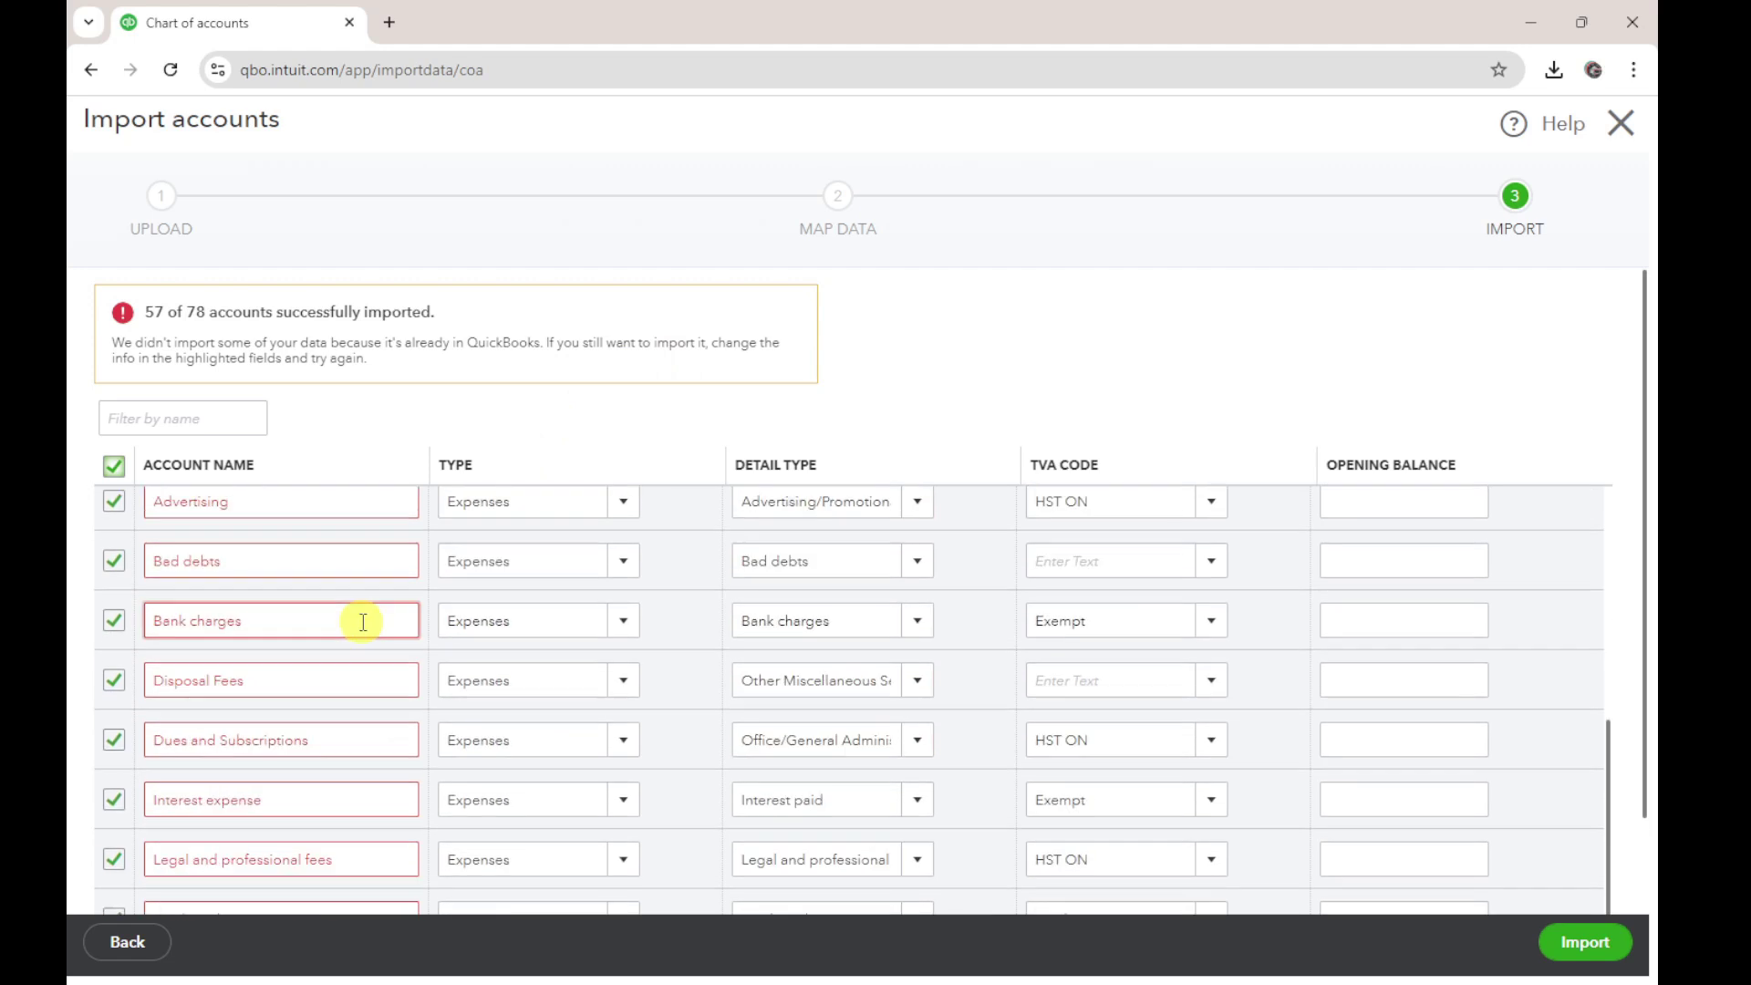
scroll(392, 688, "up", 10)
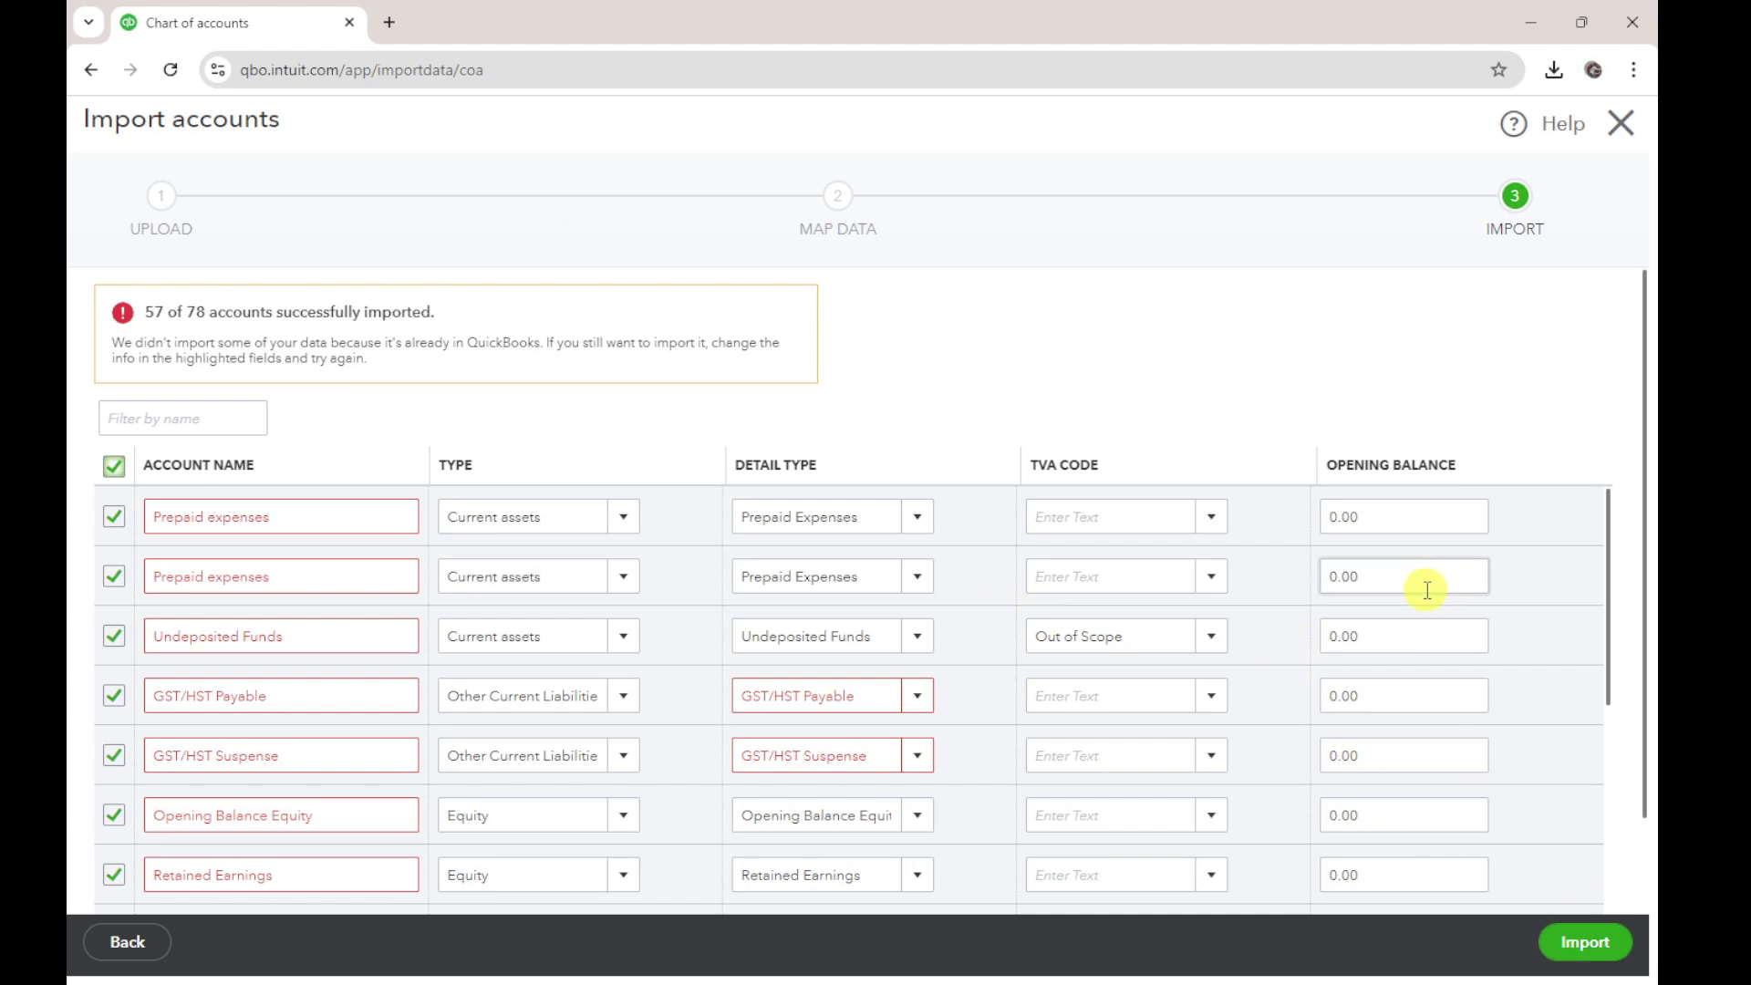
left_click(134, 465)
left_click(125, 467)
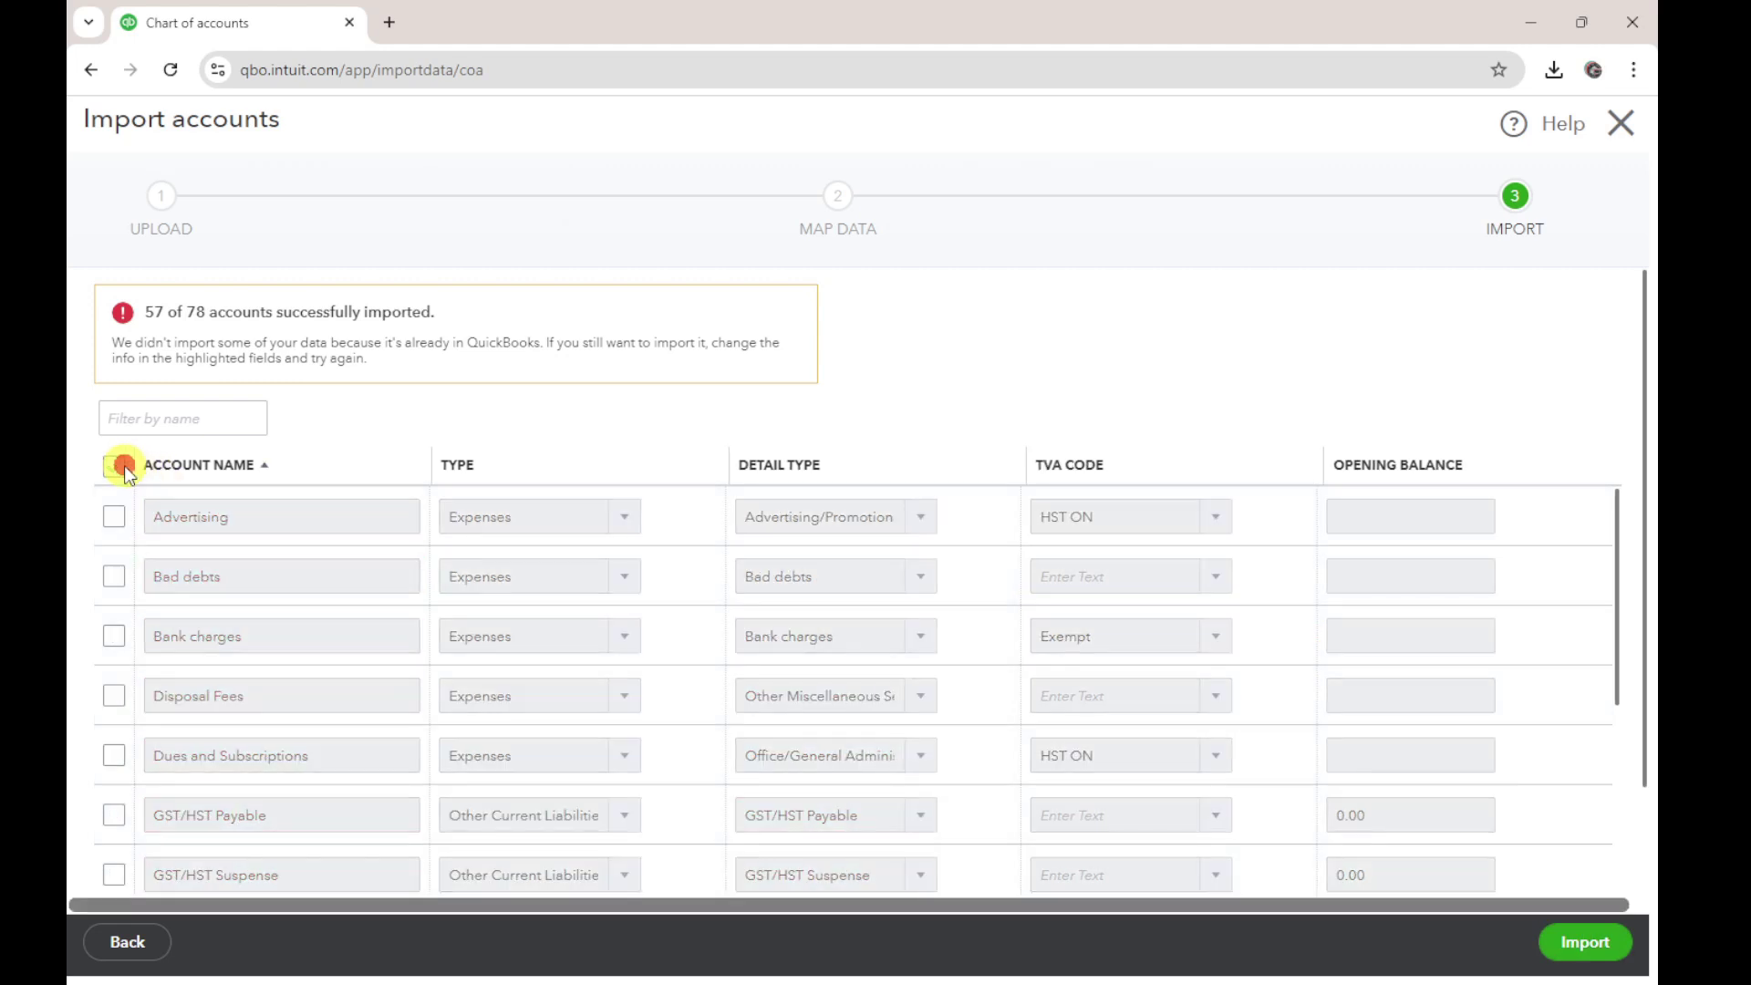
left_click(1578, 940)
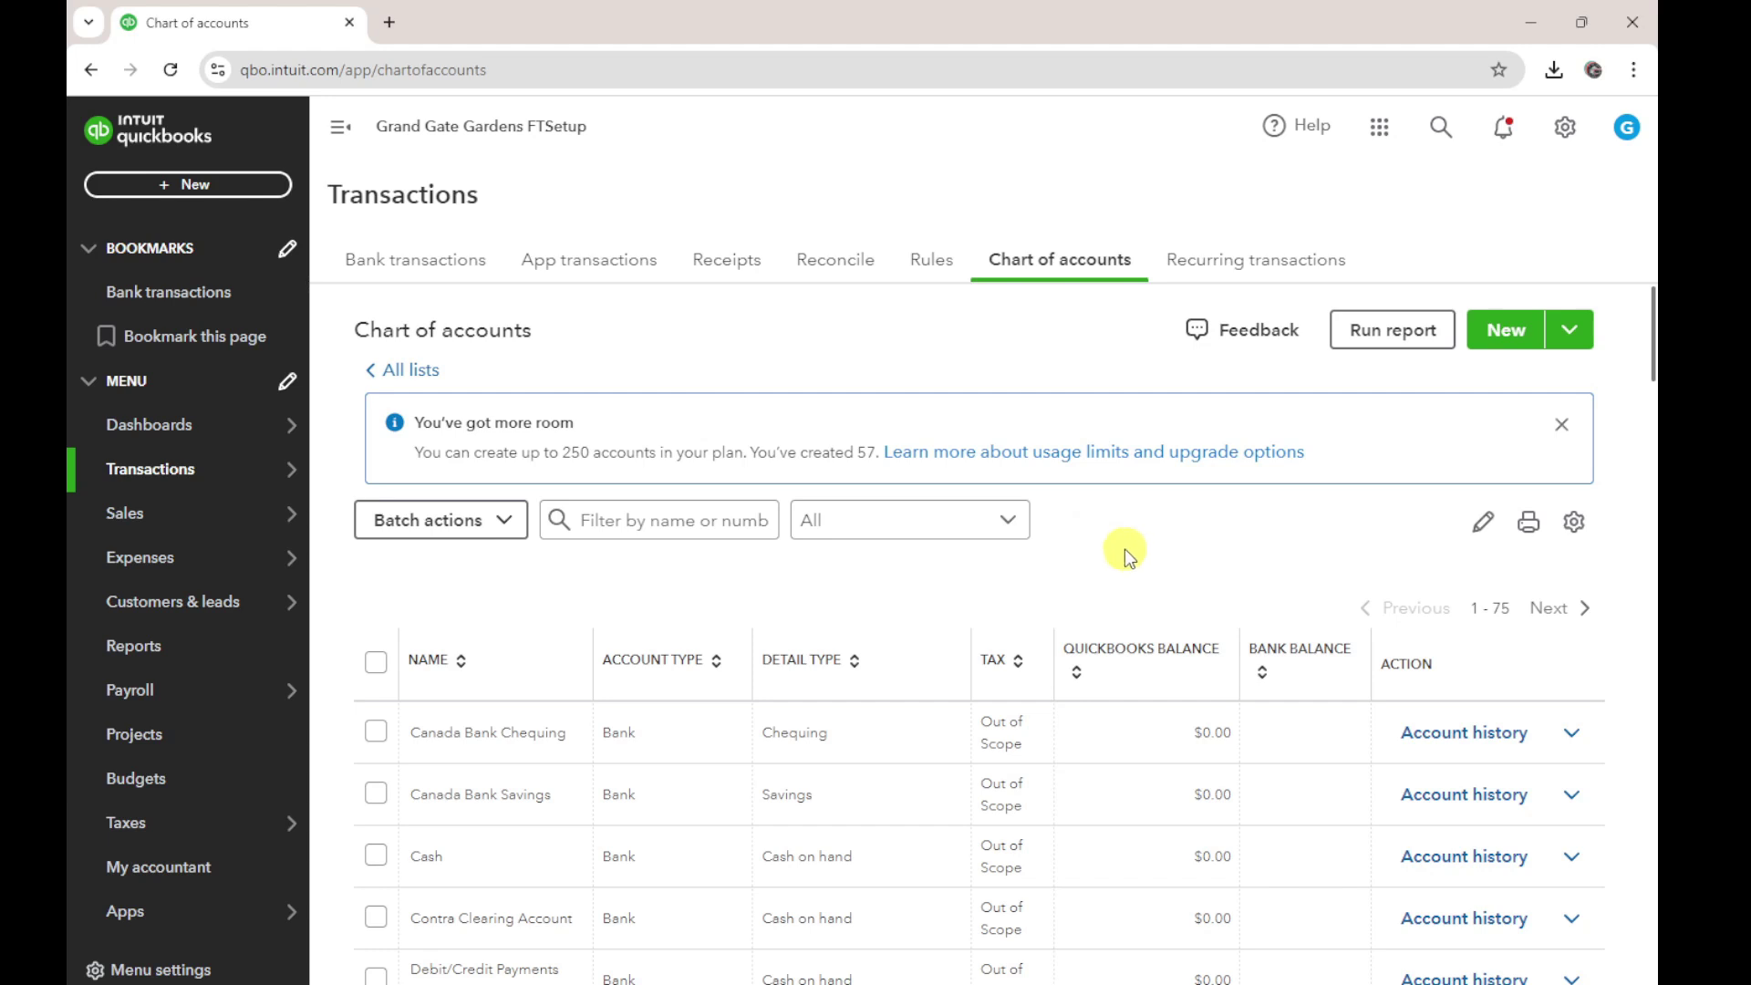
Start a supplier import from the Suppliers list and upload the file GGG V2 Vendor List.xls.
mouse_move(176, 570)
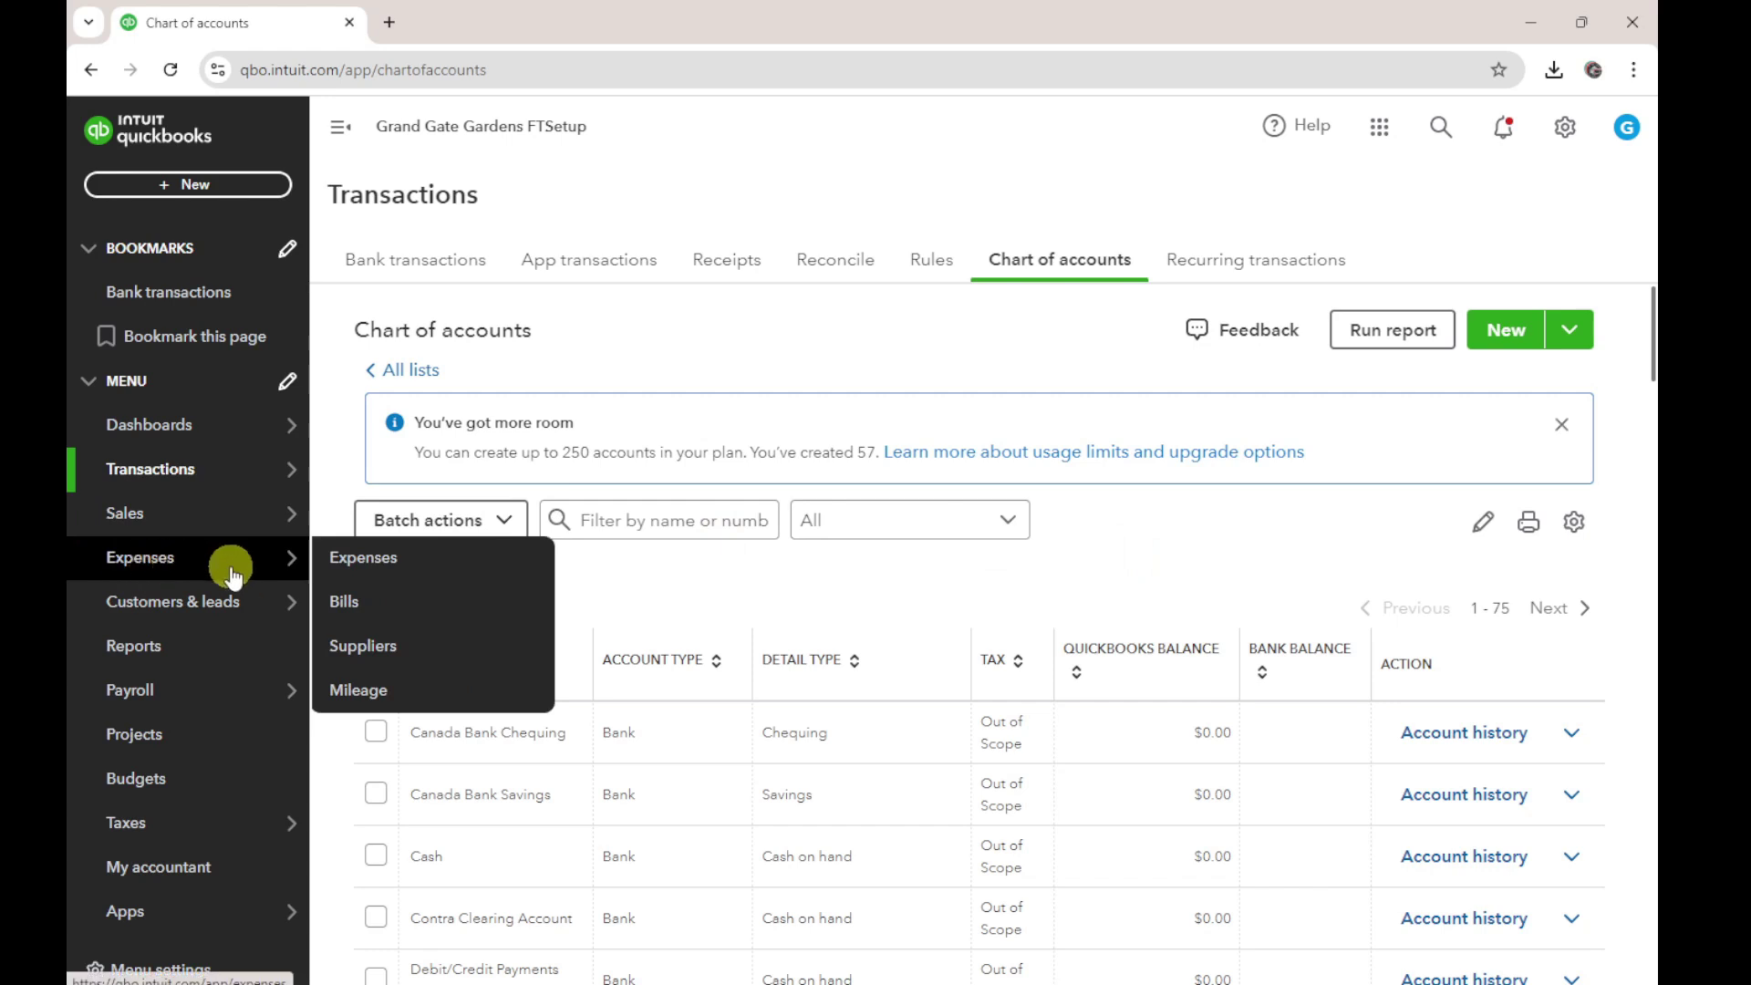
left_click(473, 649)
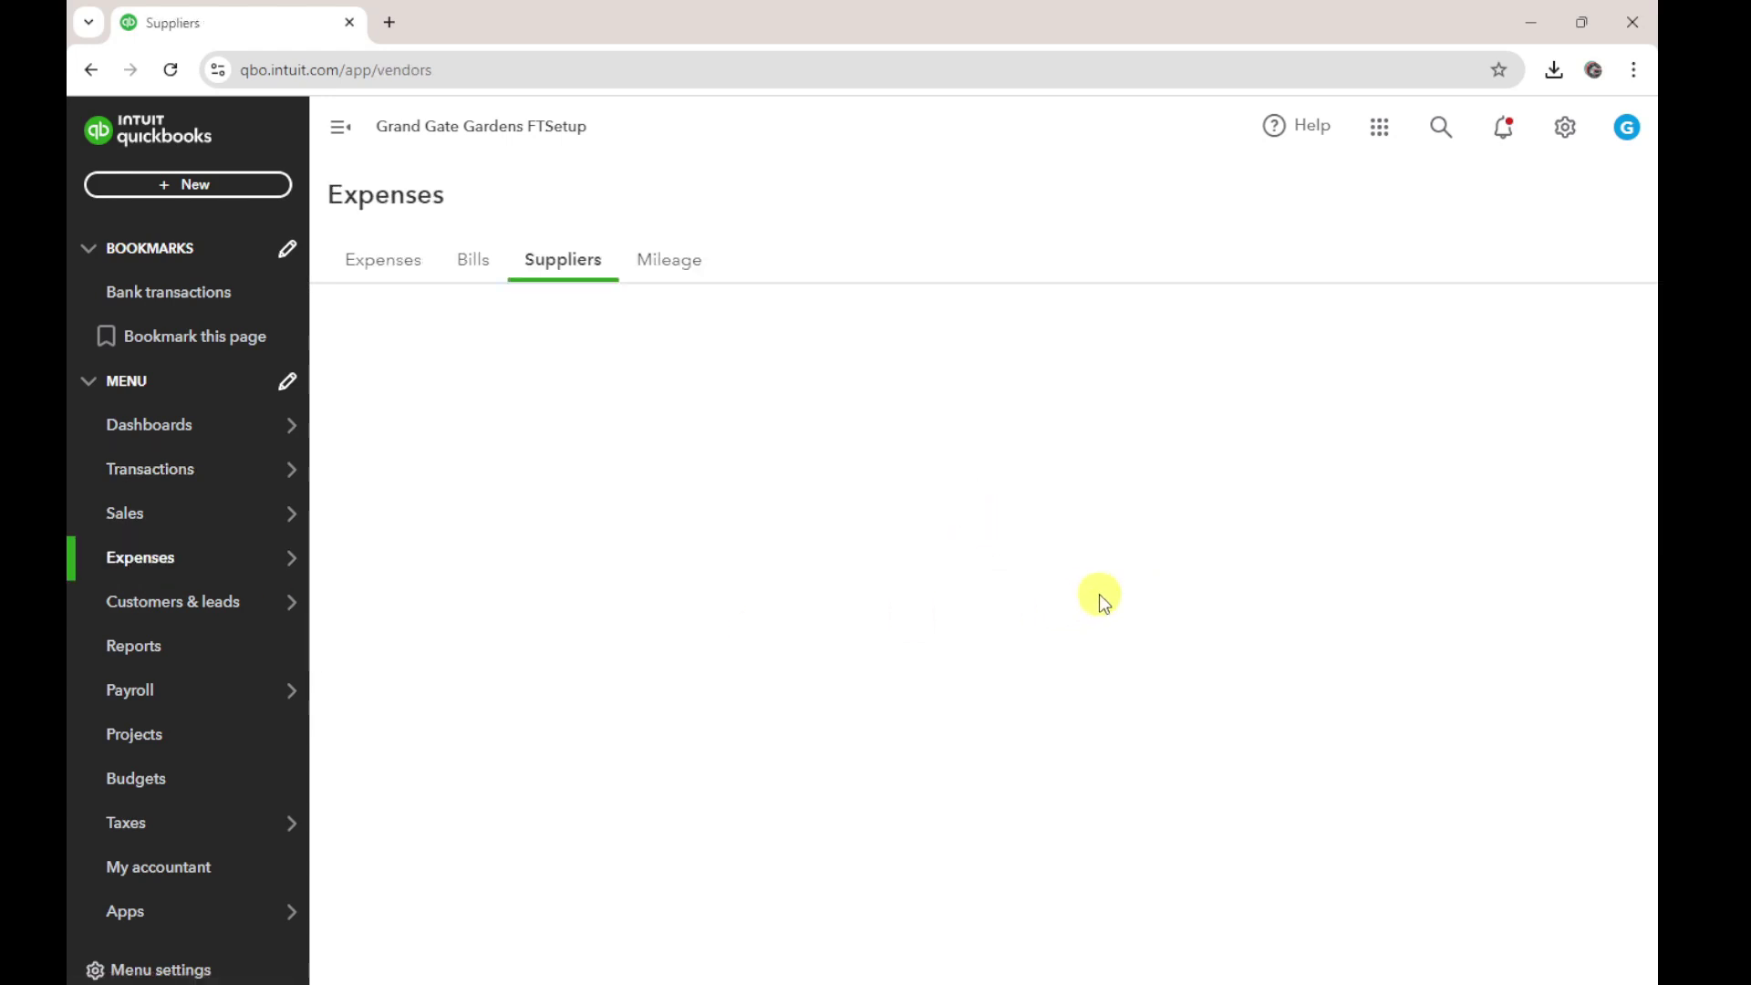
left_click(475, 730)
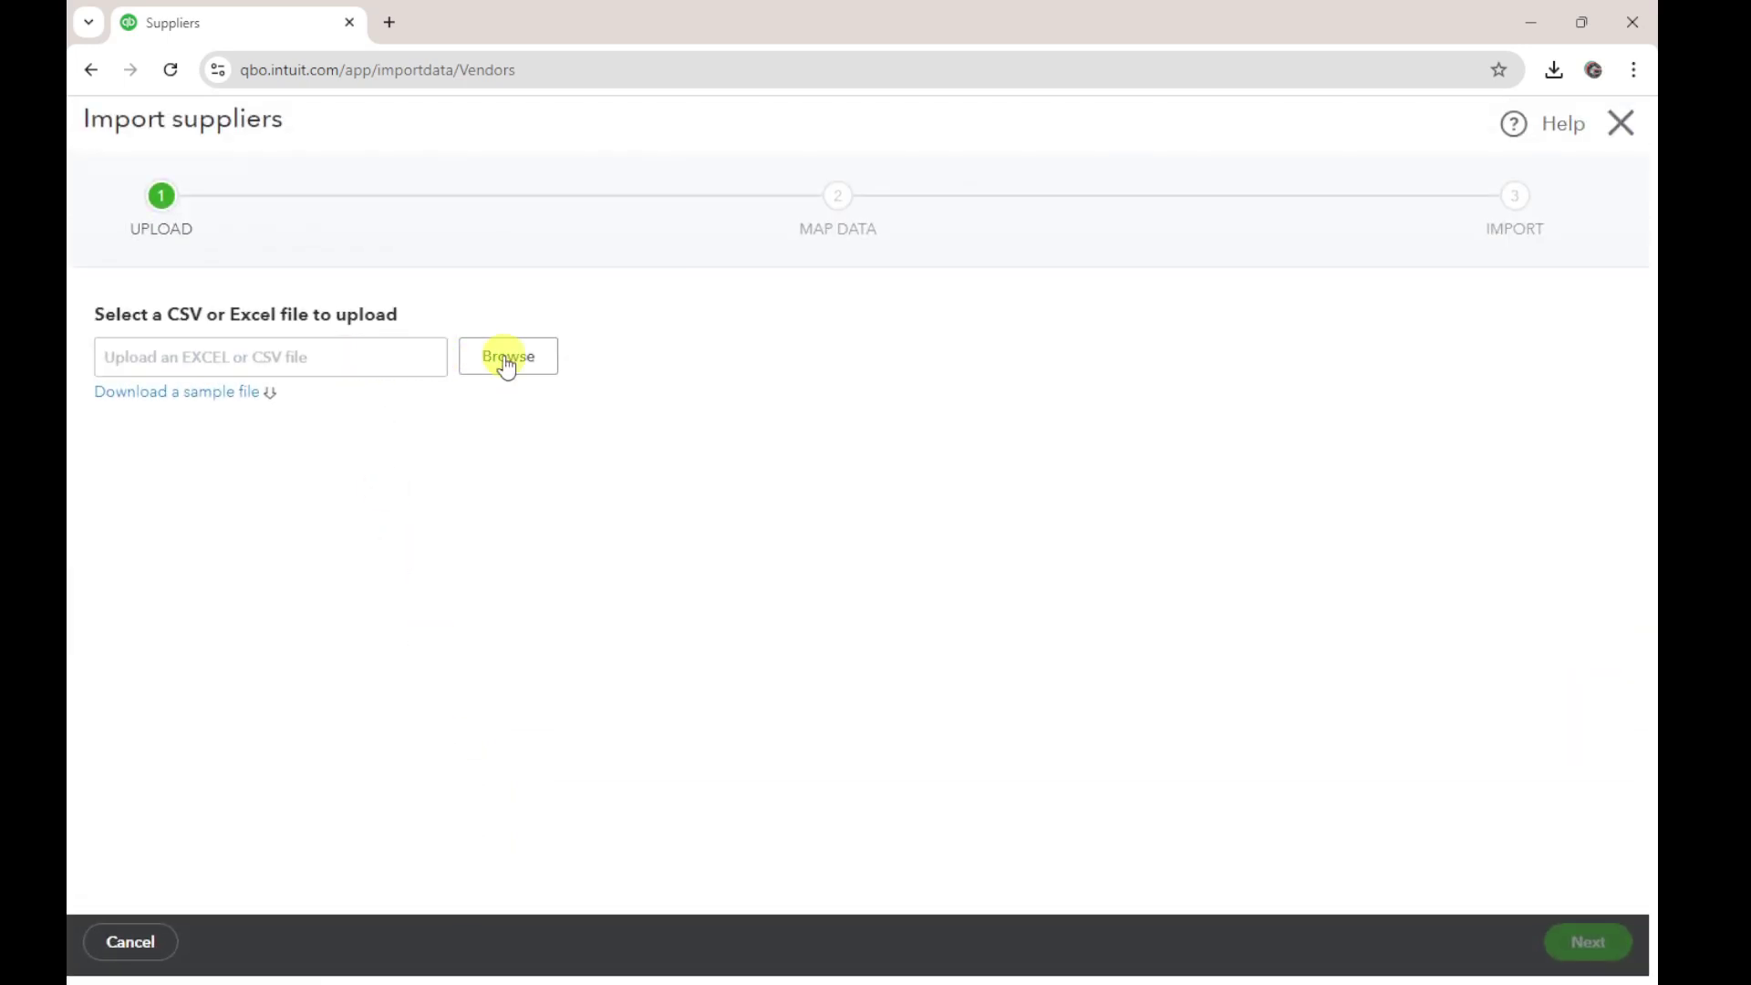
left_click(507, 363)
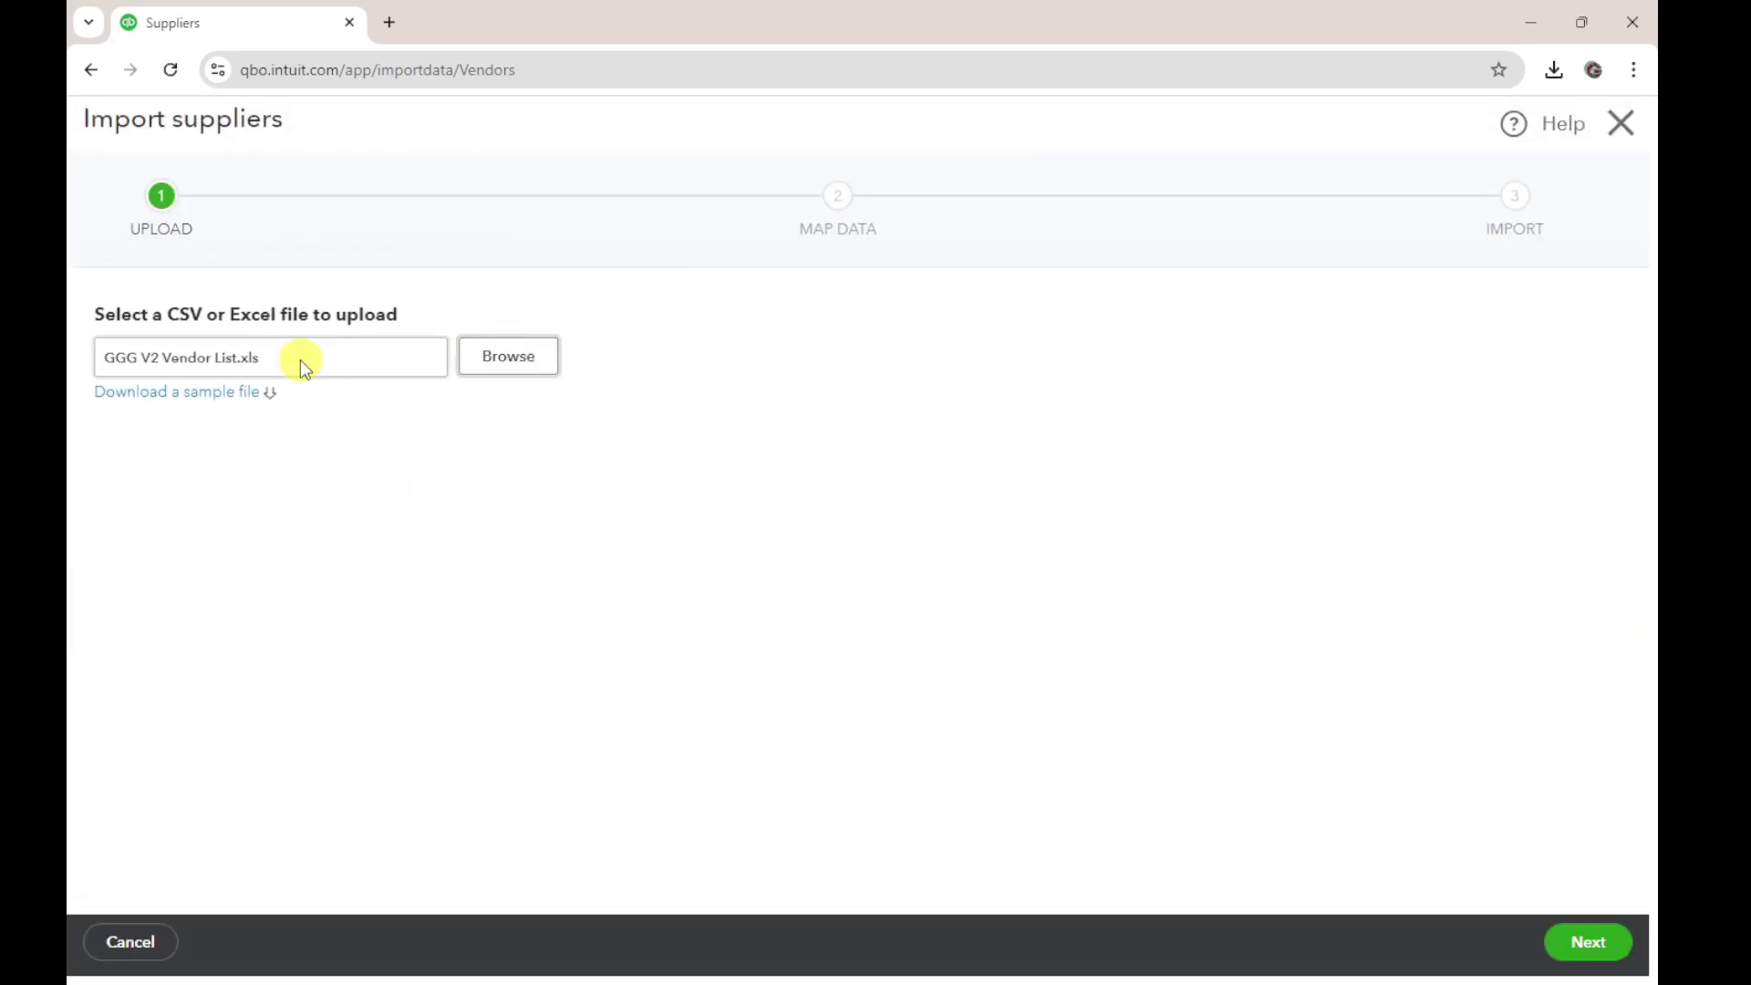
Accept the proposed mapping of Name to Supplier and import all the listed suppliers.
left_click(1589, 946)
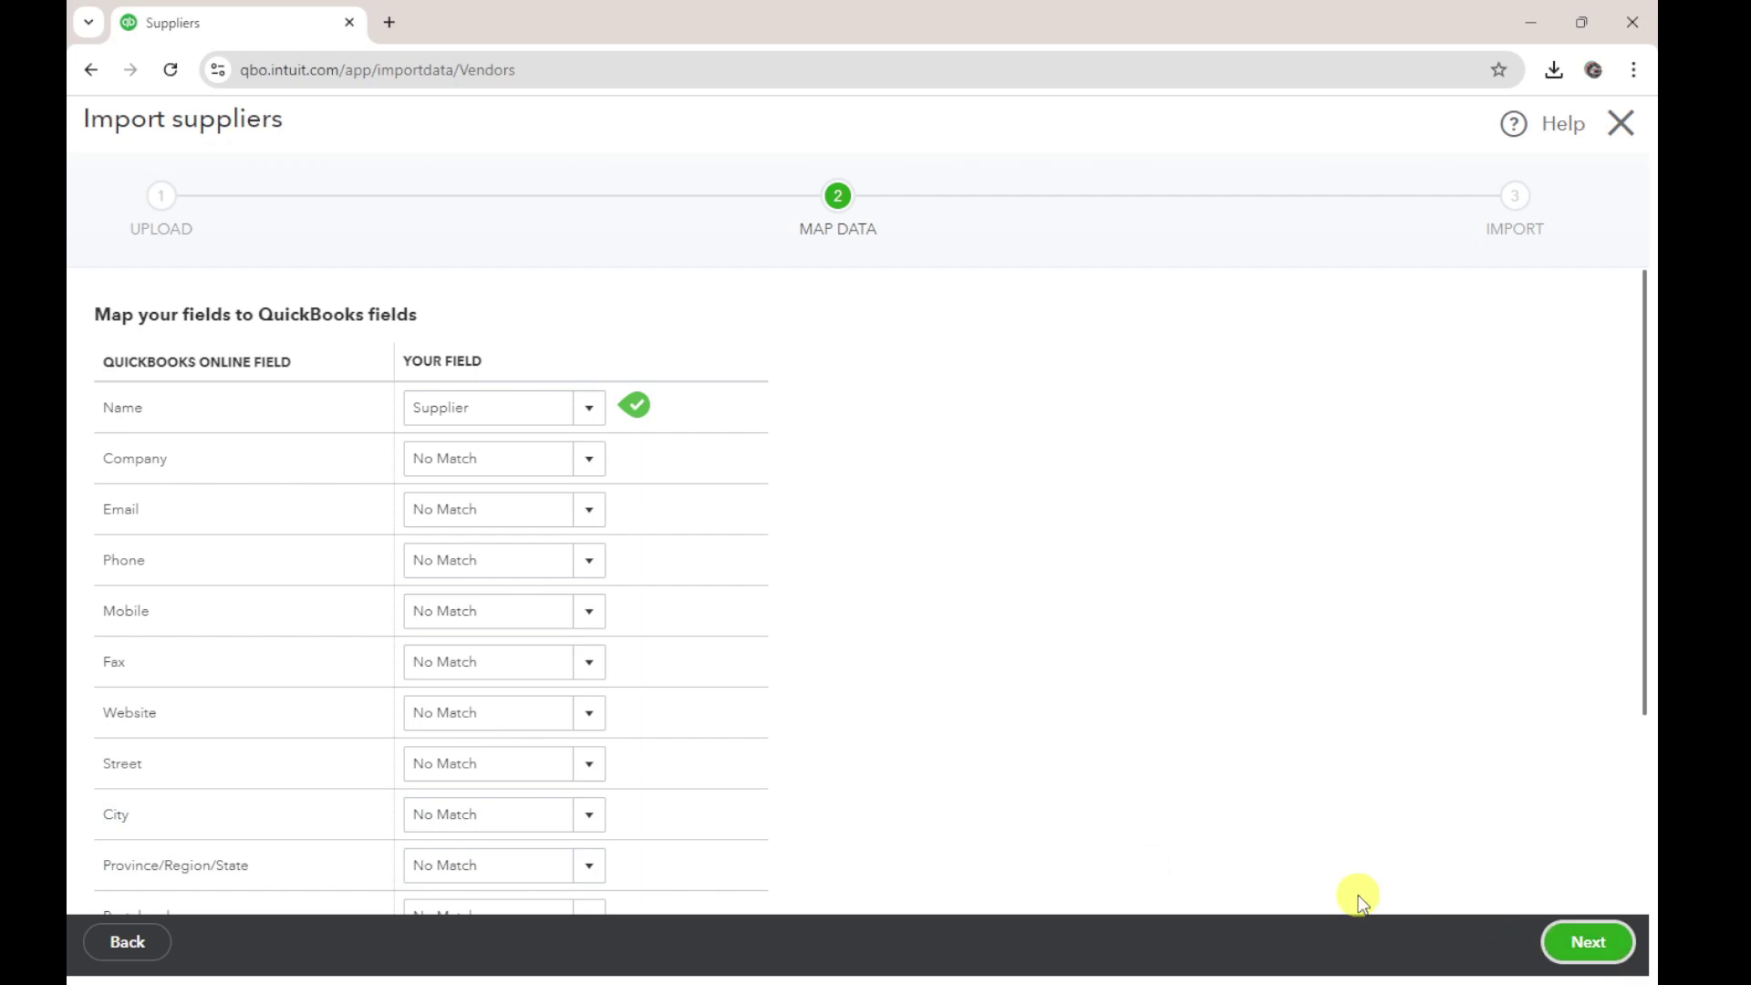
left_click(1603, 945)
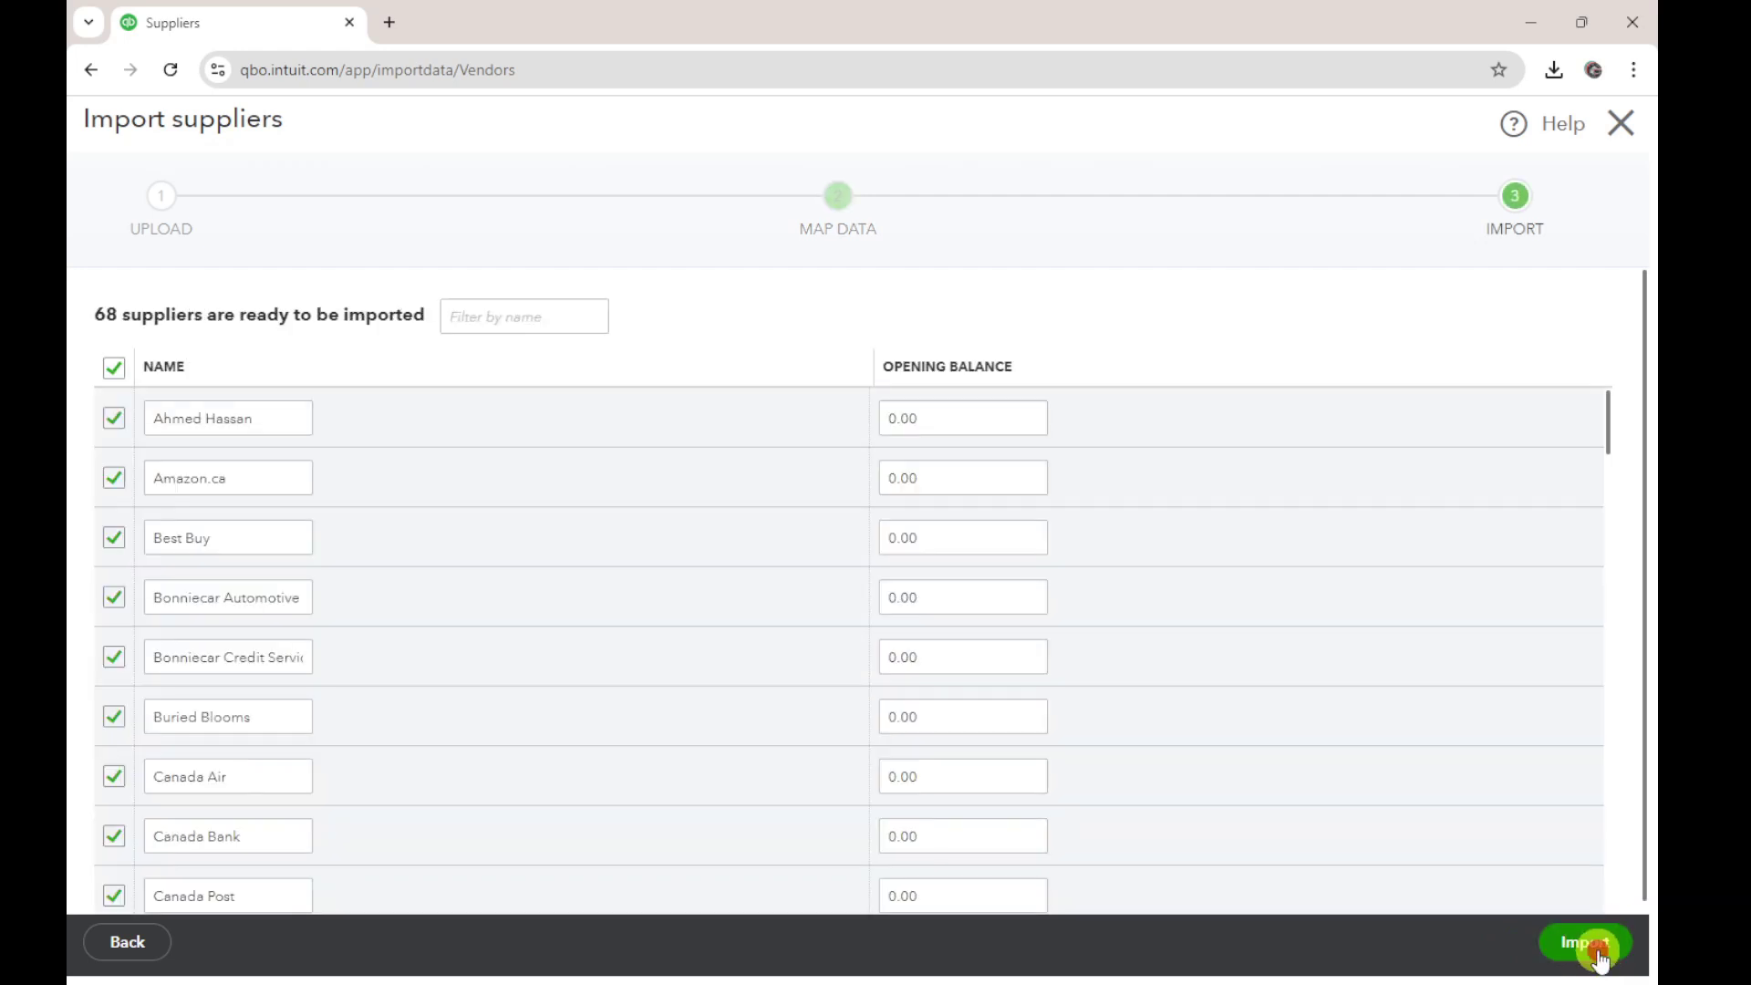
left_click(1599, 954)
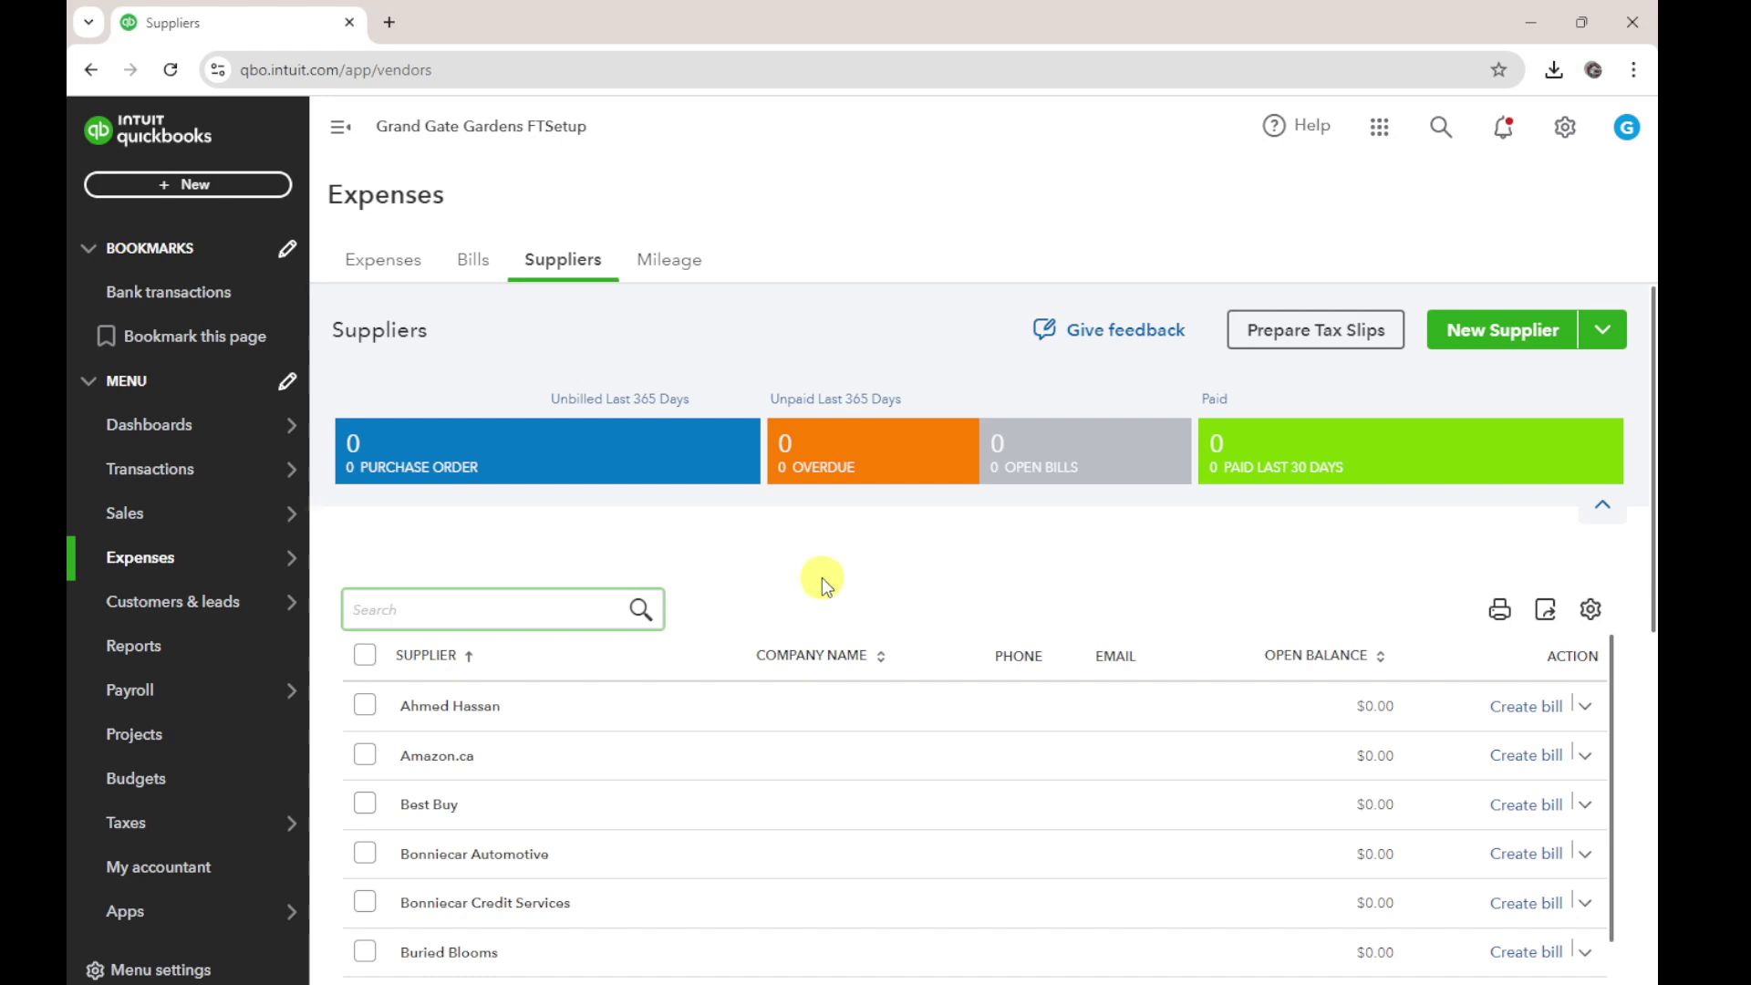
Start a bank transaction upload and add Canada Bank Feed Oct and Nov 2023.qbo from the Bank Feeds folder.
left_click(176, 483)
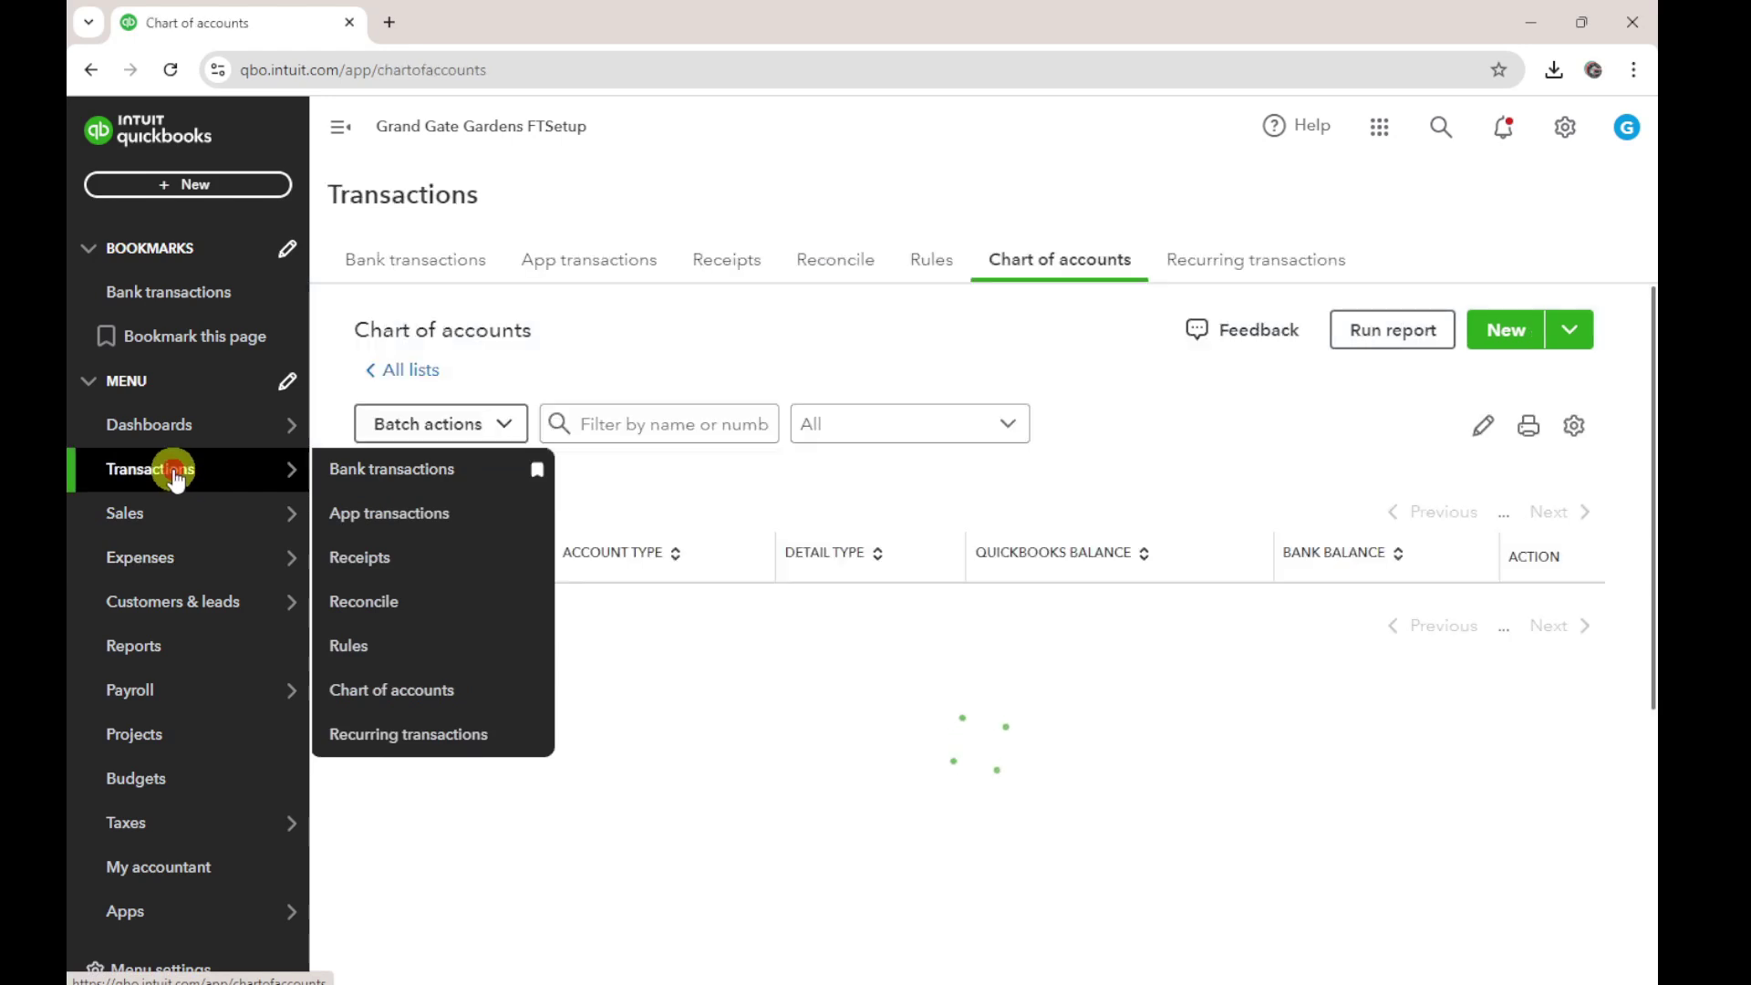
mouse_move(173, 473)
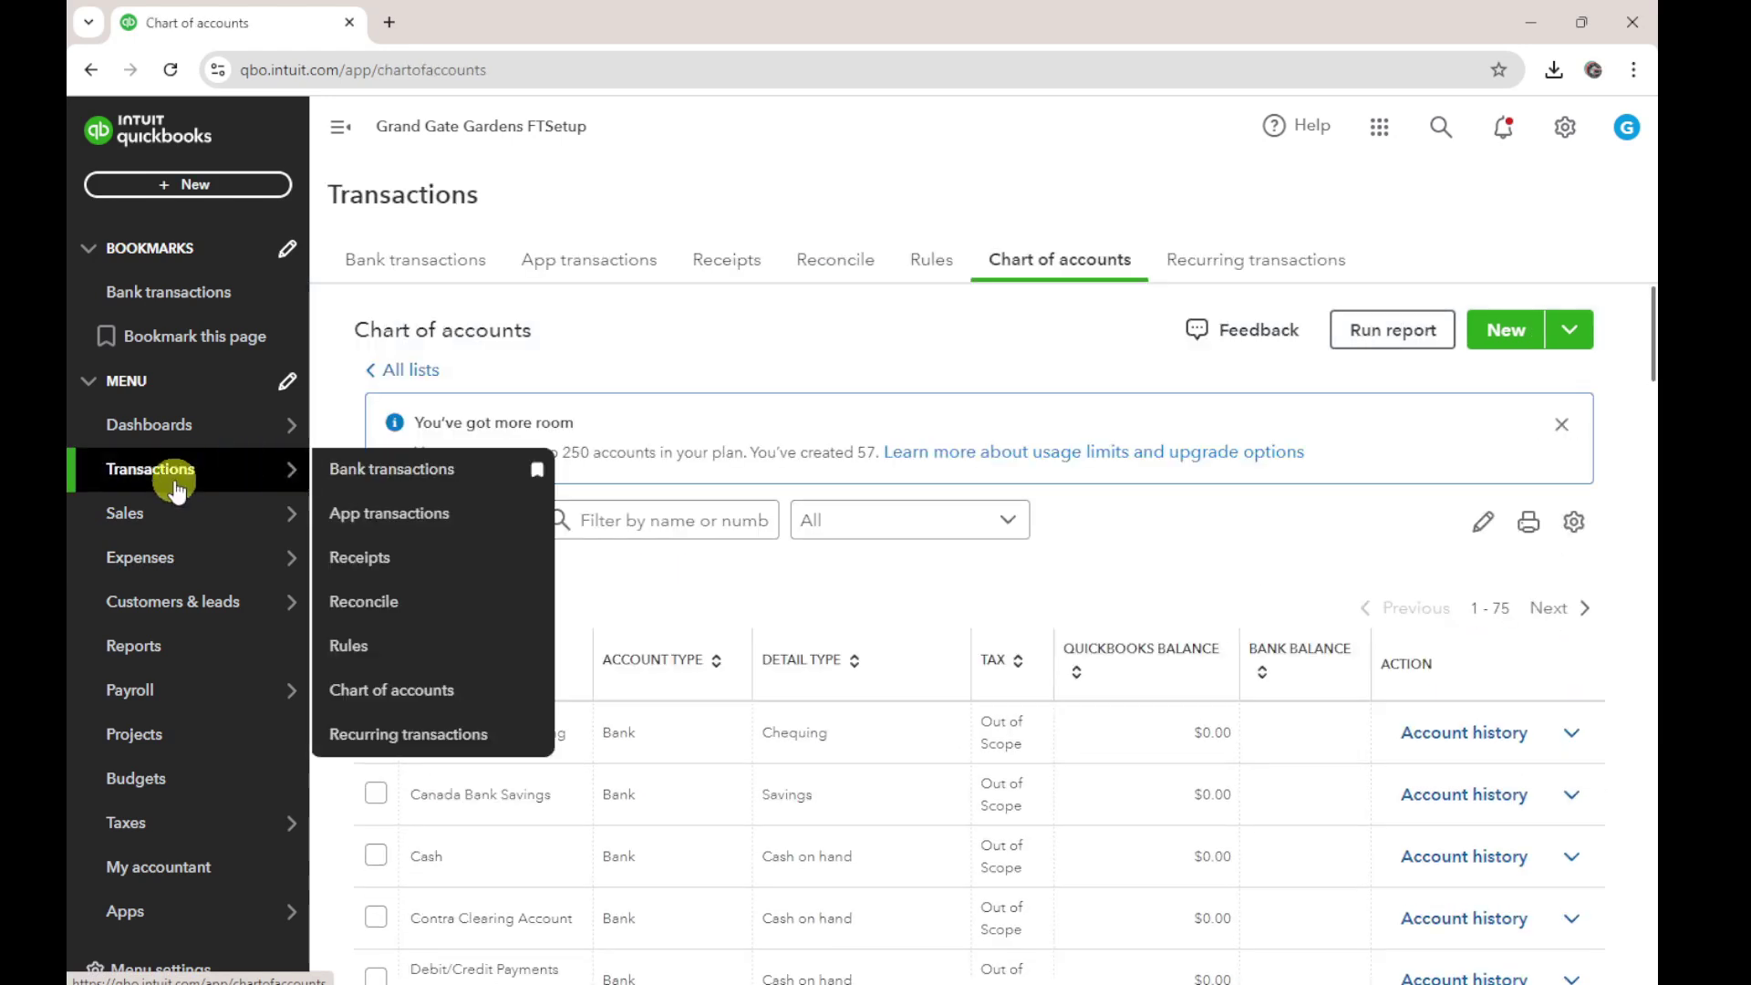
left_click(373, 469)
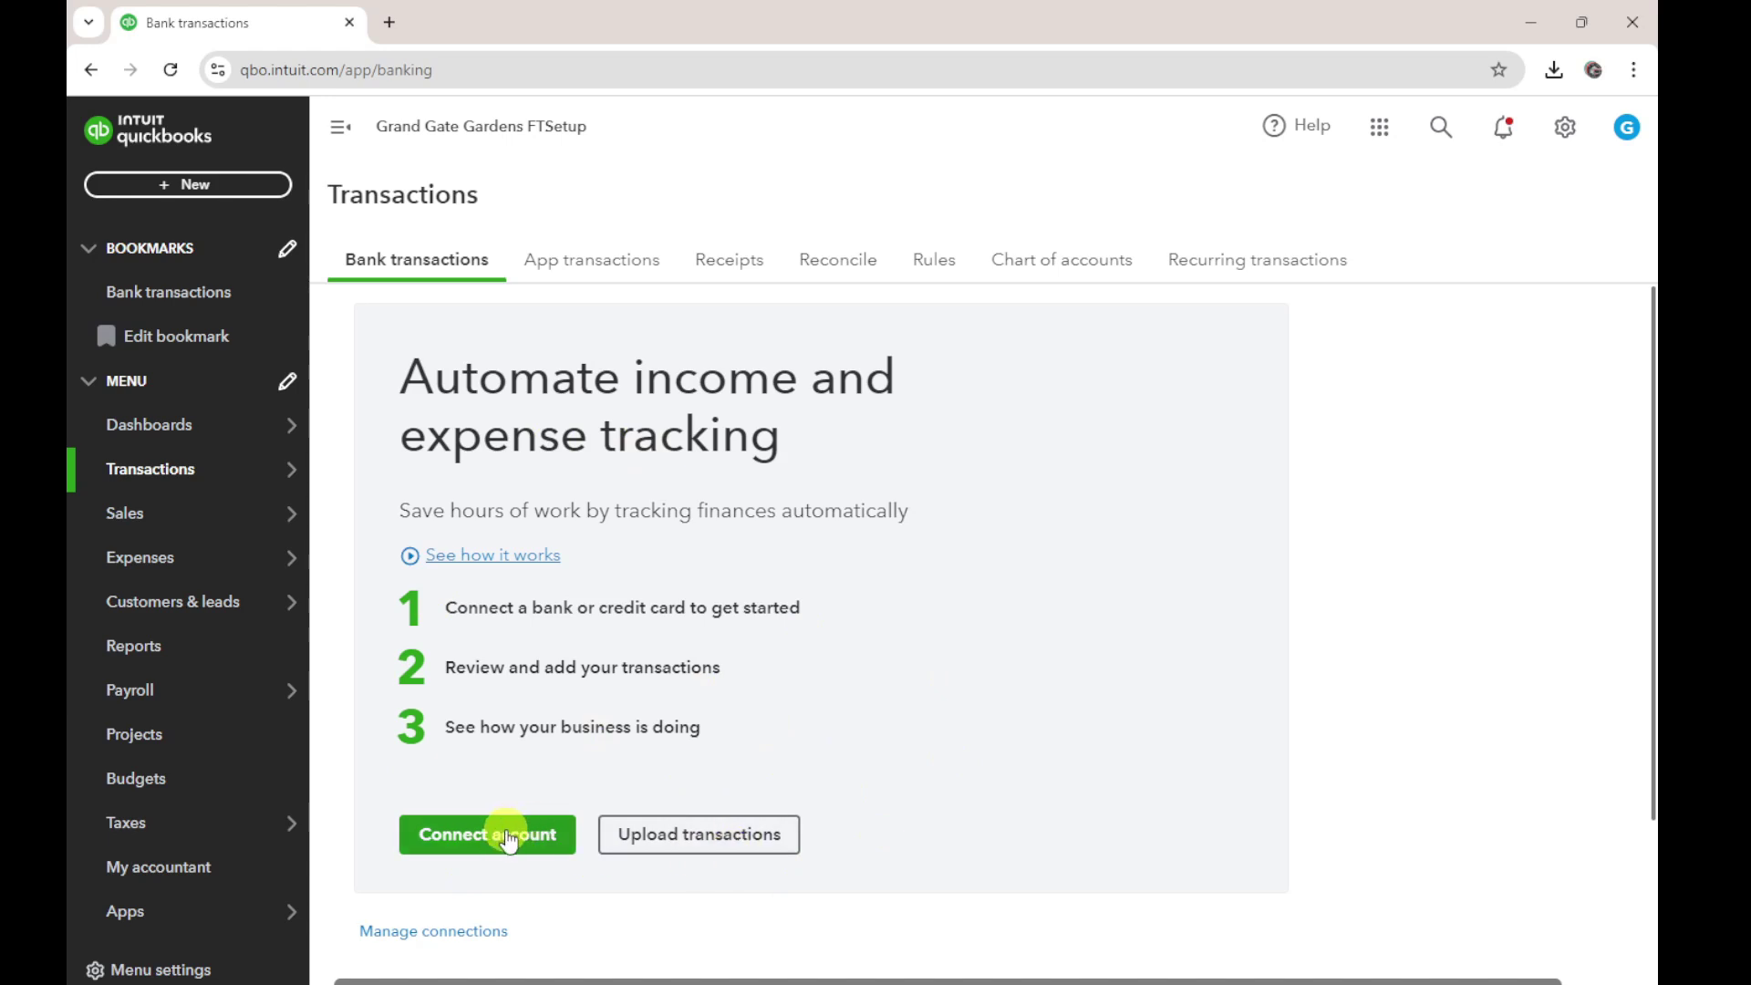
left_click(676, 836)
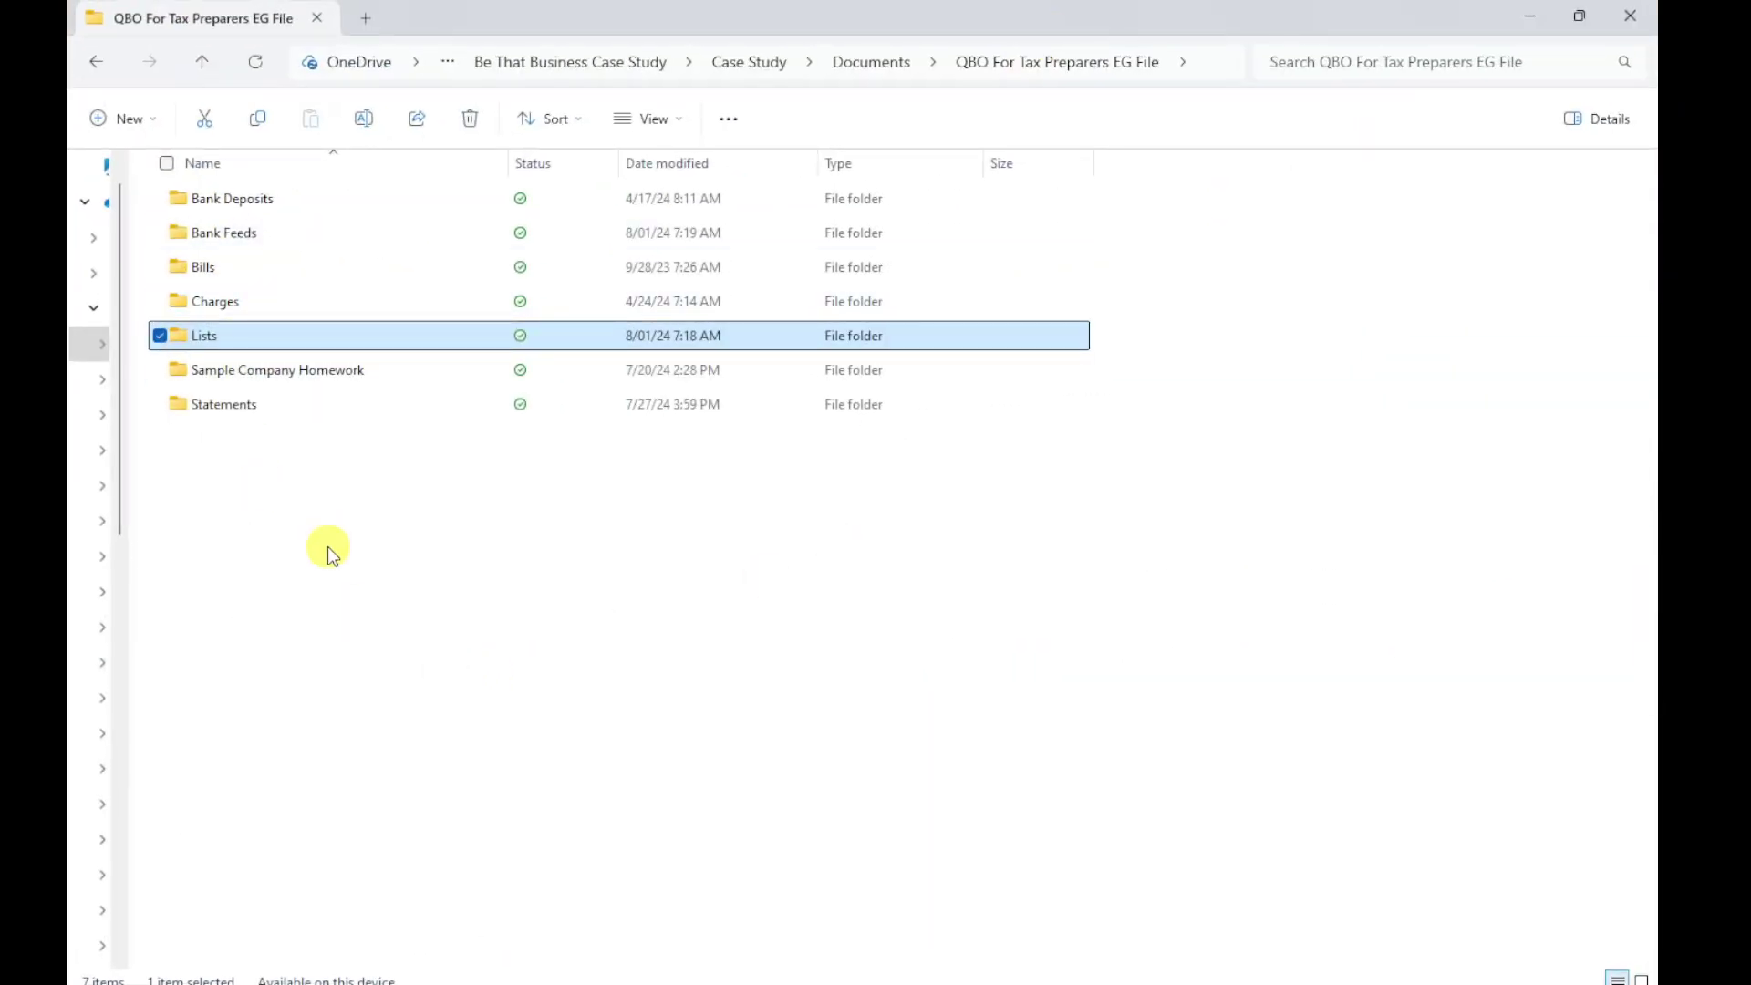
left_click(246, 237)
double_click(246, 238)
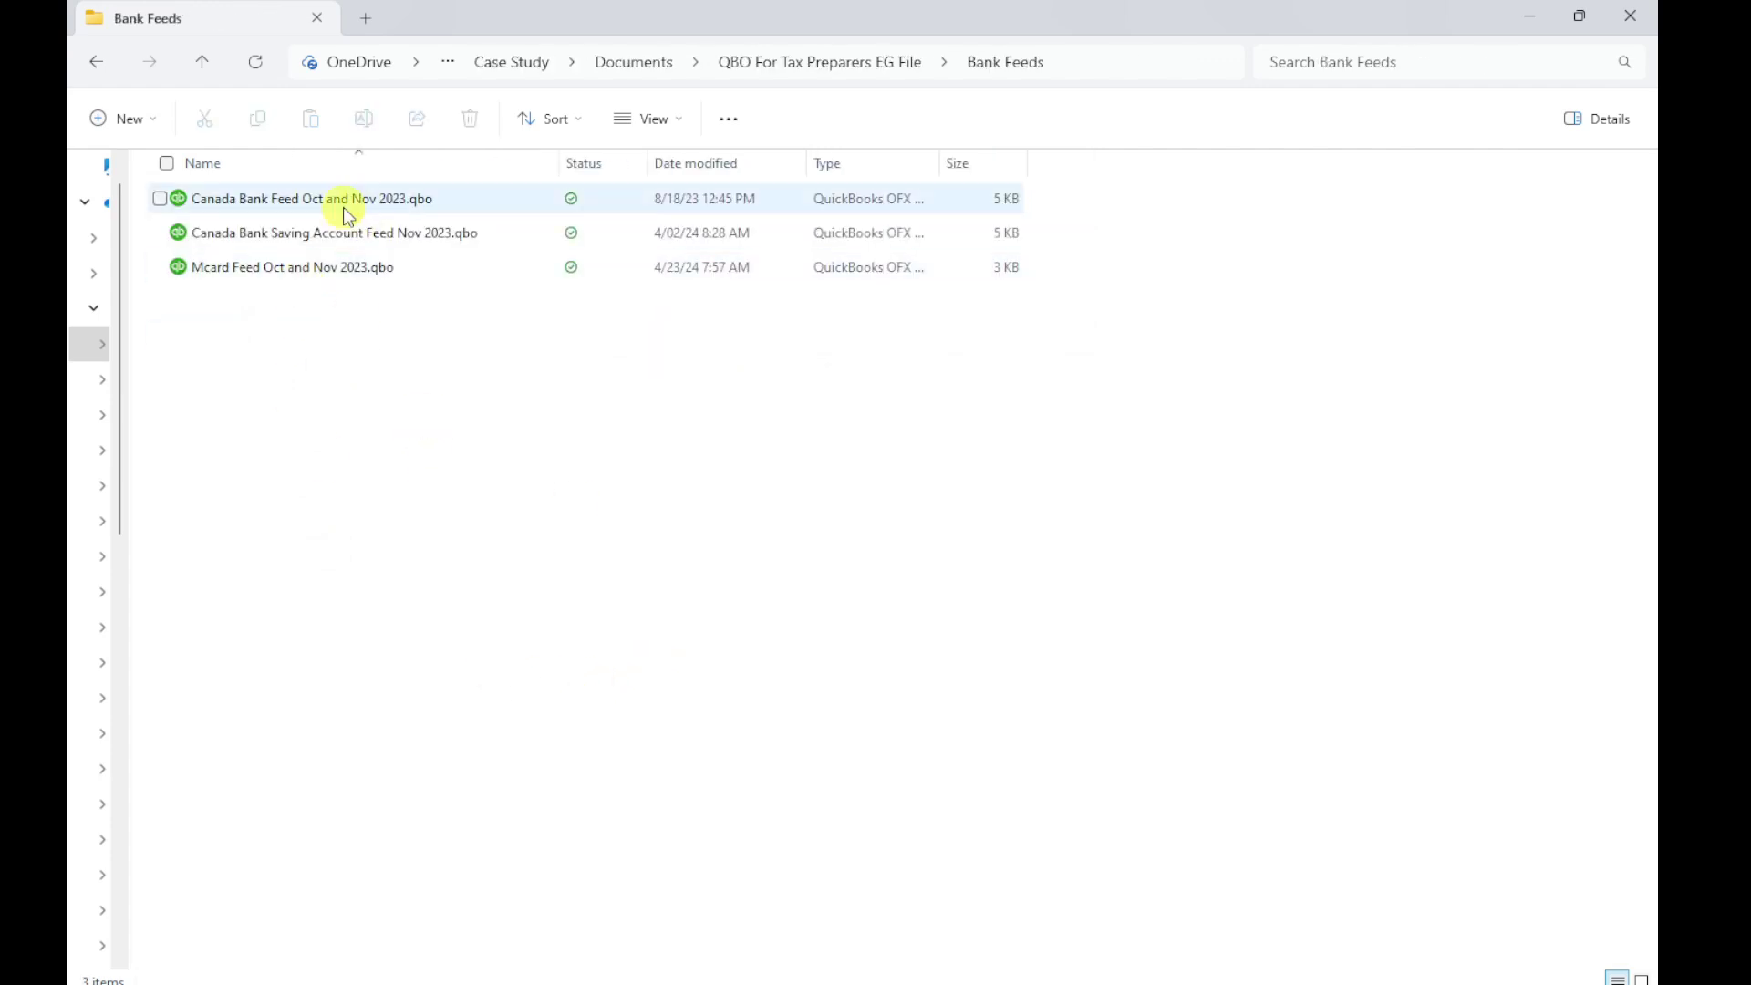
left_click_drag(762, 16, 504, 682)
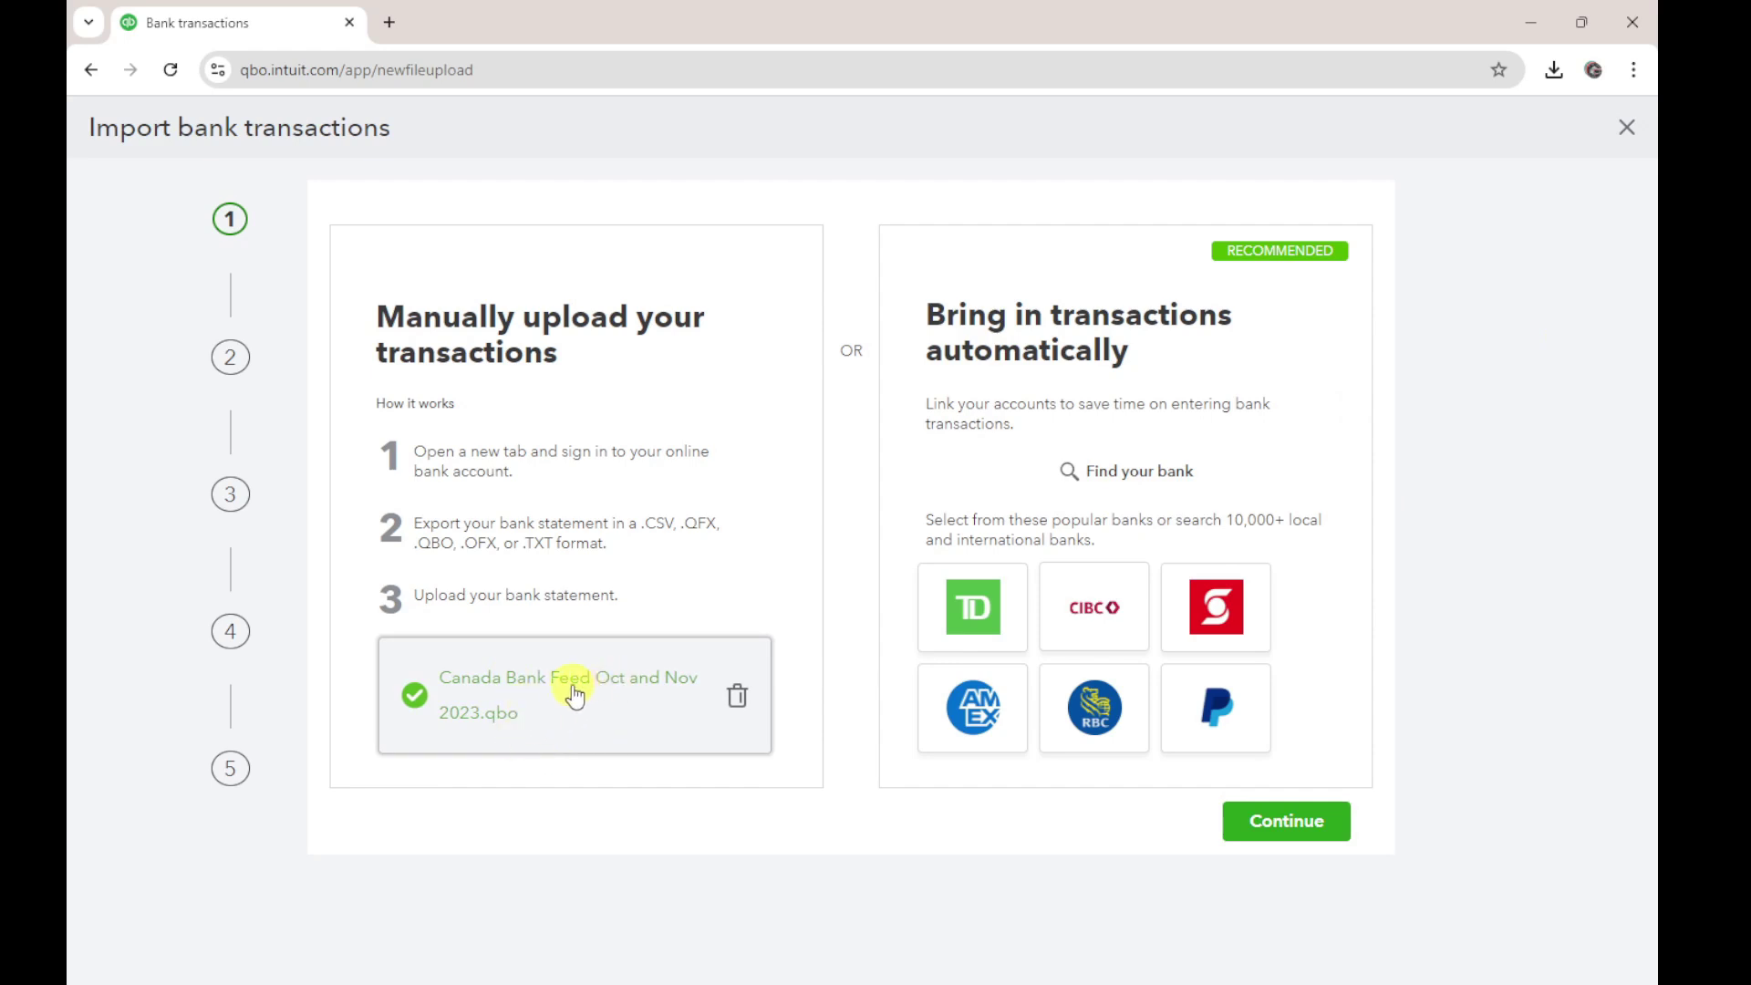
Assign the uploaded transactions to the Canada Bank Chequing account and finish the import.
left_click(1286, 823)
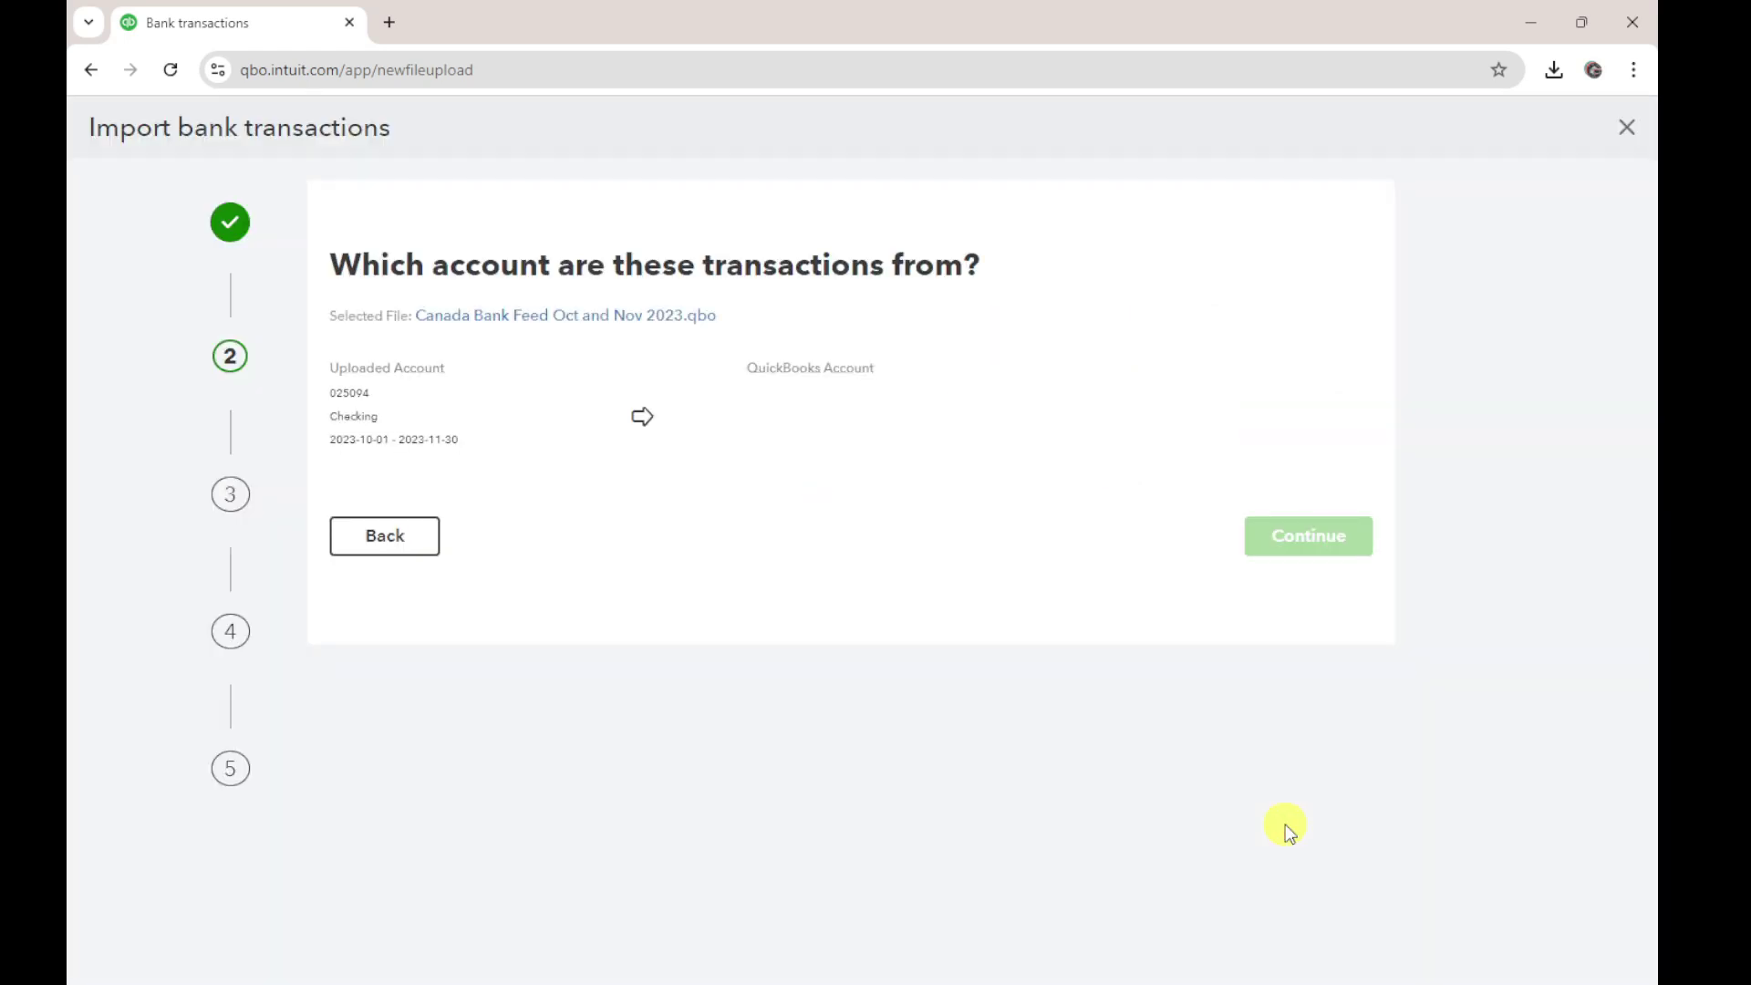
left_click(858, 409)
type("cana")
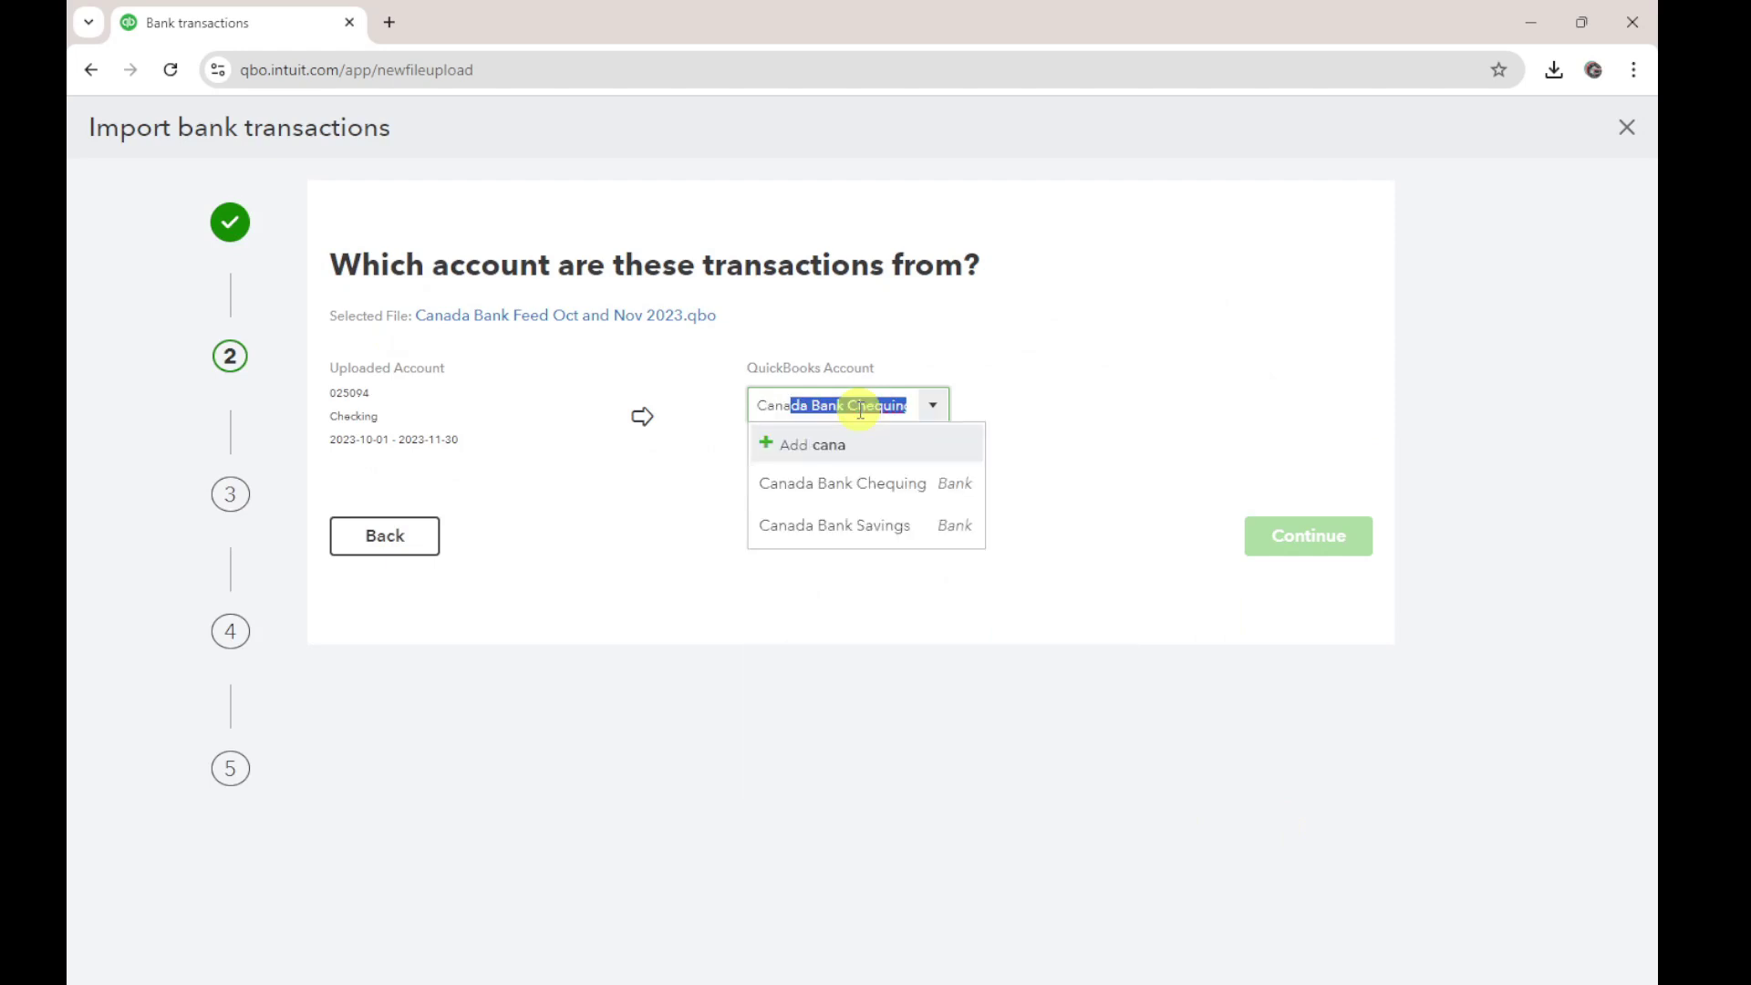
left_click(875, 491)
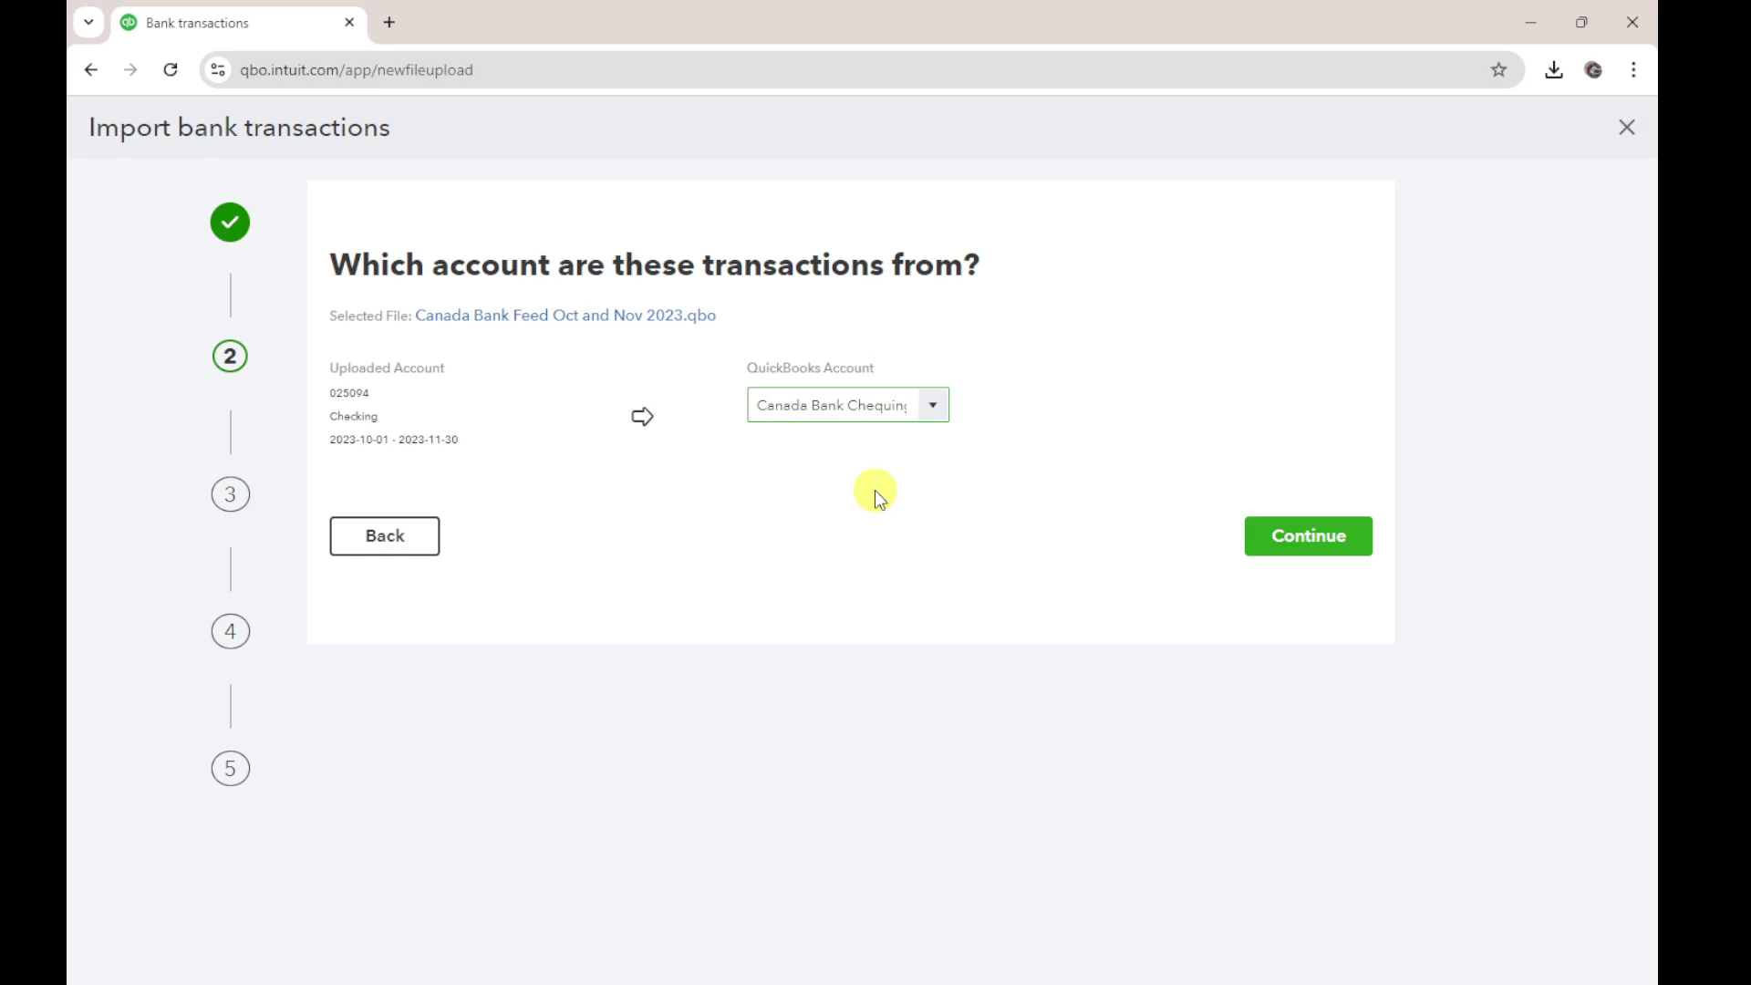
left_click(1302, 540)
left_click(1310, 374)
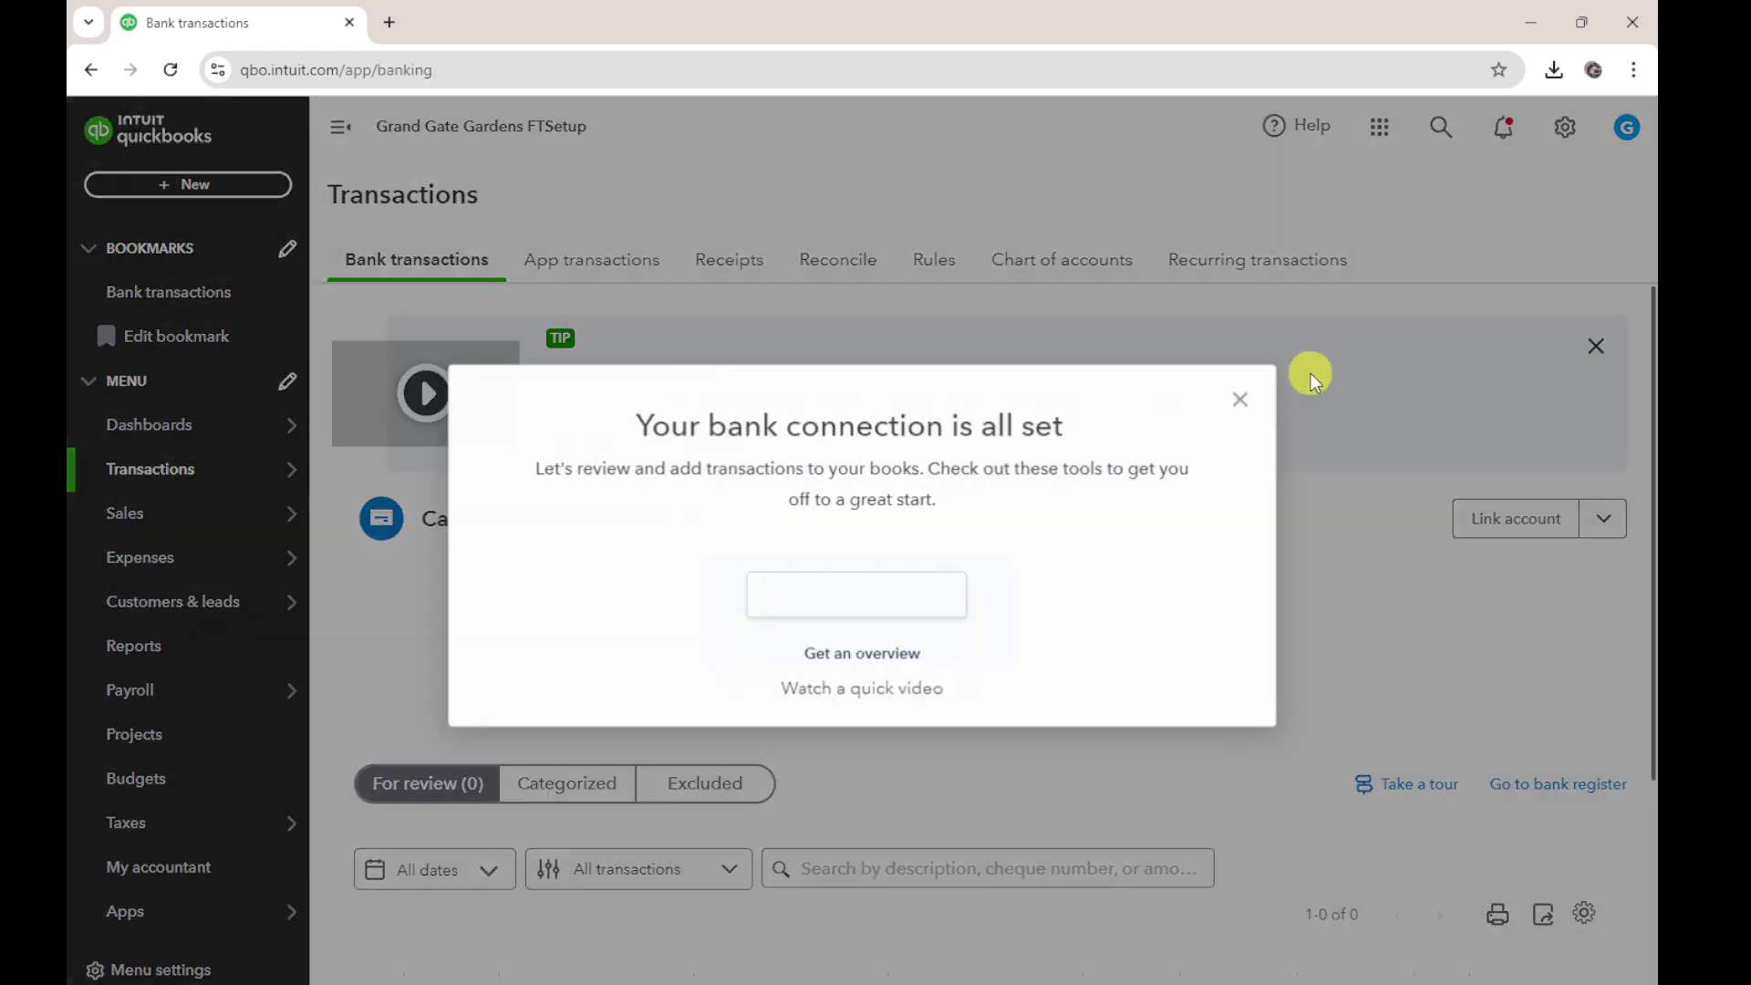
Dismiss the bank connection message and the customer tip, and look over the imported chequing transactions.
left_click(1243, 349)
scroll(1219, 688, "down", 10)
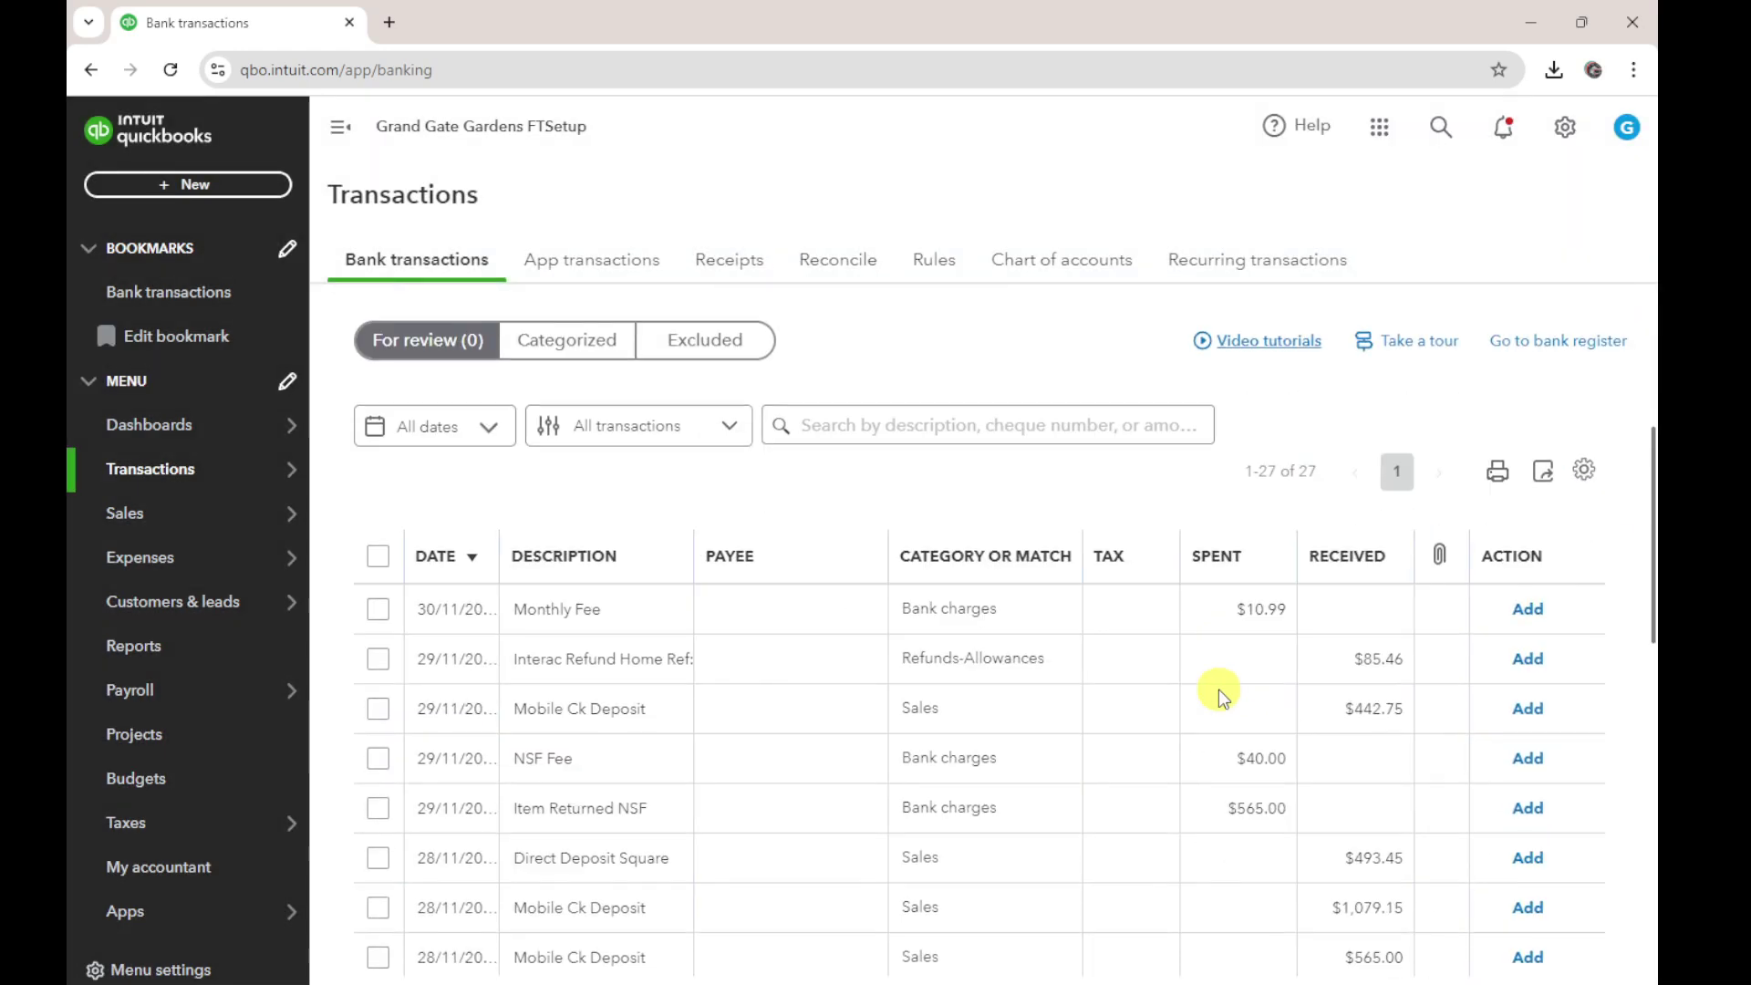
scroll(1213, 744, "up", 6)
scroll(1222, 693, "up", 5)
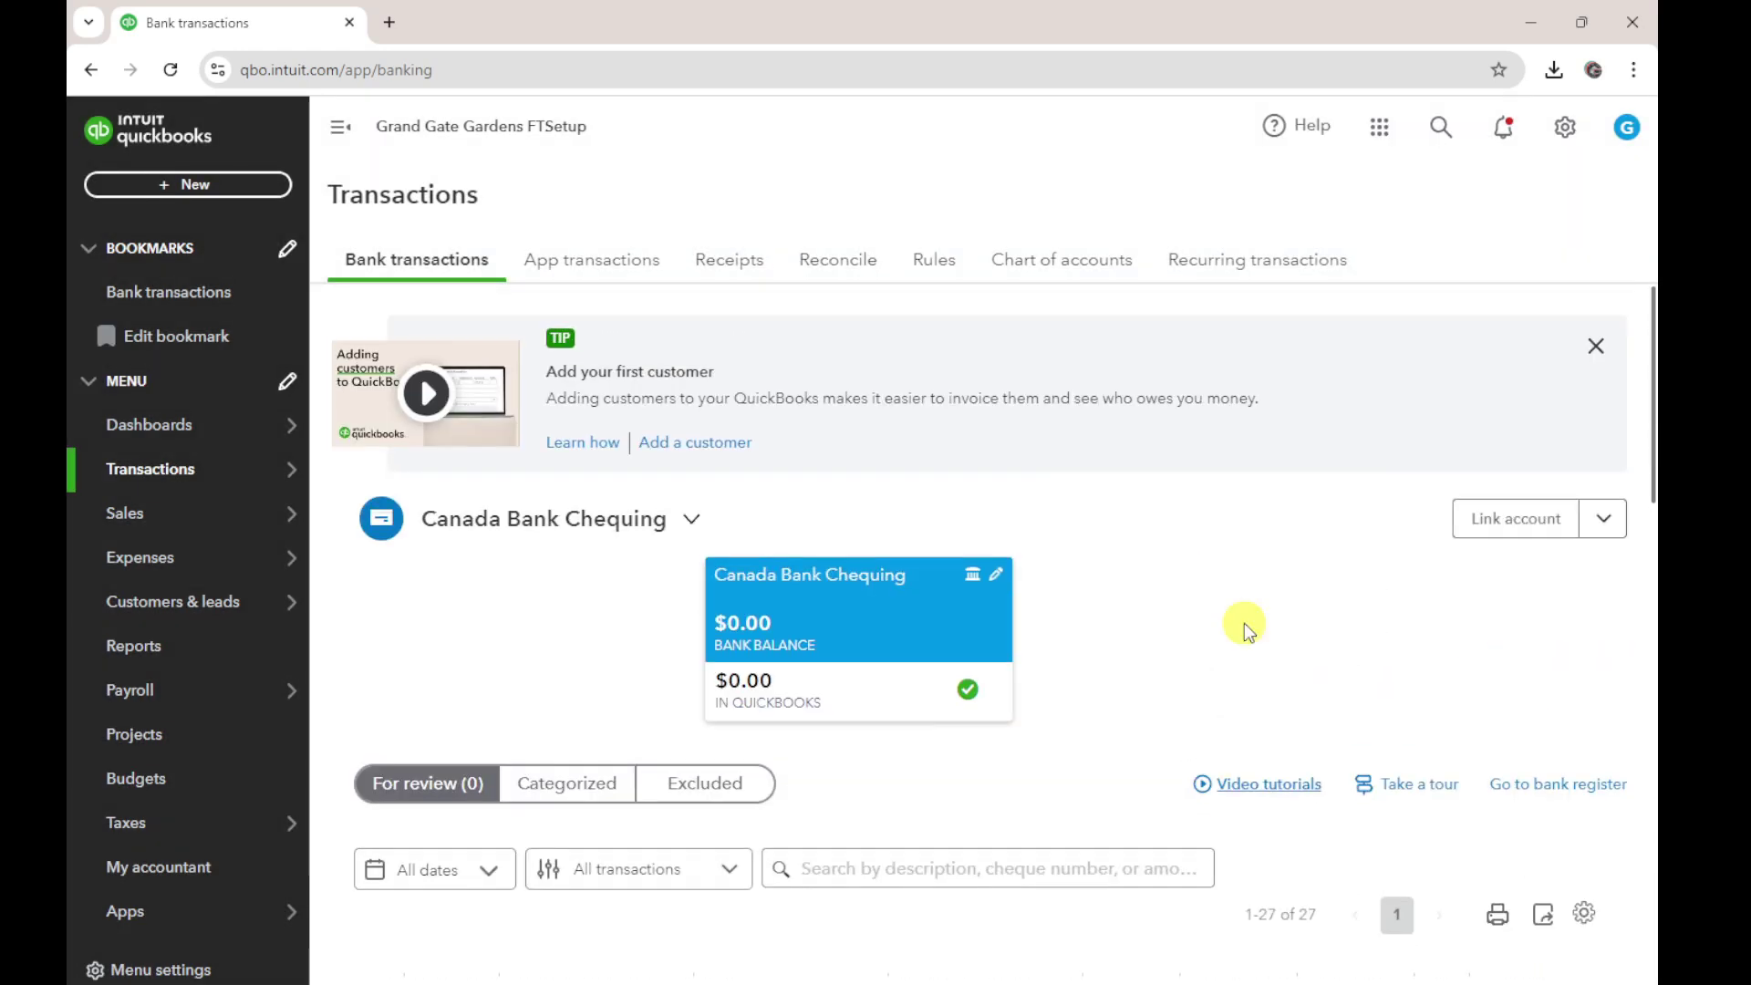
left_click(1596, 346)
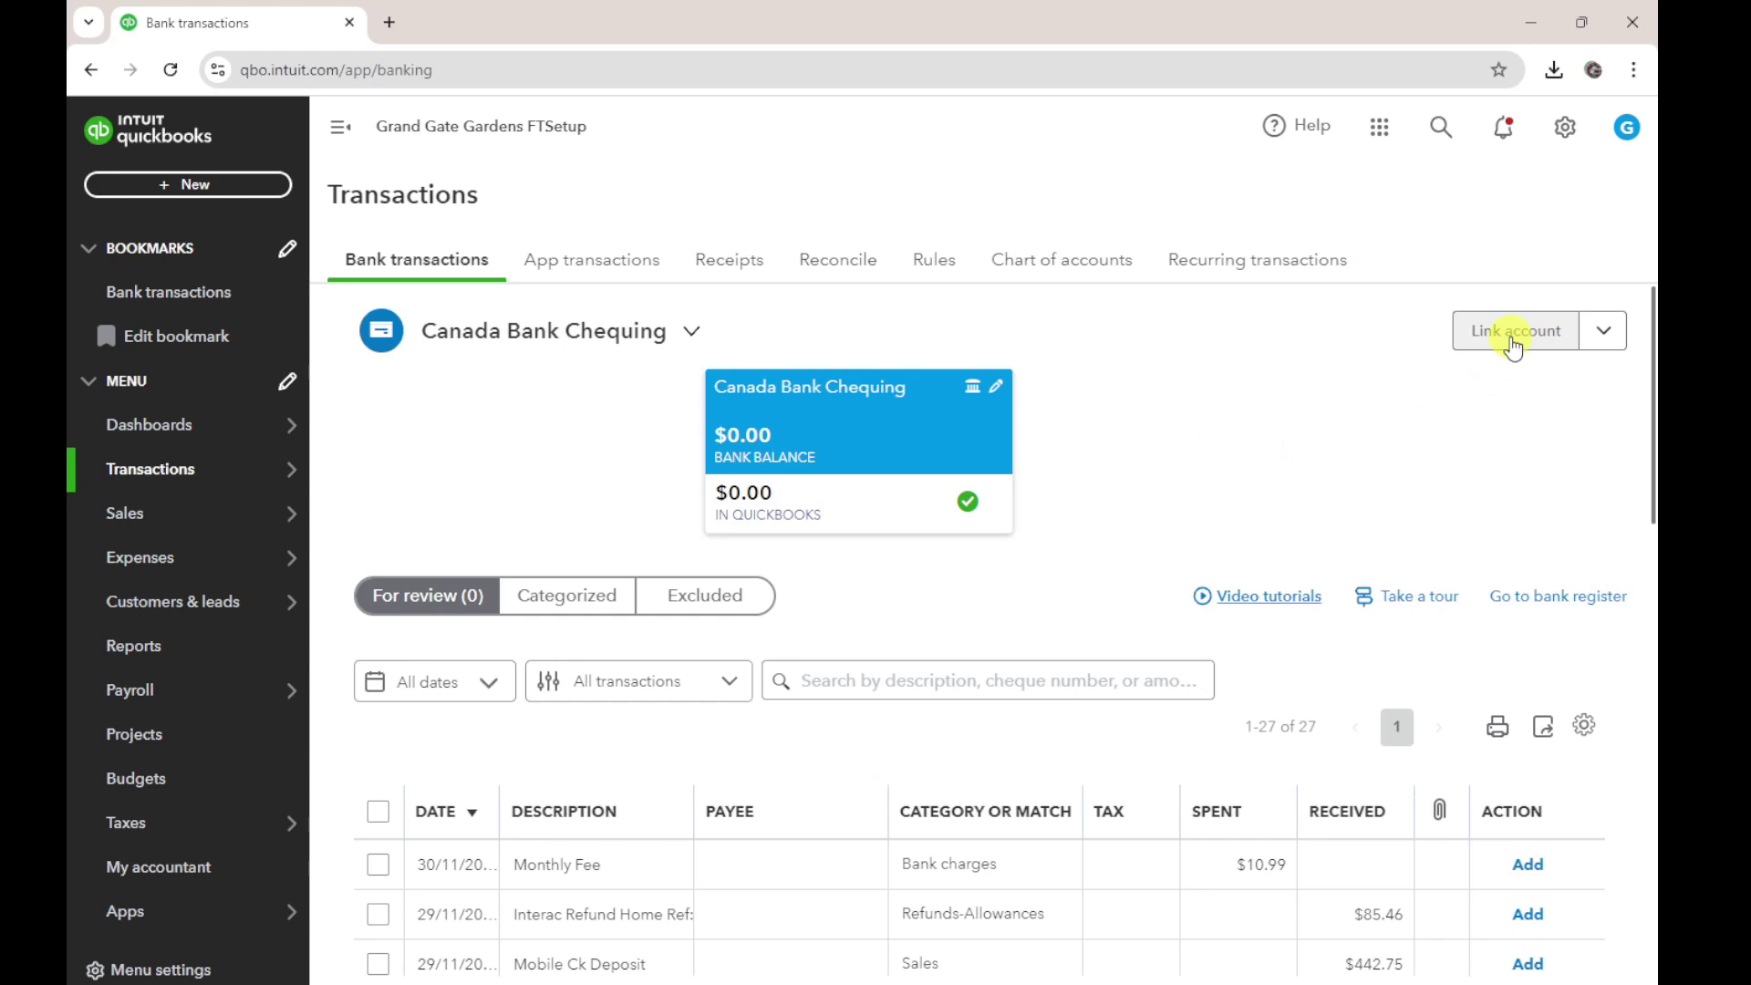
Start another bank transaction upload from file and add Canada Bank Saving Account Feed Nov 2023.qbo.
left_click(1603, 333)
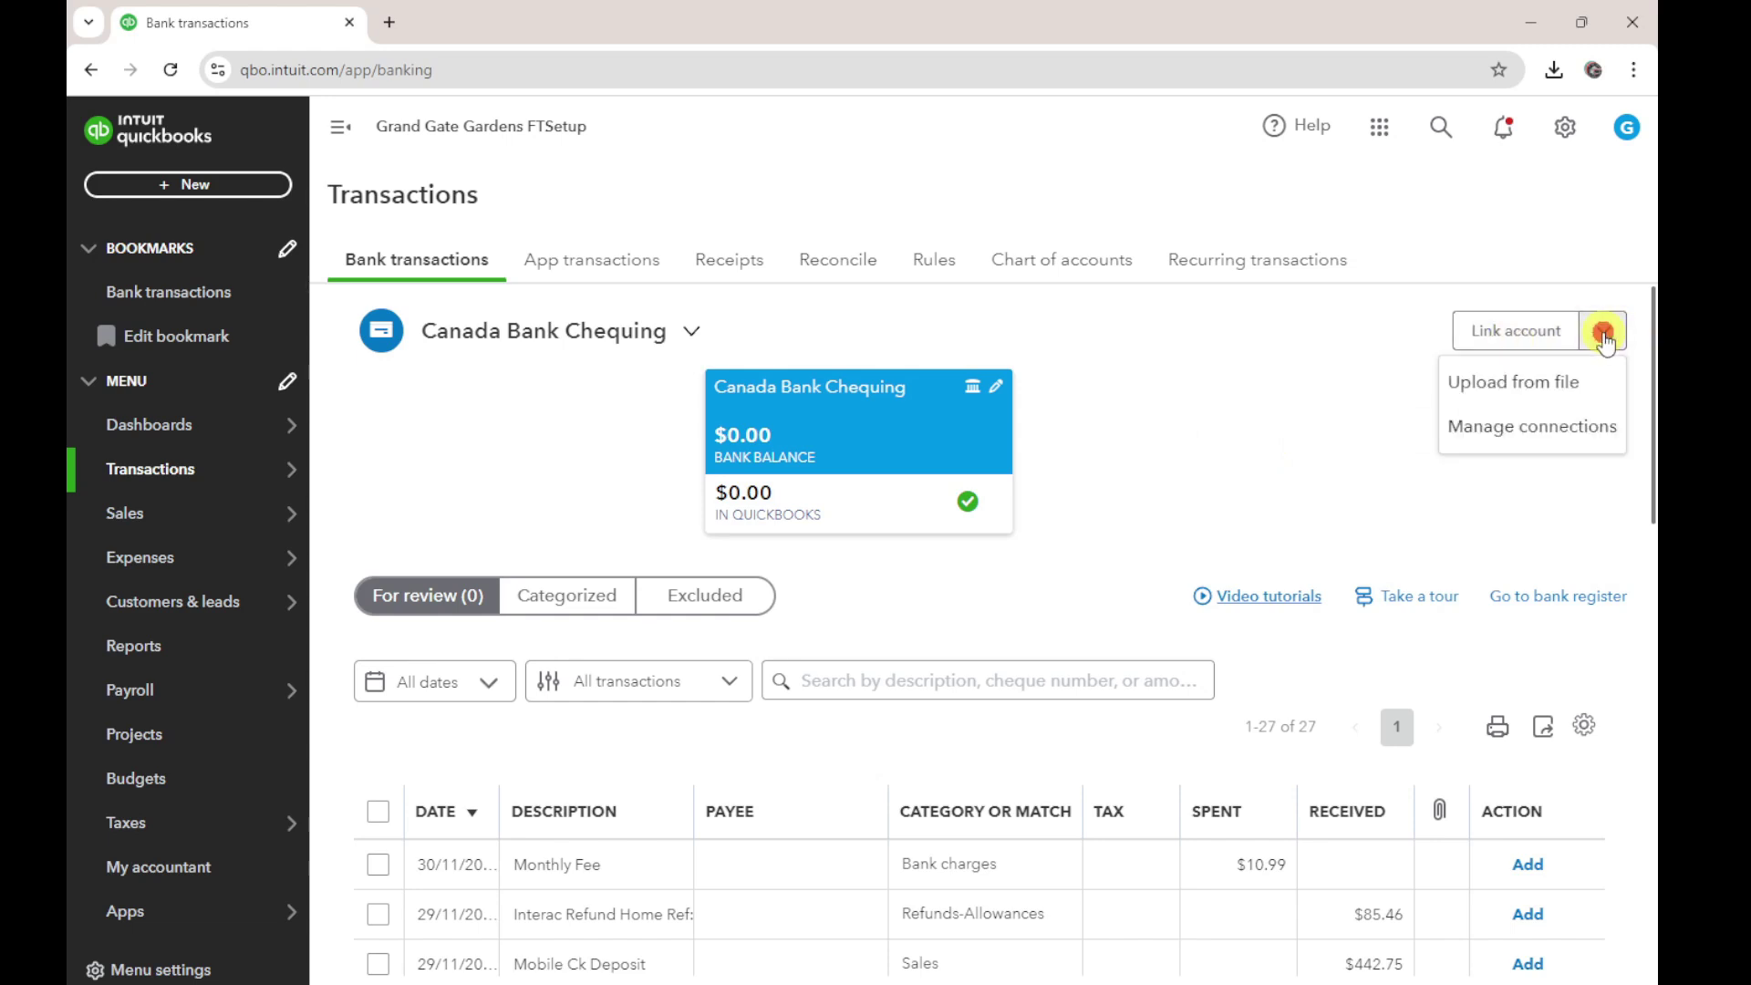
left_click(1521, 383)
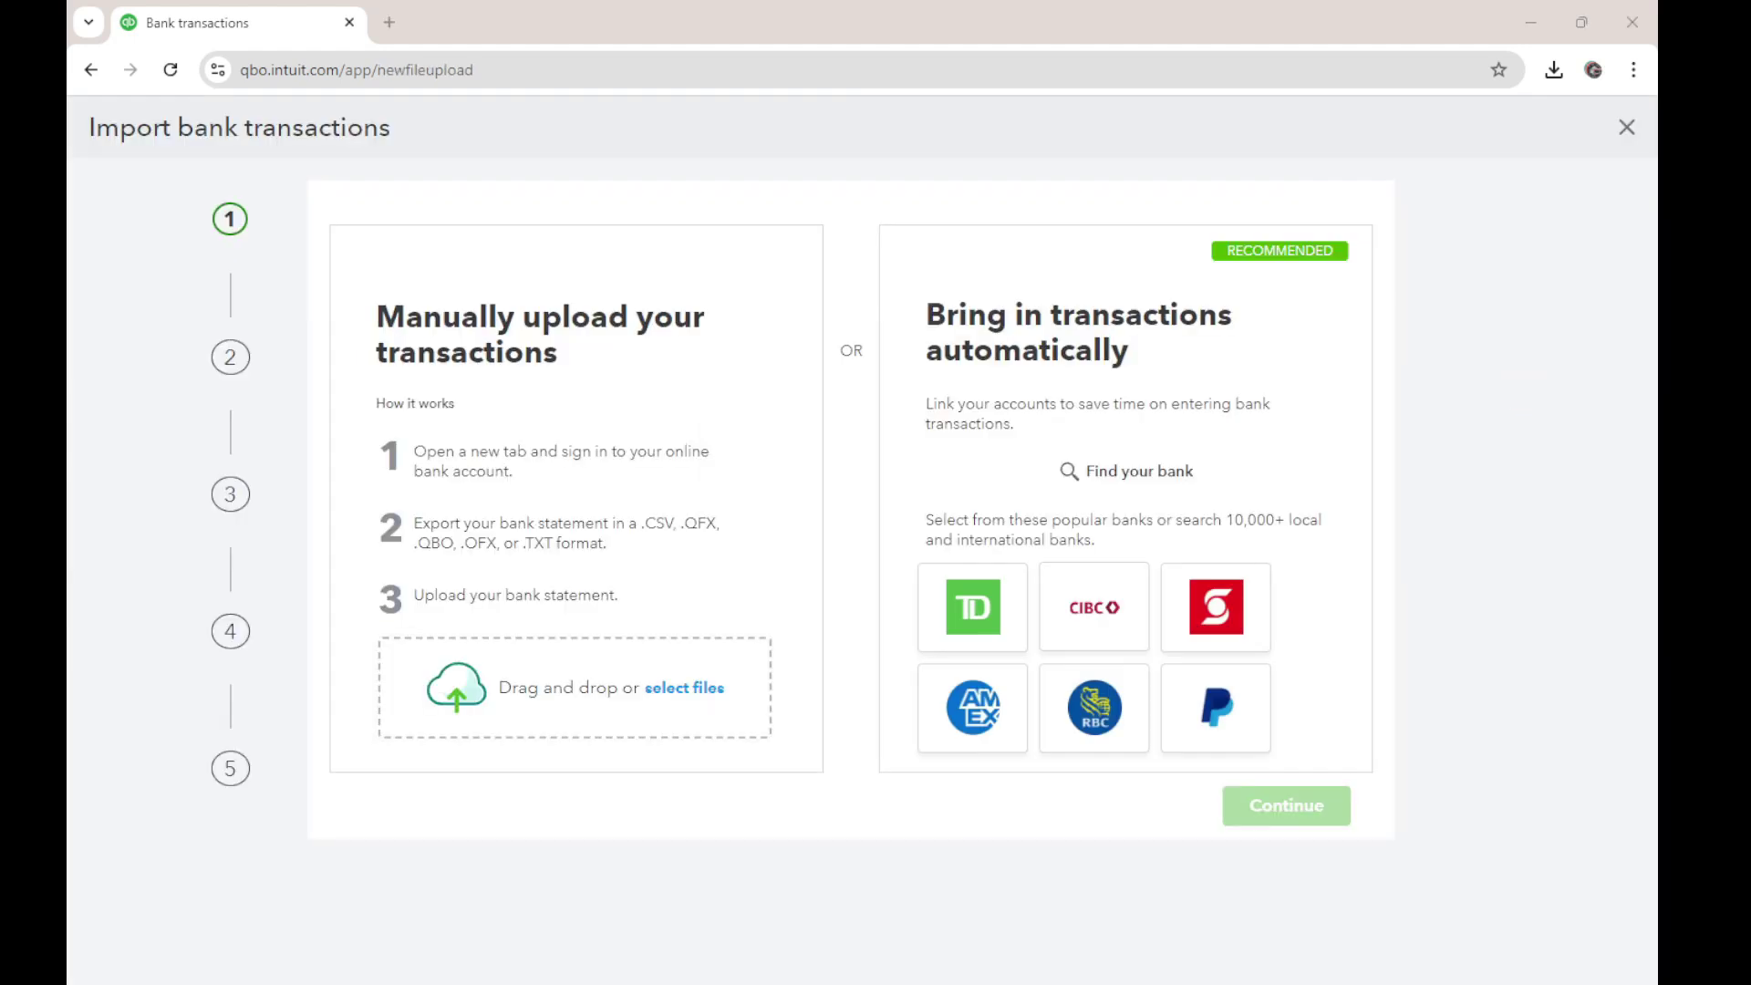
left_click_drag(672, 681, 648, 688)
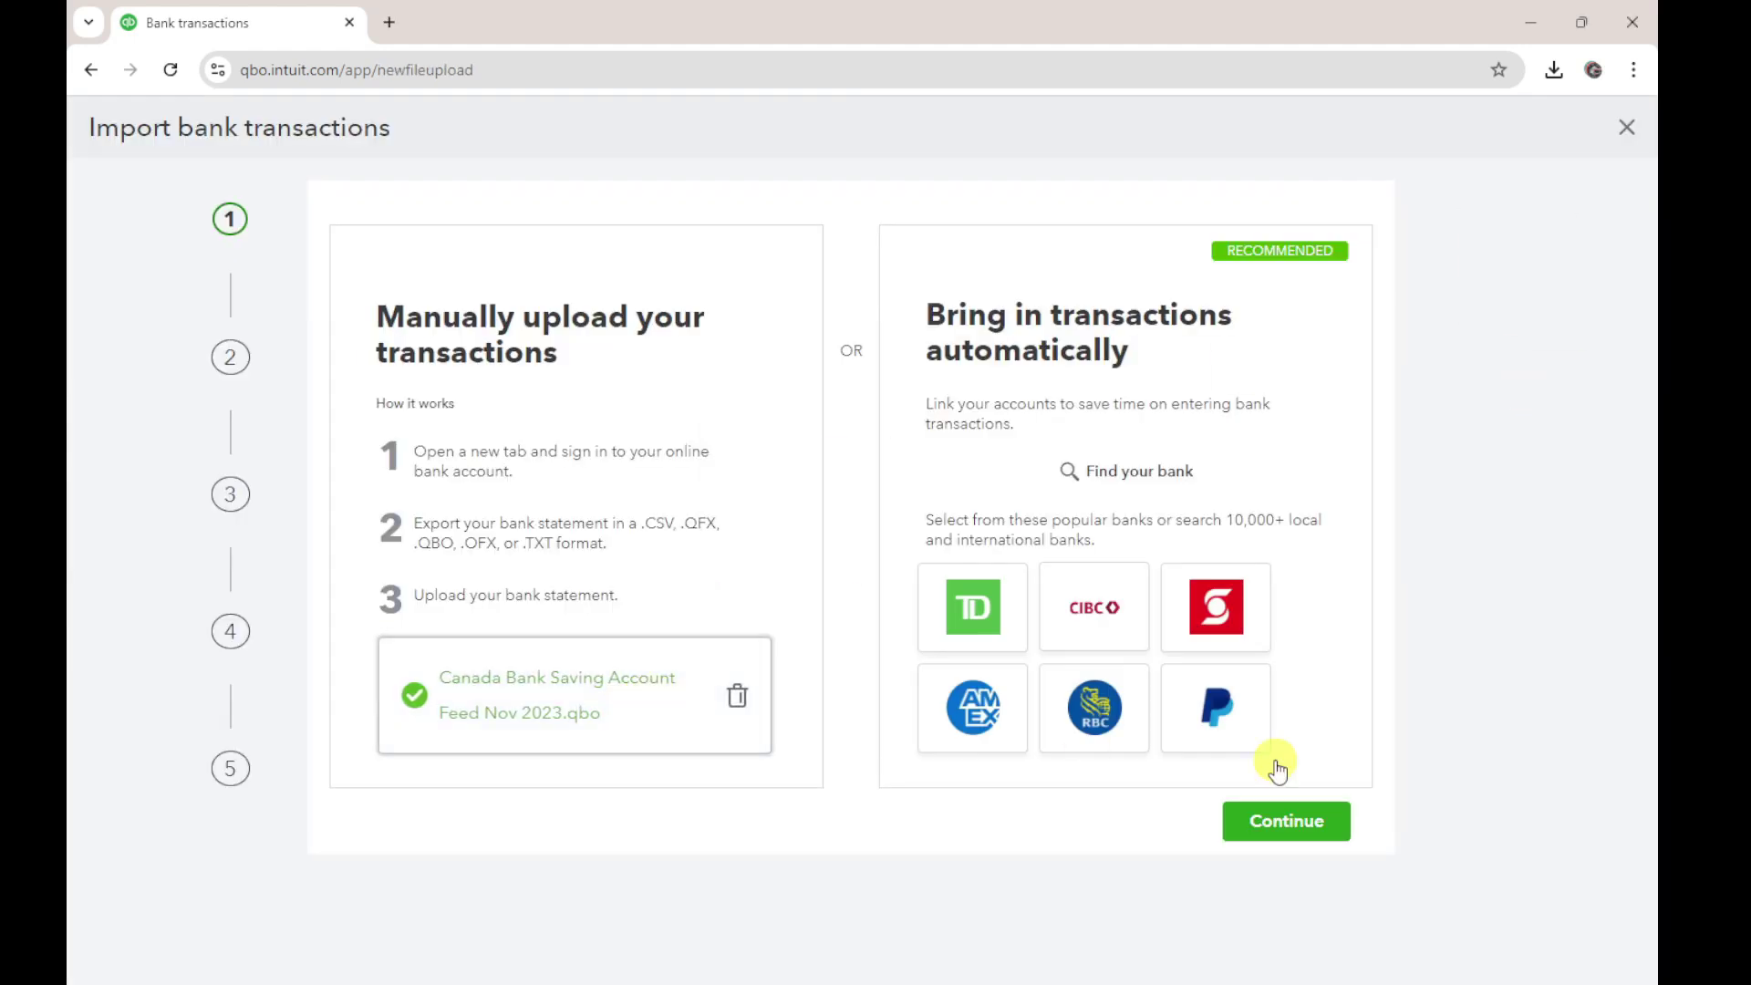
Assign the savings feed transactions to the Canada Bank Savings account and finish the import.
left_click(1286, 821)
left_click(930, 408)
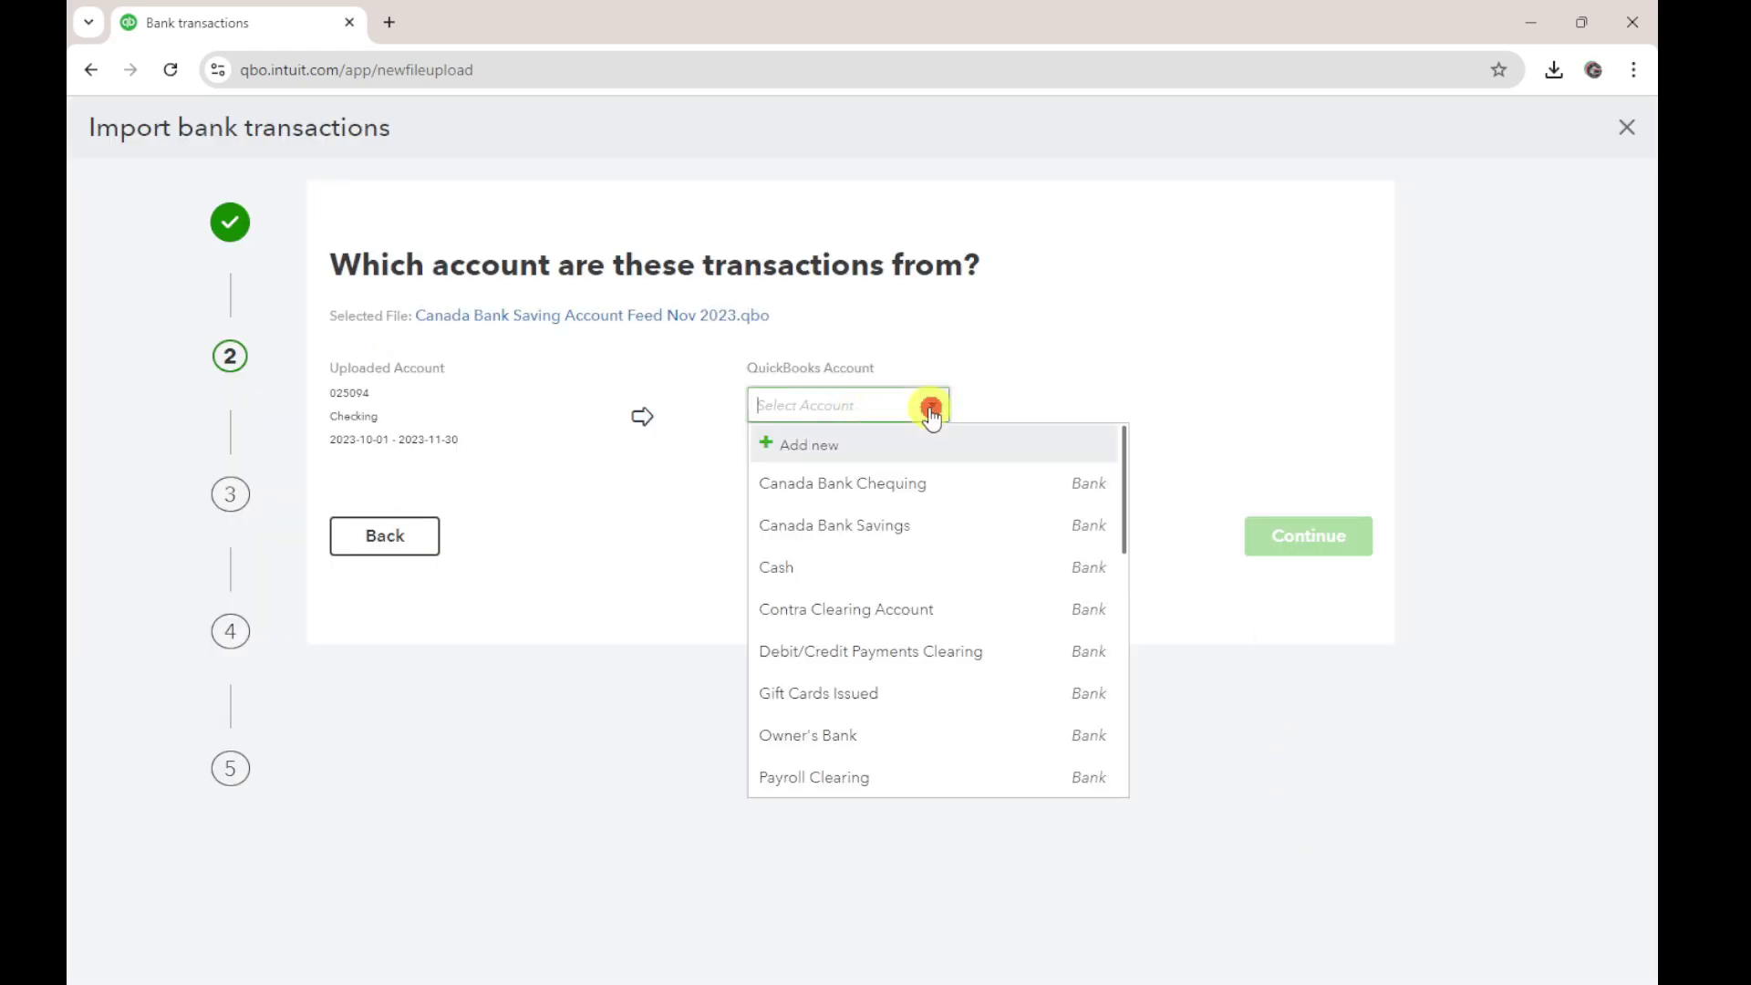
left_click(899, 522)
left_click(1294, 536)
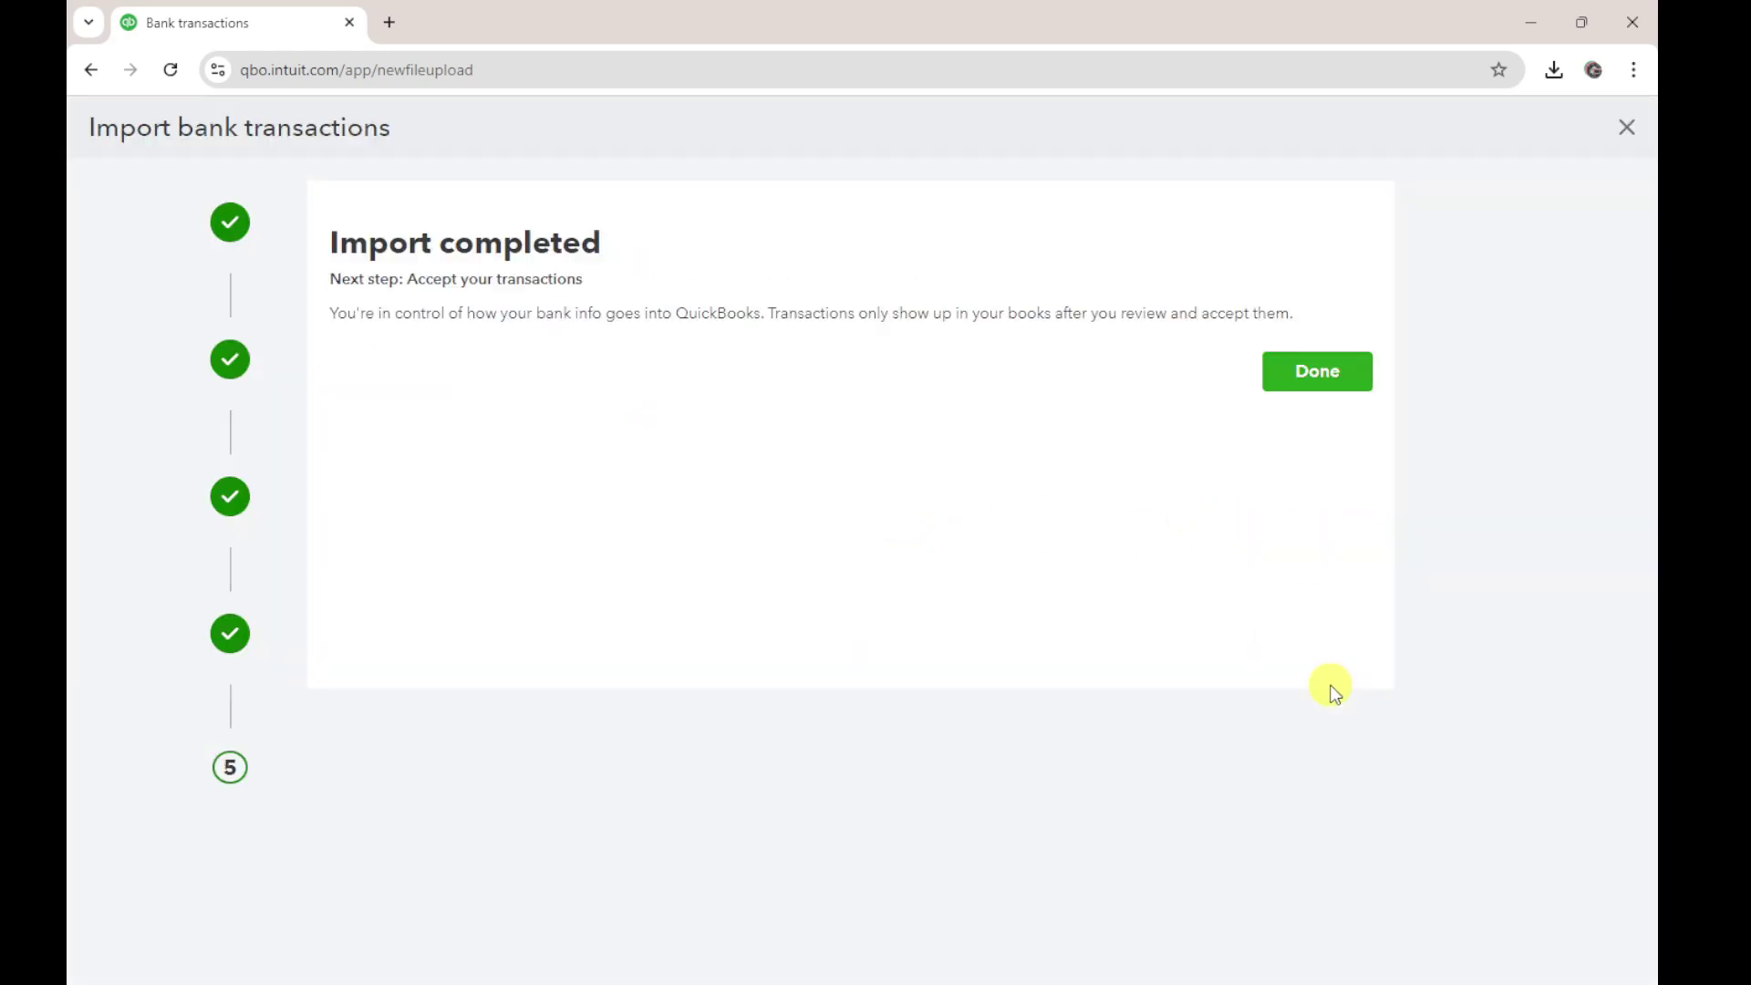
left_click(1310, 371)
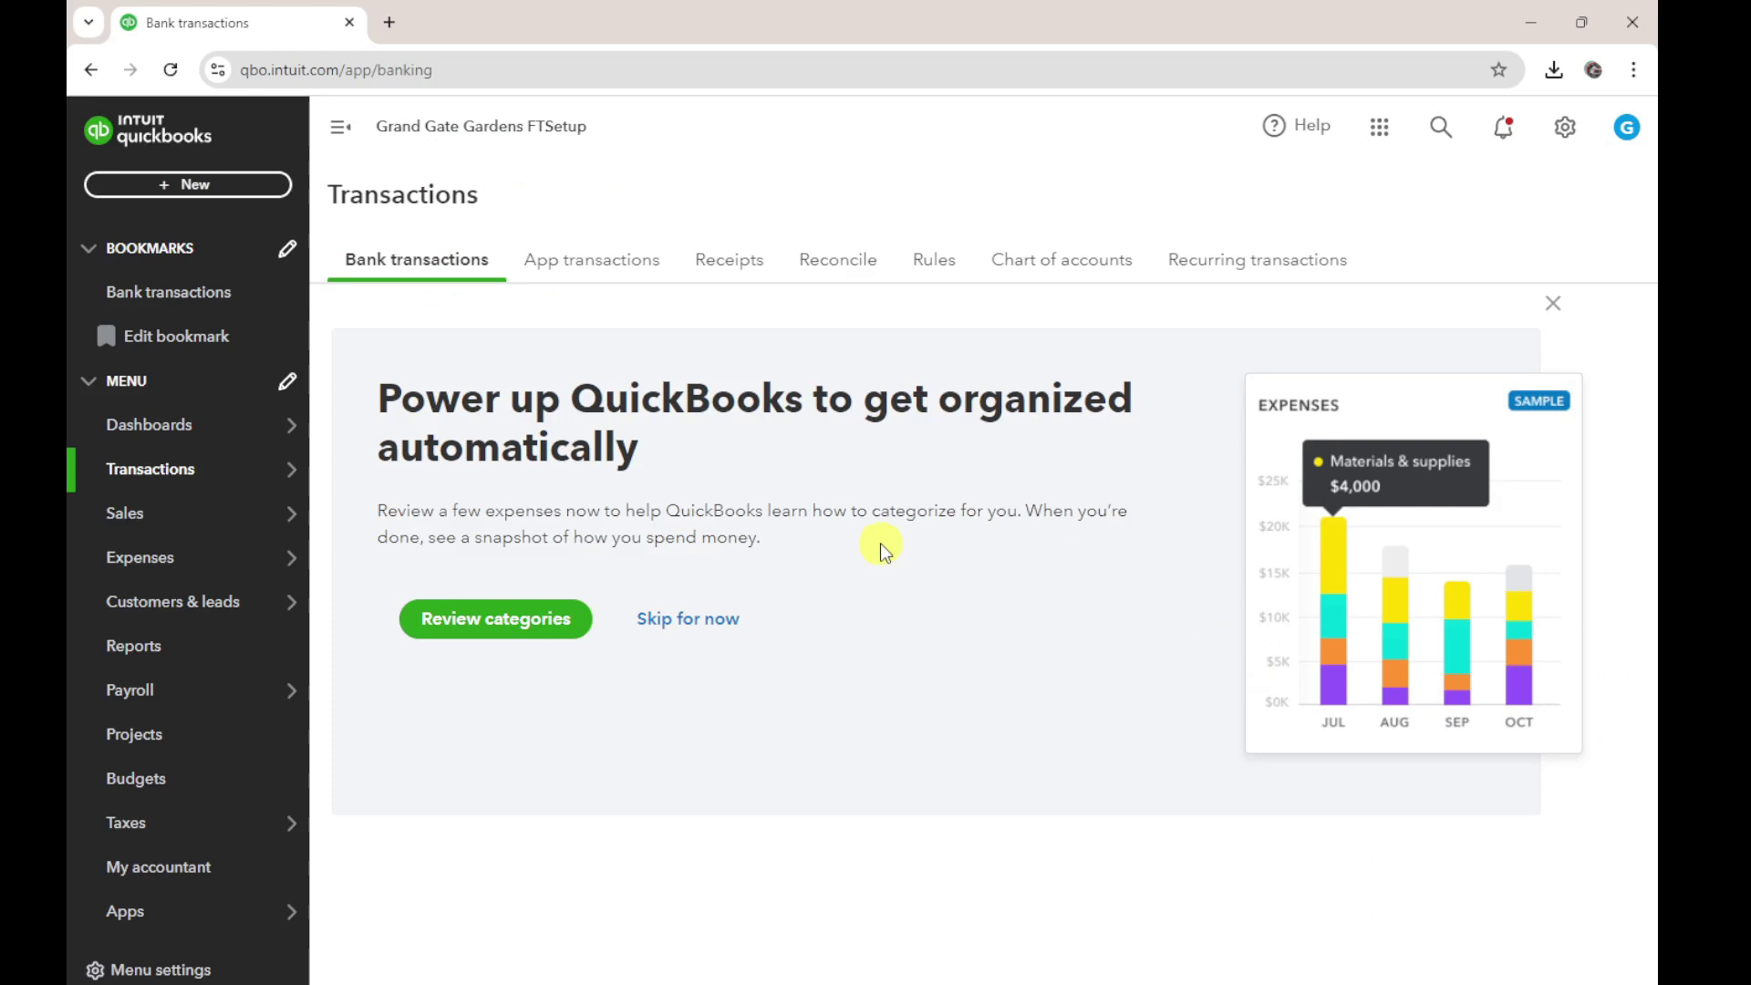
Dismiss the category review offer, the customer tip and the paired bank transfer prompts without recording the transfer.
left_click(1553, 304)
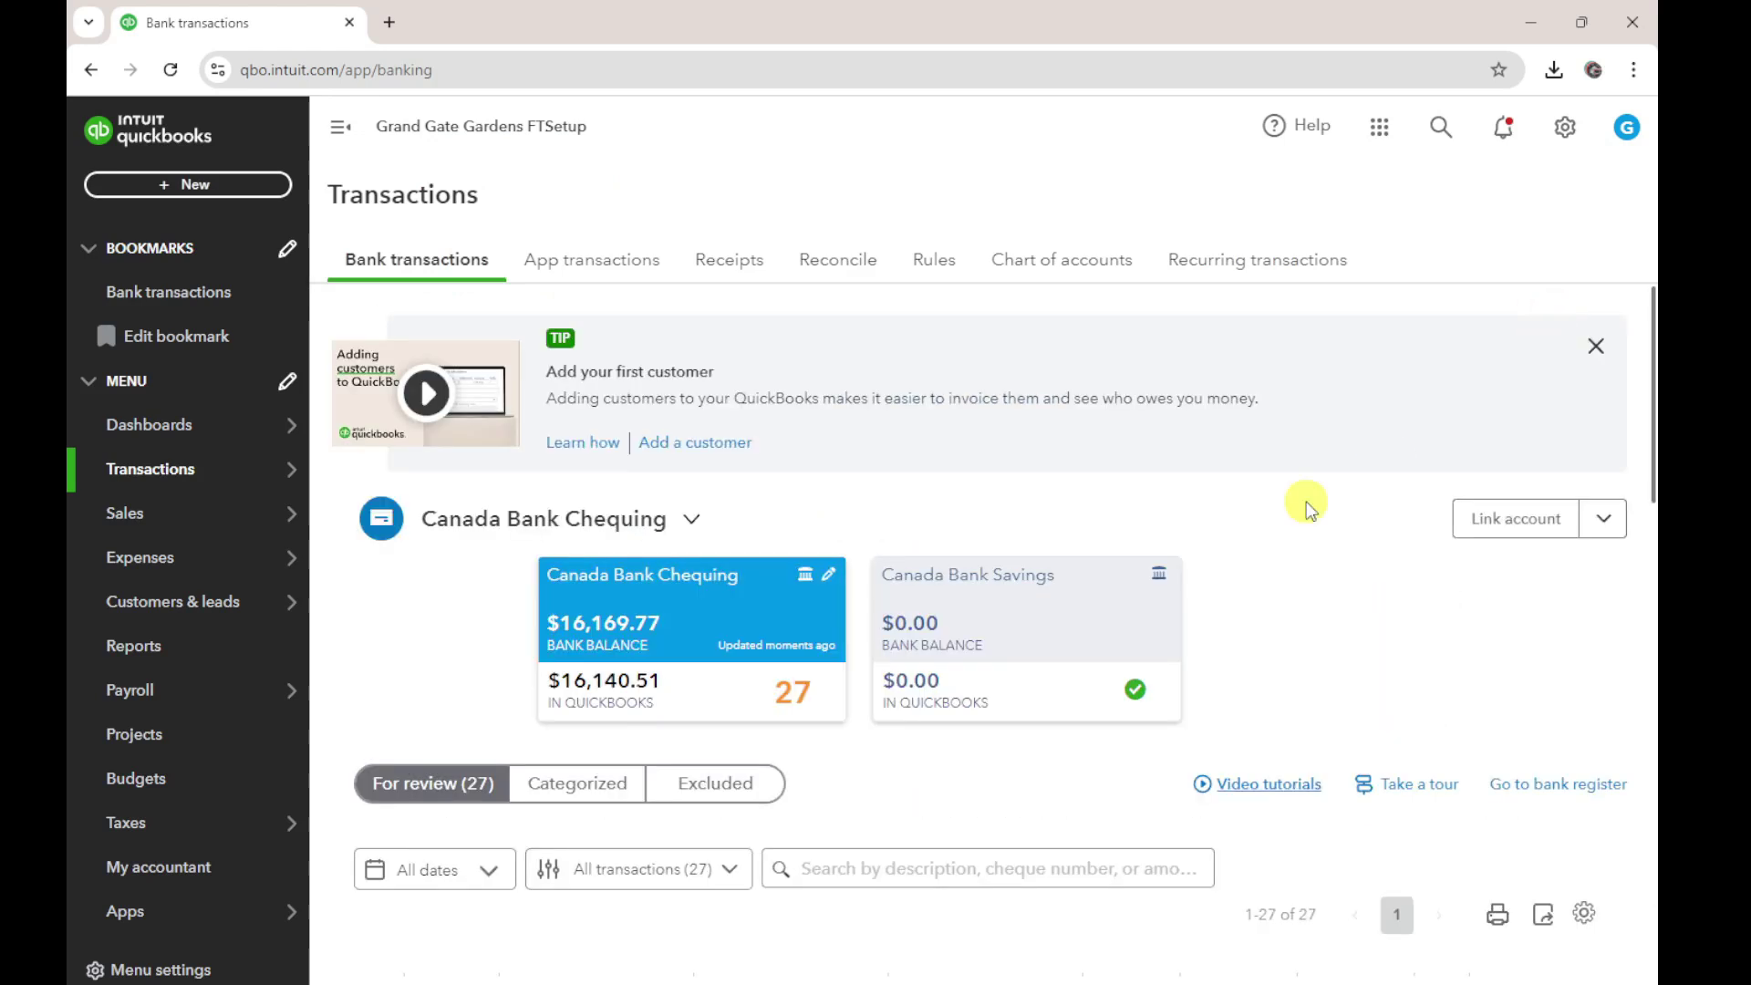
left_click(1596, 345)
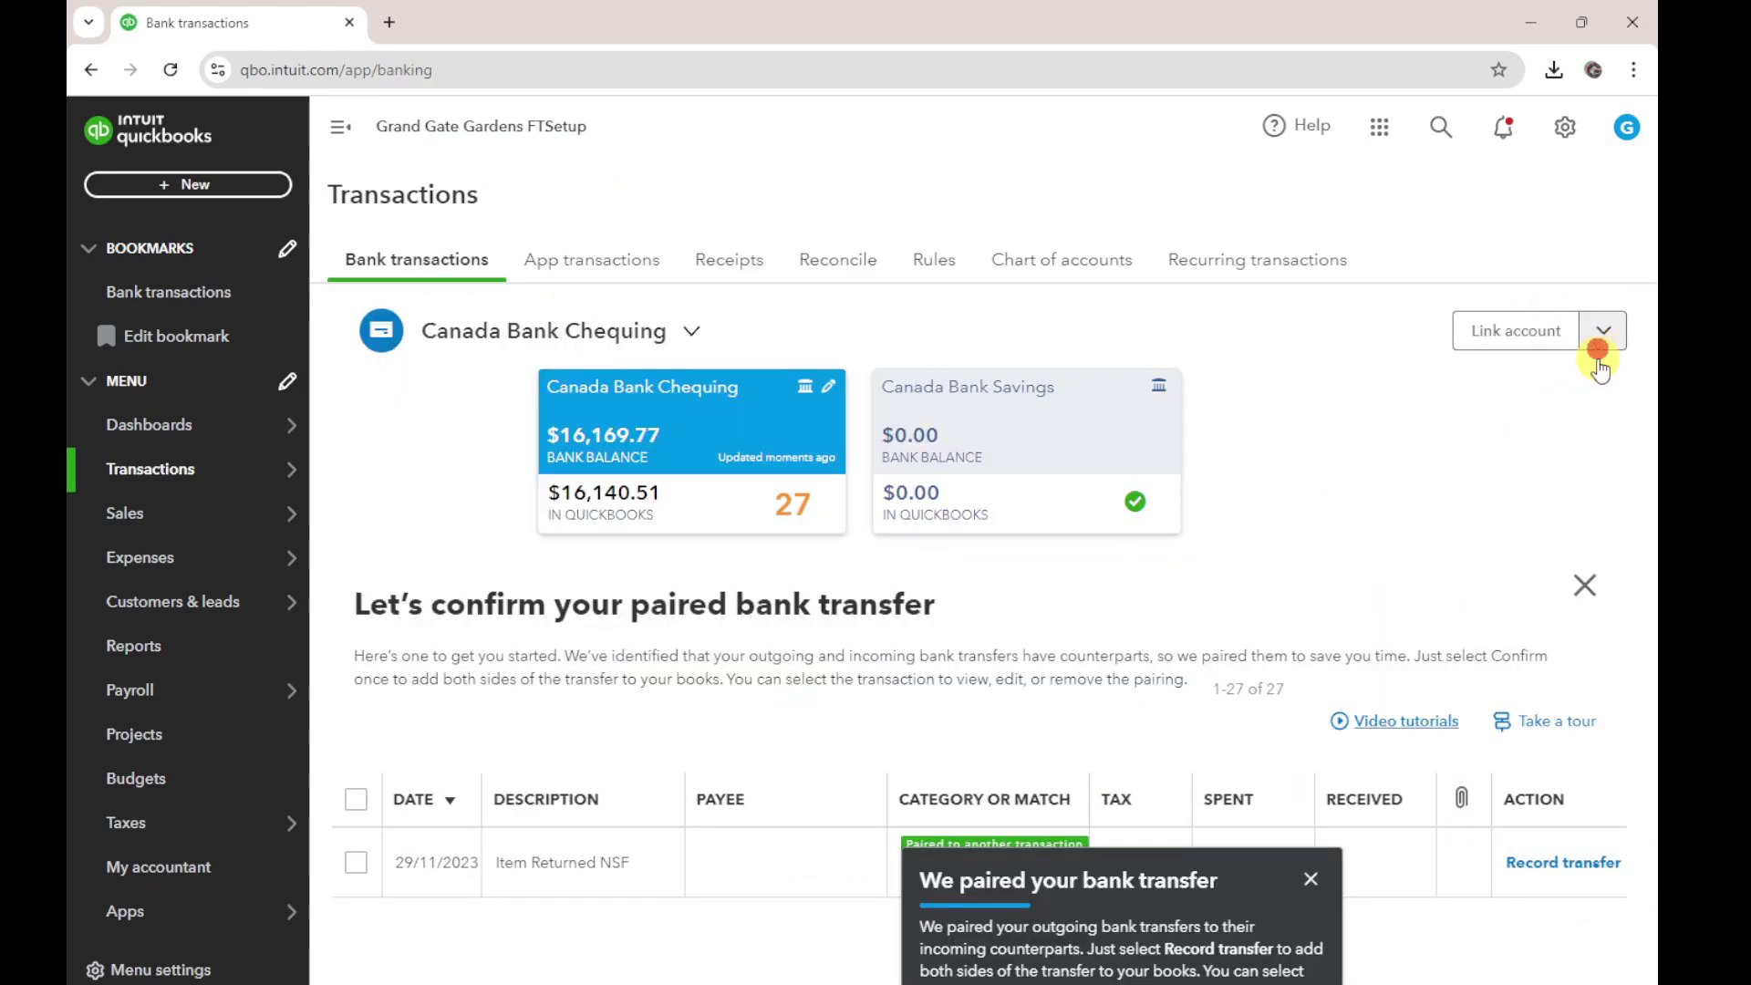
left_click(1315, 878)
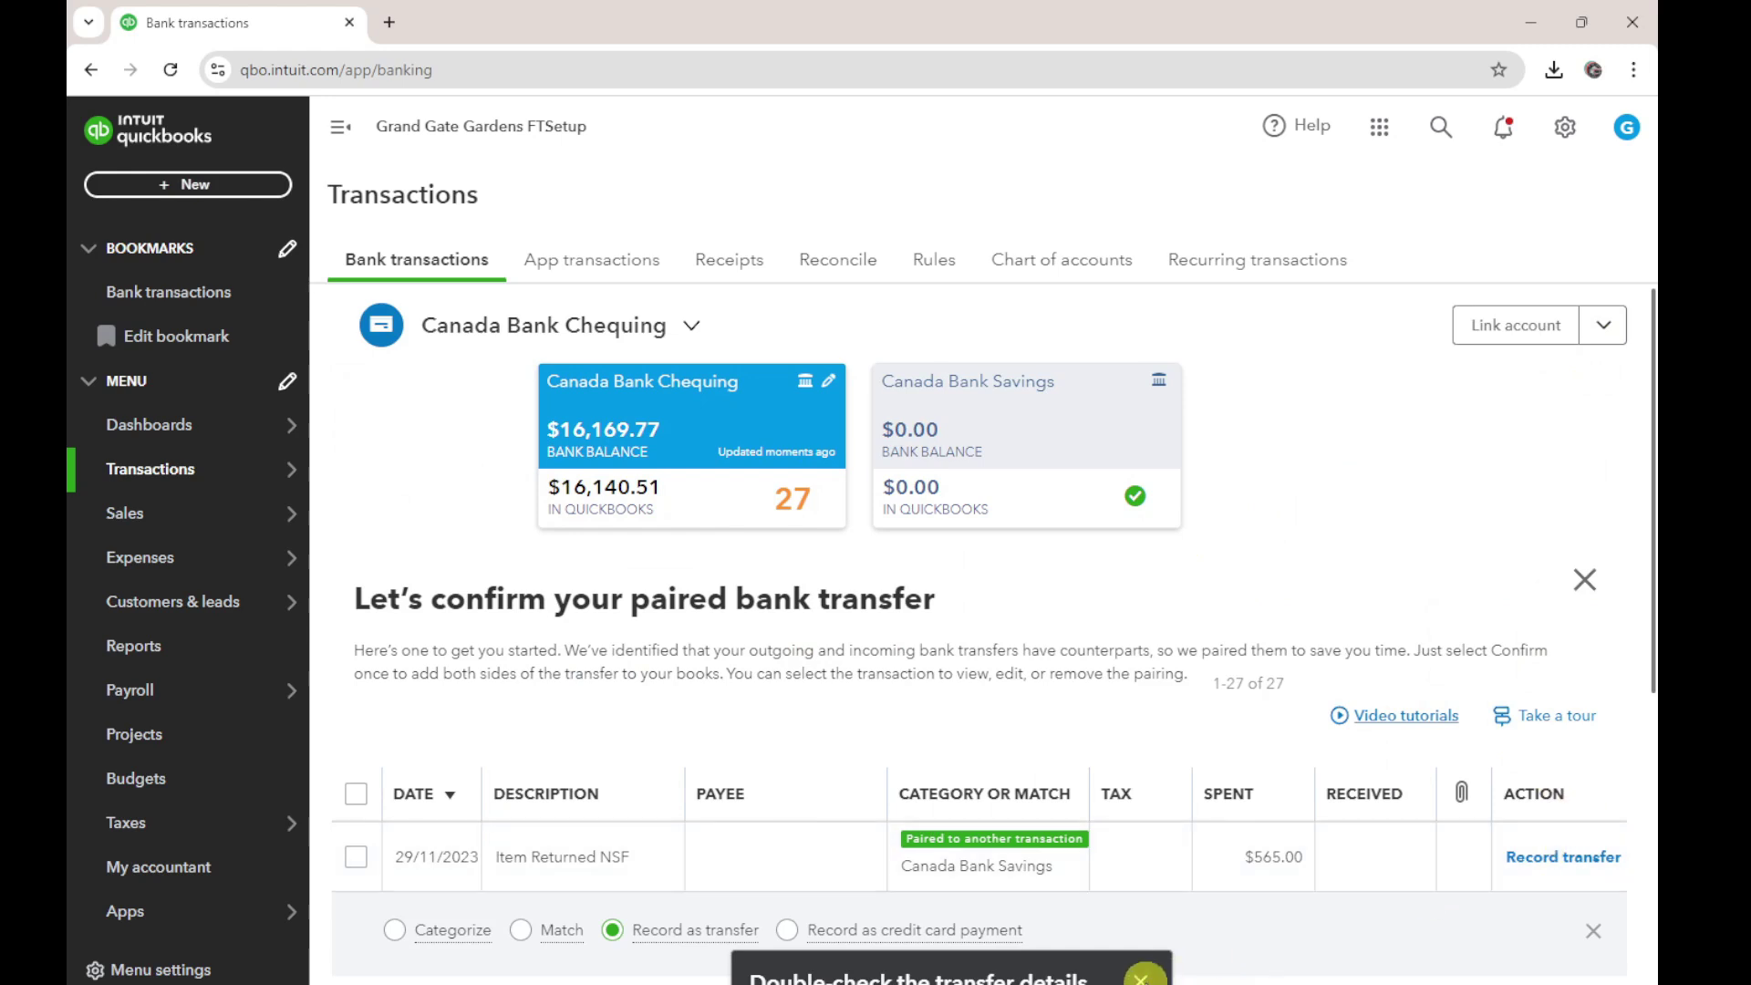
left_click(1140, 976)
left_click(1593, 931)
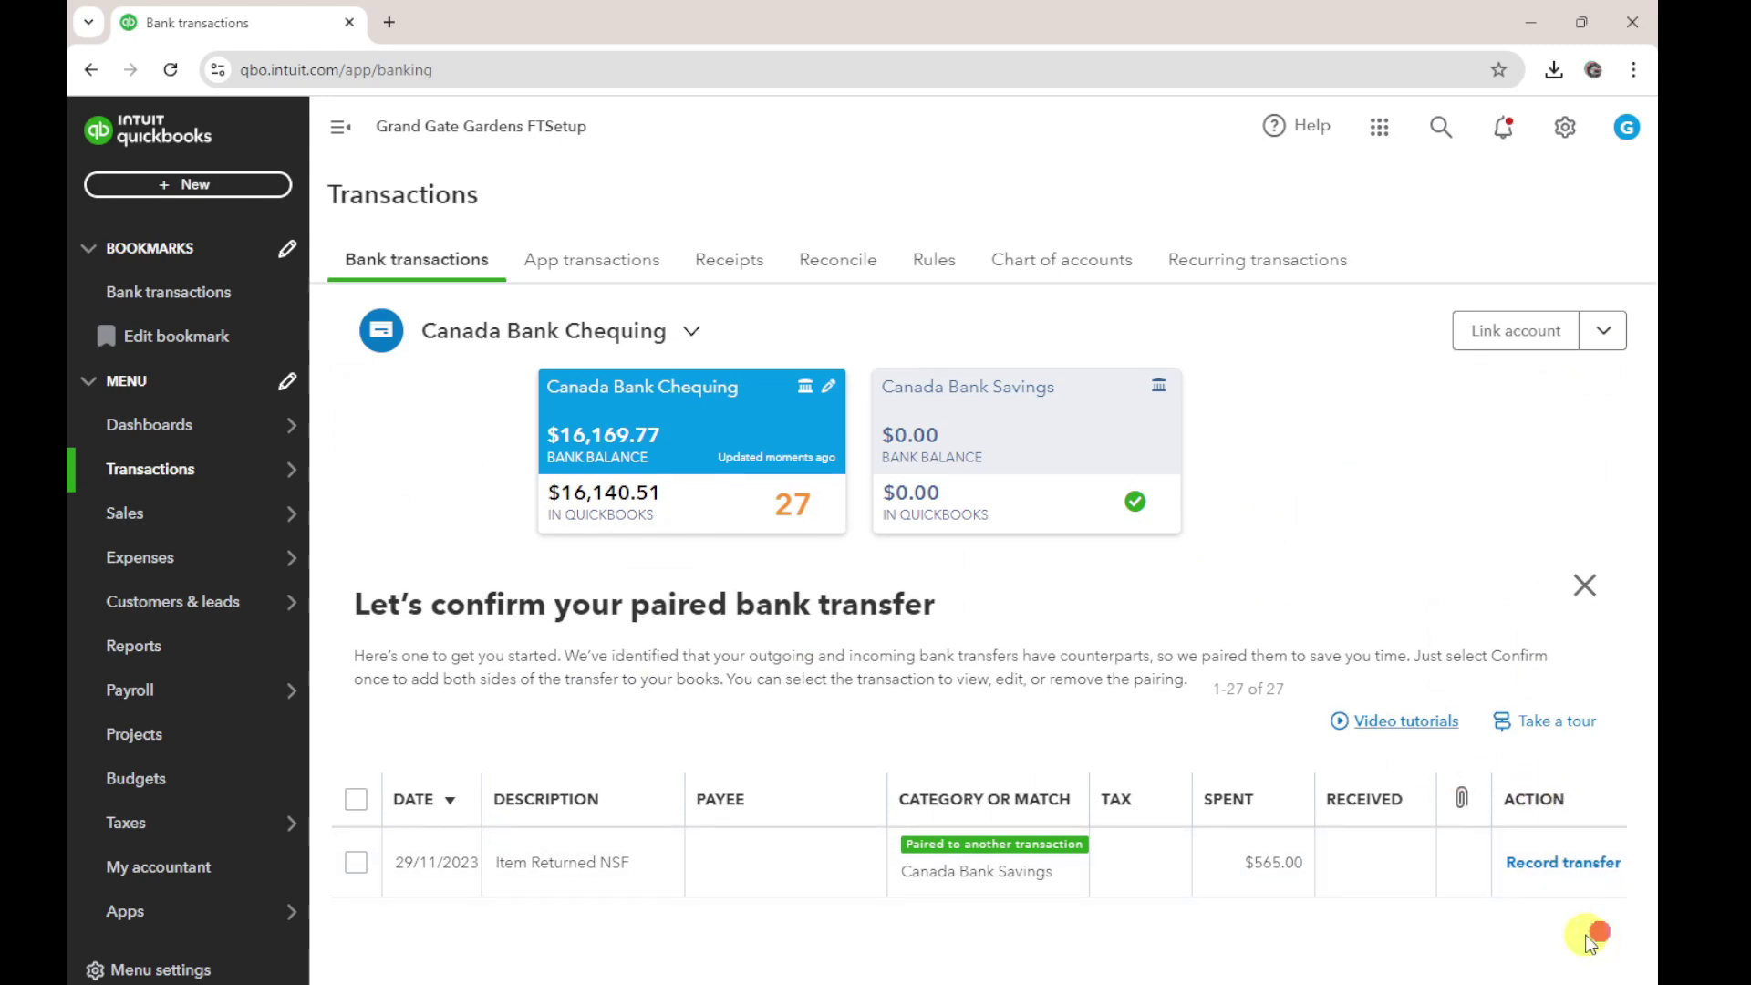
left_click(1587, 586)
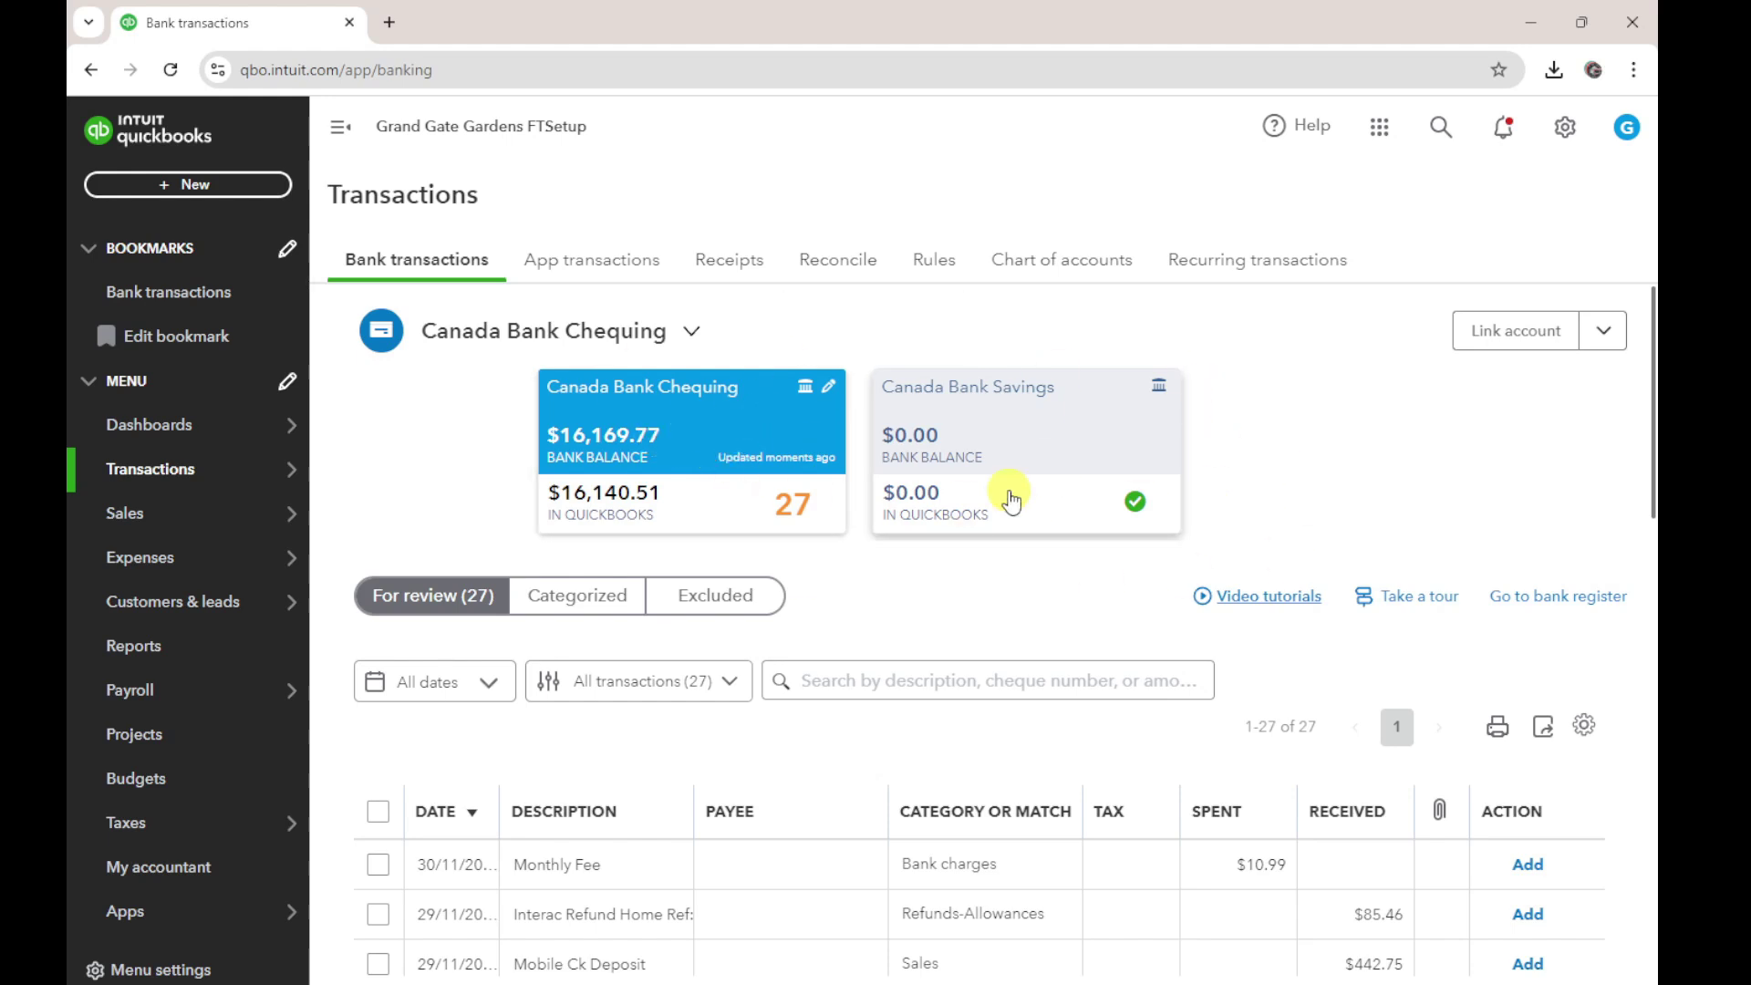
Display the Canada Bank Savings feed and start a new file upload with Mcard Feed Oct and Nov 2023.qbo.
left_click(1021, 451)
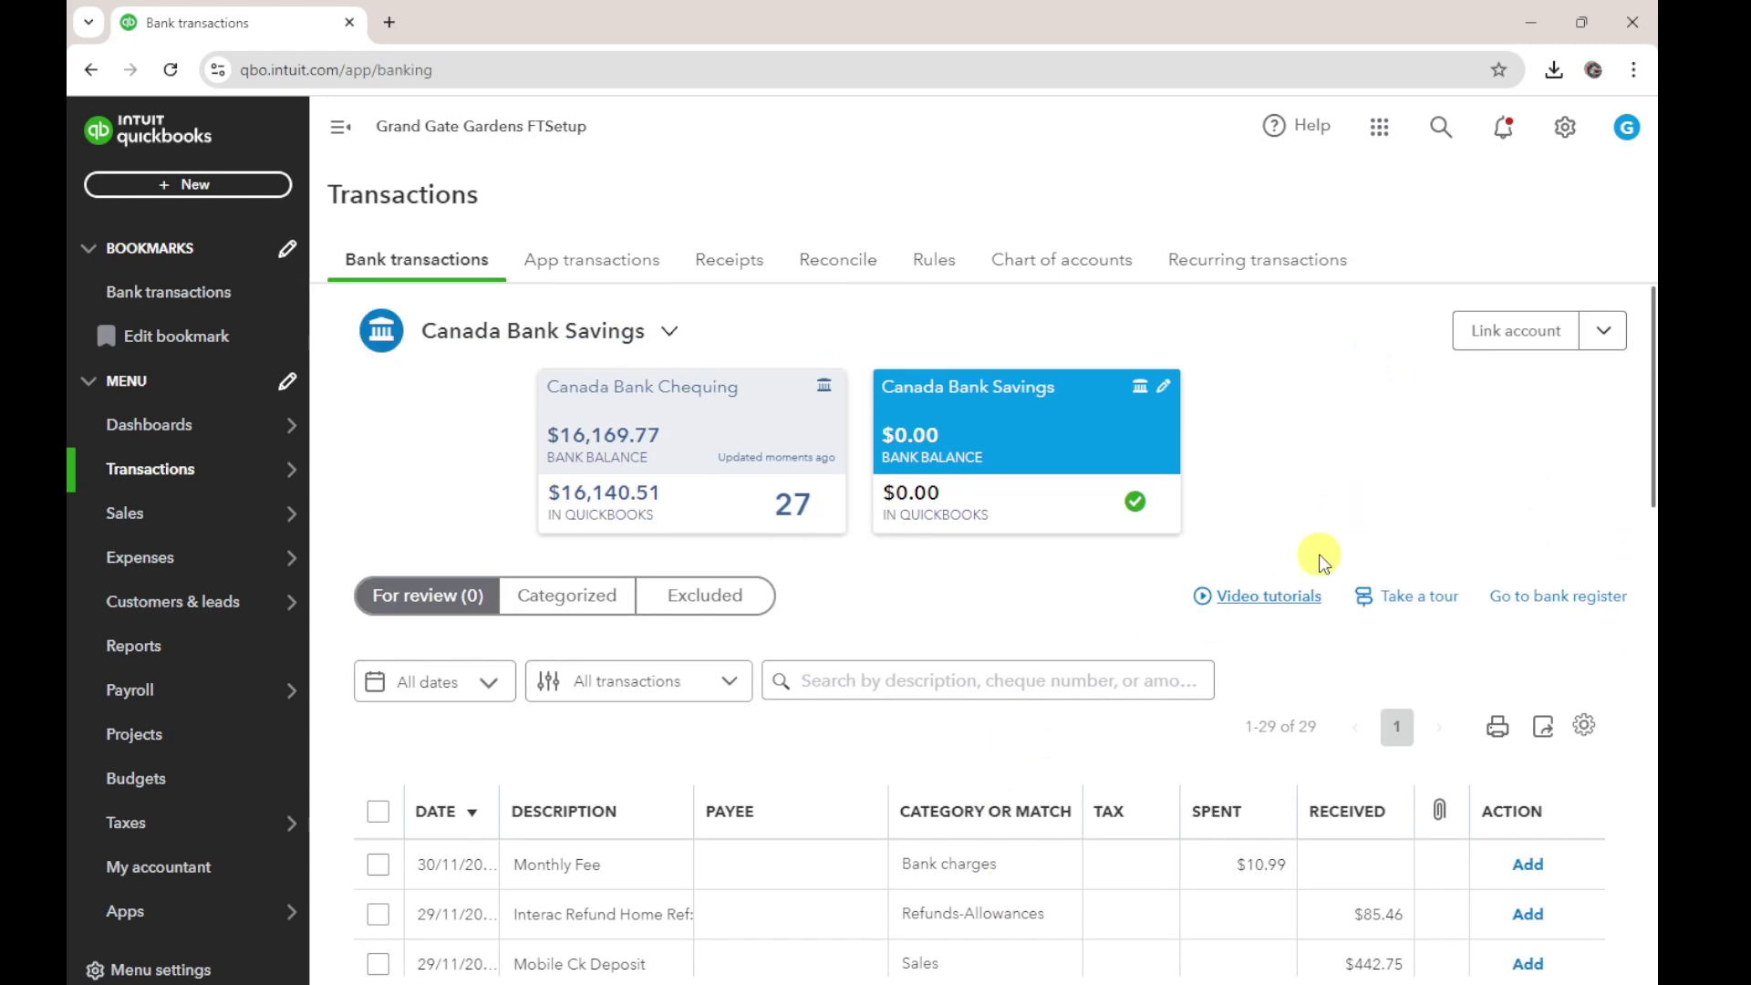
left_click(1604, 330)
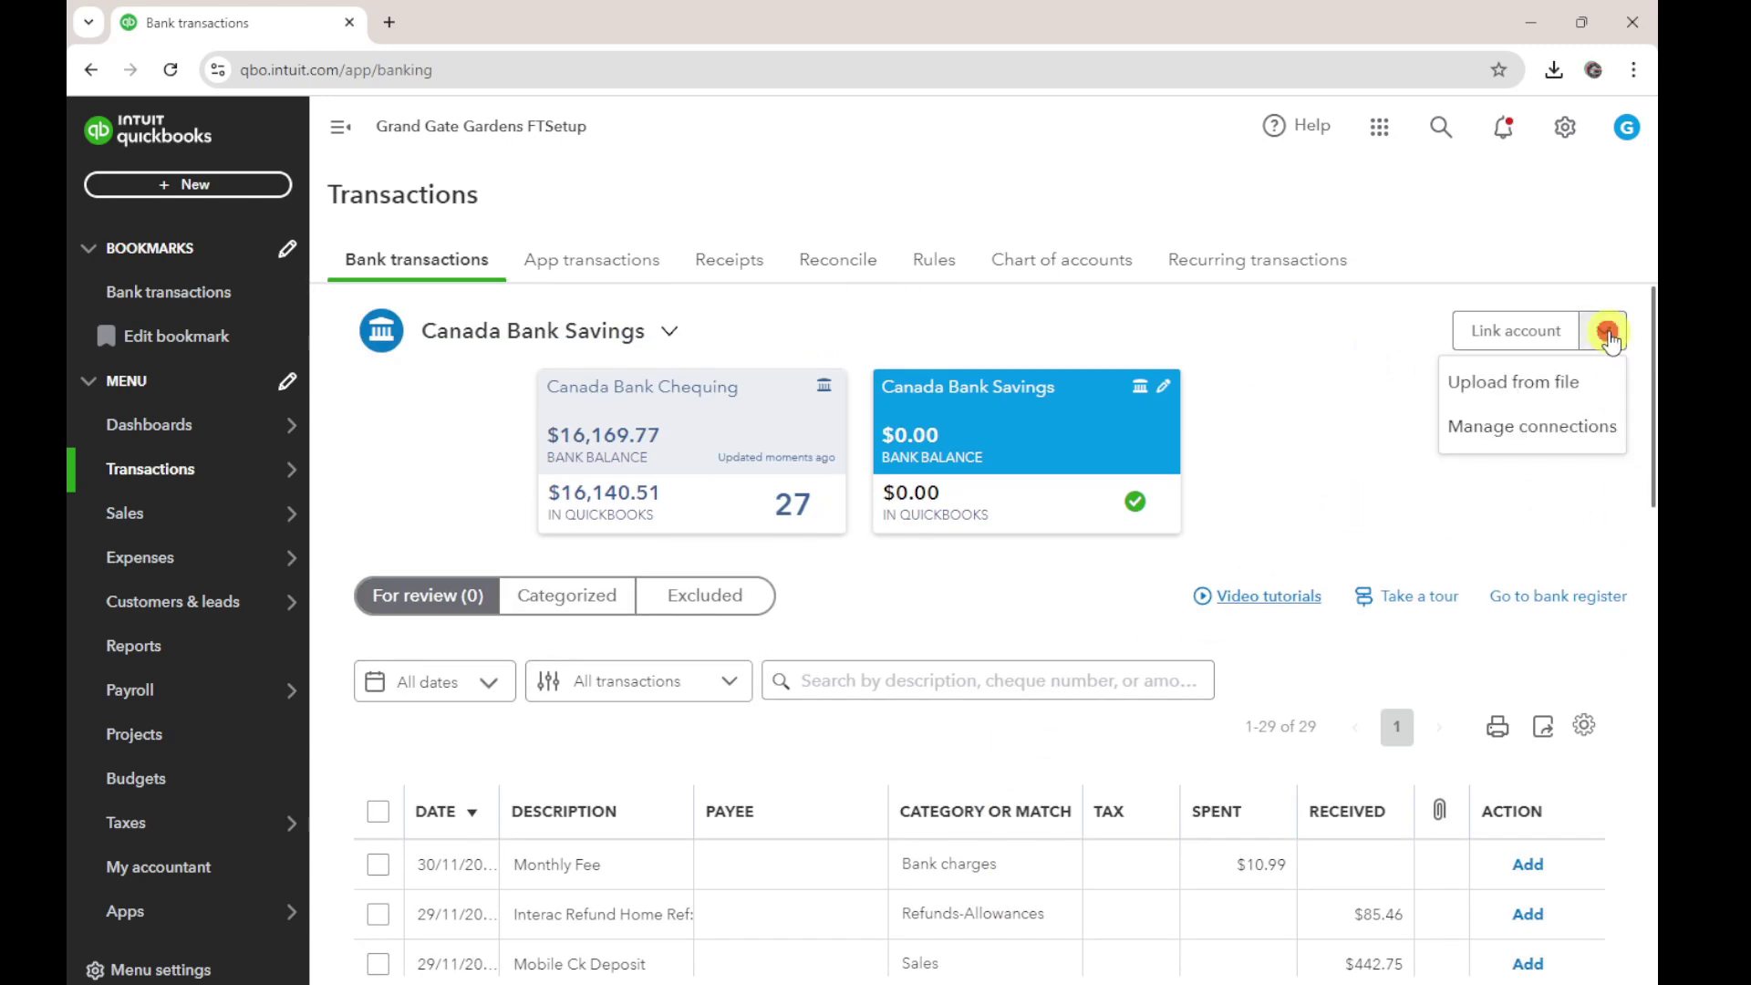
left_click(1540, 385)
left_click_drag(784, 529, 593, 693)
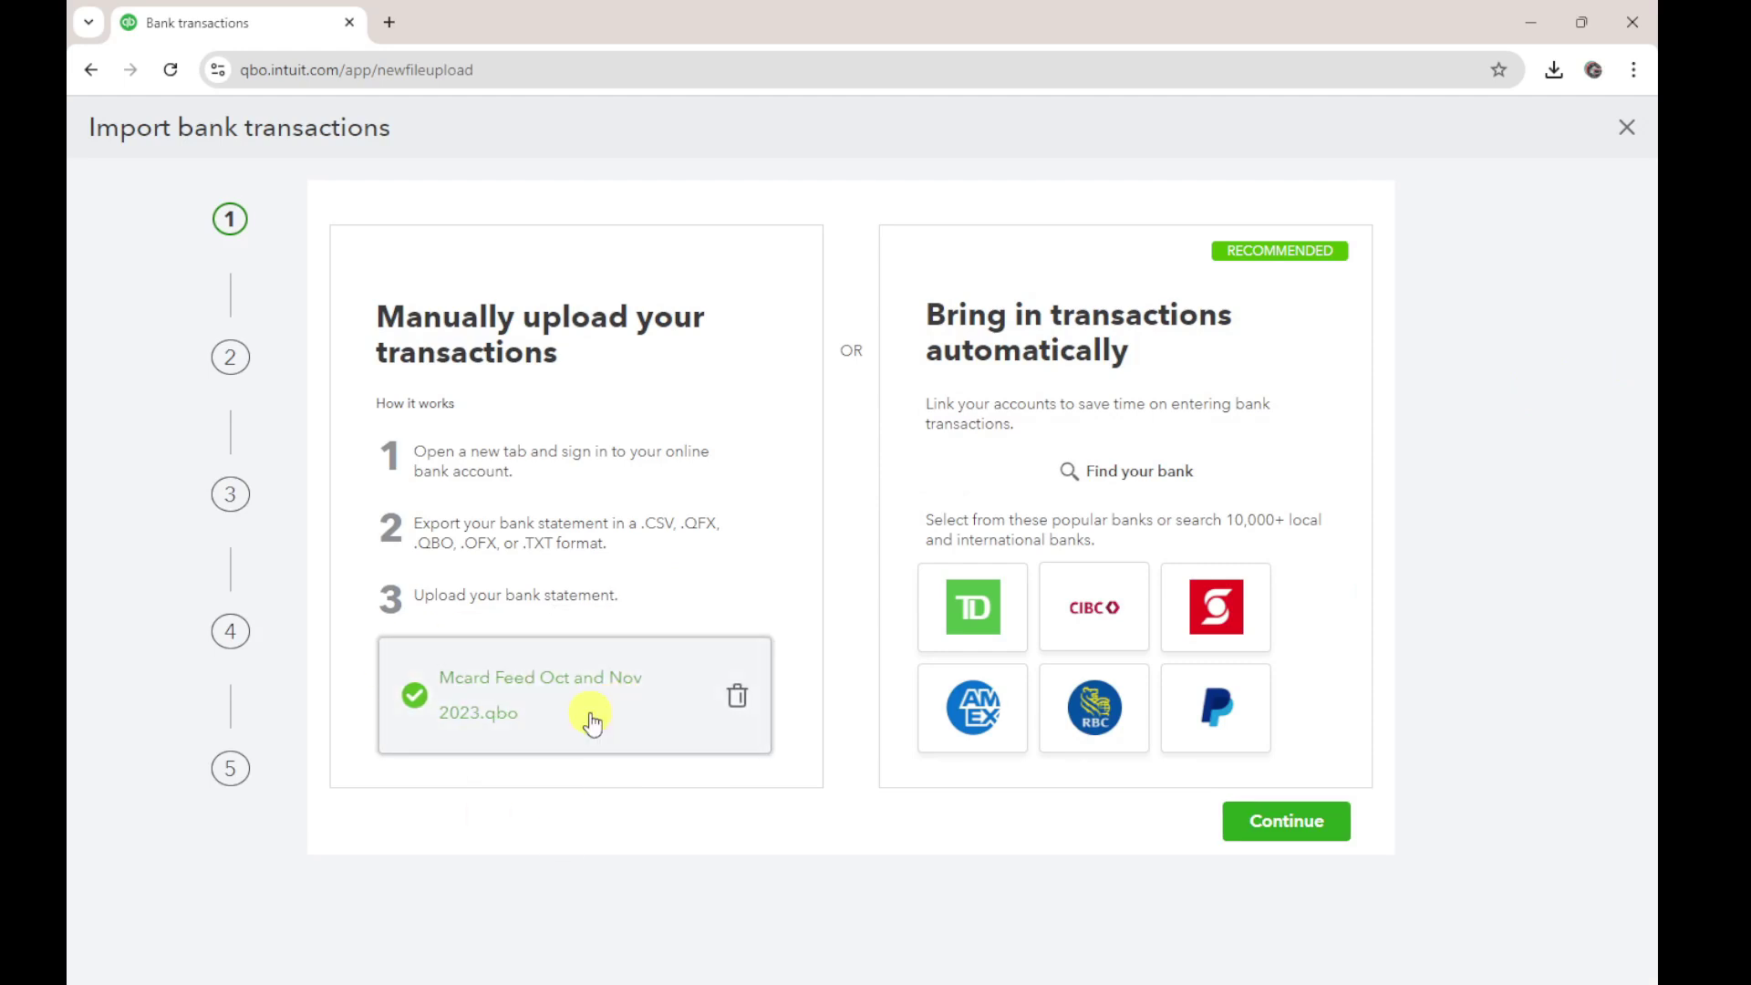
Assign the credit card feed transactions to the Triangle MC account and finish the import.
left_click(1286, 824)
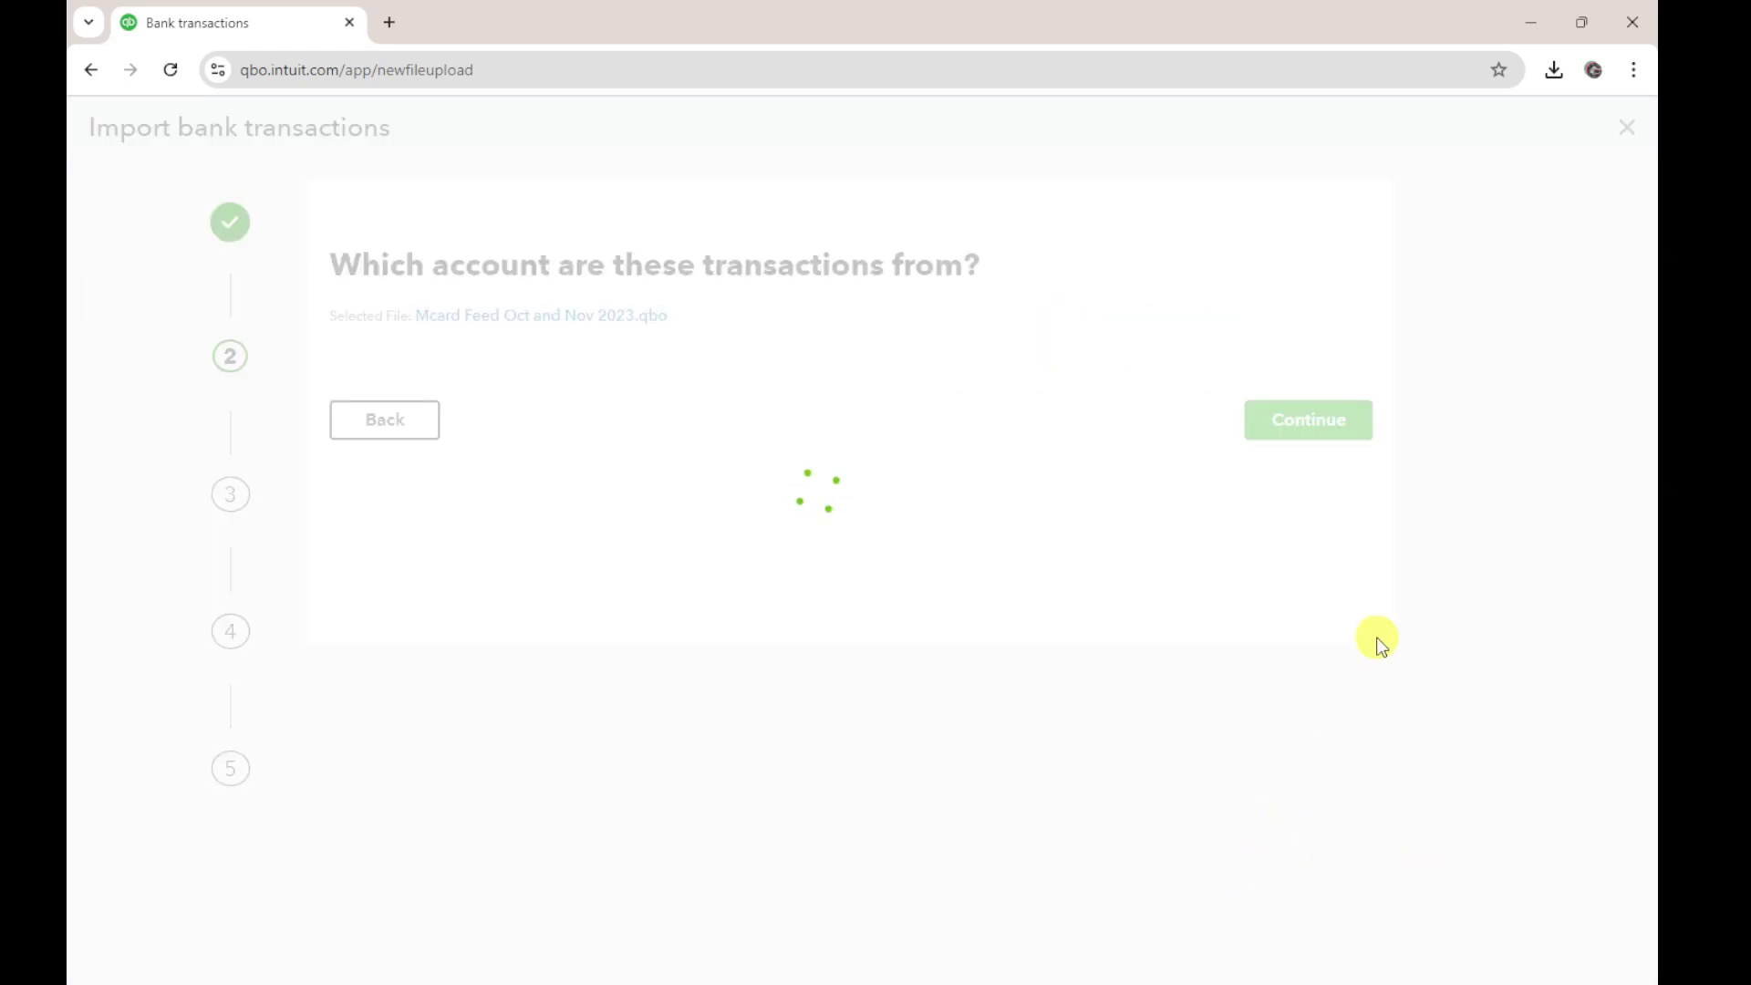
left_click(900, 408)
type("tri")
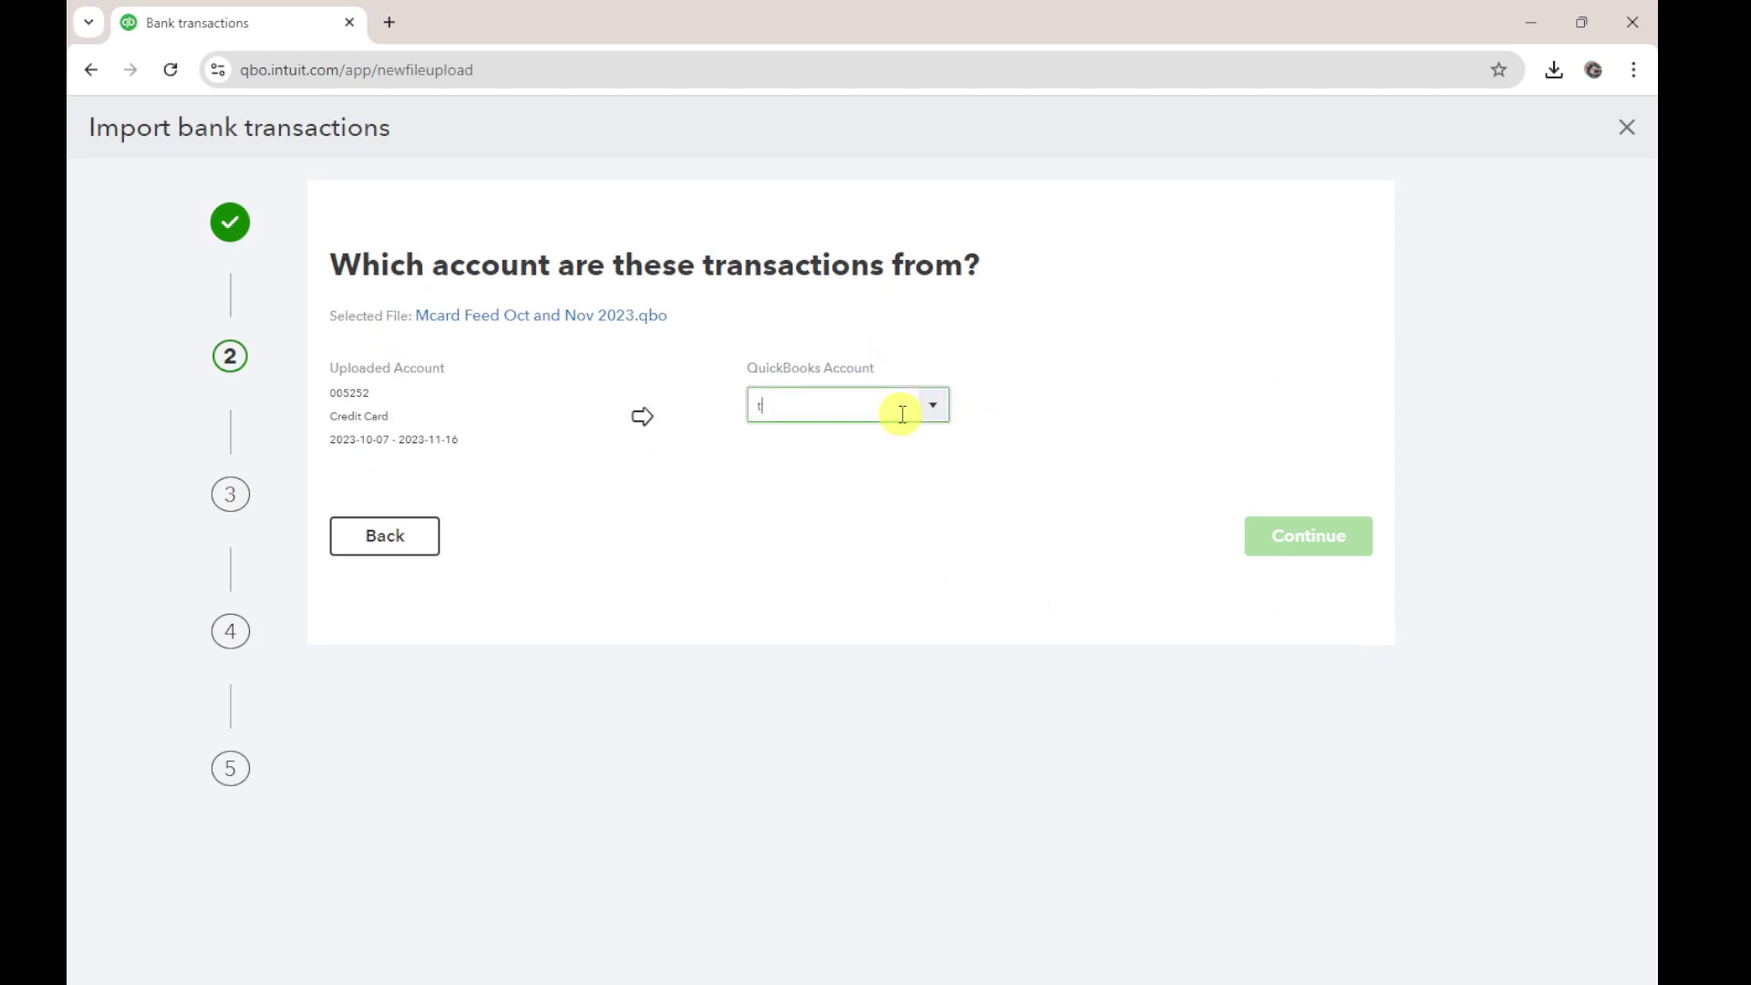
left_click(850, 484)
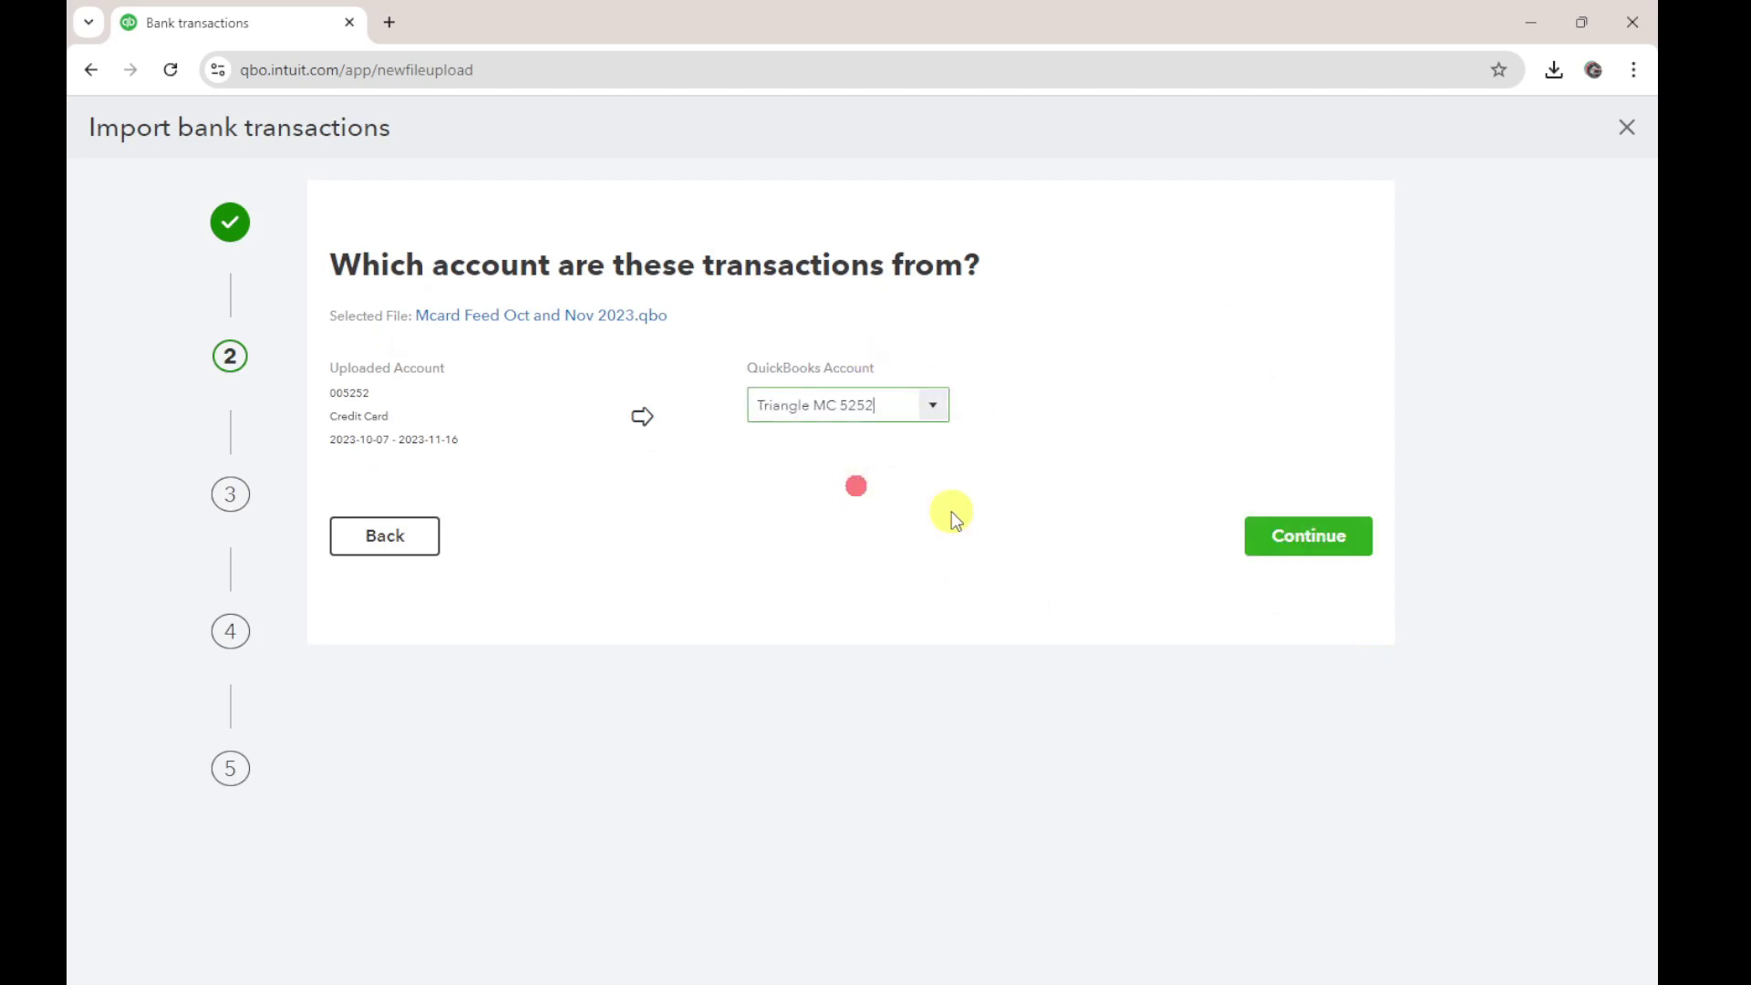
left_click(1266, 538)
left_click(1296, 380)
Close the tip banner and look over the Canada Bank Savings transactions for review.
left_click(1595, 344)
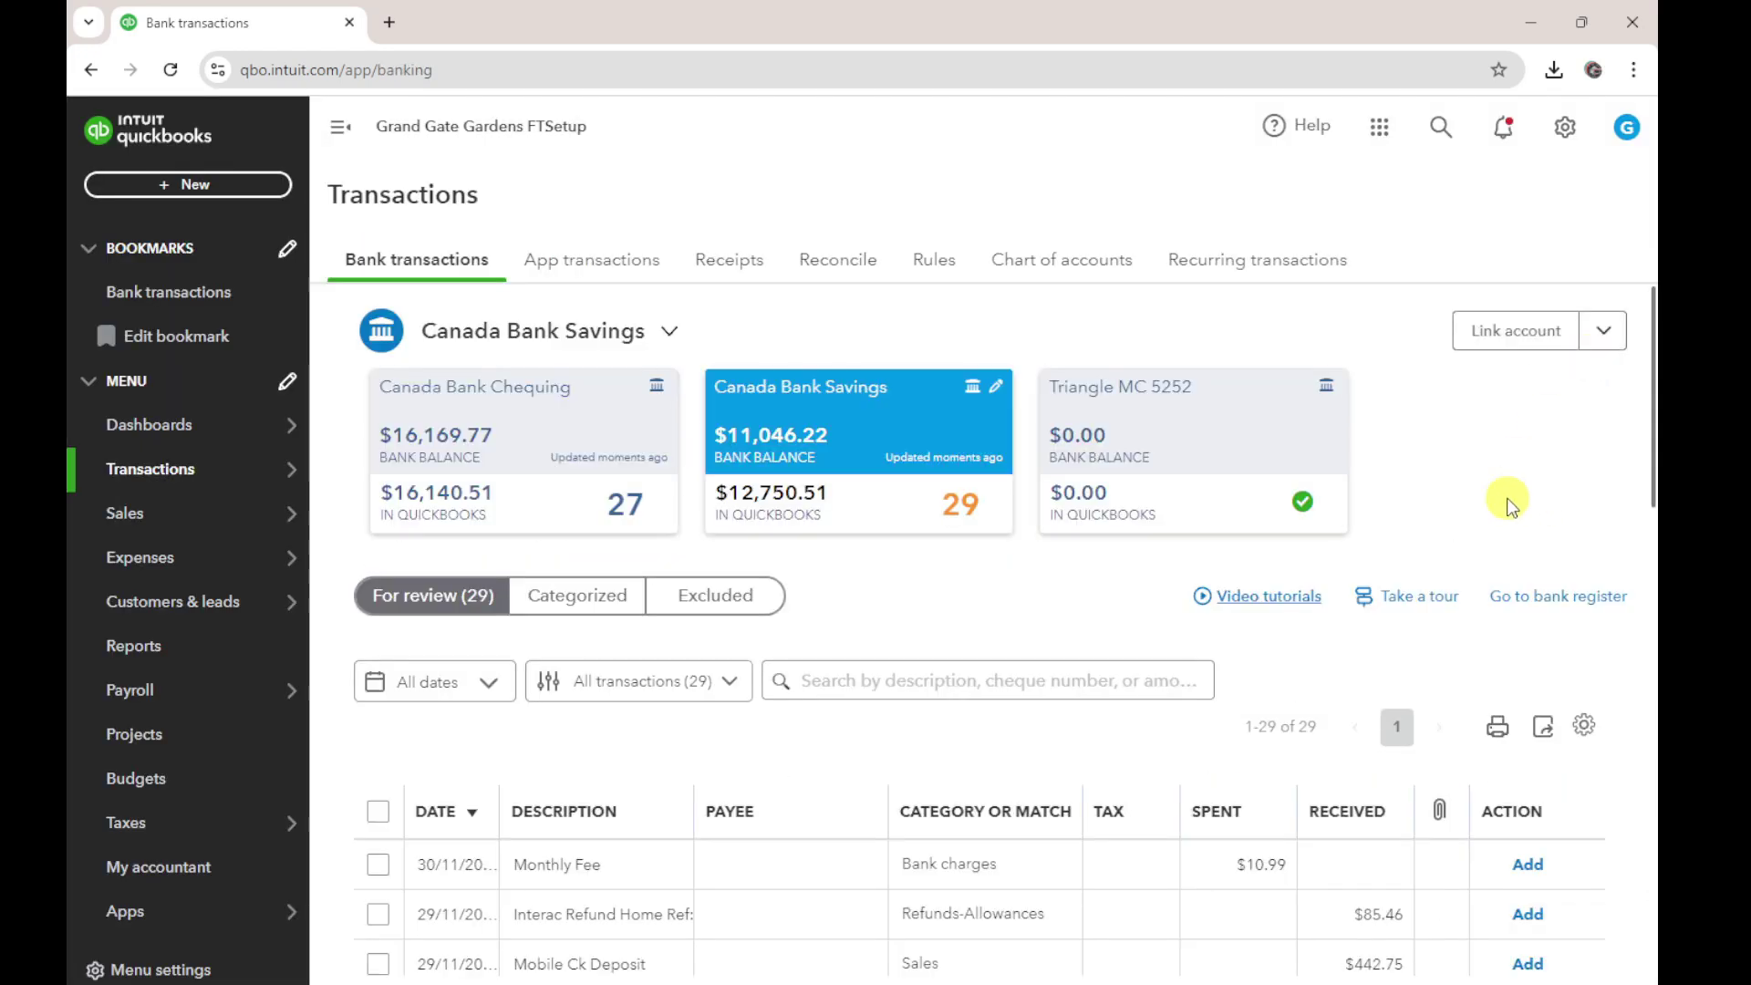
scroll(1079, 664, "down", 5)
scroll(1079, 665, "up", 5)
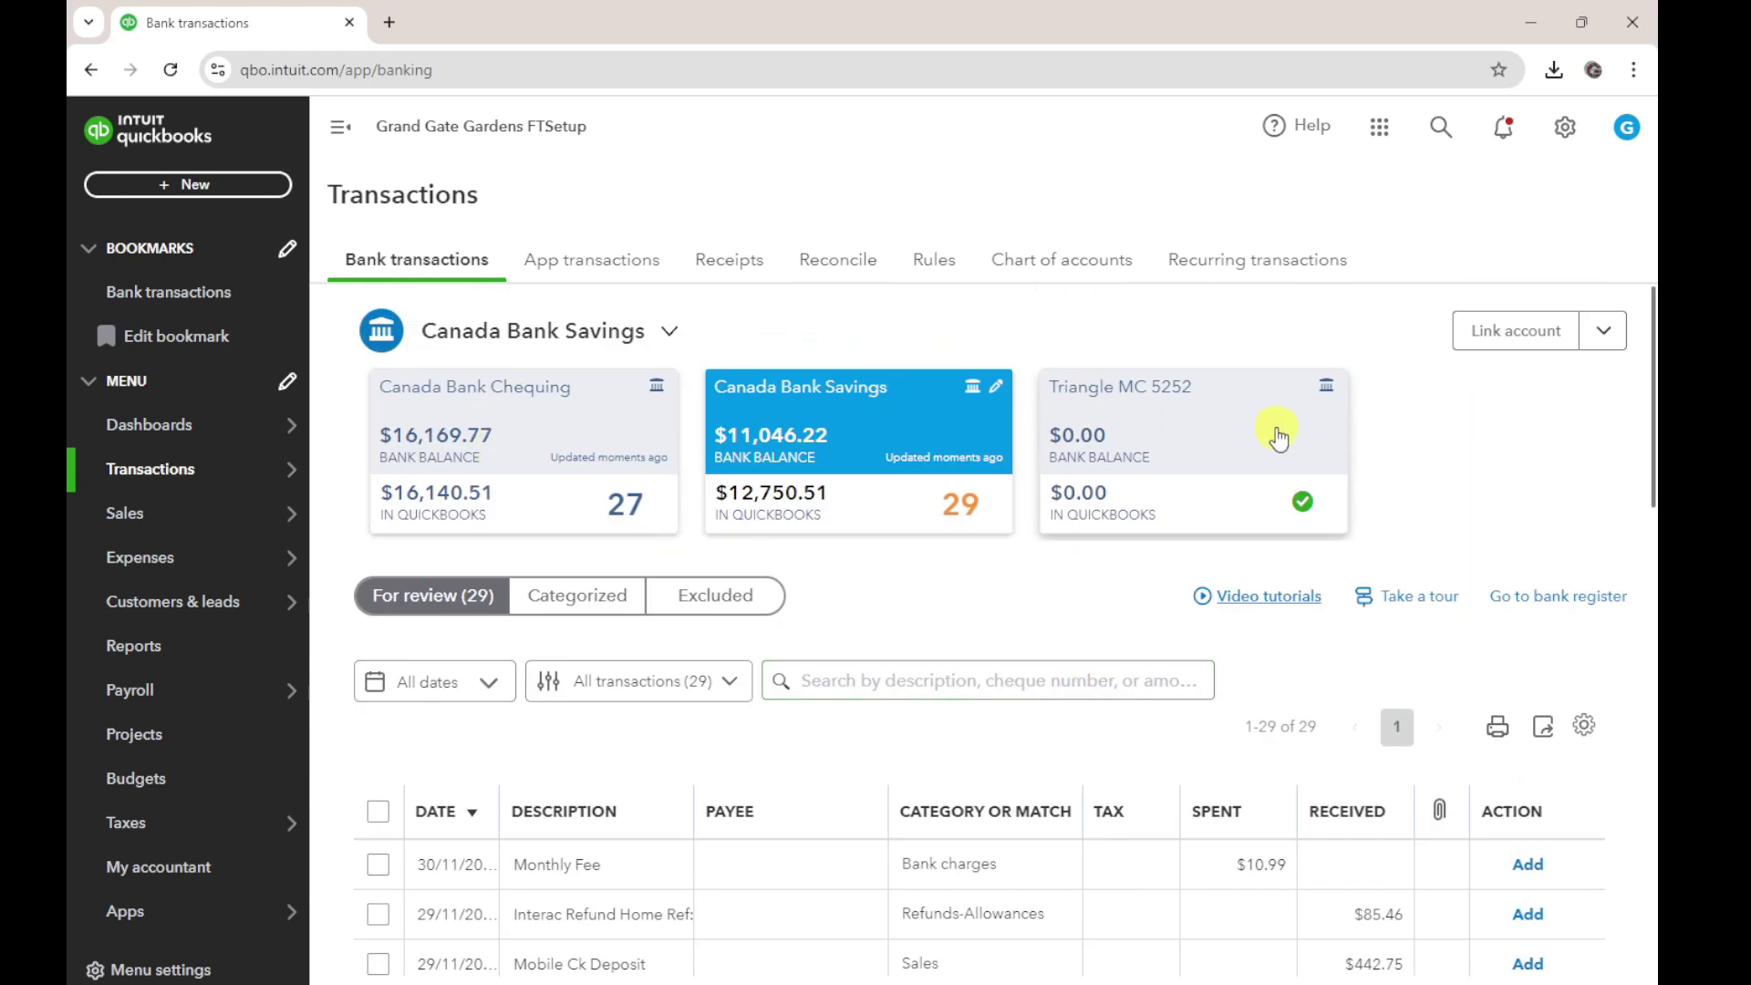